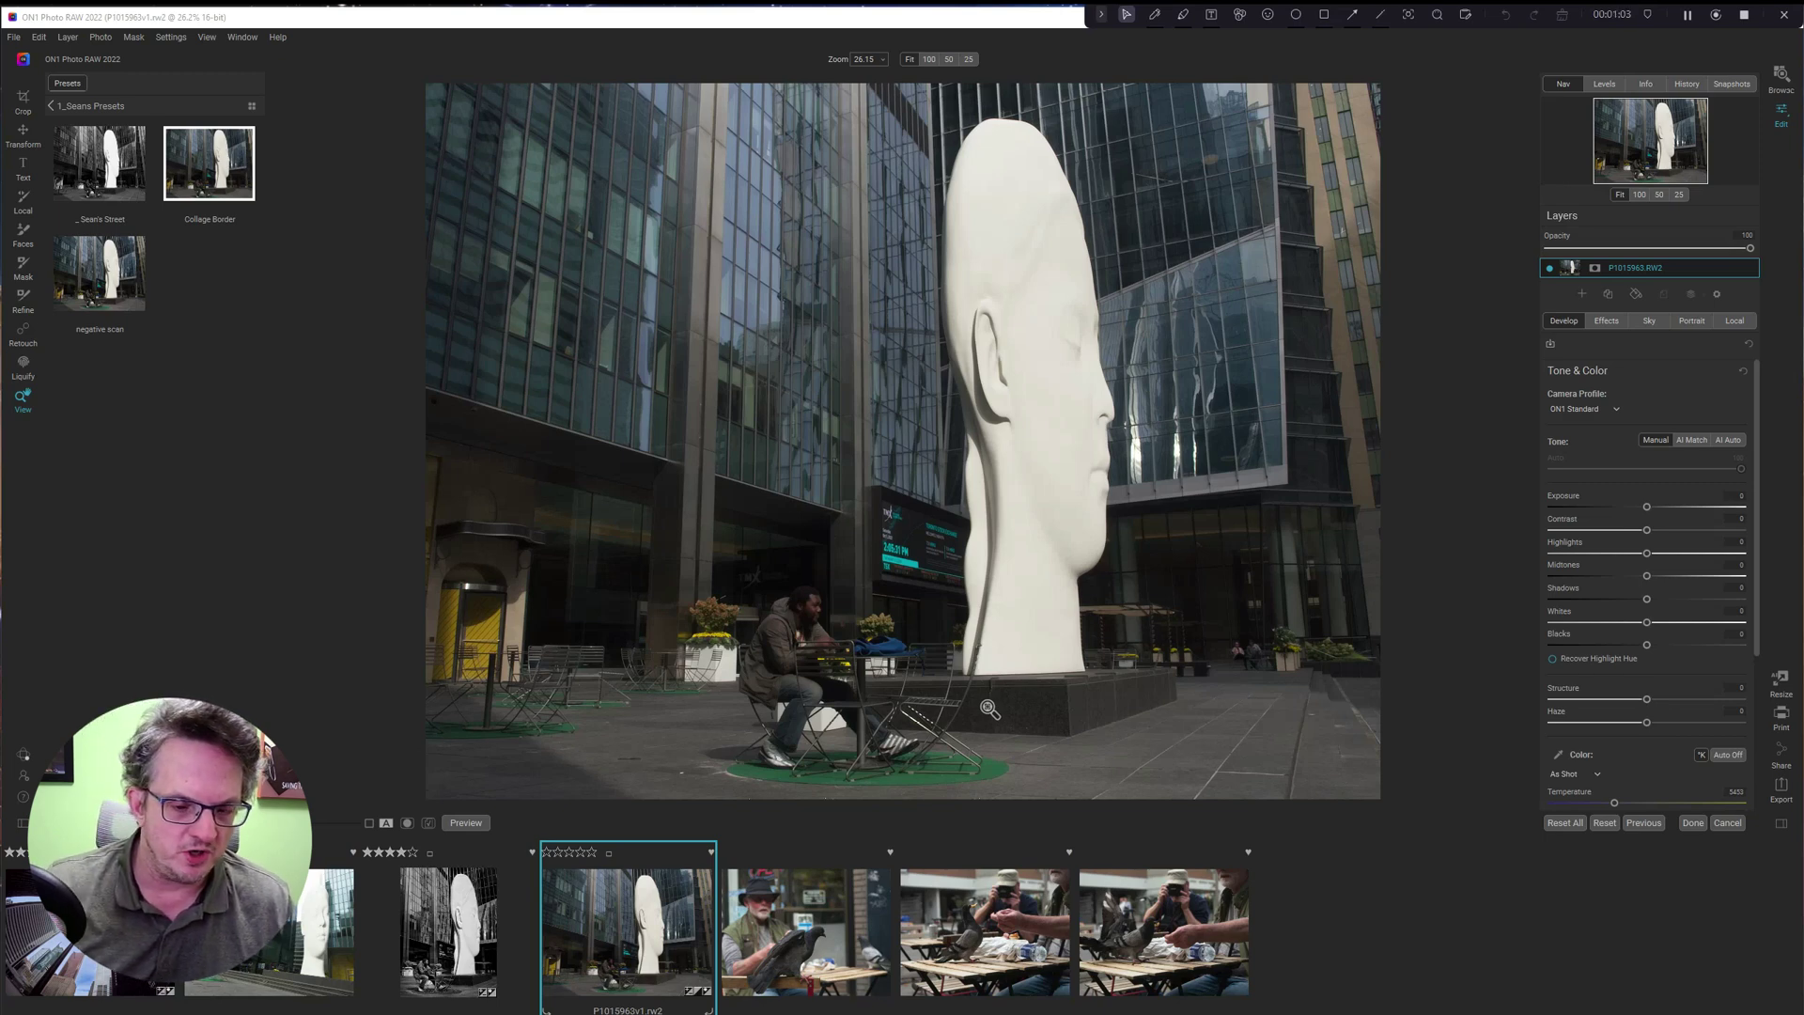
Compare the finished black-and-white photo with its unedited colour copy P1015963v1.rw2, ending on the colour copy.
{"action": "left_click", "coordinate": [465, 952]}
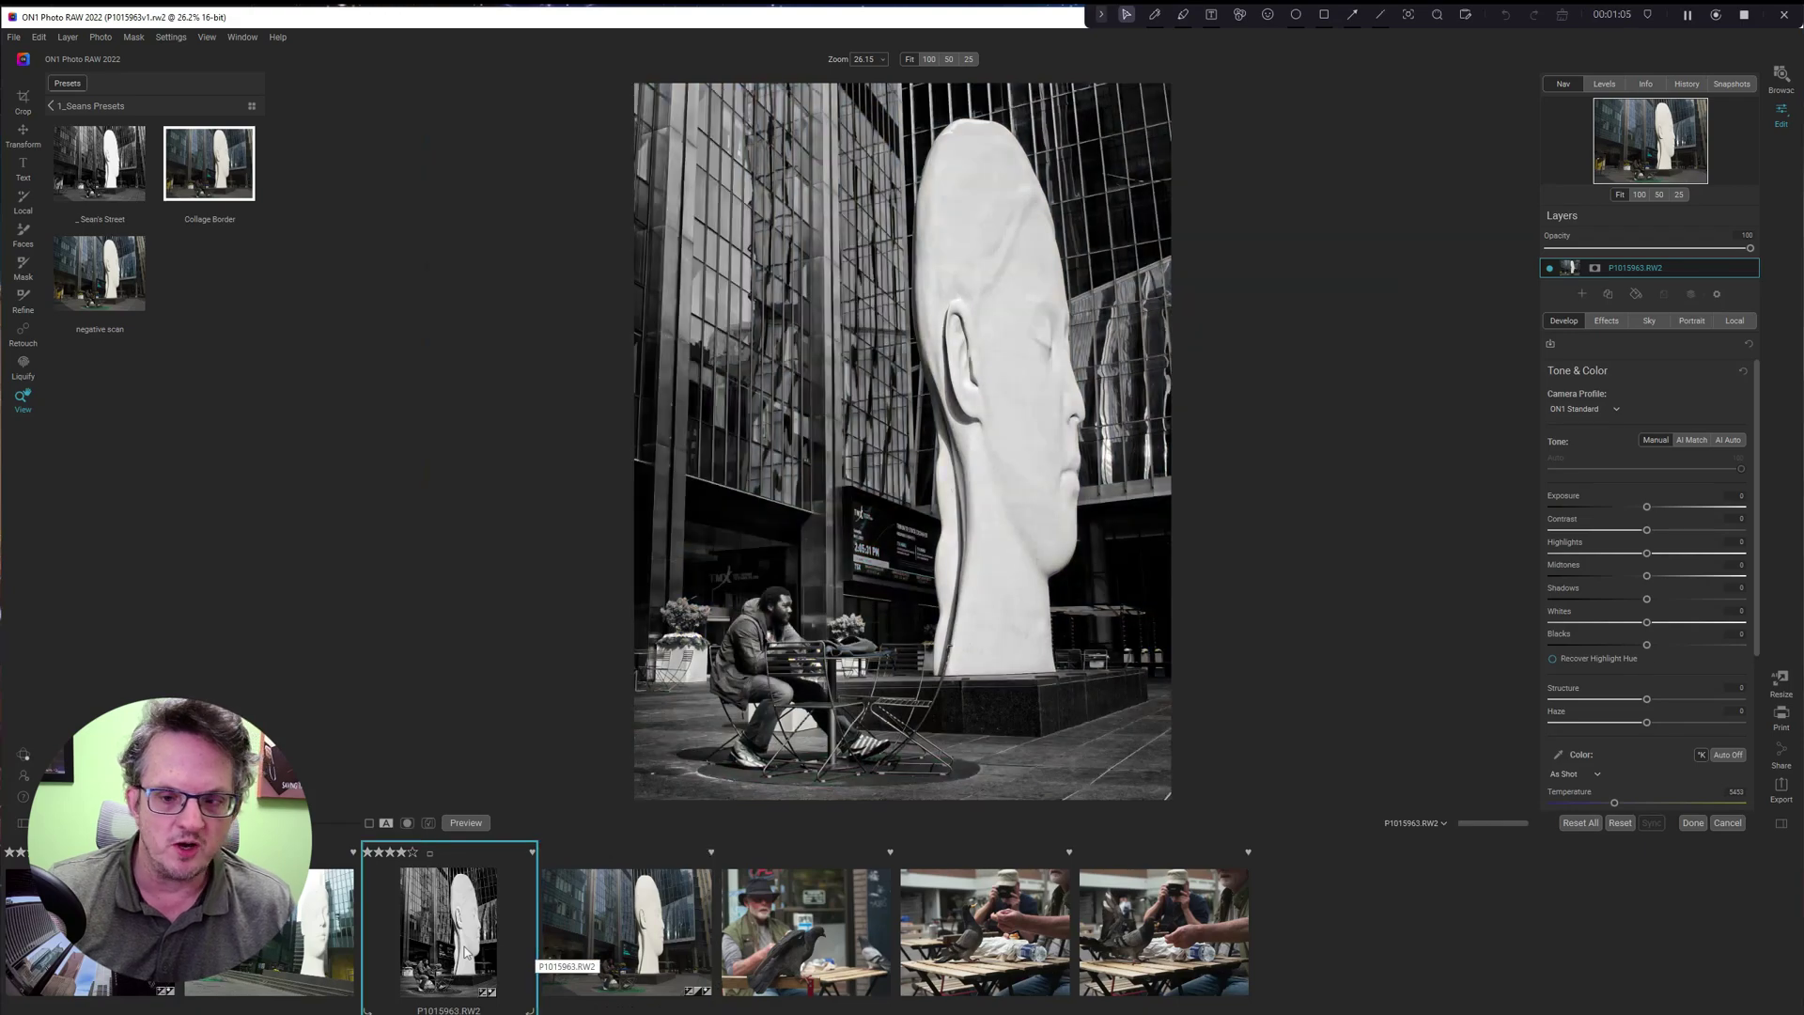
{"action": "left_click", "coordinate": [602, 949]}
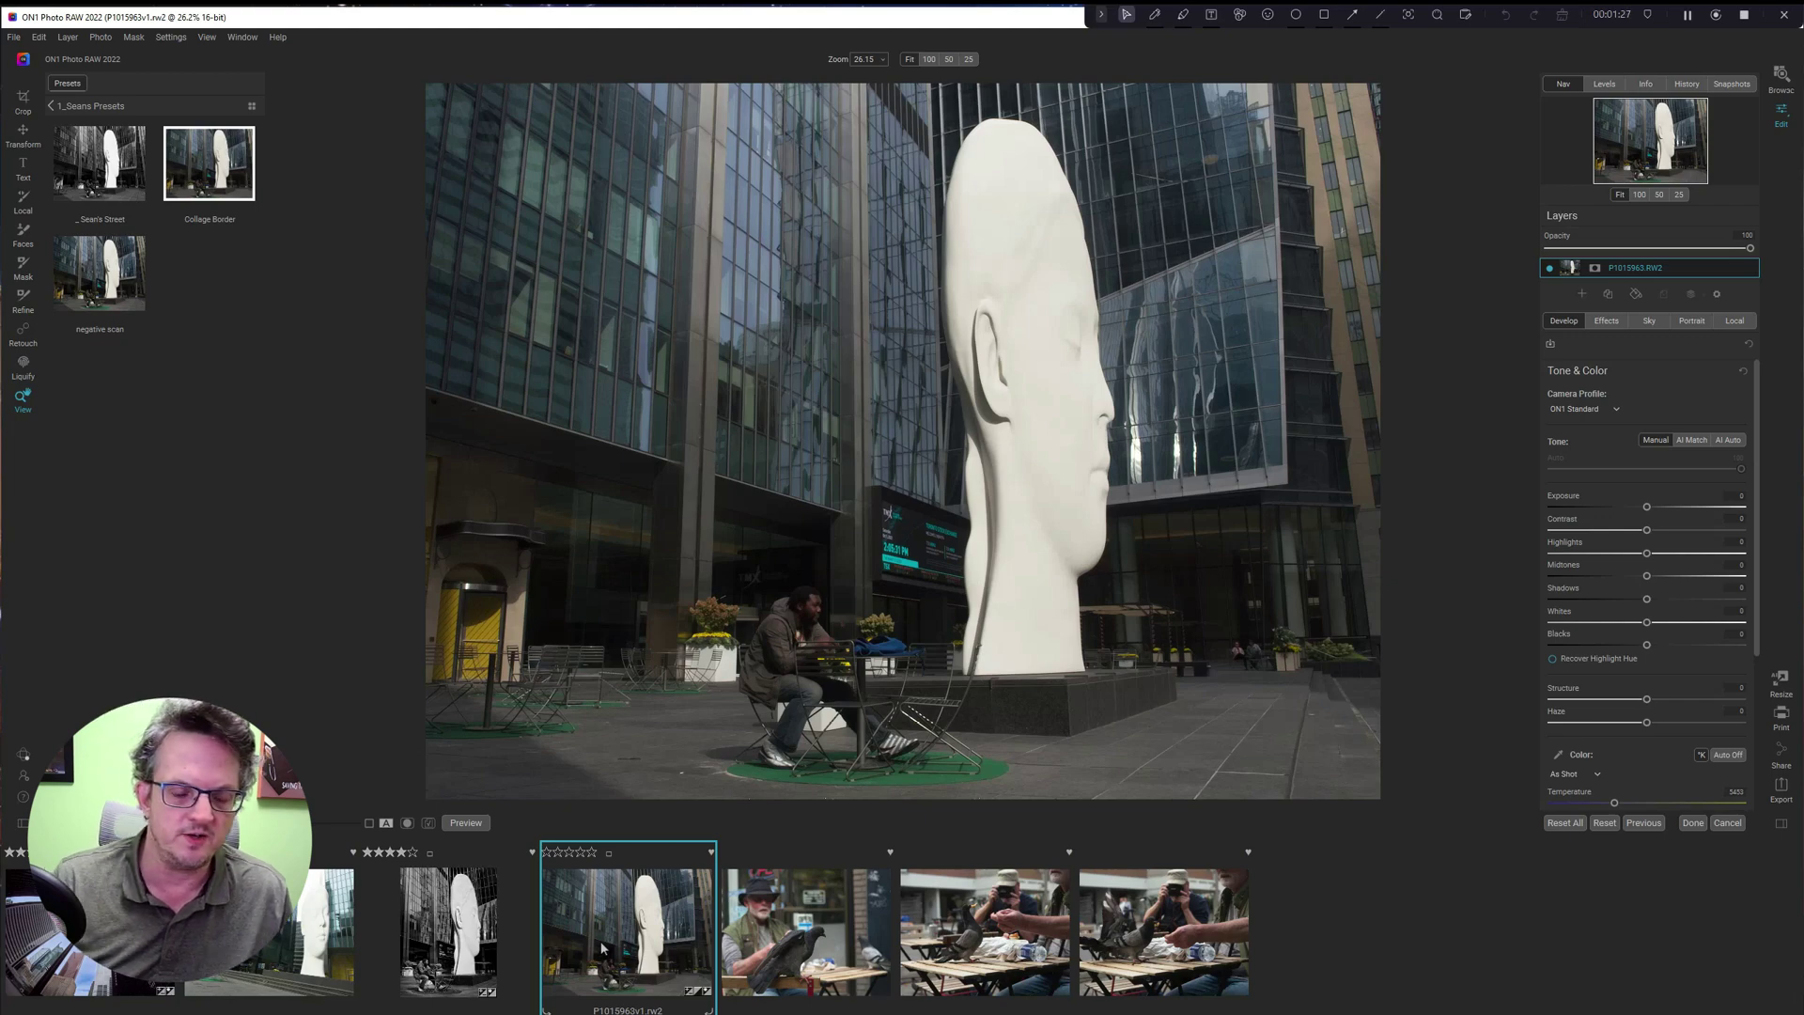
{"action": "left_click", "coordinate": [438, 916]}
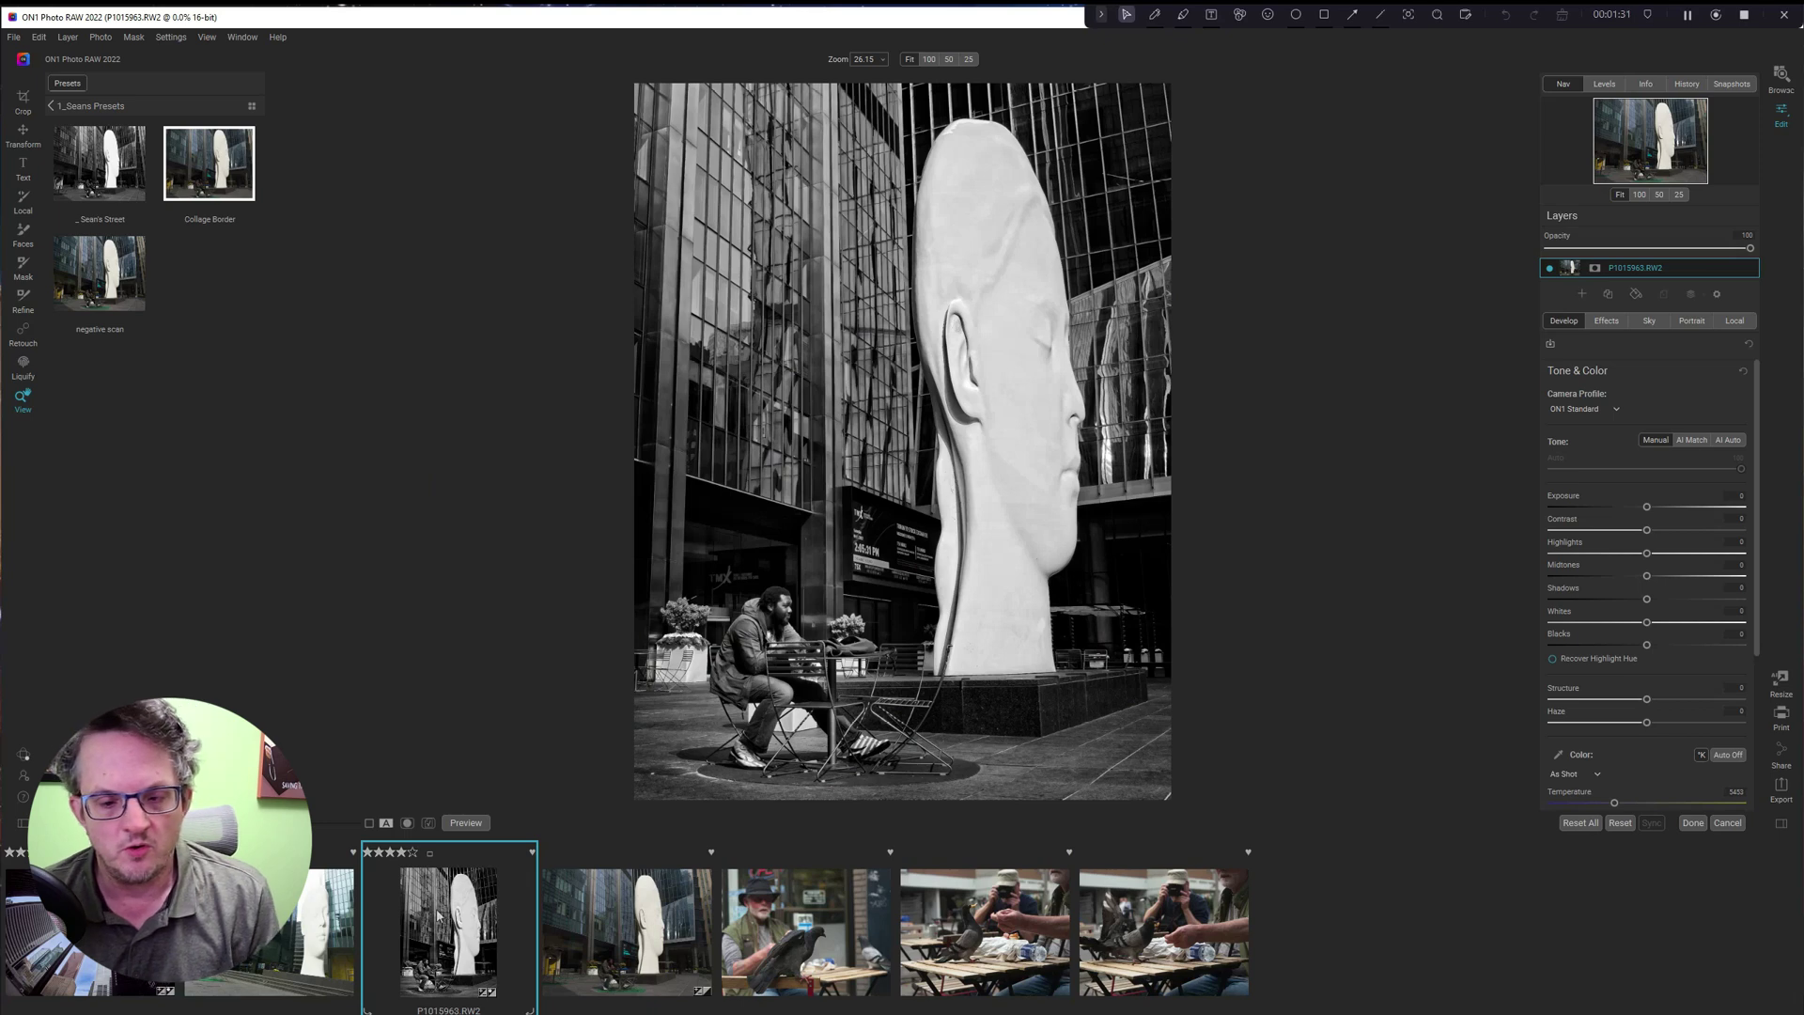
{"action": "left_click", "coordinate": [618, 937]}
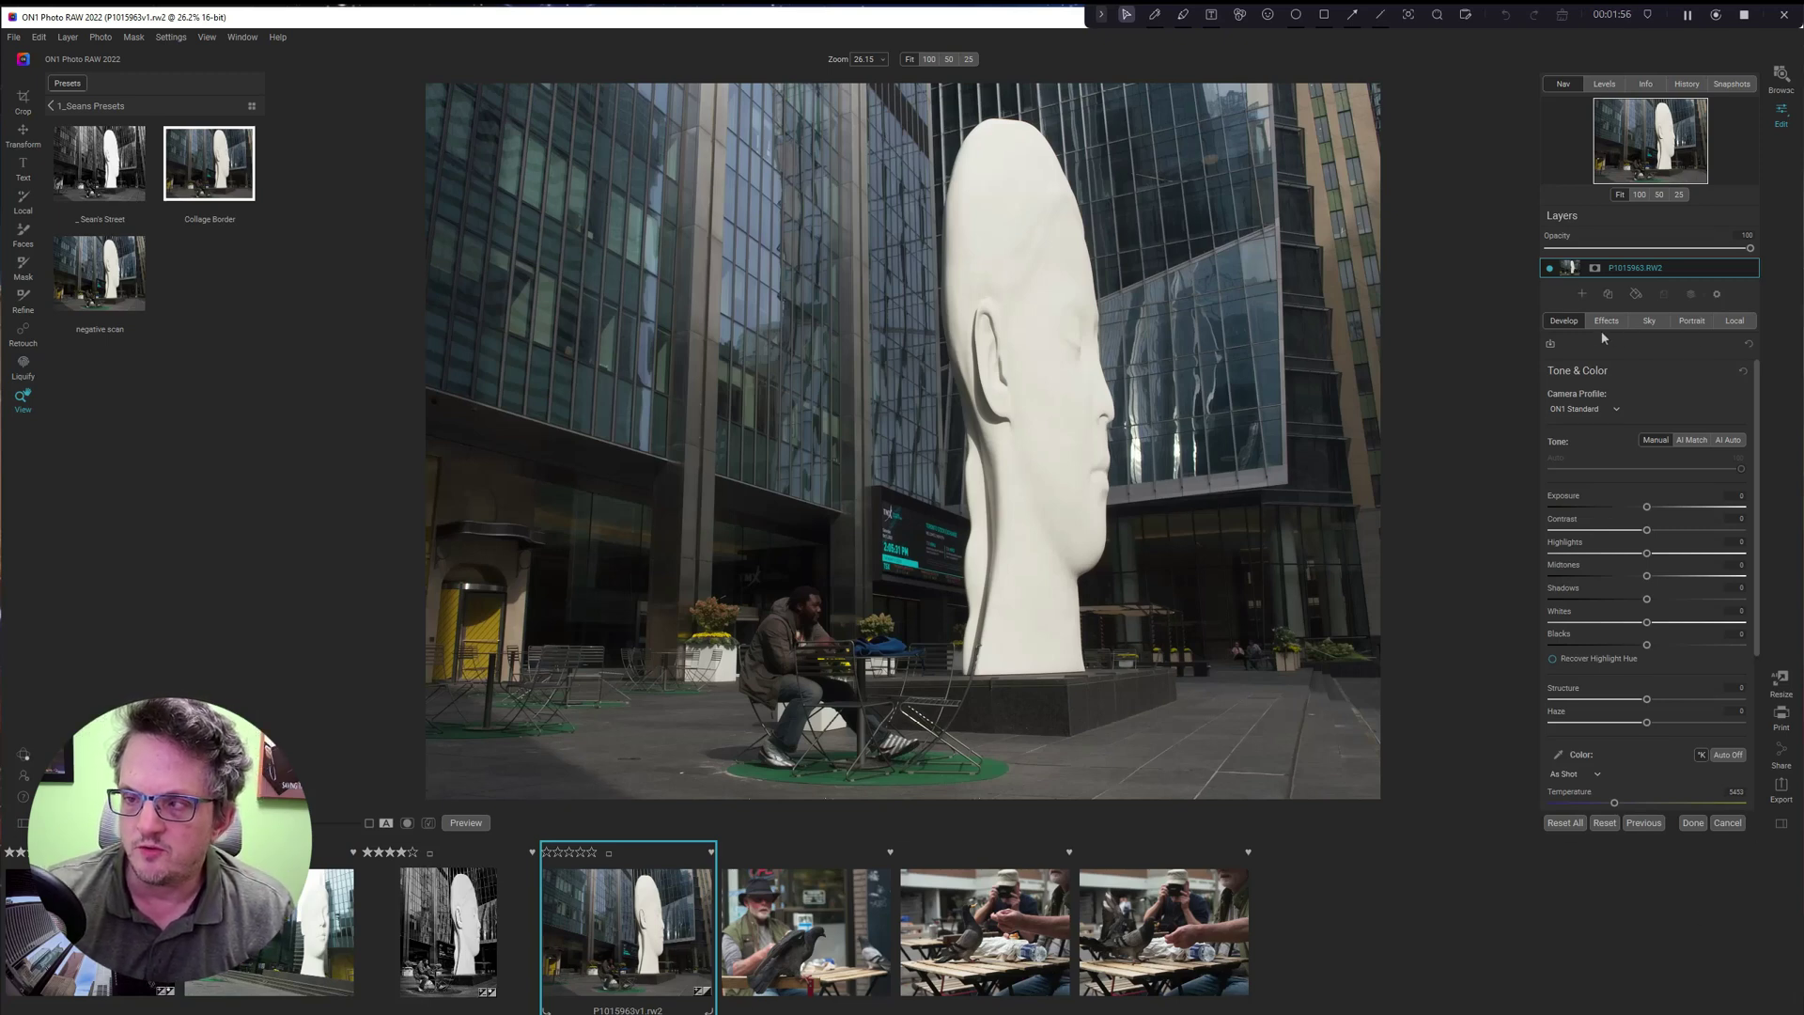
Apply NoNoise AI noise reduction to the colour photo, checking the before/after split across the whole image.
{"action": "left_click", "coordinate": [1723, 372]}
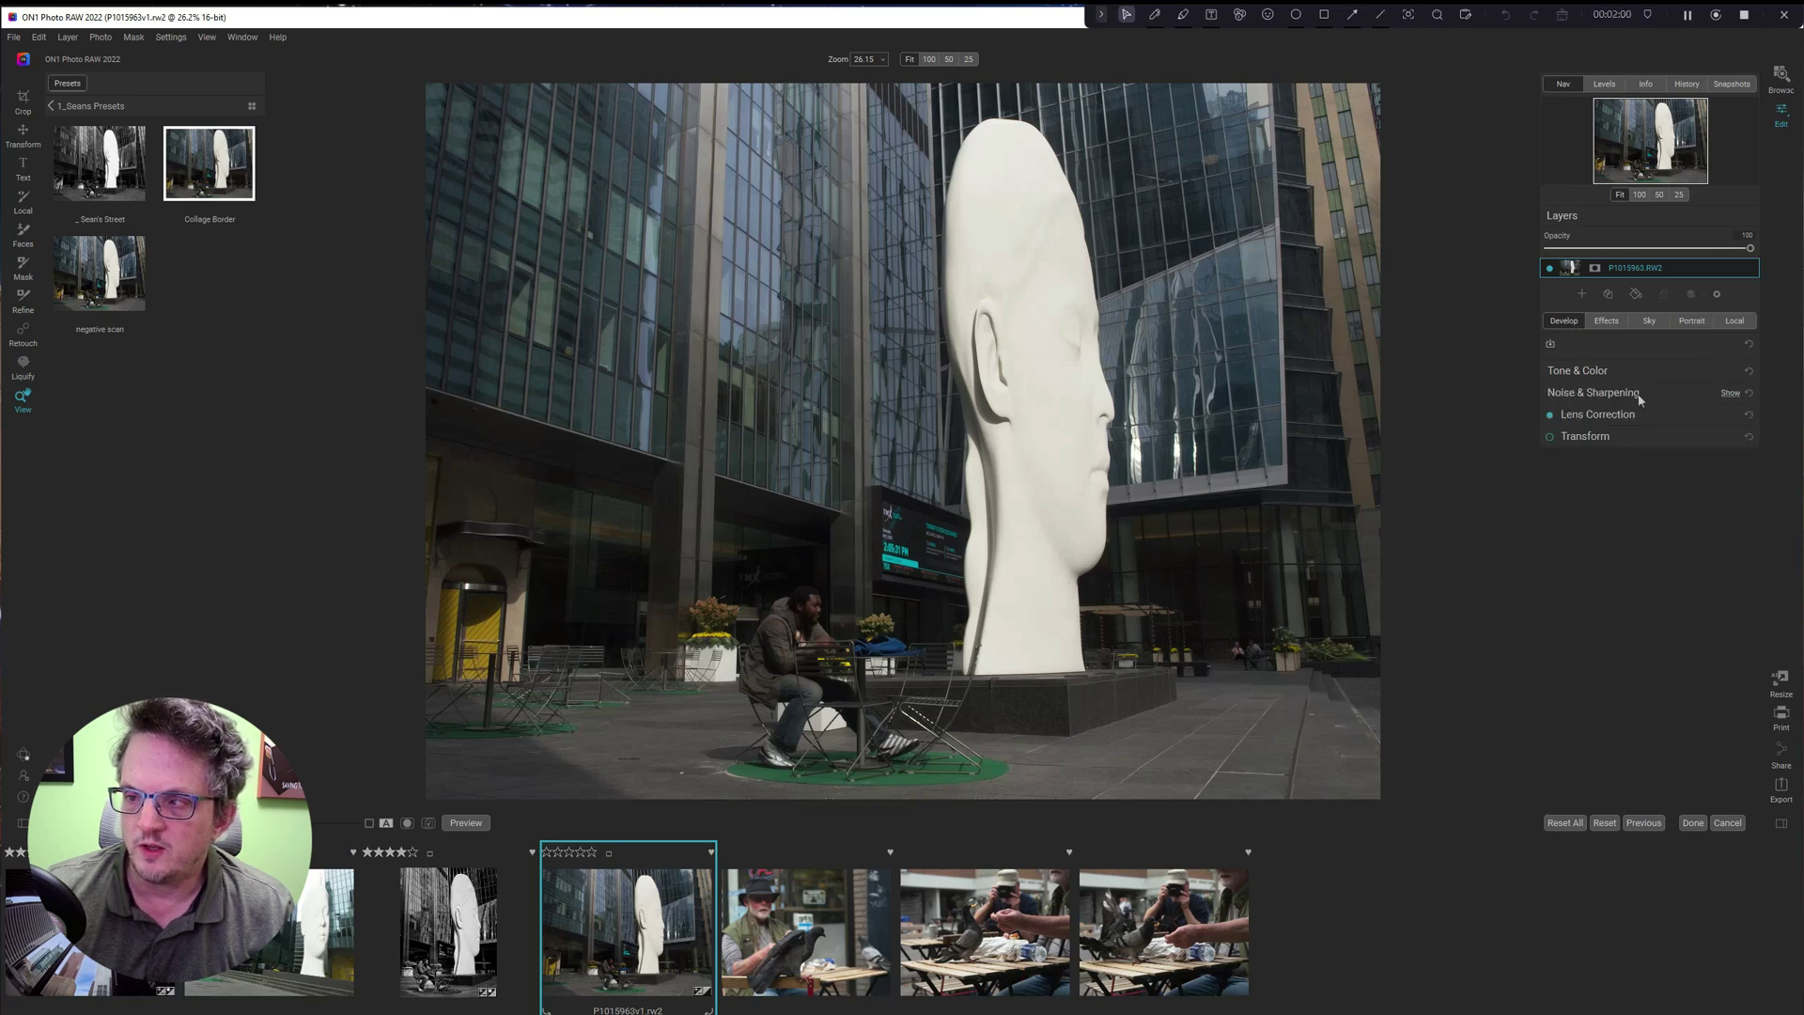
{"action": "left_click", "coordinate": [1727, 393]}
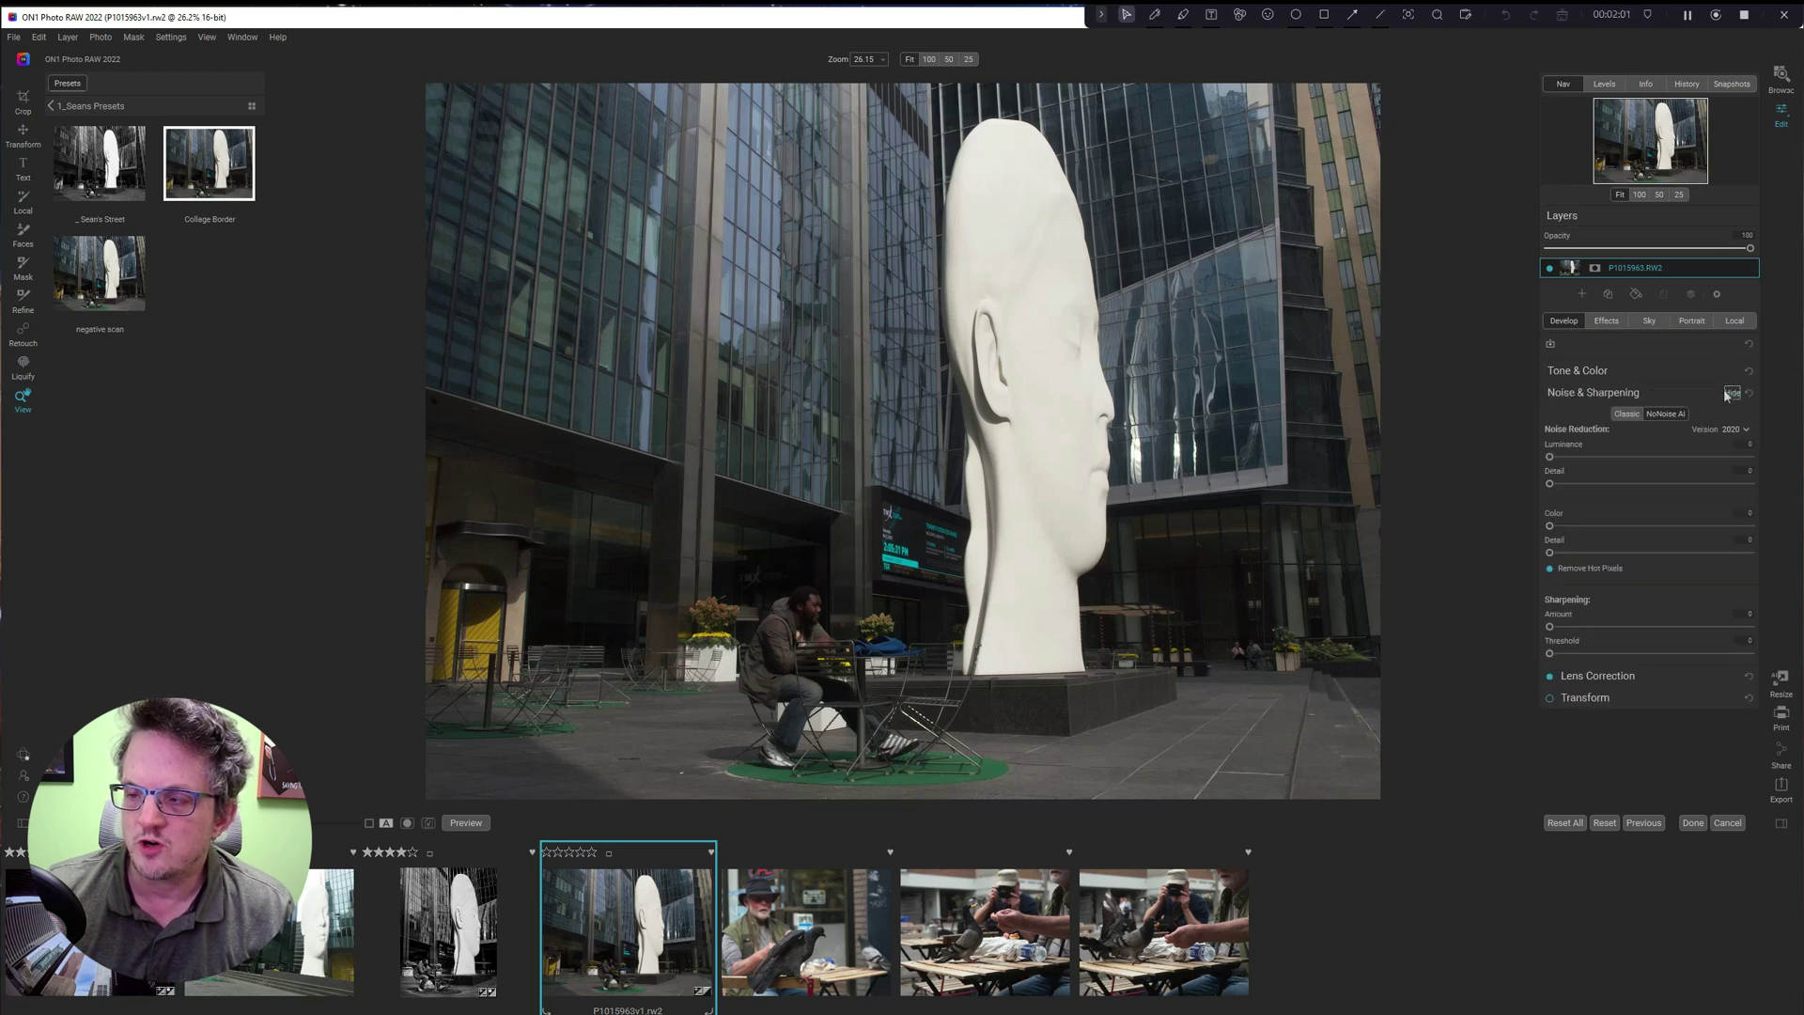
{"action": "left_click", "coordinate": [1666, 414]}
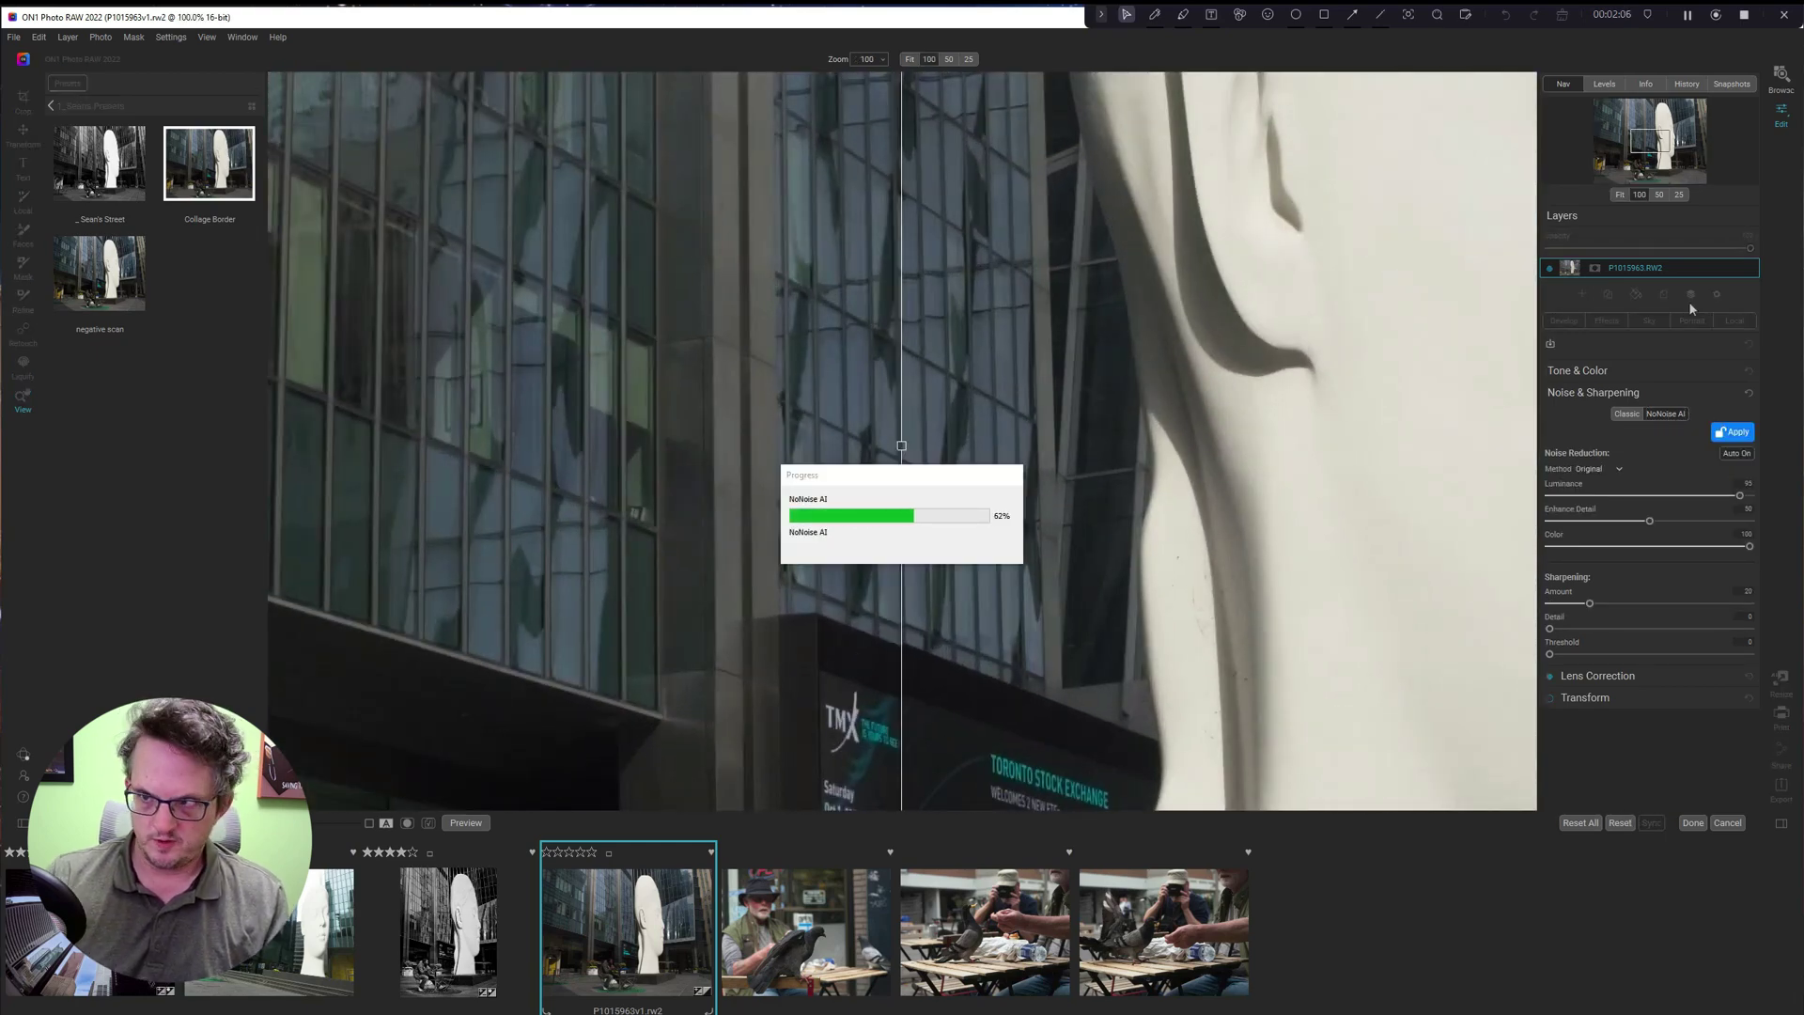
{"action": "left_click", "coordinate": [1618, 197]}
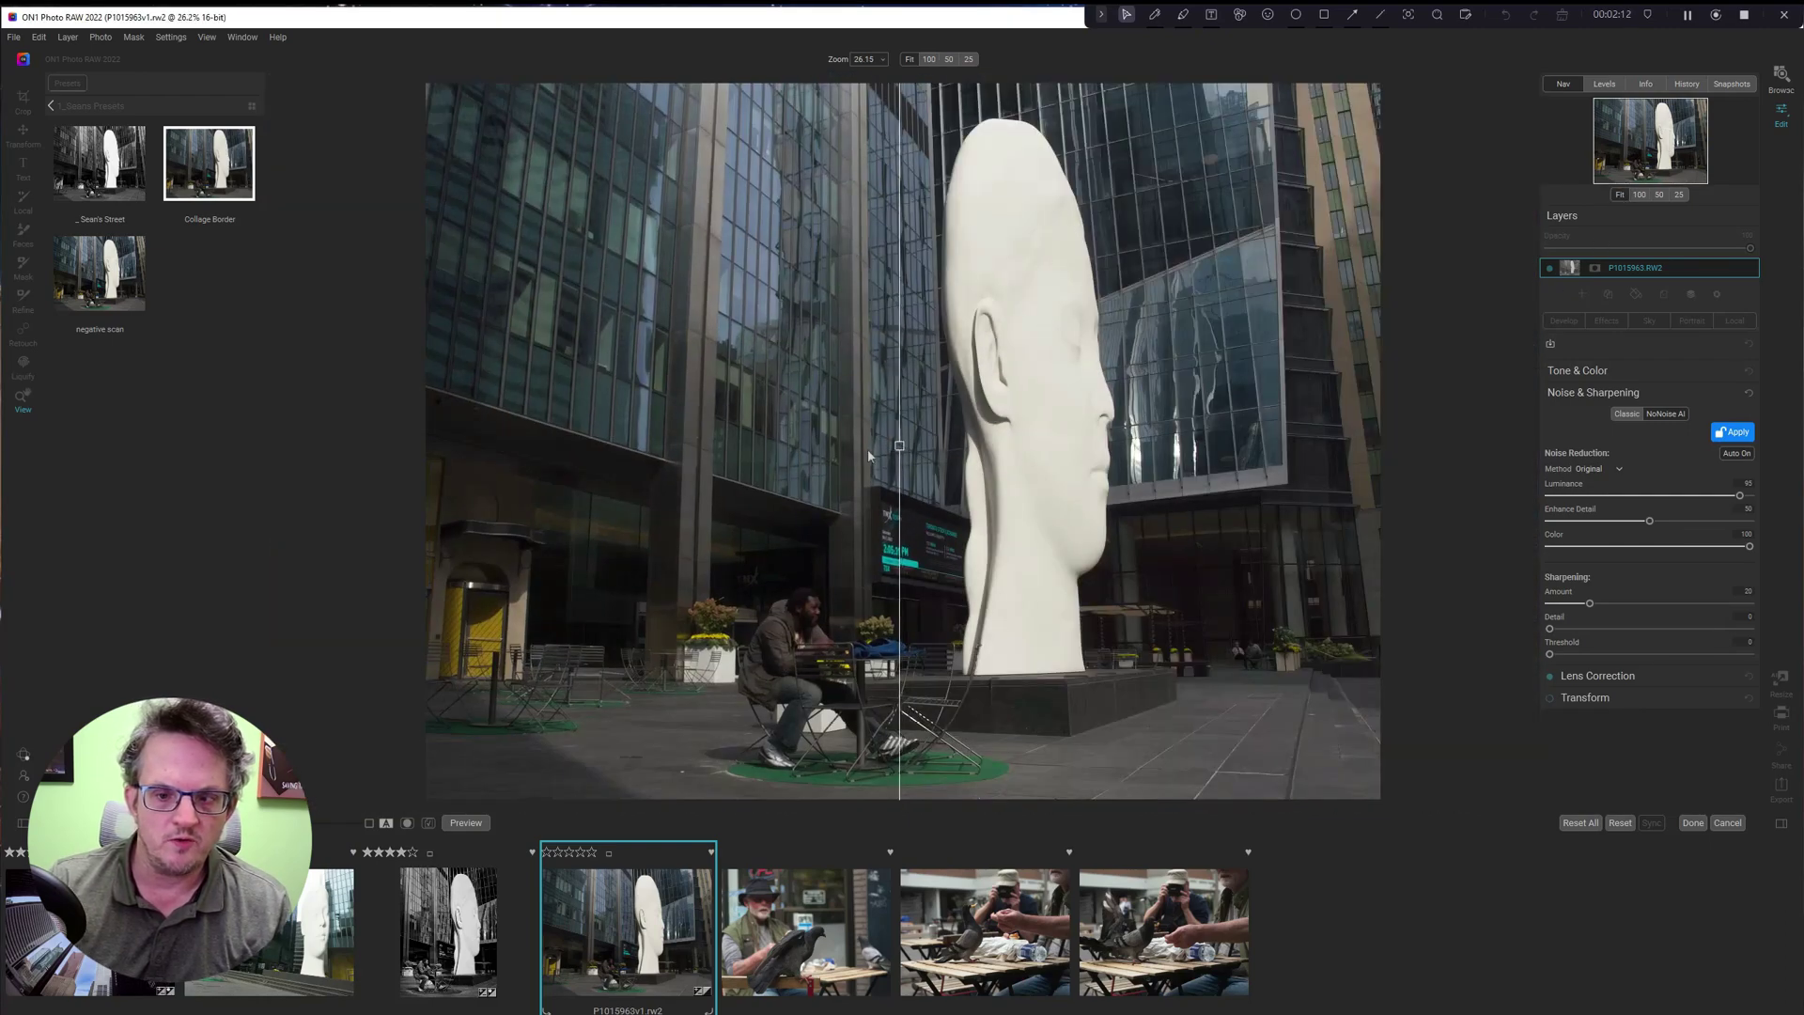
{"action": "mouse_move", "coordinate": [869, 457]}
{"action": "left_mouse_down"}
{"action": "mouse_move", "coordinate": [609, 470]}
{"action": "mouse_move", "coordinate": [1174, 507]}
{"action": "mouse_move", "coordinate": [881, 515]}
{"action": "mouse_move", "coordinate": [869, 451]}
{"action": "left_mouse_up"}
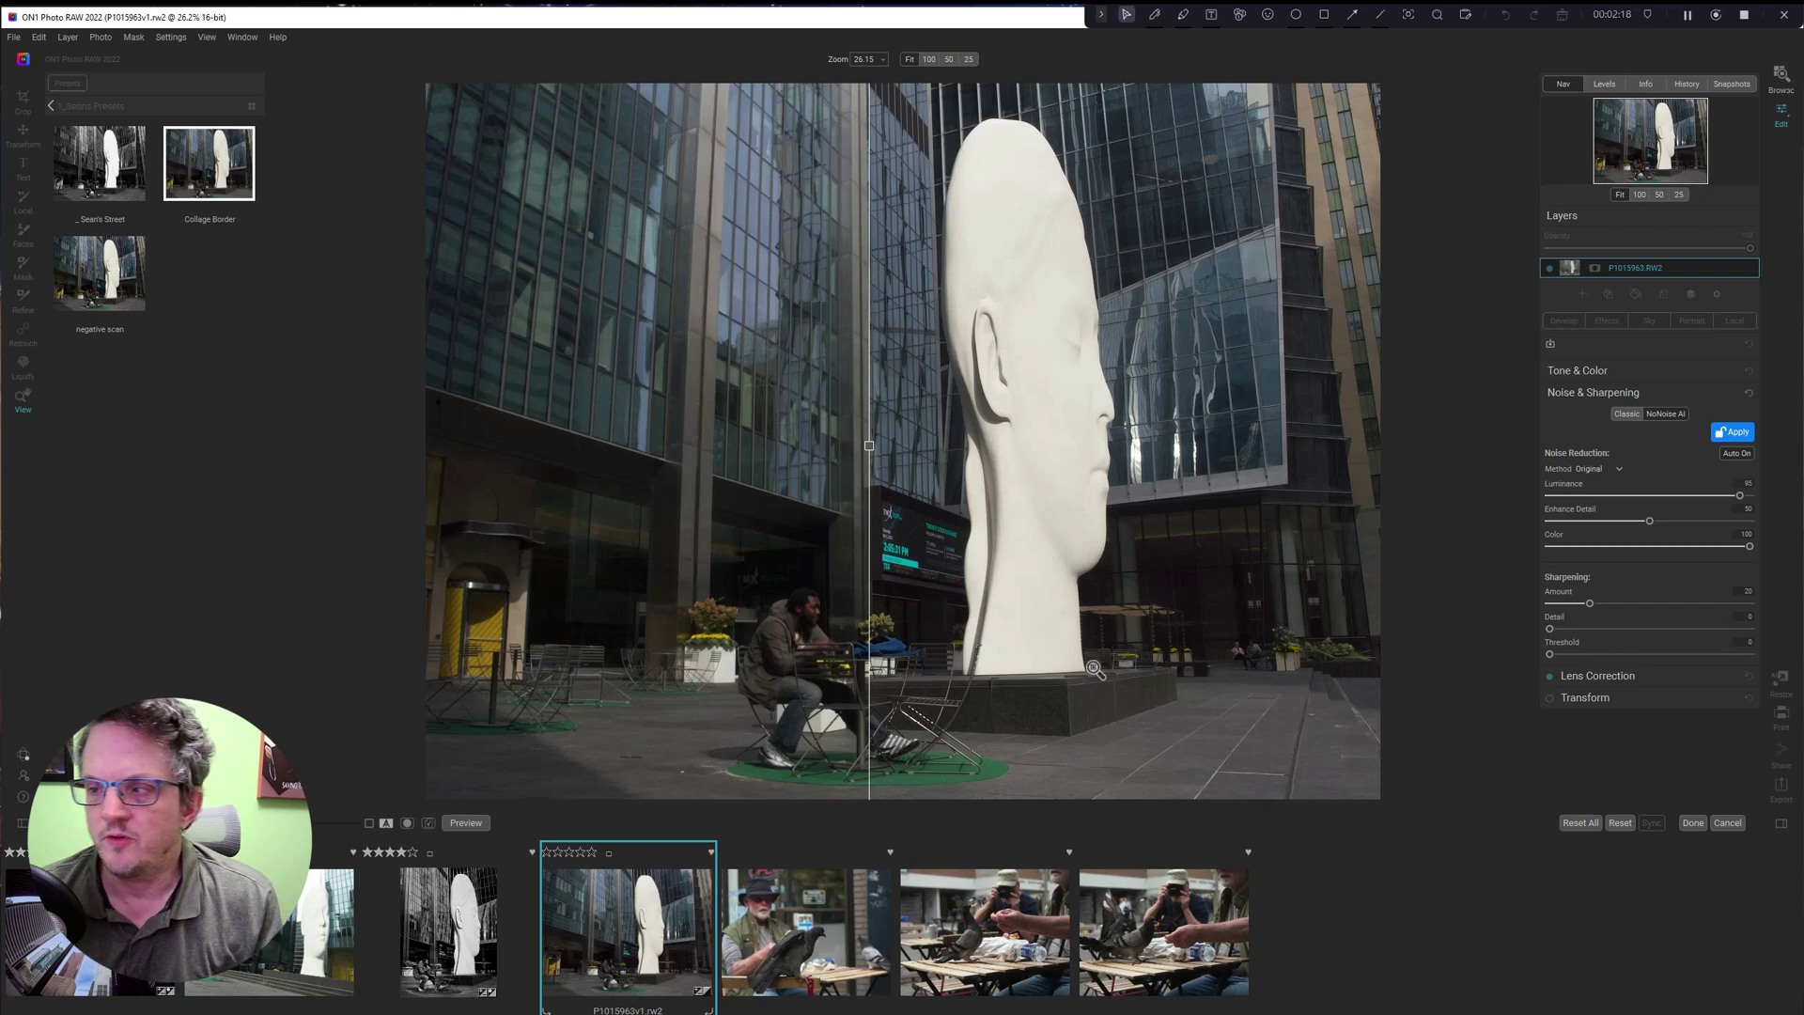
{"action": "left_click", "coordinate": [1733, 433]}
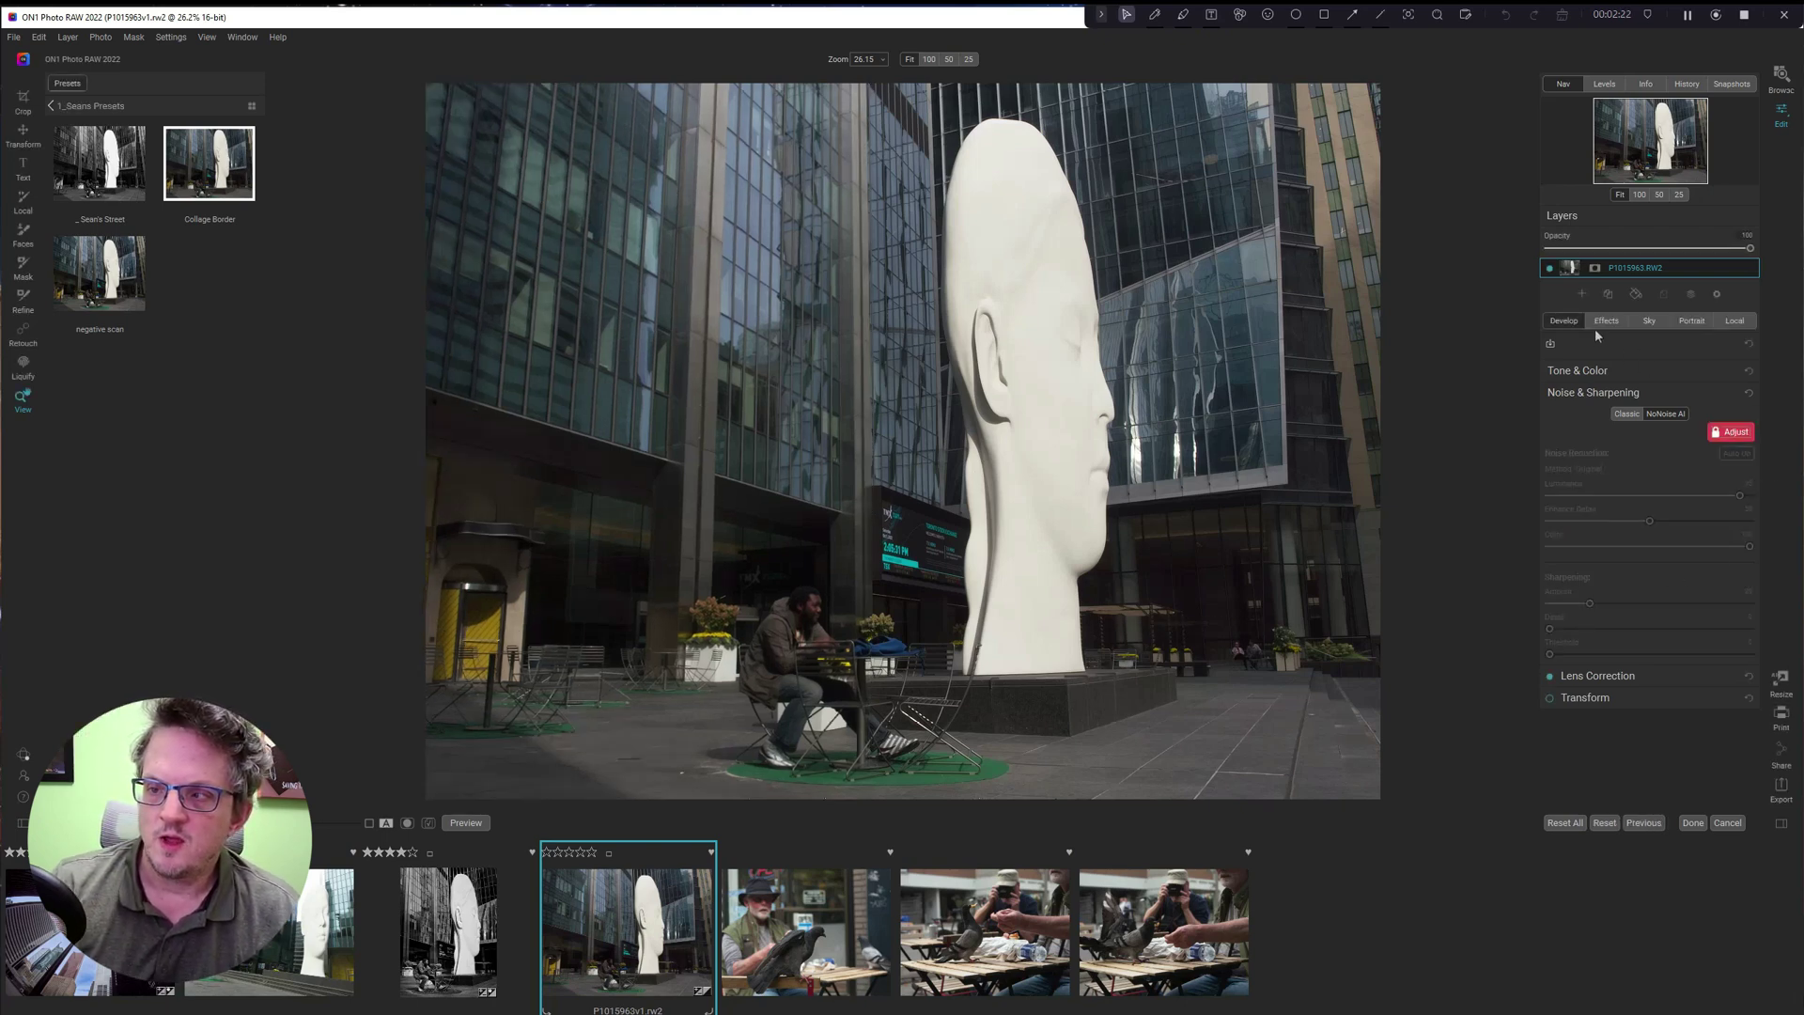
Try the AI Match and AI Auto tone adjustments in Tone & Color and return the tone to Manual.
{"action": "left_click", "coordinate": [1732, 372]}
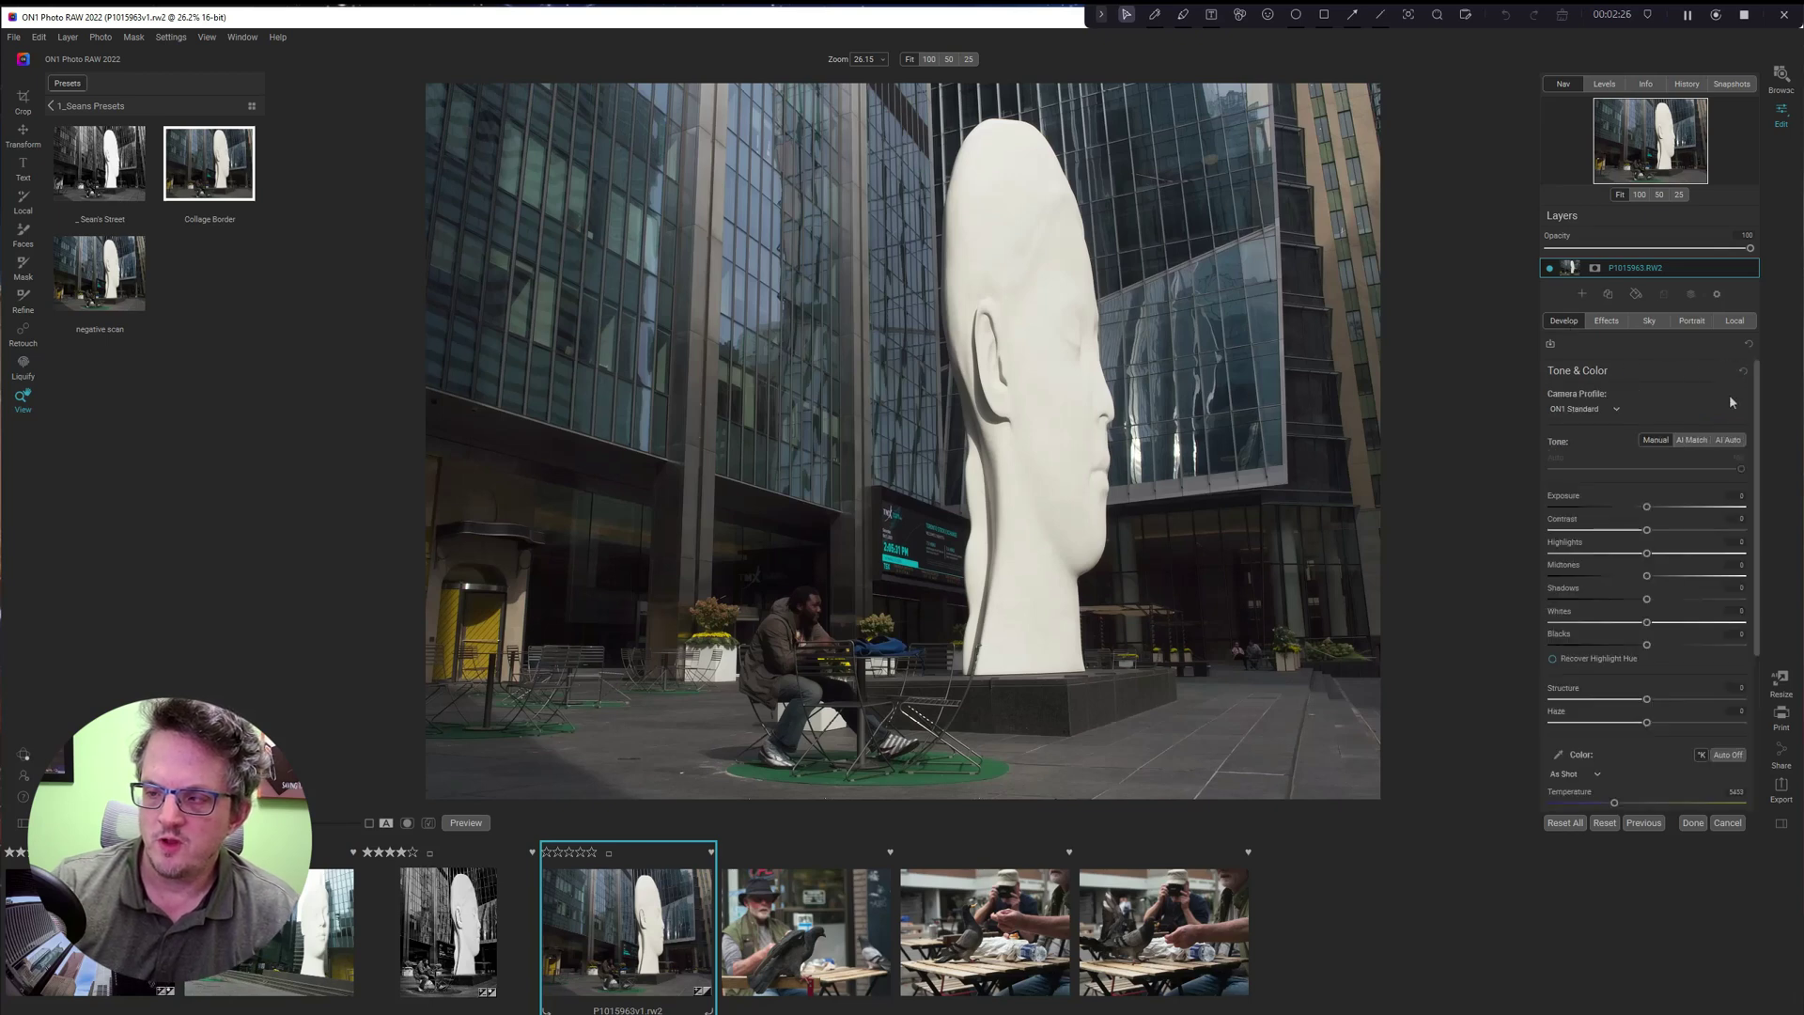
{"action": "left_click", "coordinate": [1694, 440]}
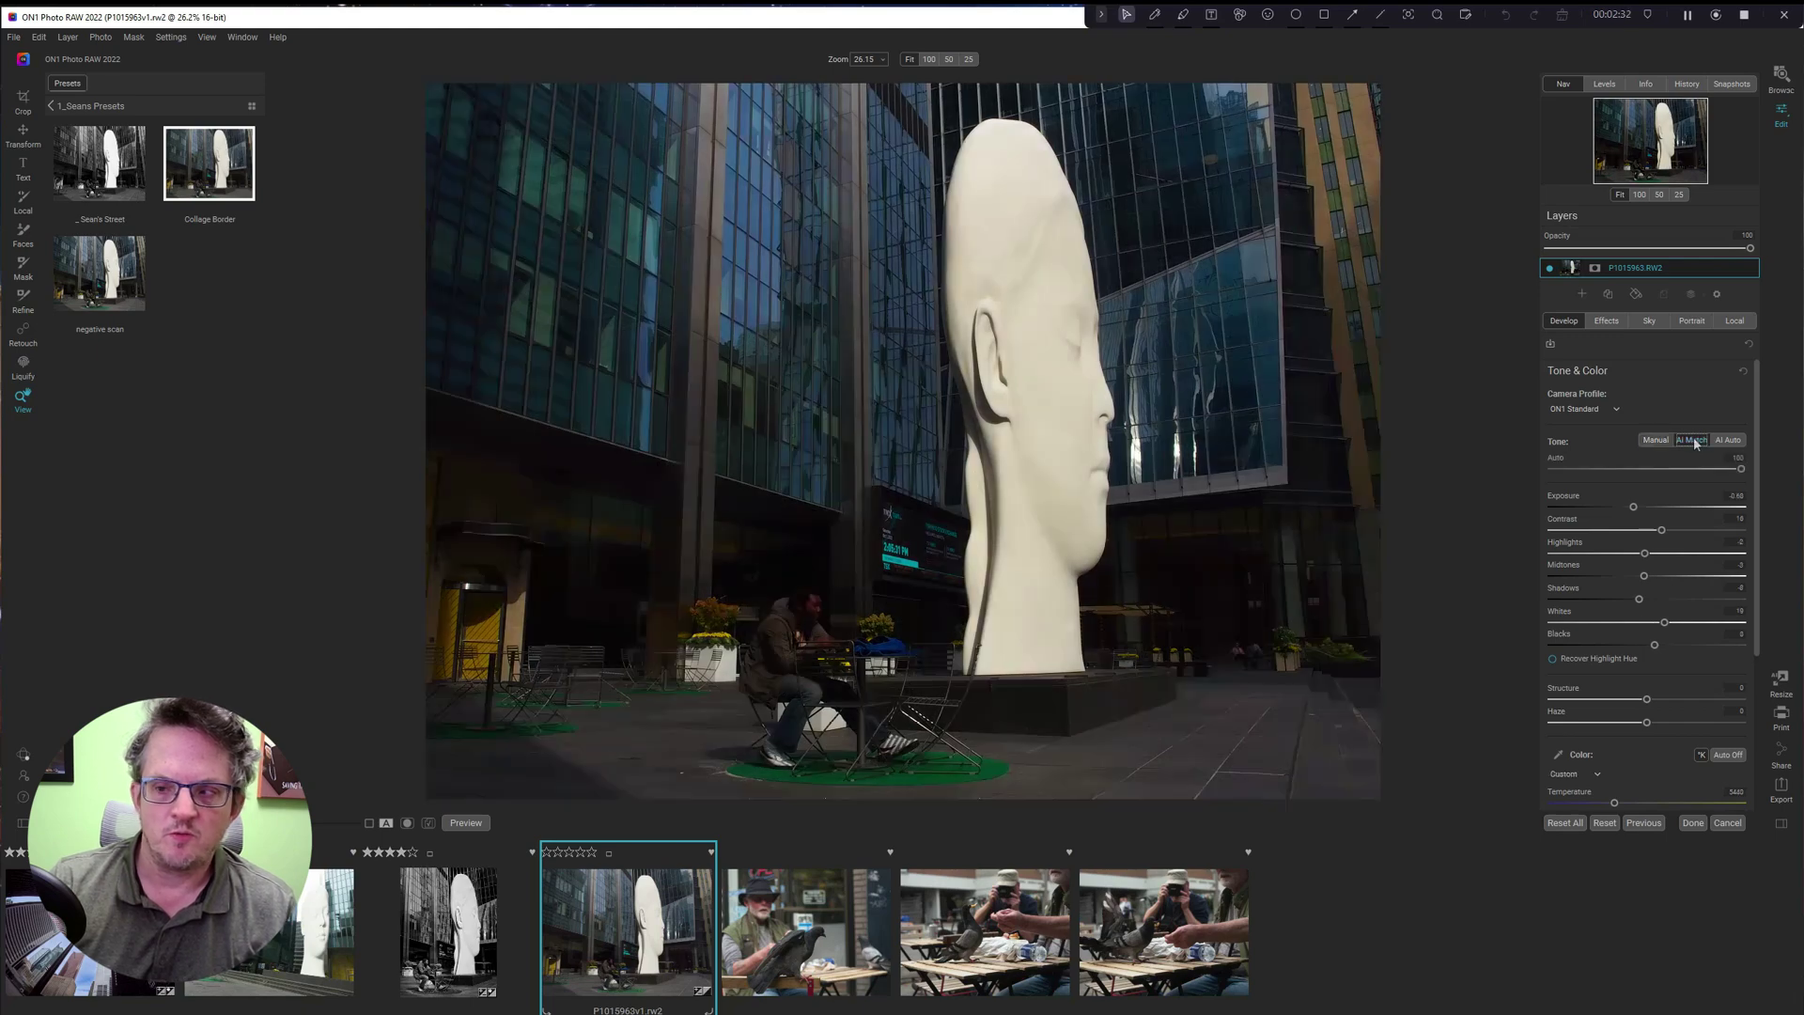
{"action": "left_click", "coordinate": [1727, 441]}
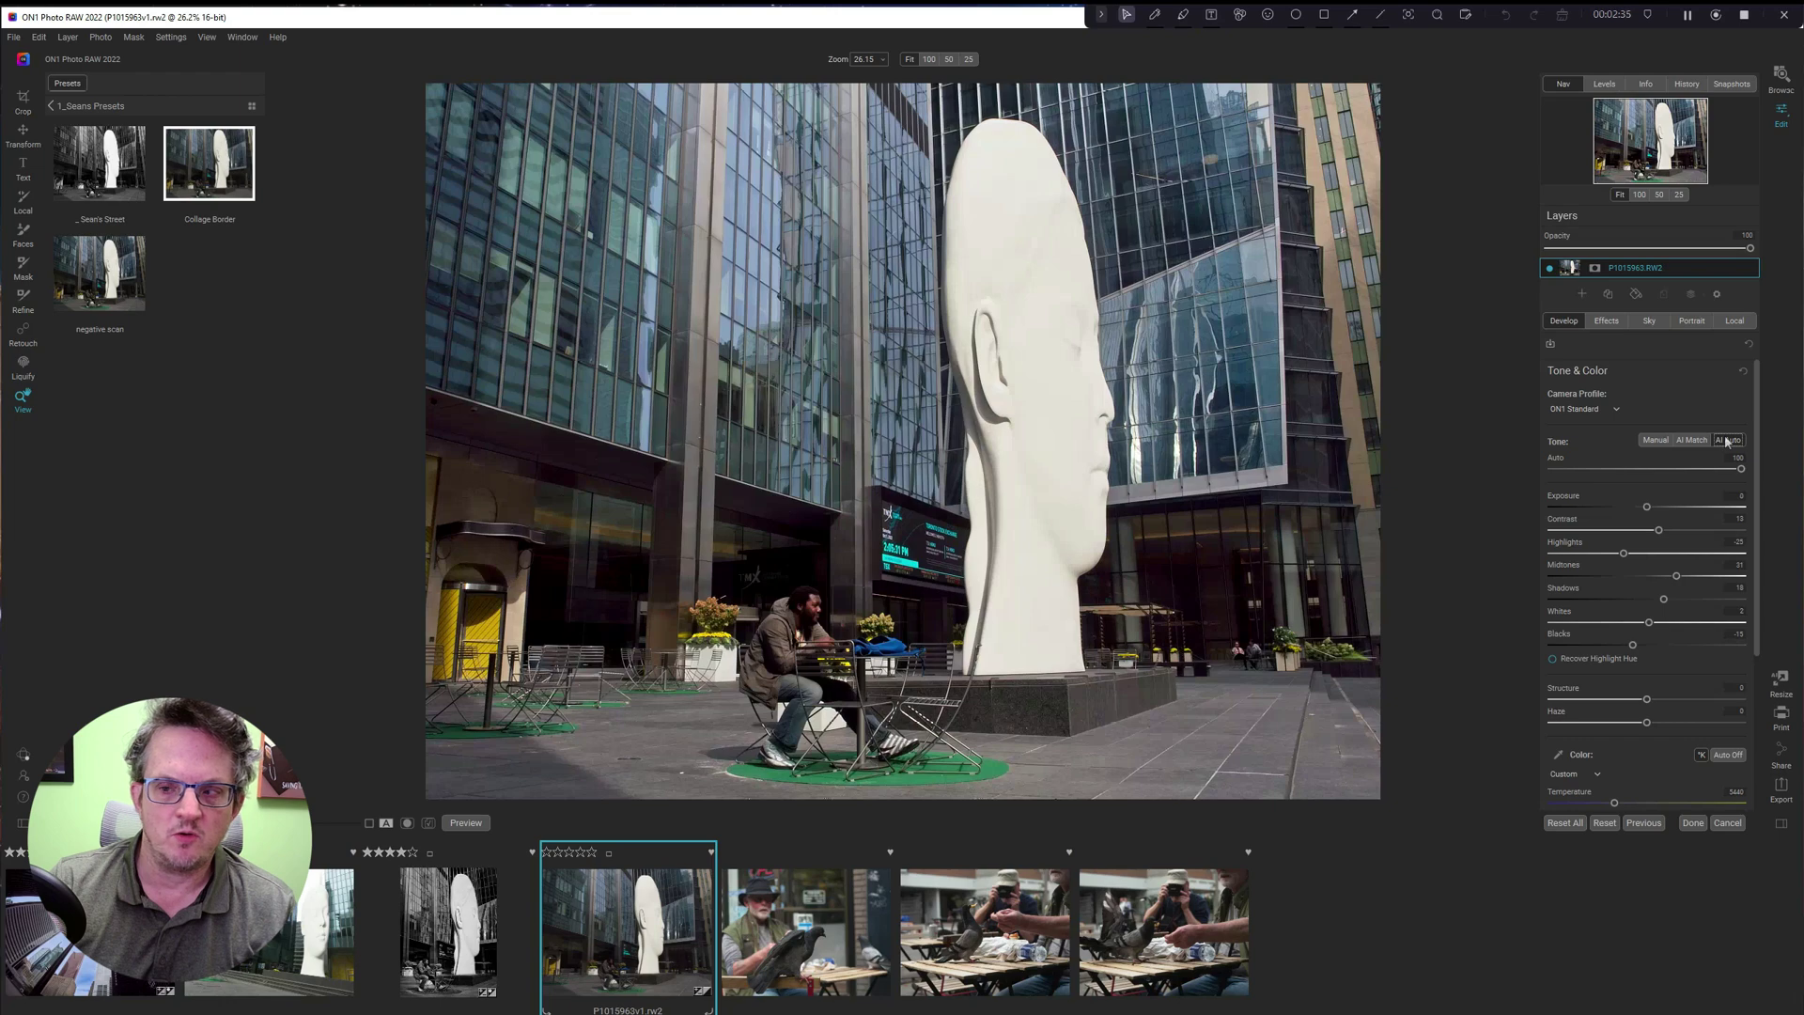
{"action": "left_click", "coordinate": [1655, 440]}
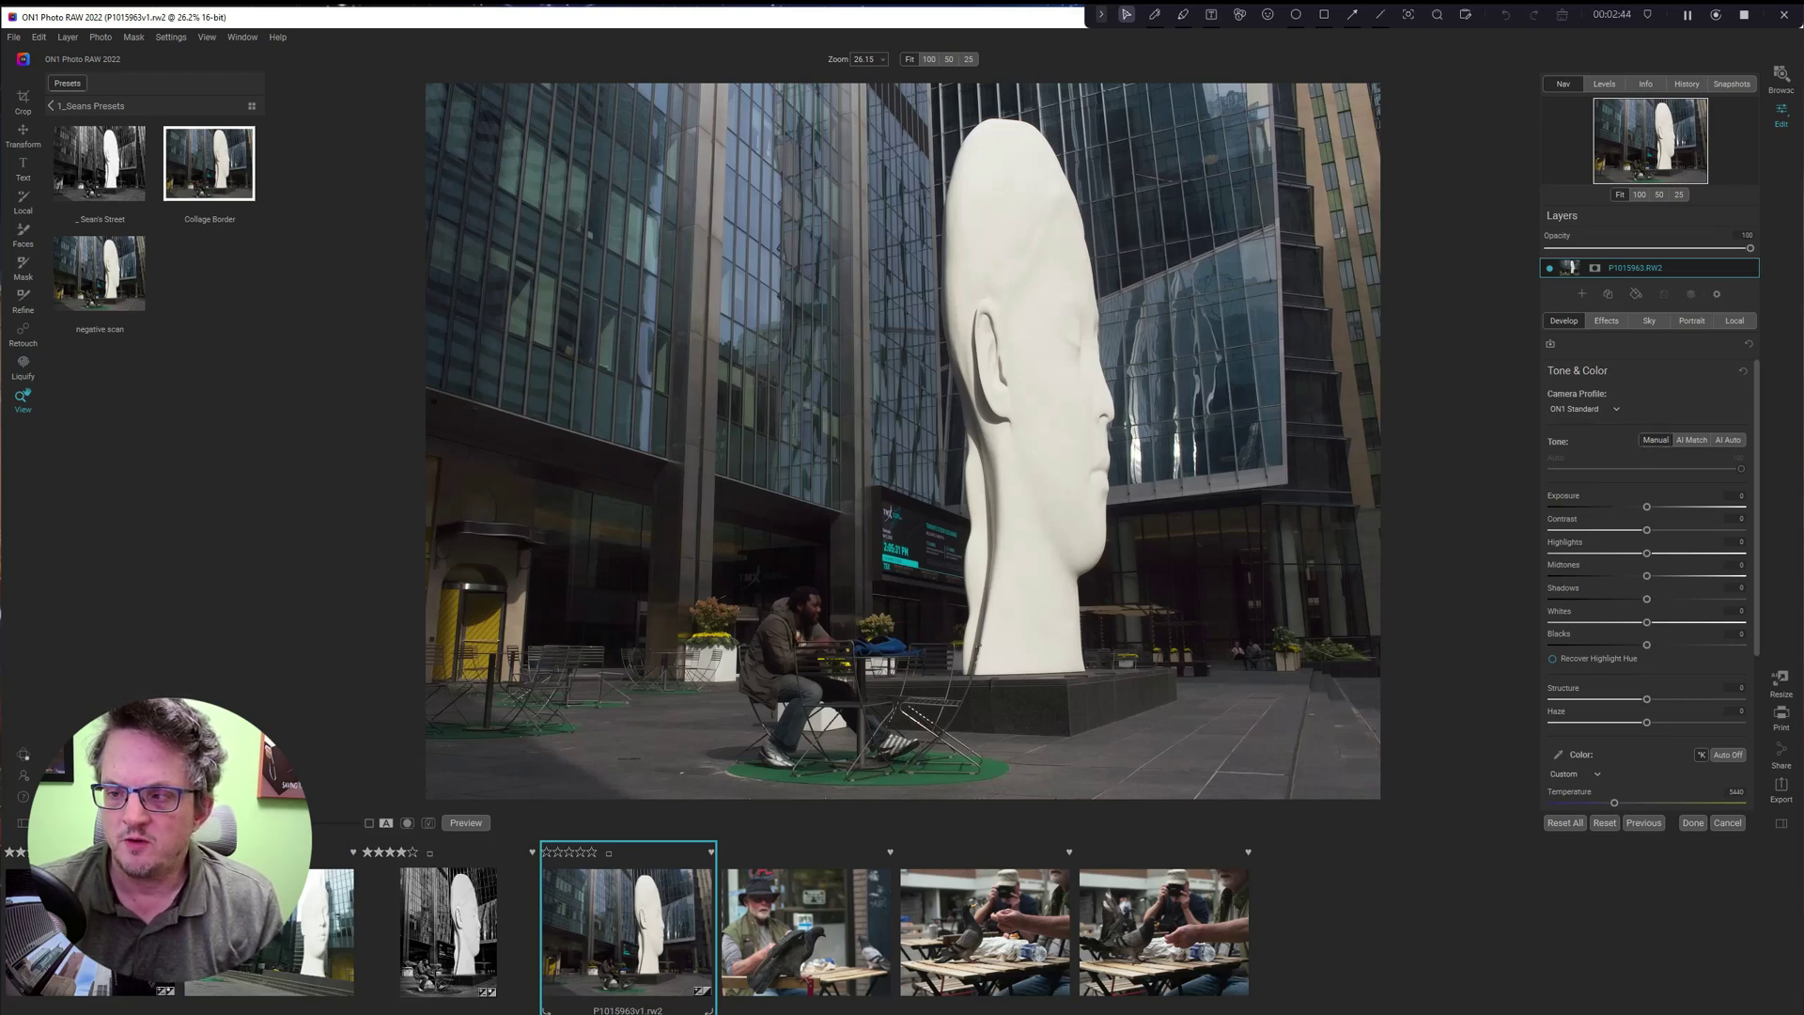
Set the camera profile to ON1 Landscape and apply the AI Auto tone adjustment after trying AI Match.
{"action": "left_click", "coordinate": [1591, 407]}
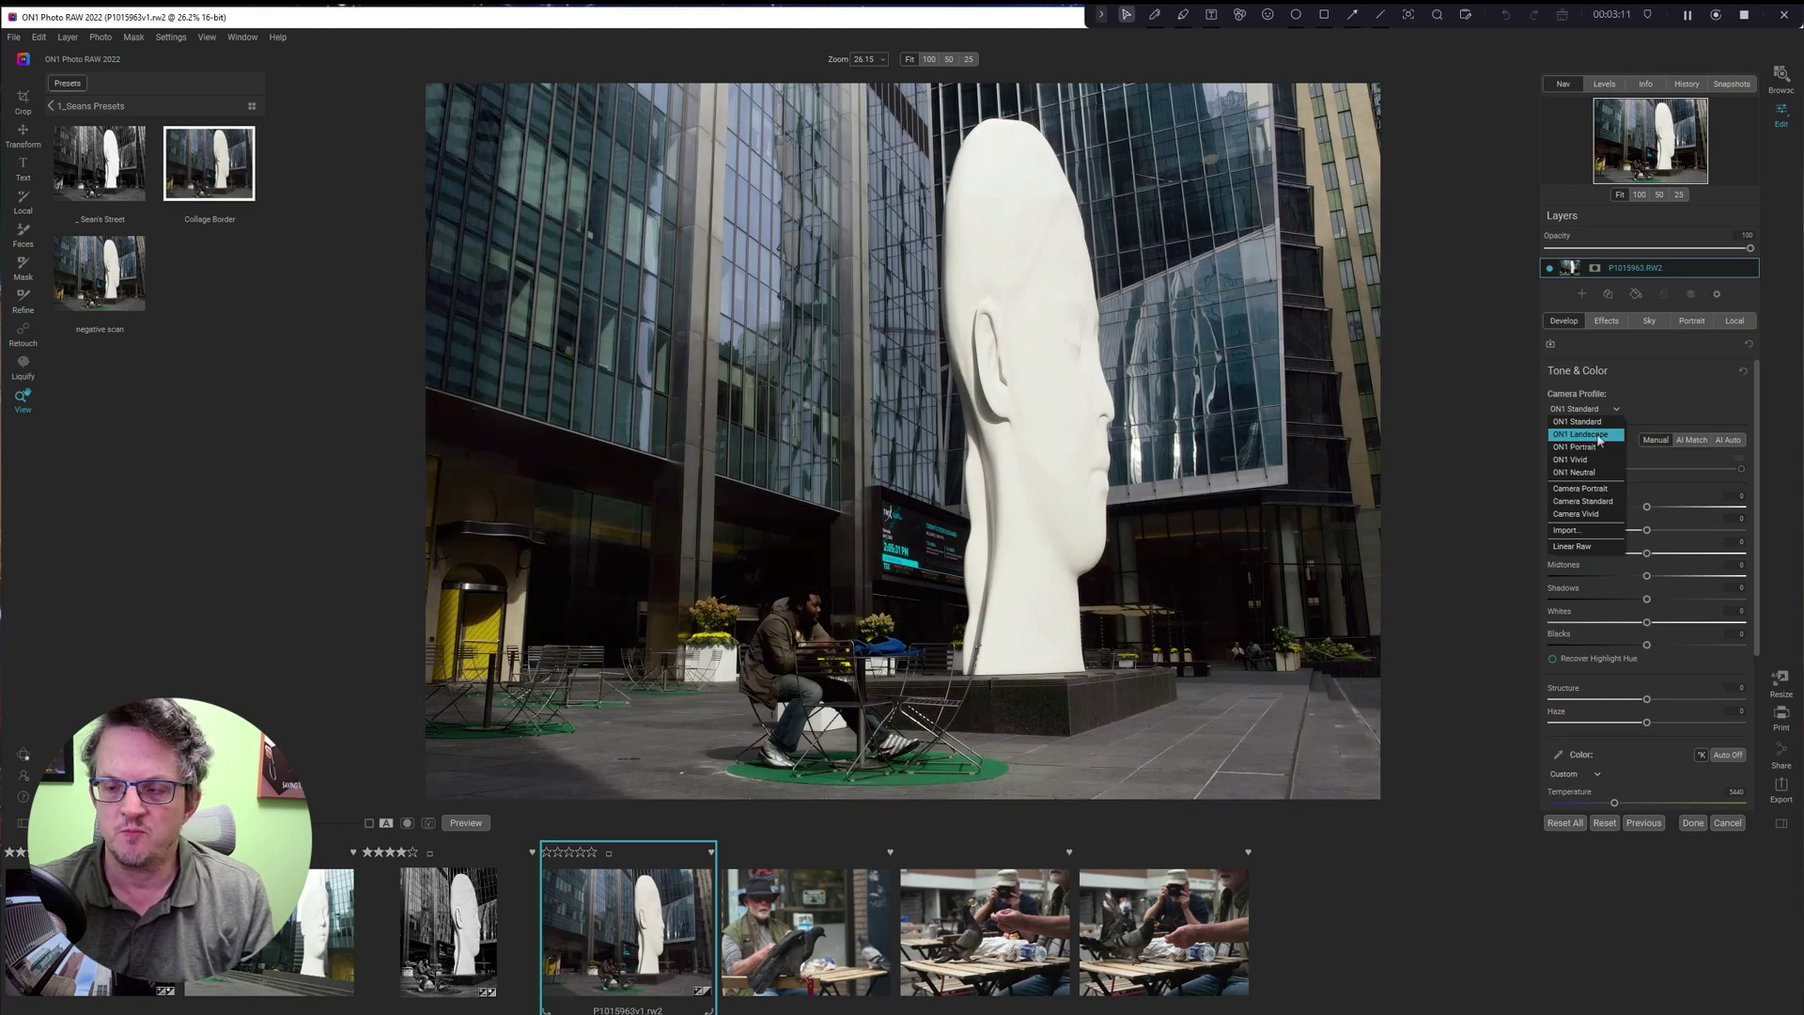
{"action": "left_click", "coordinate": [1598, 436]}
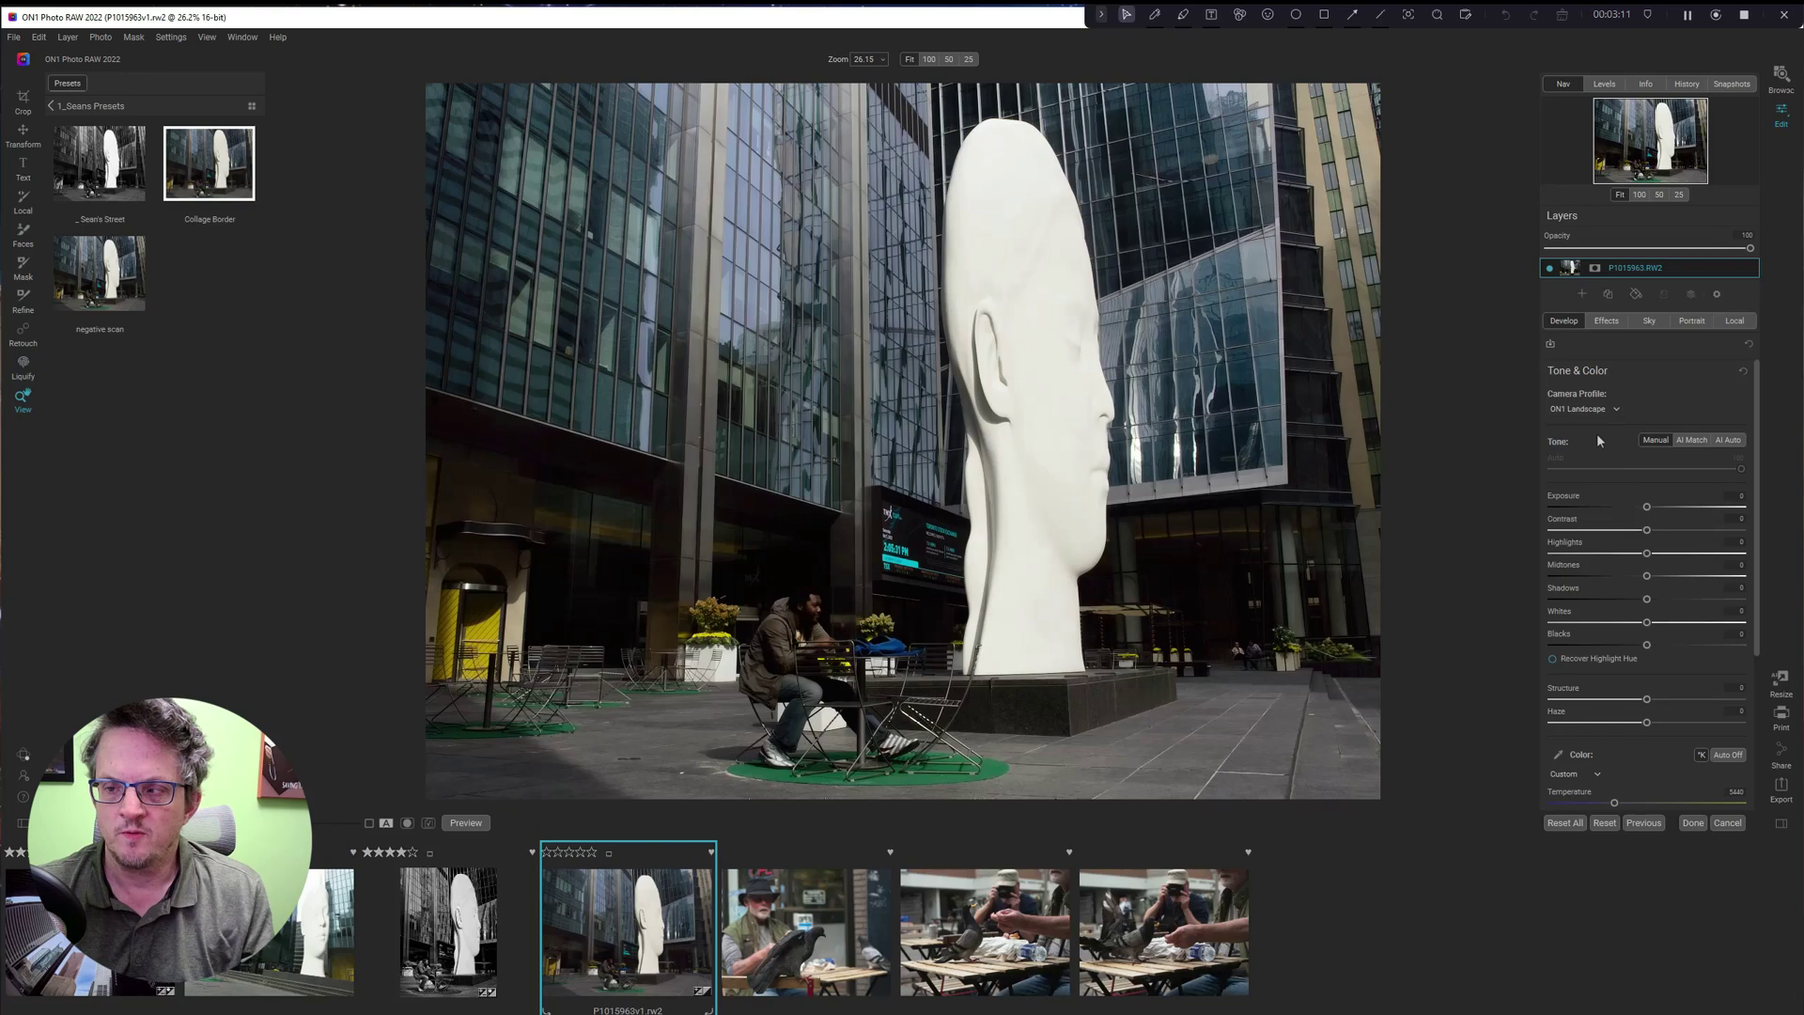
{"action": "left_click", "coordinate": [1690, 440]}
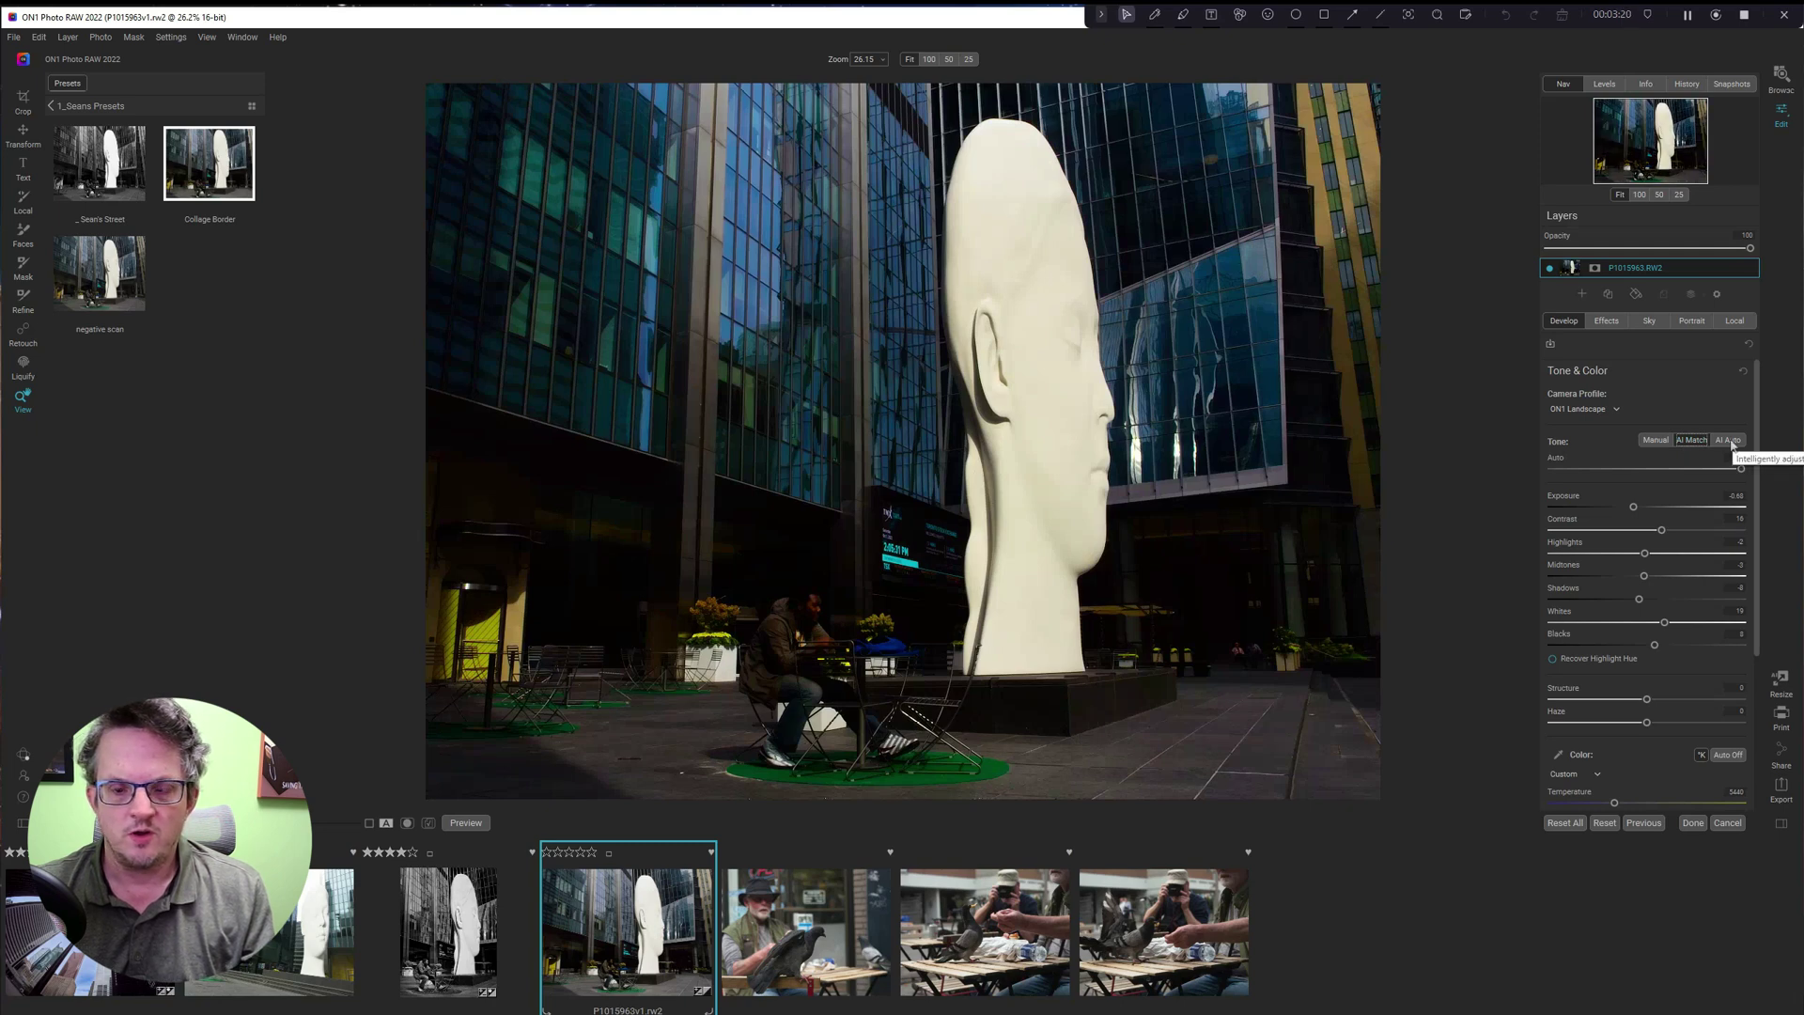
{"action": "left_click", "coordinate": [1729, 440]}
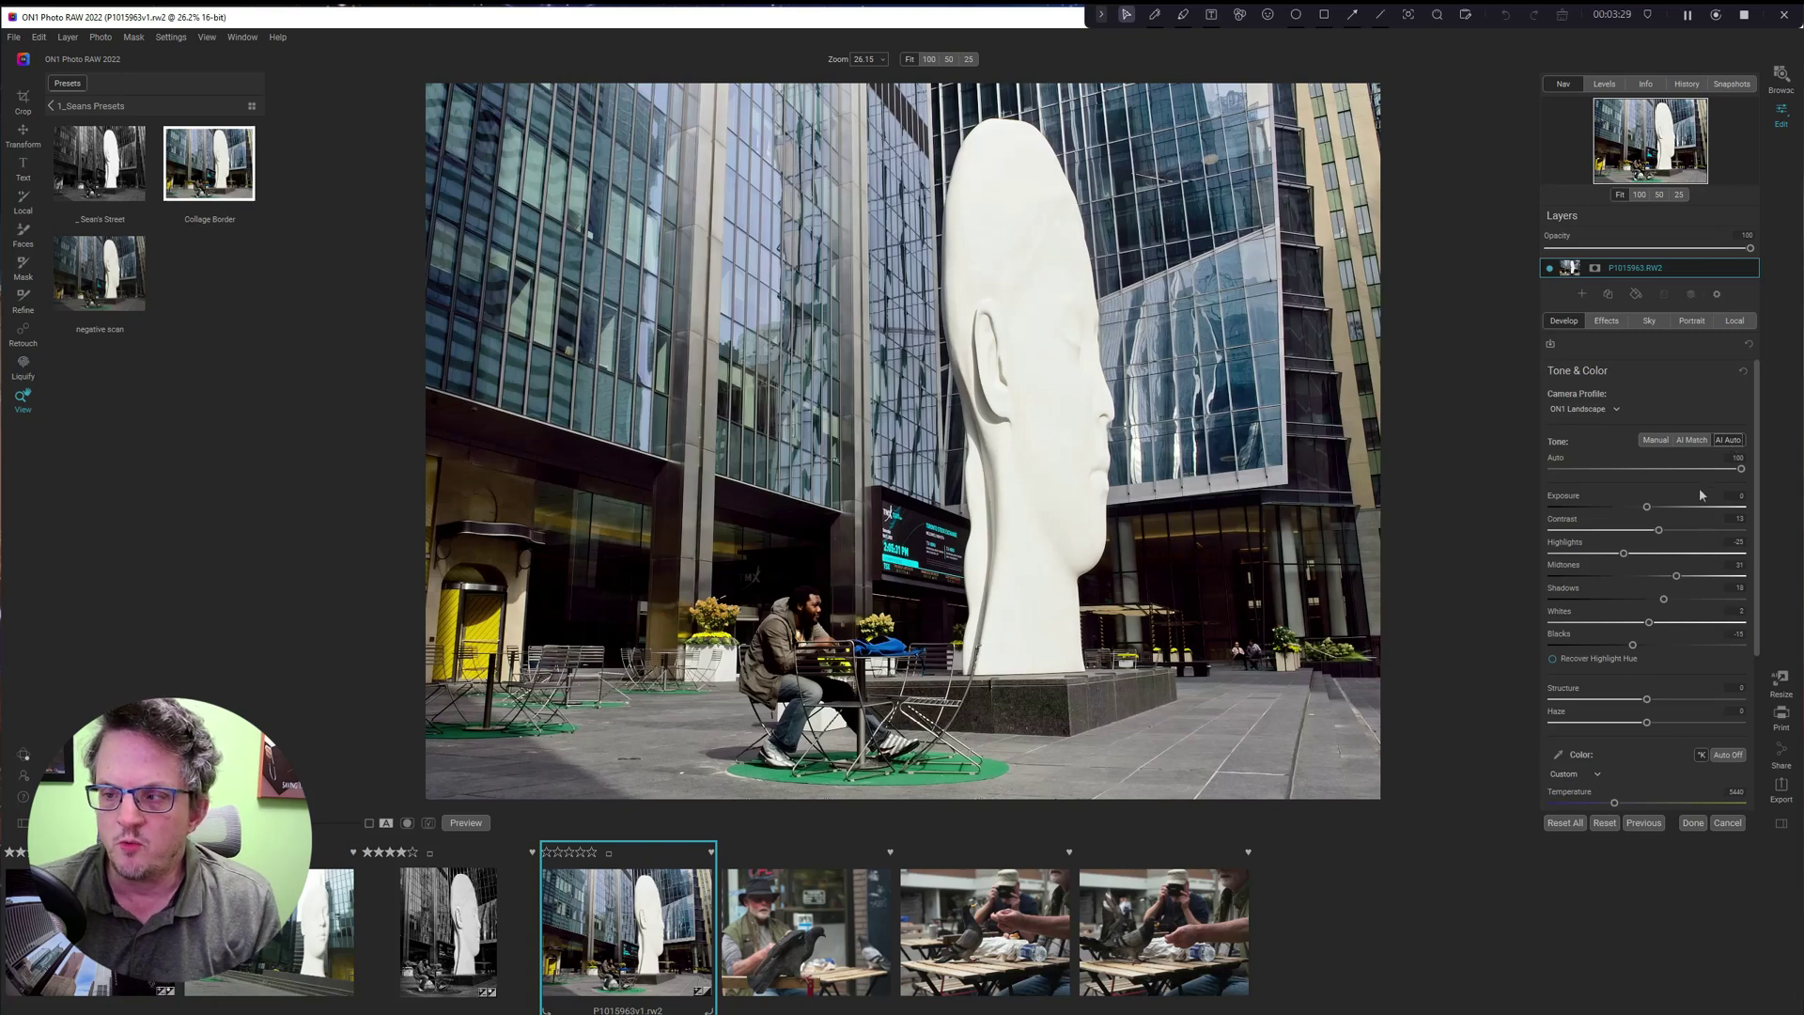
Refine the tone by setting Midtones to 12, Shadows to about 1, Contrast to 15, Haze to about -45 and Structure to 11.
{"action": "scroll", "coordinate": [1699, 487], "scroll_direction": "down", "scroll_amount": 1}
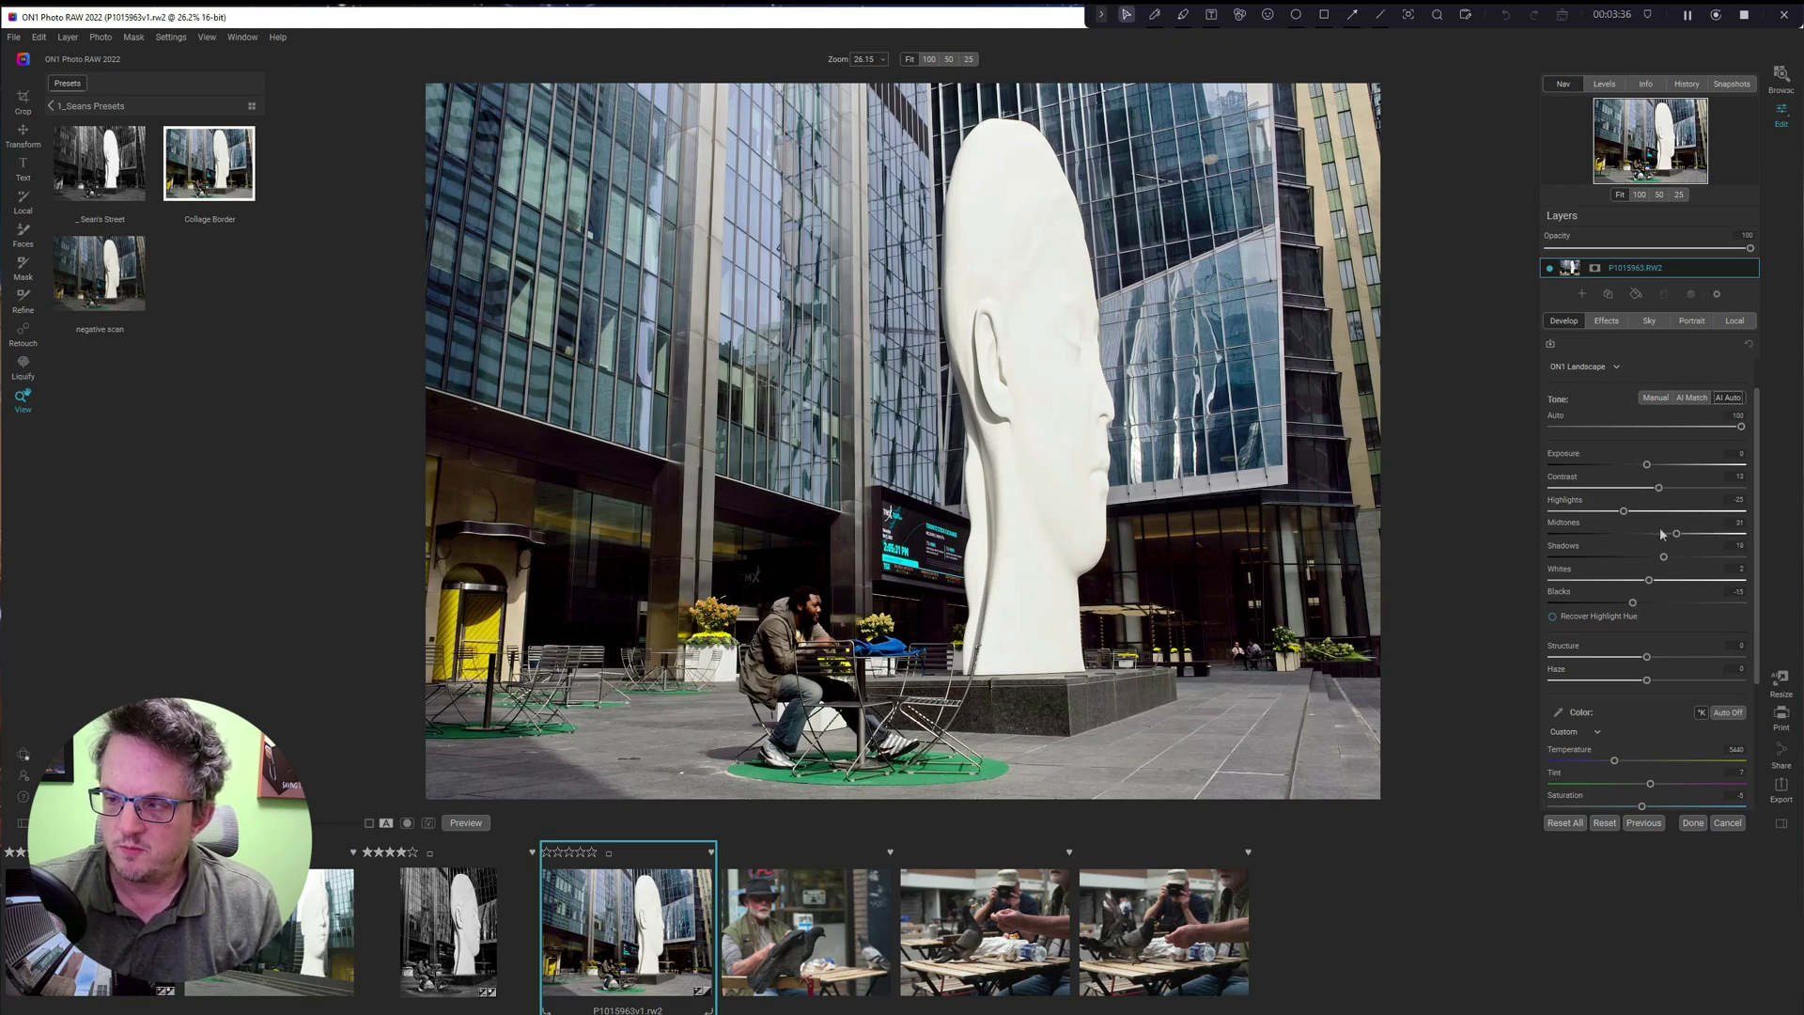
{"action": "left_click_drag", "start_coordinate": [1678, 533], "coordinate": [1659, 536]}
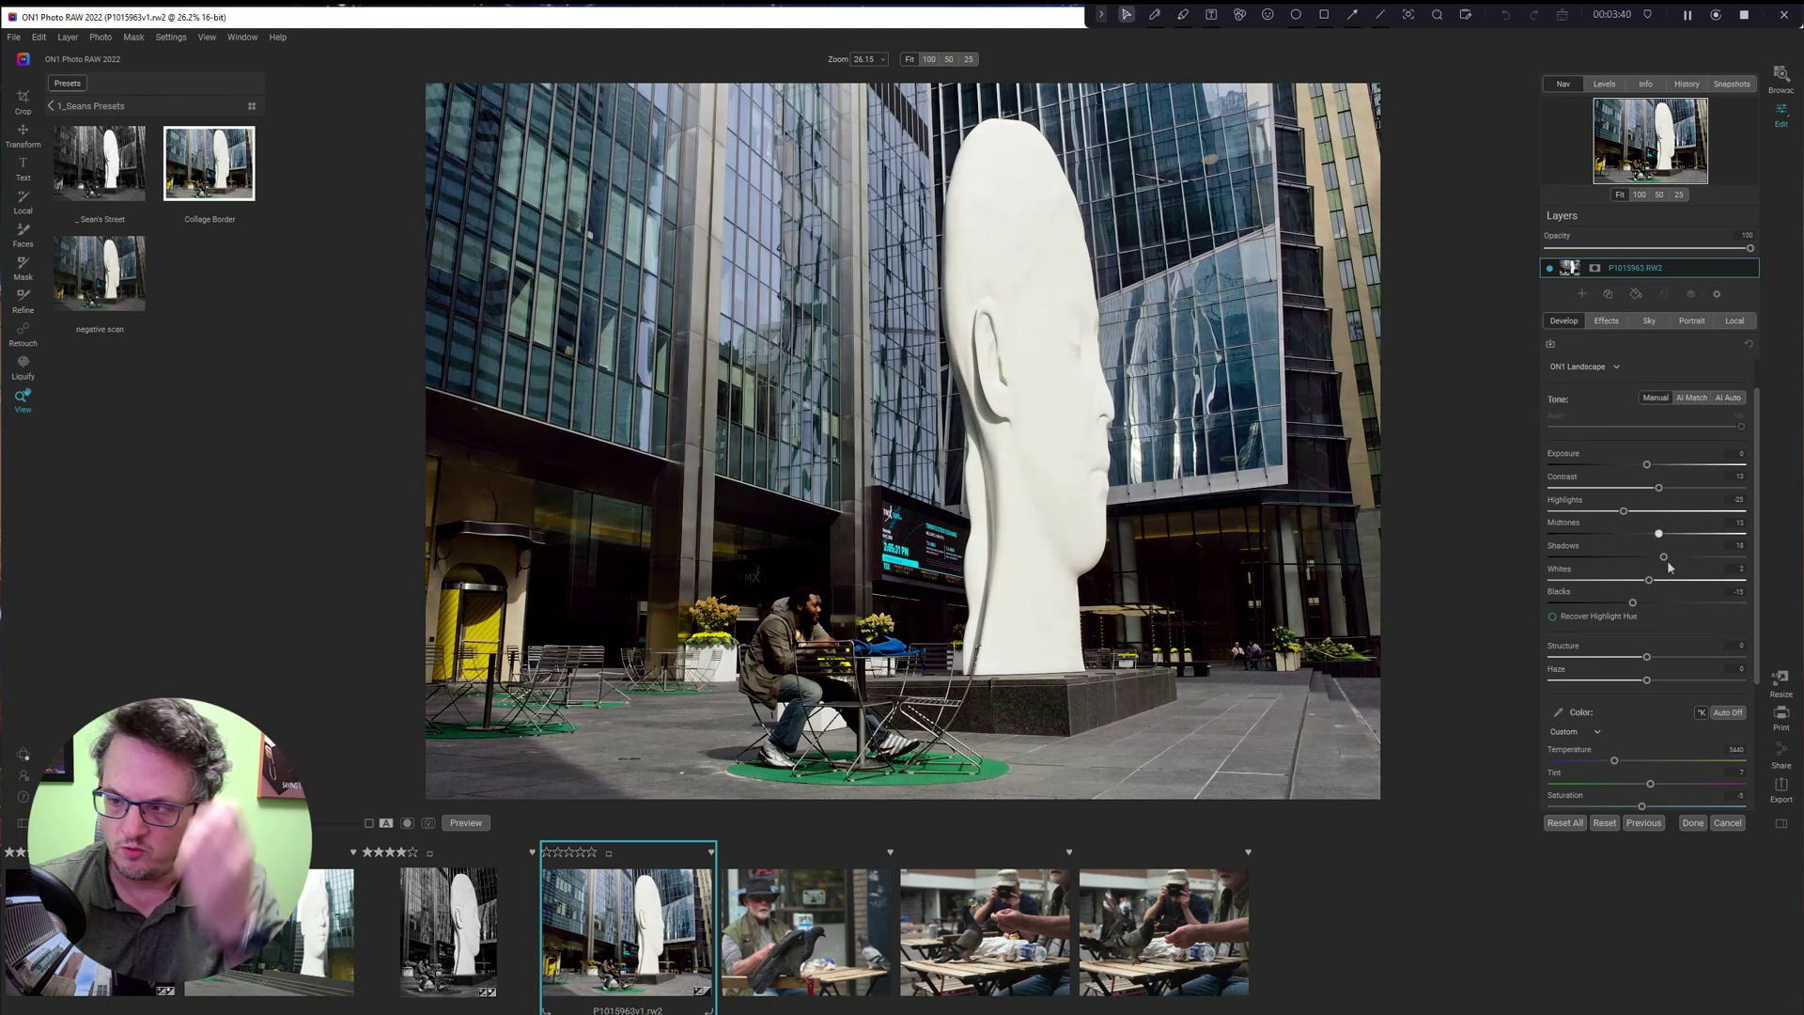
{"action": "left_click_drag", "start_coordinate": [1664, 559], "coordinate": [1654, 559]}
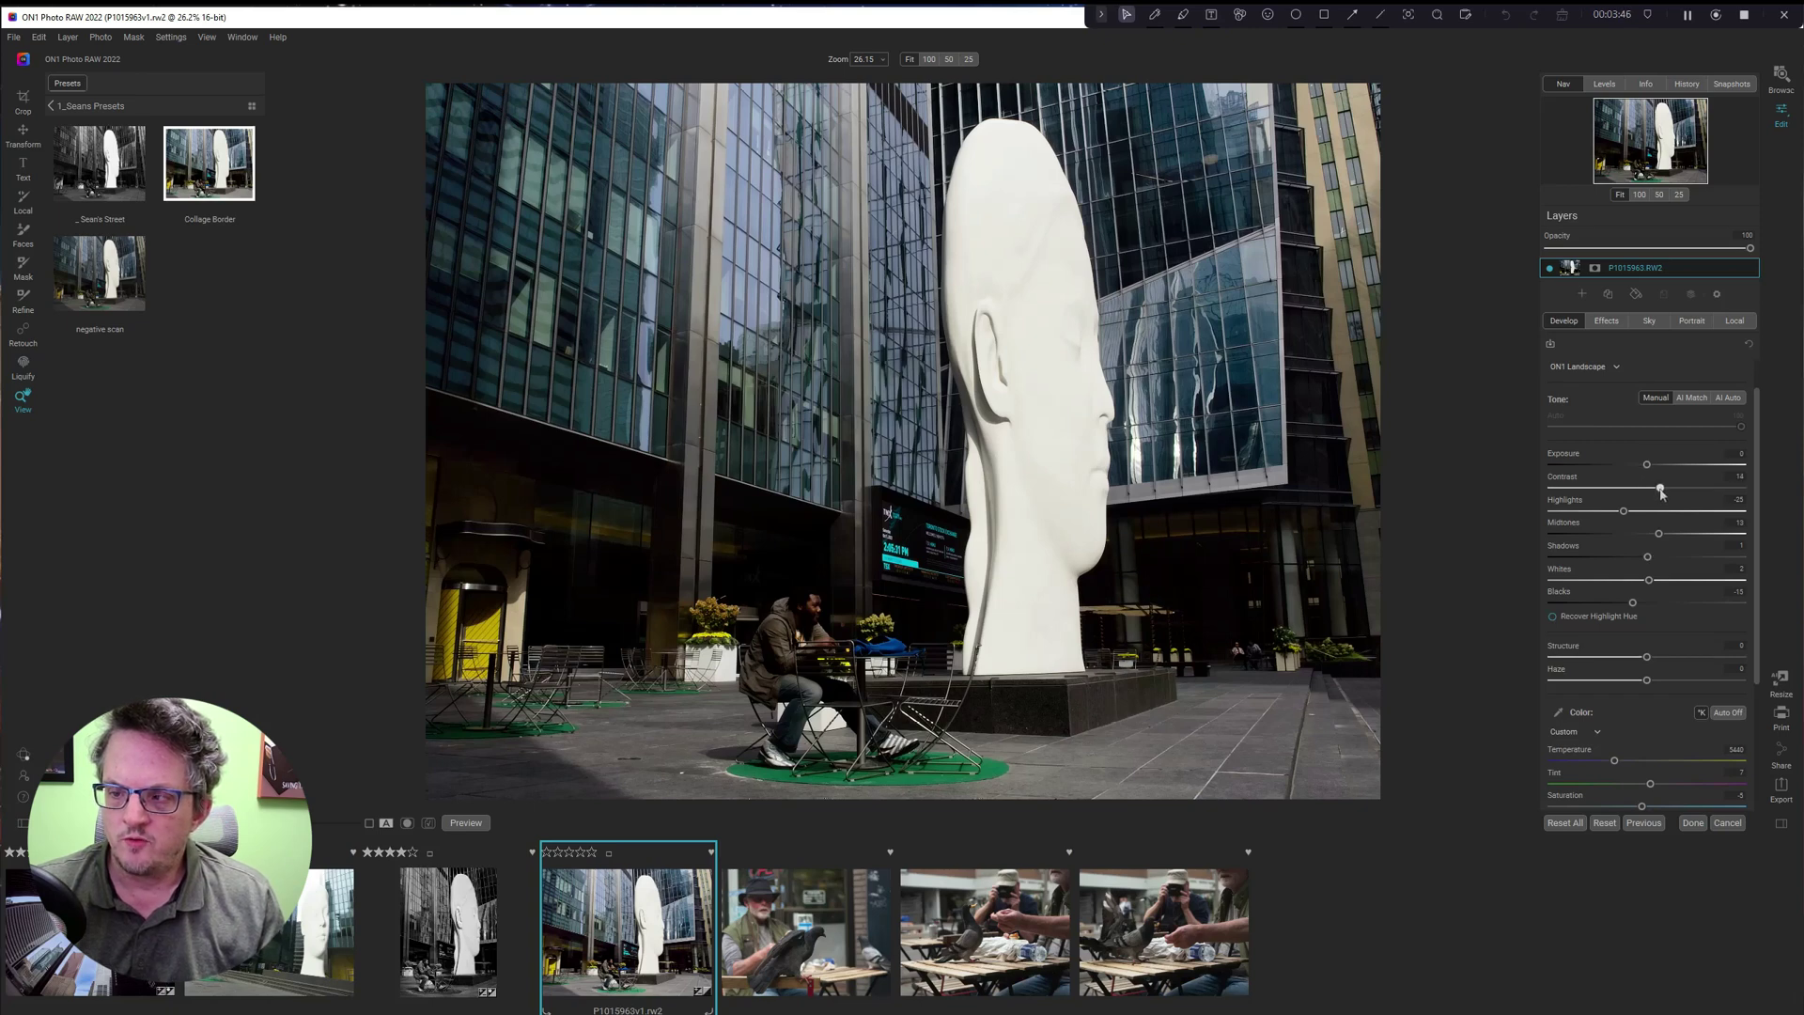
{"action": "left_click_drag", "start_coordinate": [1660, 490], "coordinate": [1661, 490]}
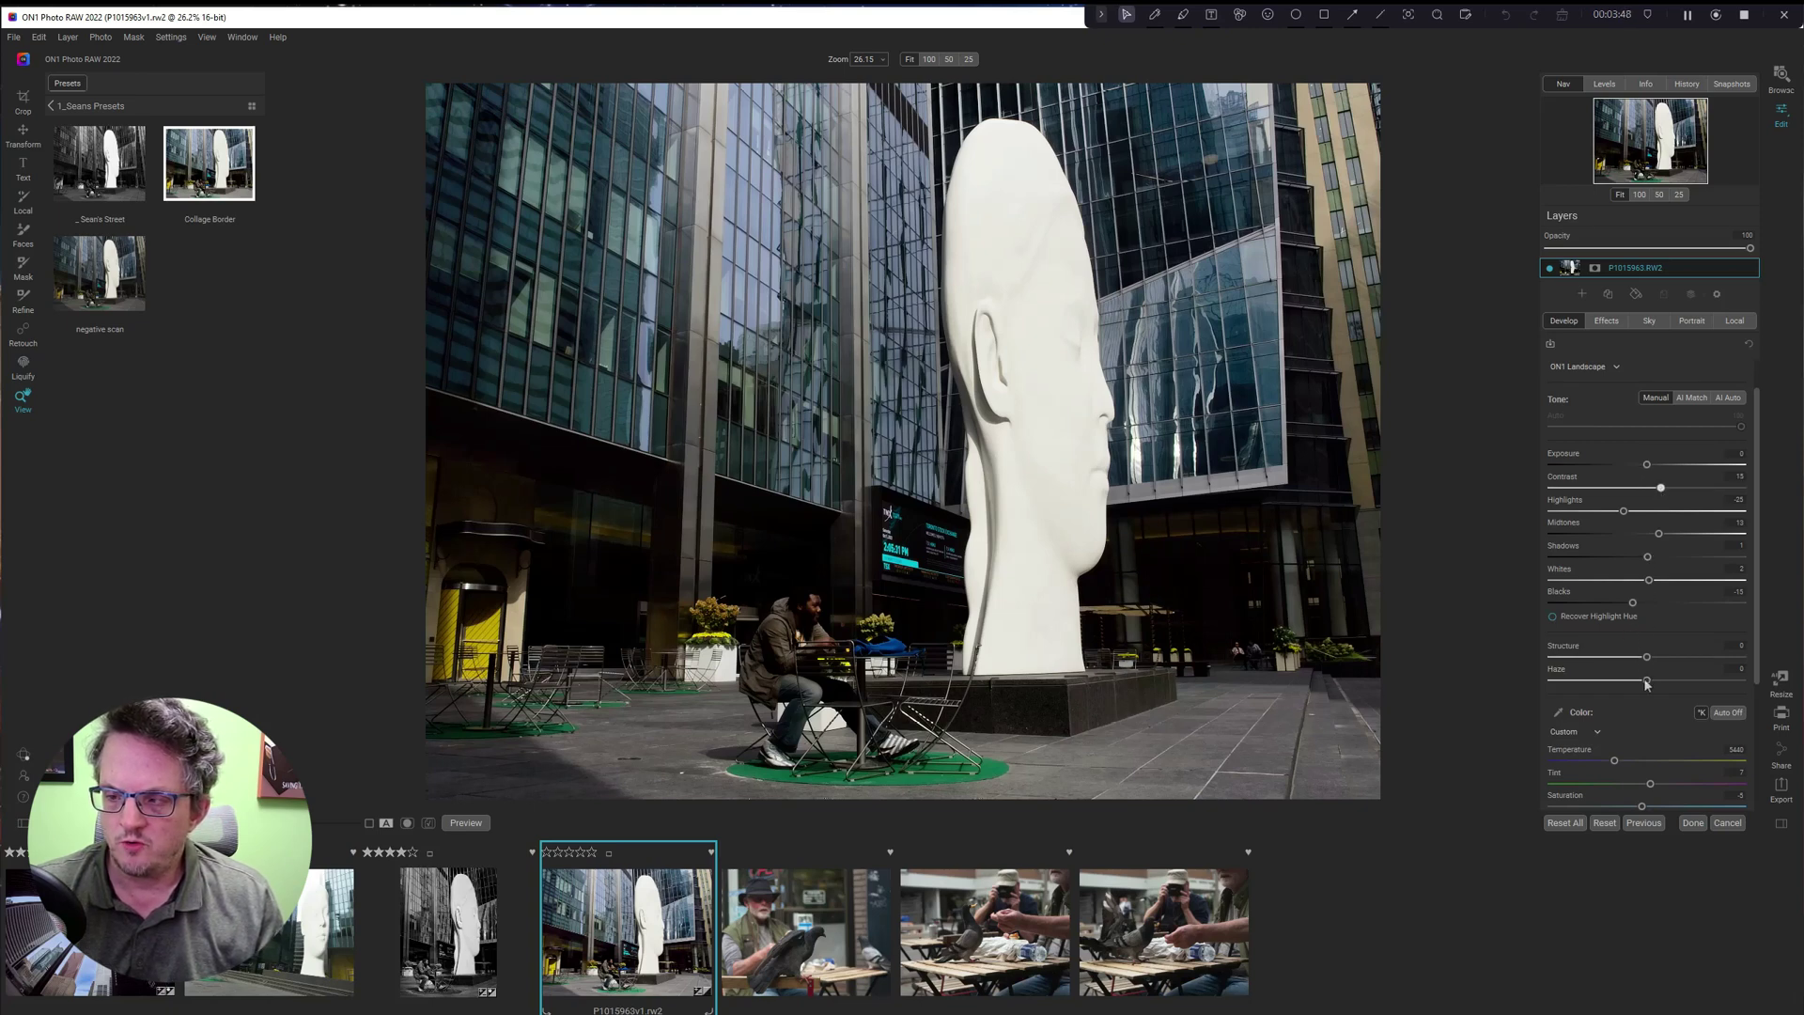
{"action": "left_click_drag", "start_coordinate": [1645, 682], "coordinate": [1605, 683]}
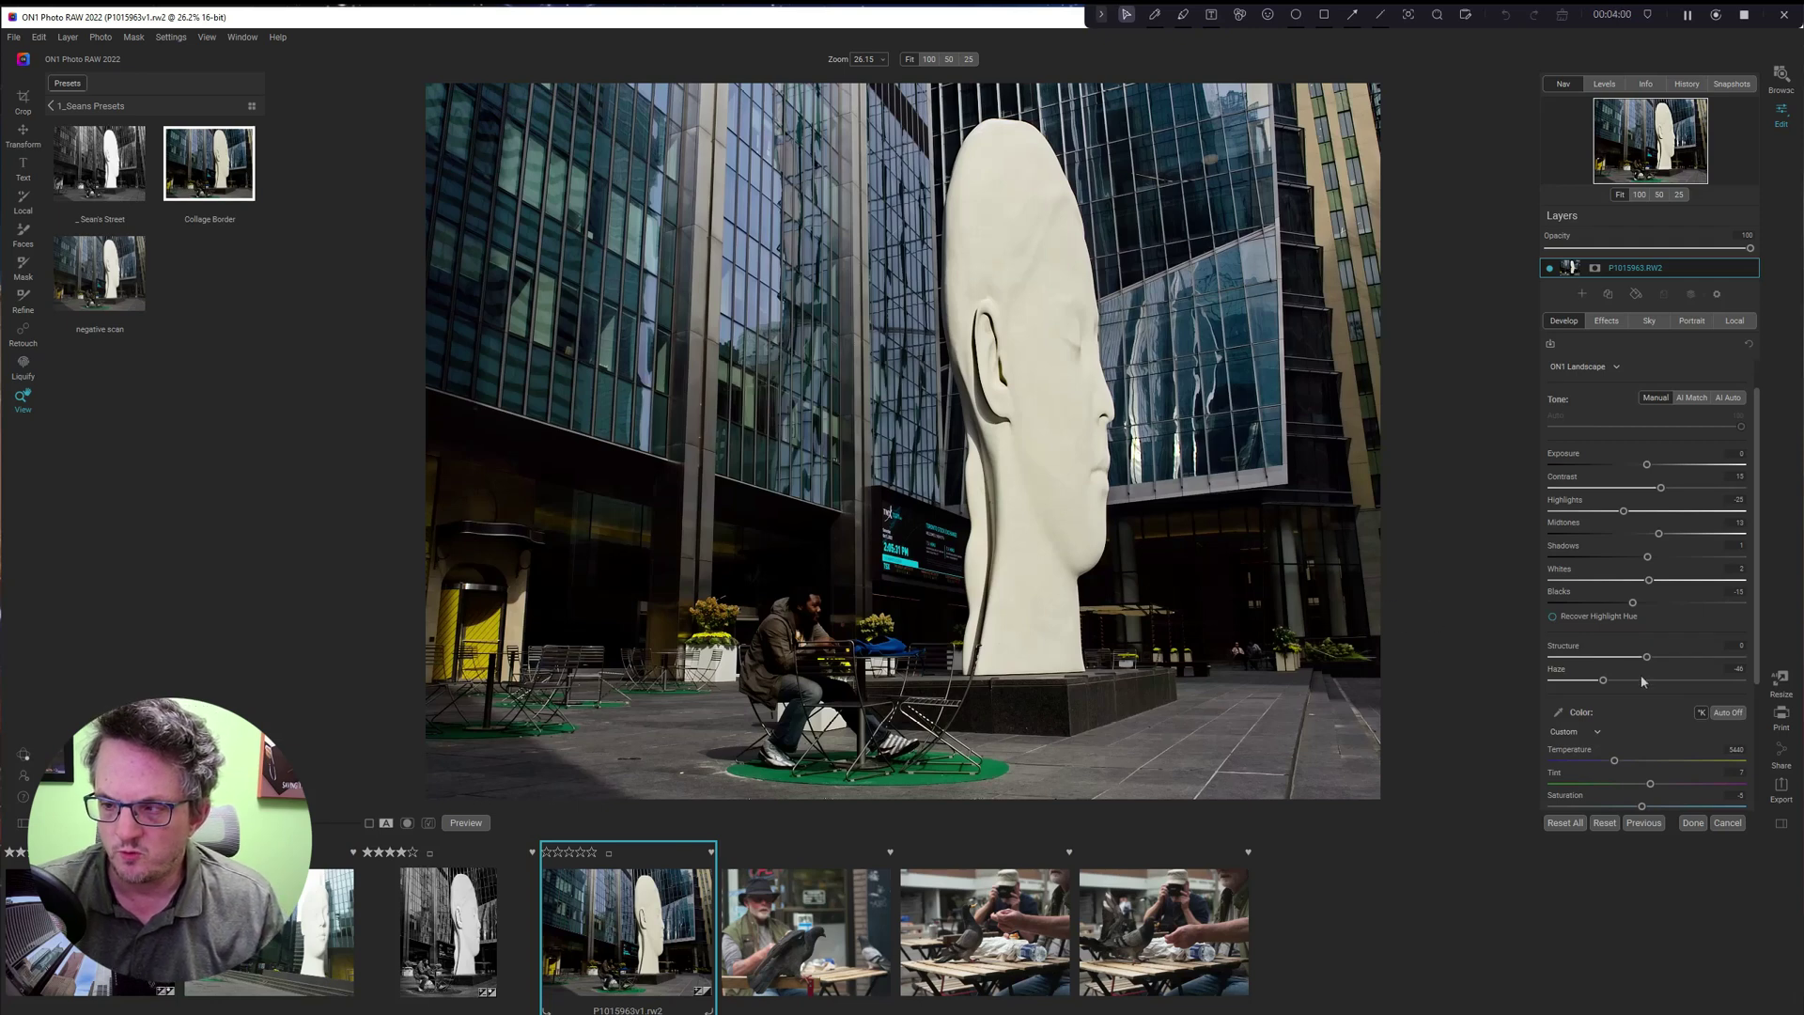
{"action": "left_click_drag", "start_coordinate": [1645, 661], "coordinate": [1648, 660]}
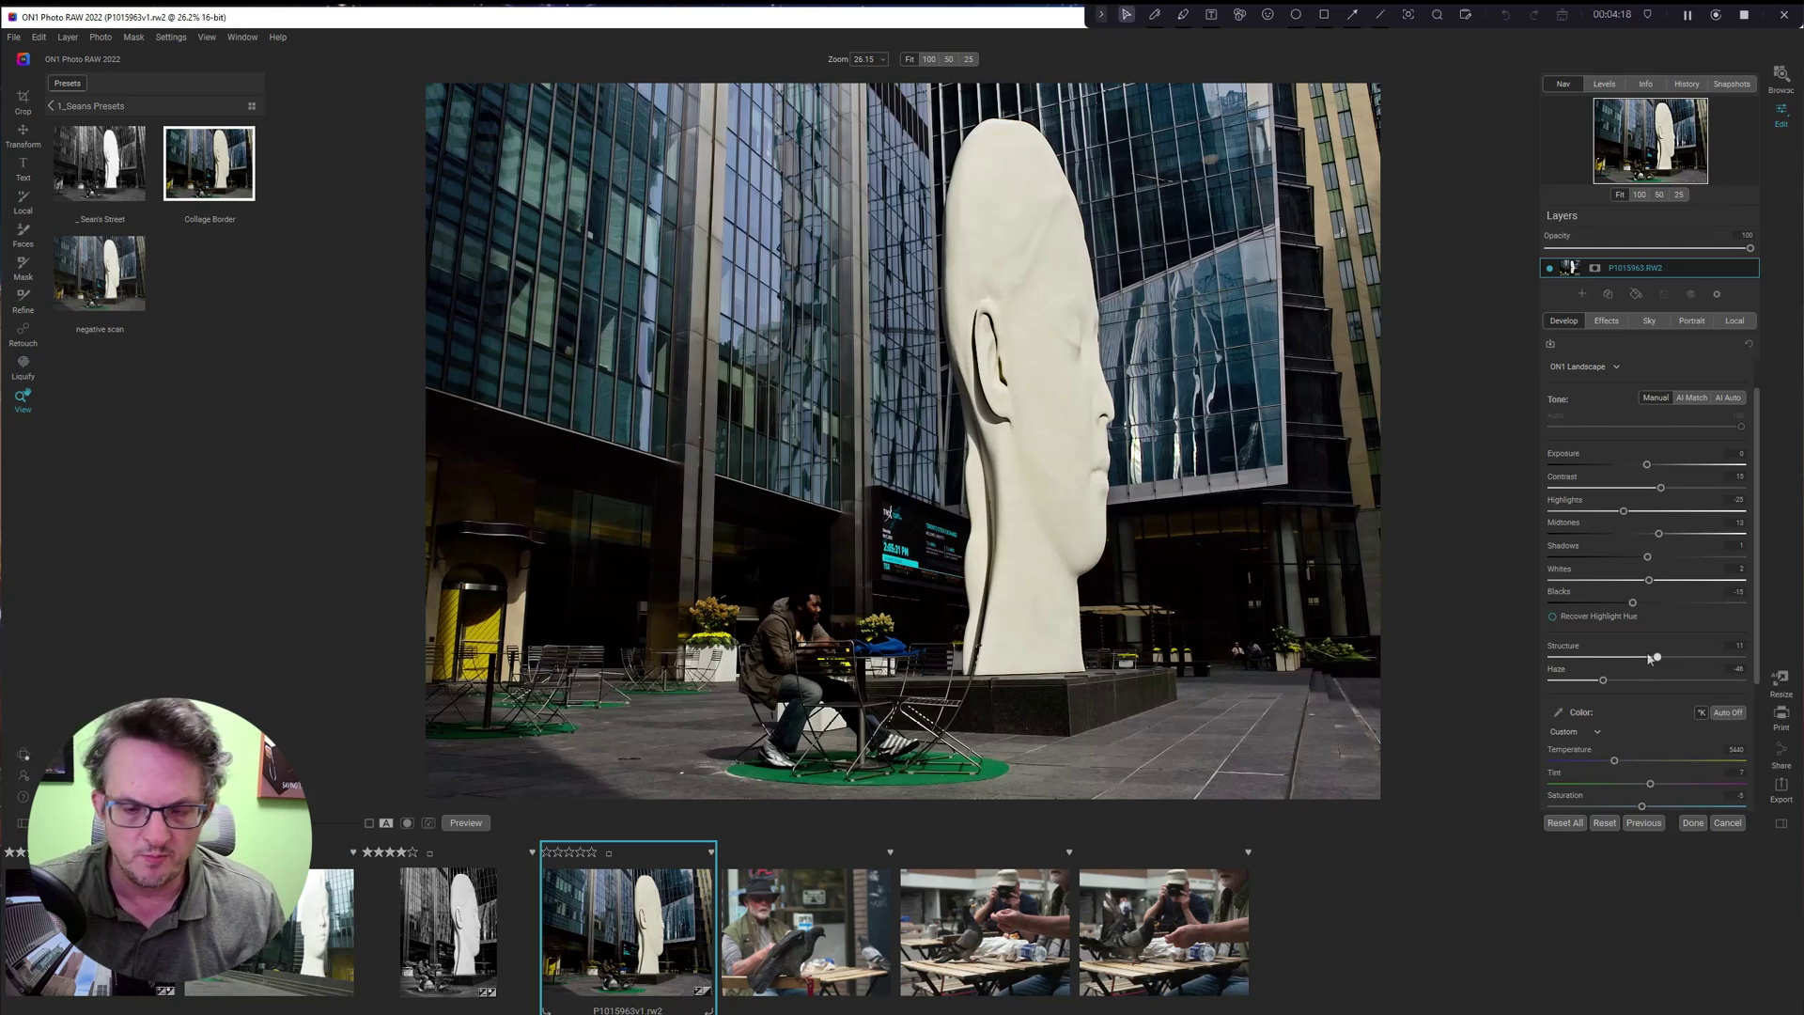
Crop the photo to portrait orientation at the original ratio, framing the seated man and the white head sculpture.
{"action": "key", "text": "c"}
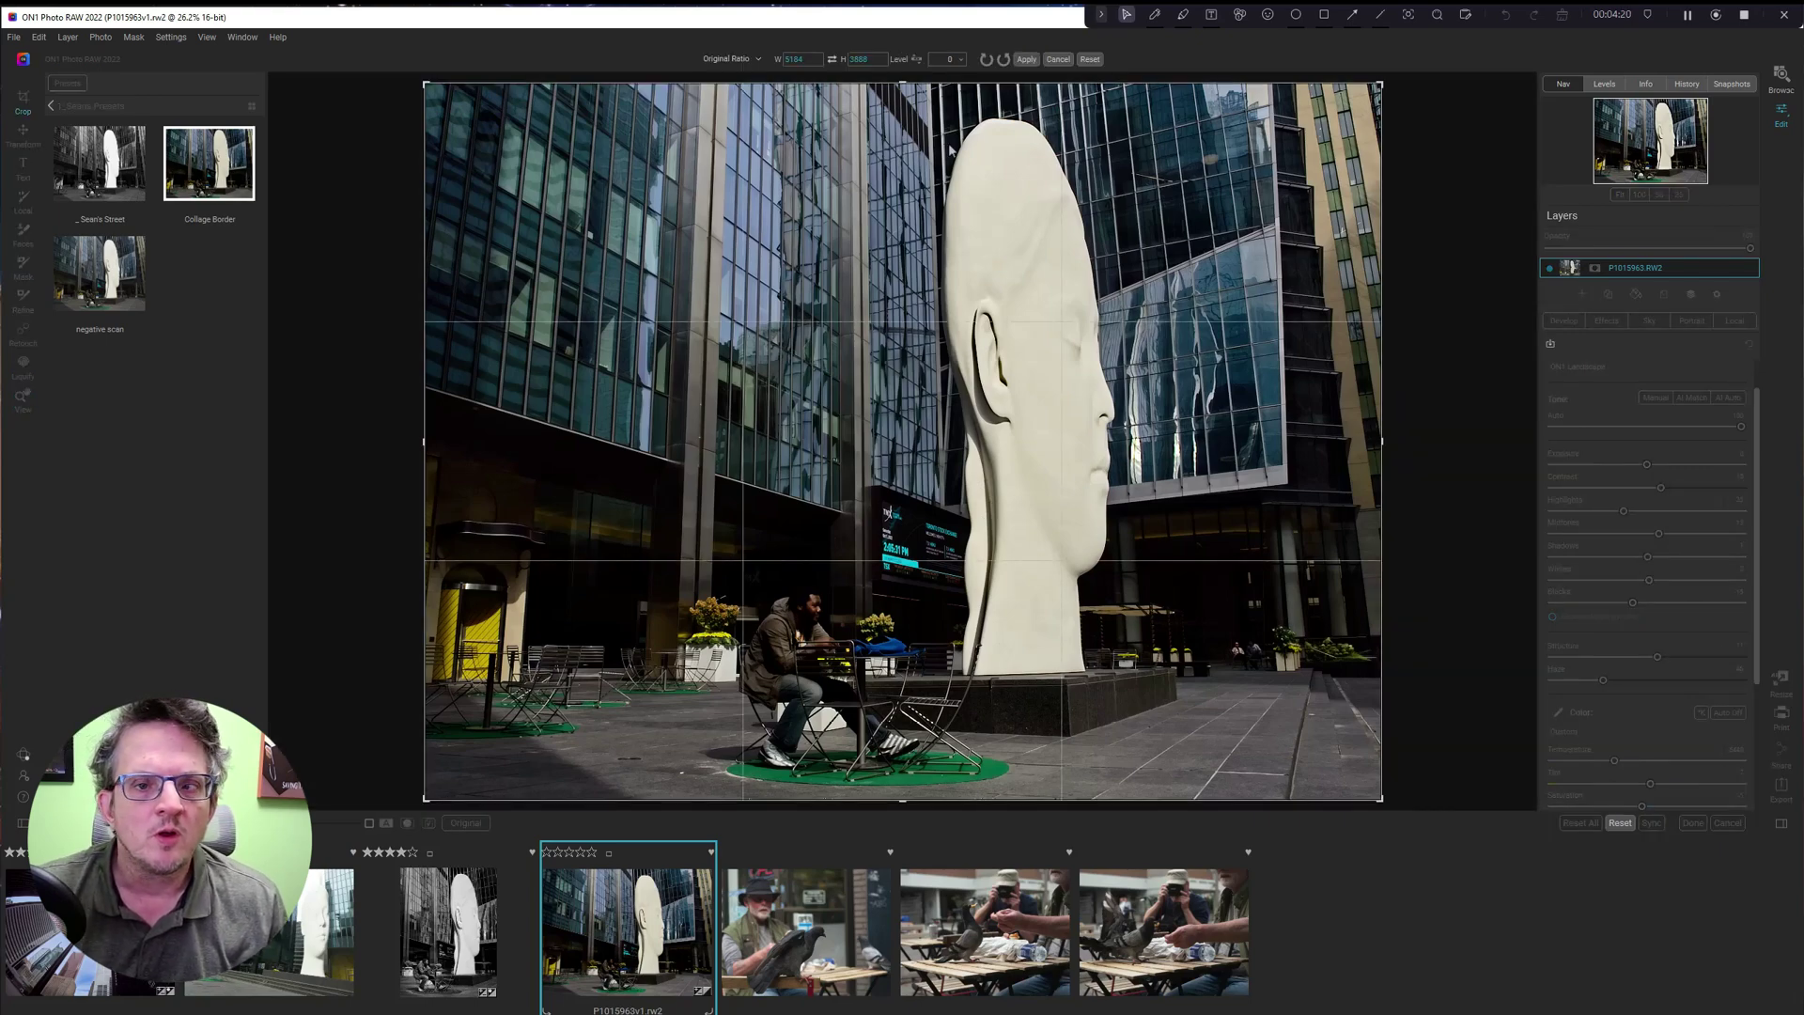
{"action": "left_click", "coordinate": [832, 59]}
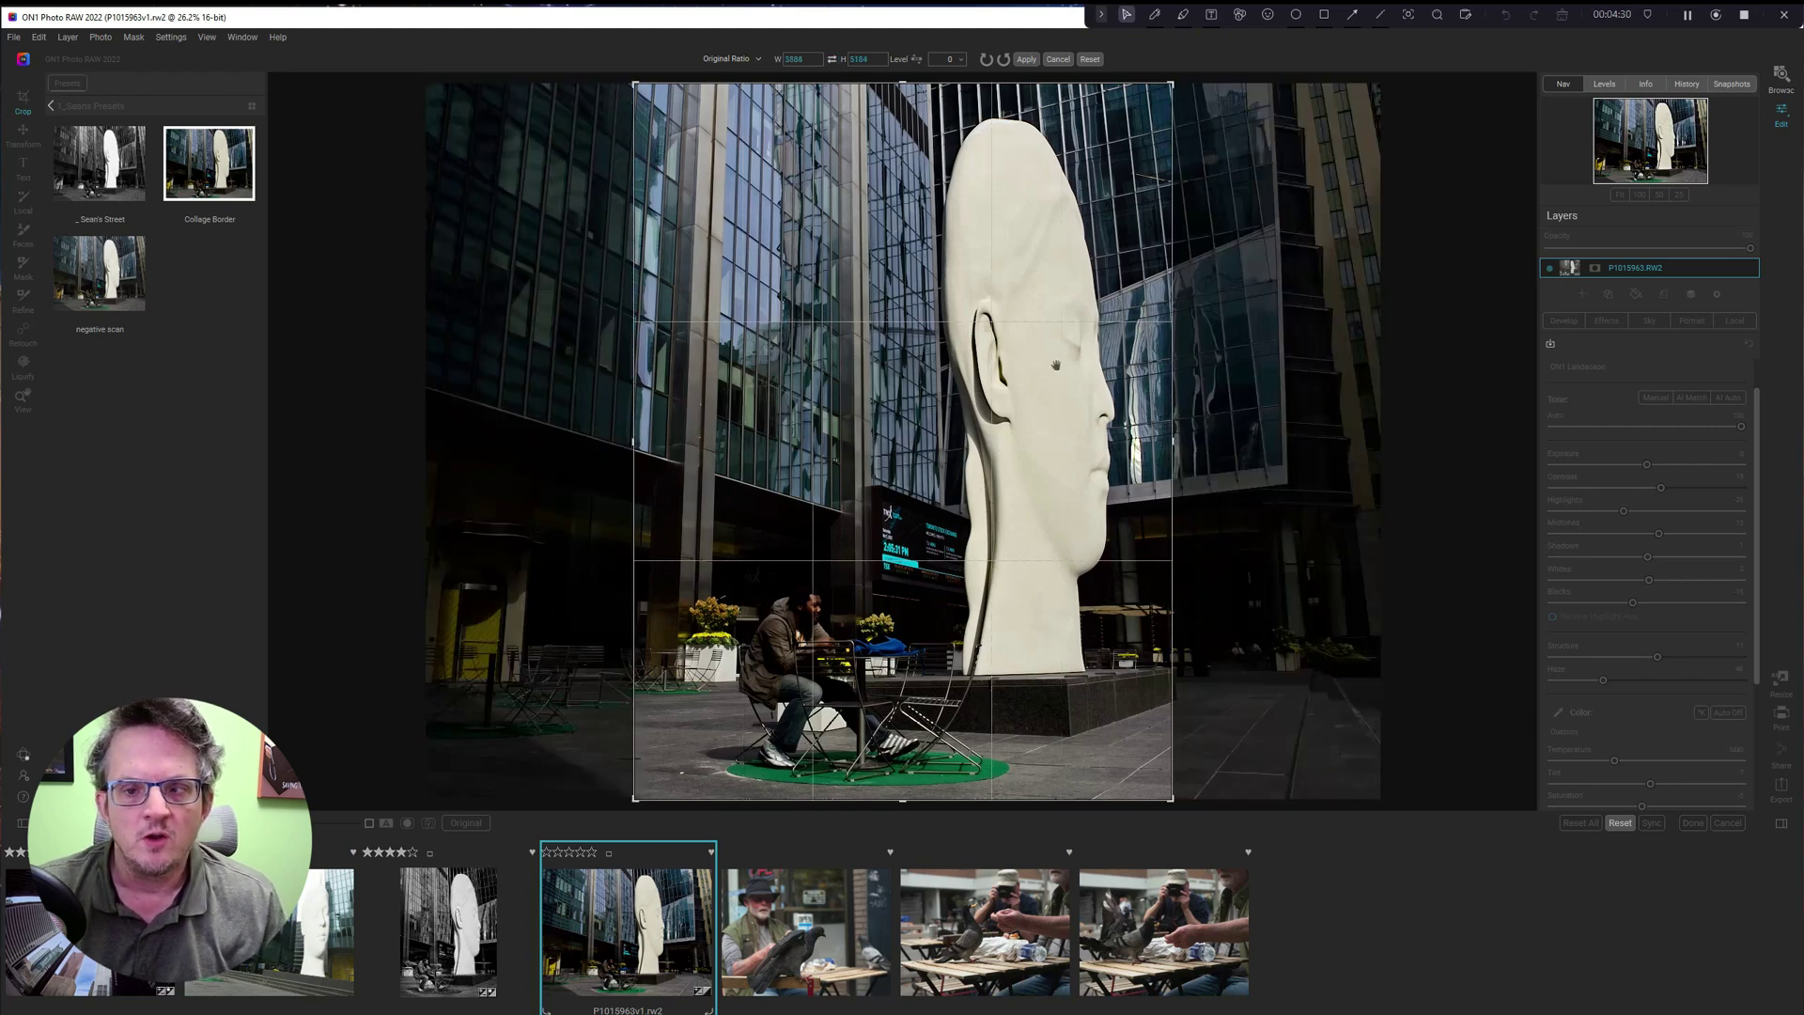
{"action": "left_click_drag", "start_coordinate": [1056, 364], "coordinate": [1016, 361]}
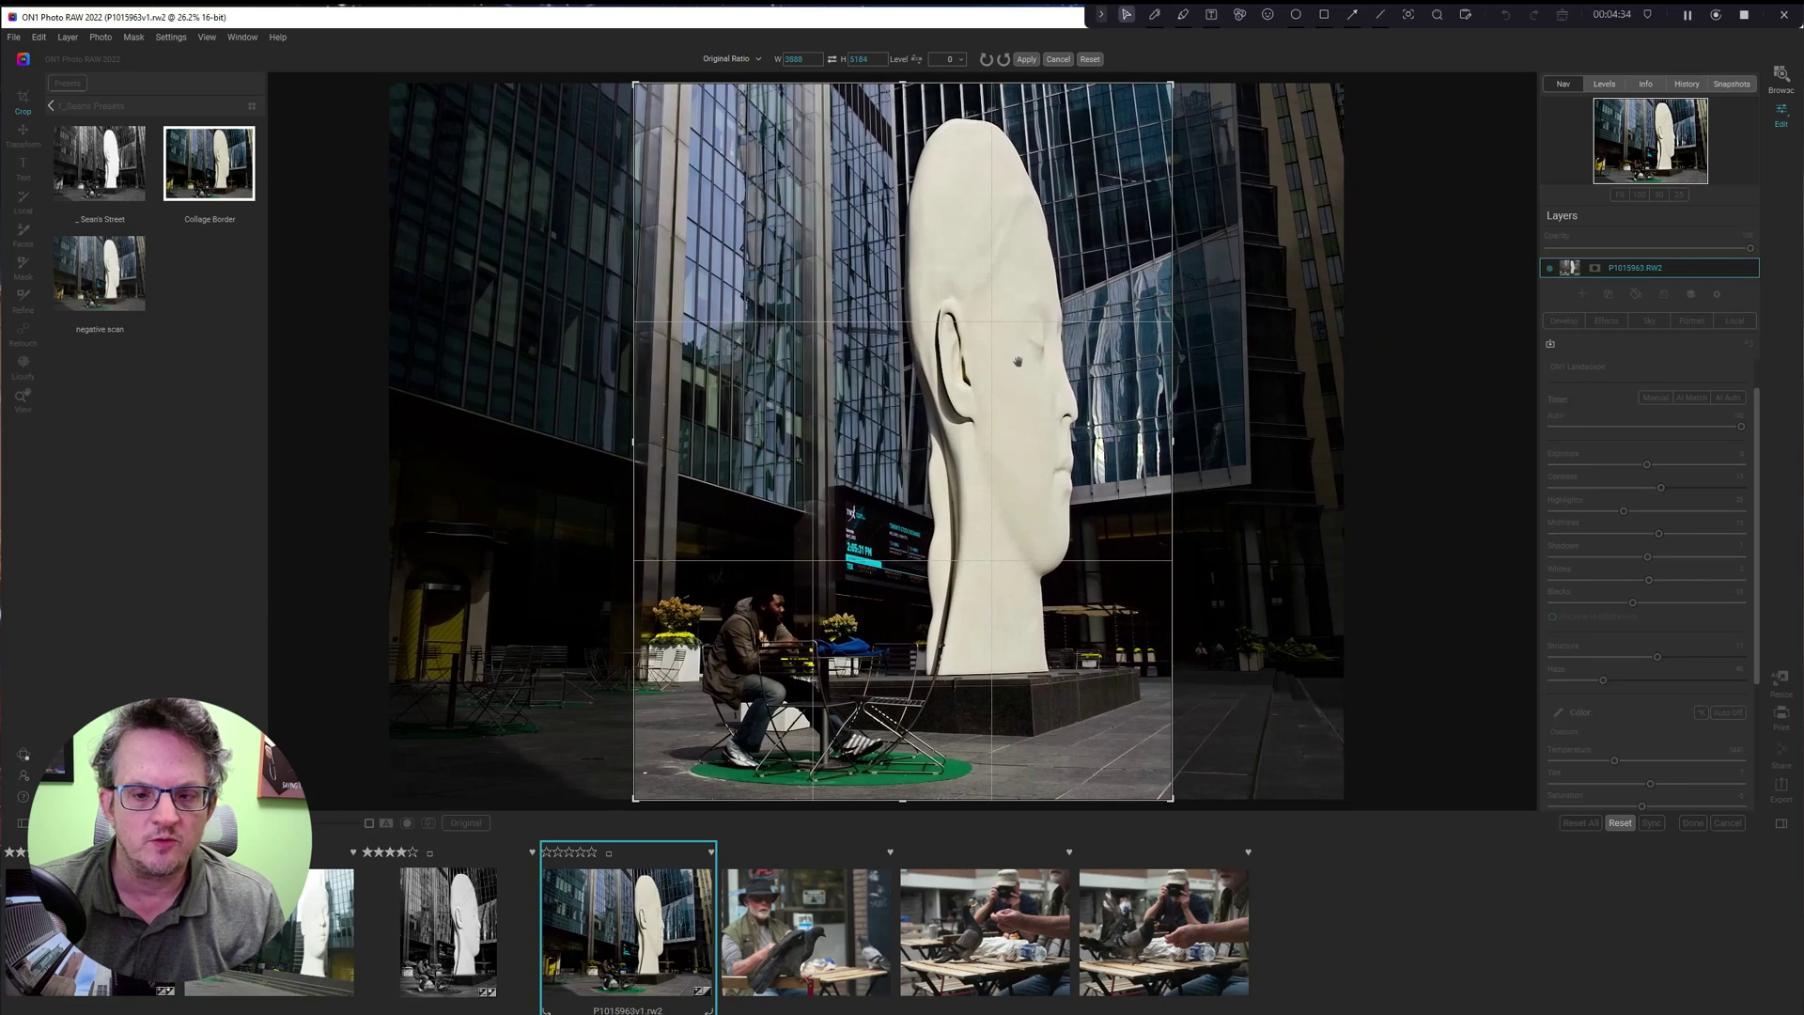
{"action": "left_click_drag", "start_coordinate": [1018, 362], "coordinate": [1027, 359]}
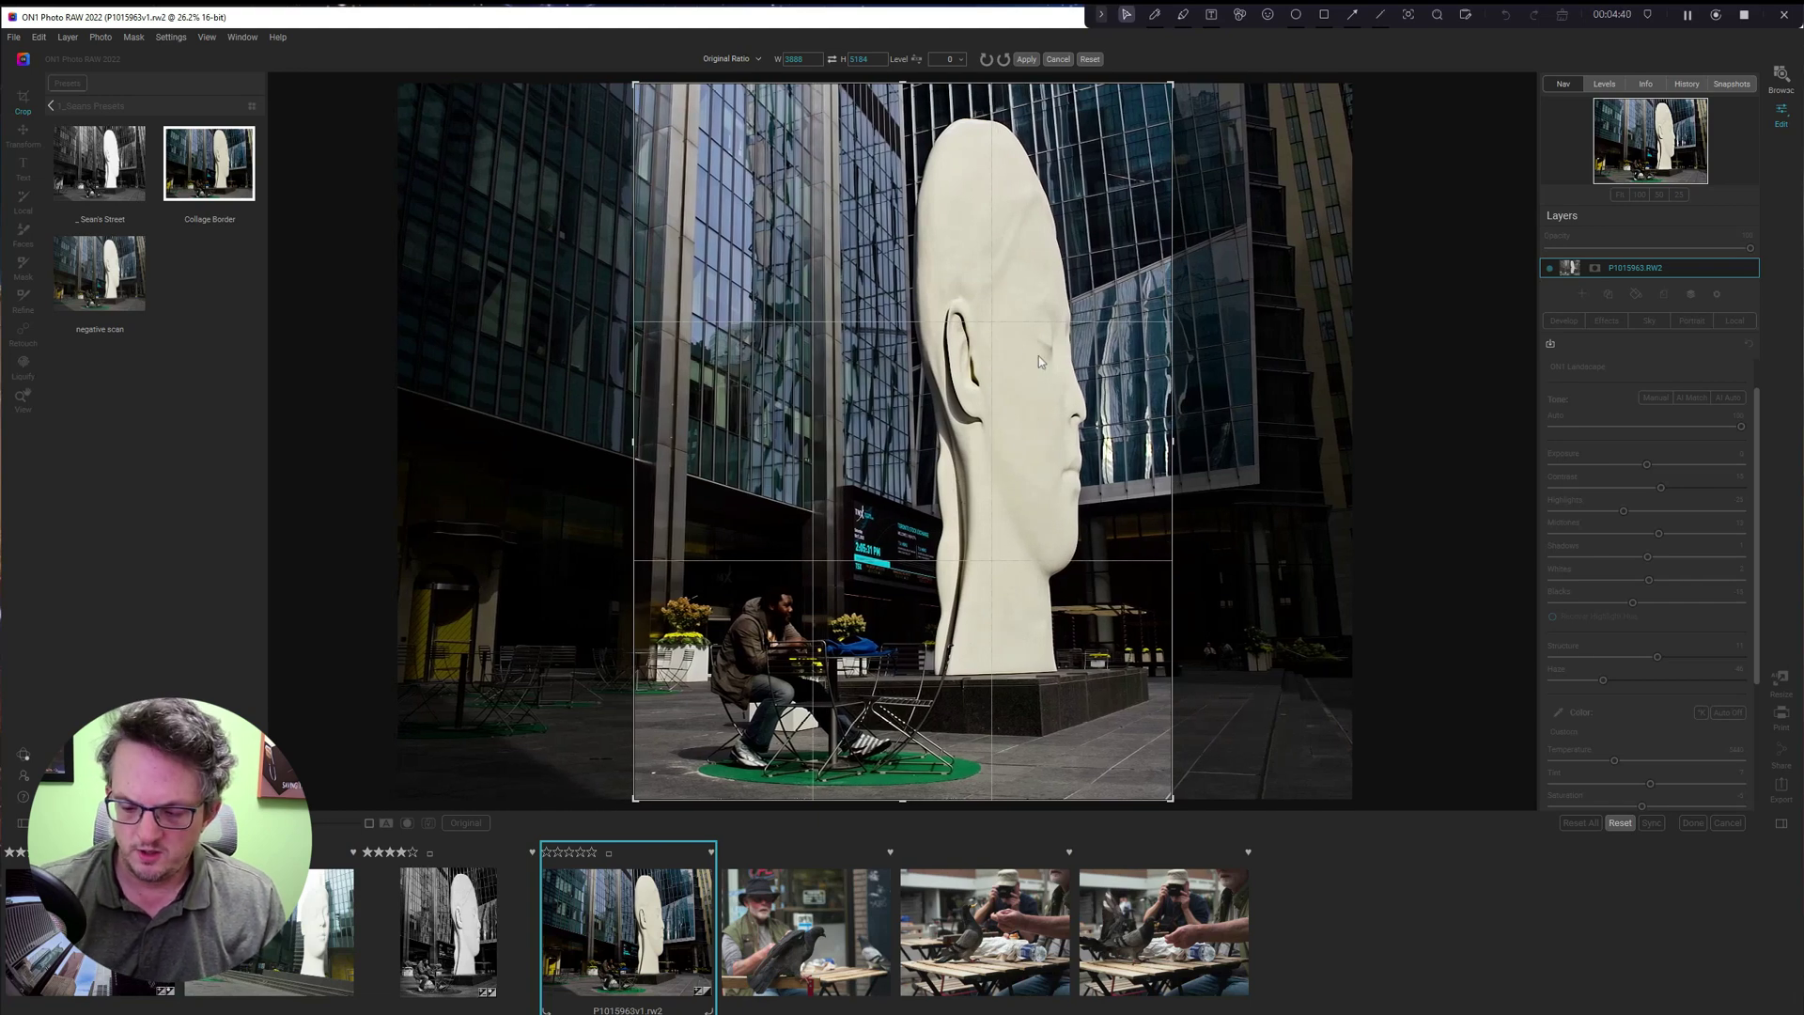
{"action": "key", "text": "Return"}
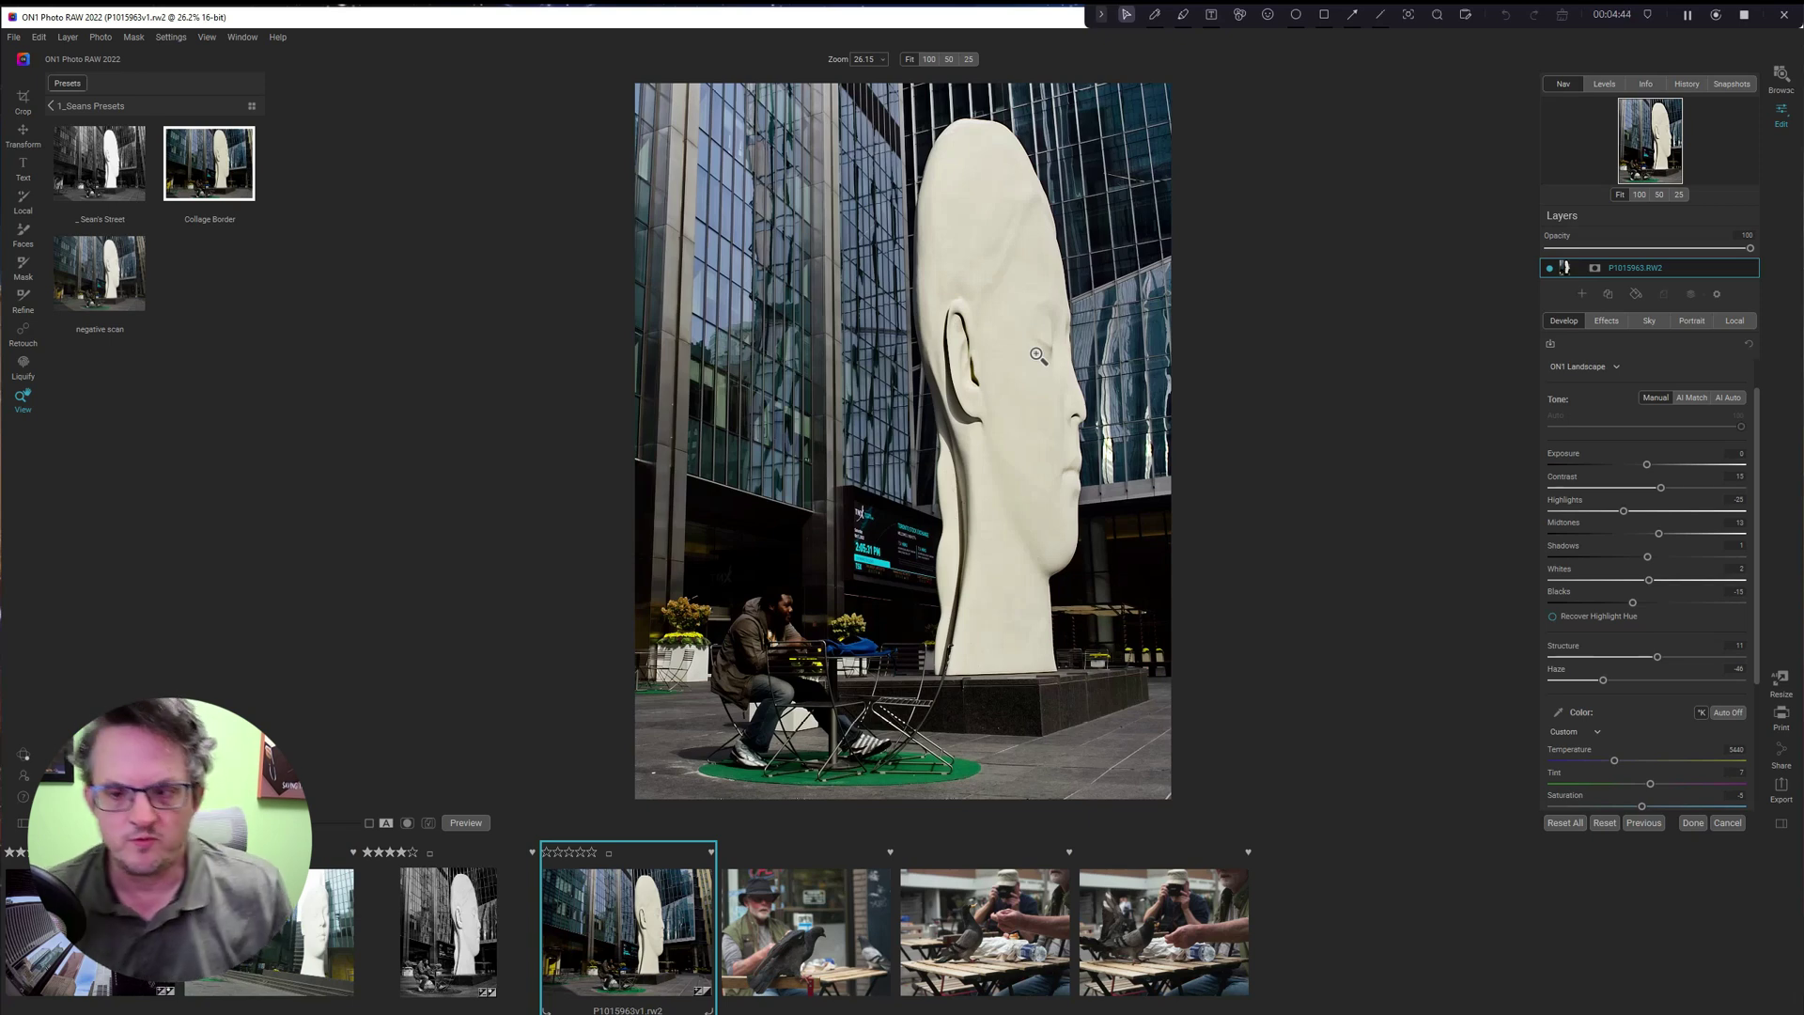
Add a Dynamic Contrast filter with the Surreal style after trying Natural, and open the filter's mask options.
{"action": "left_click", "coordinate": [1597, 322]}
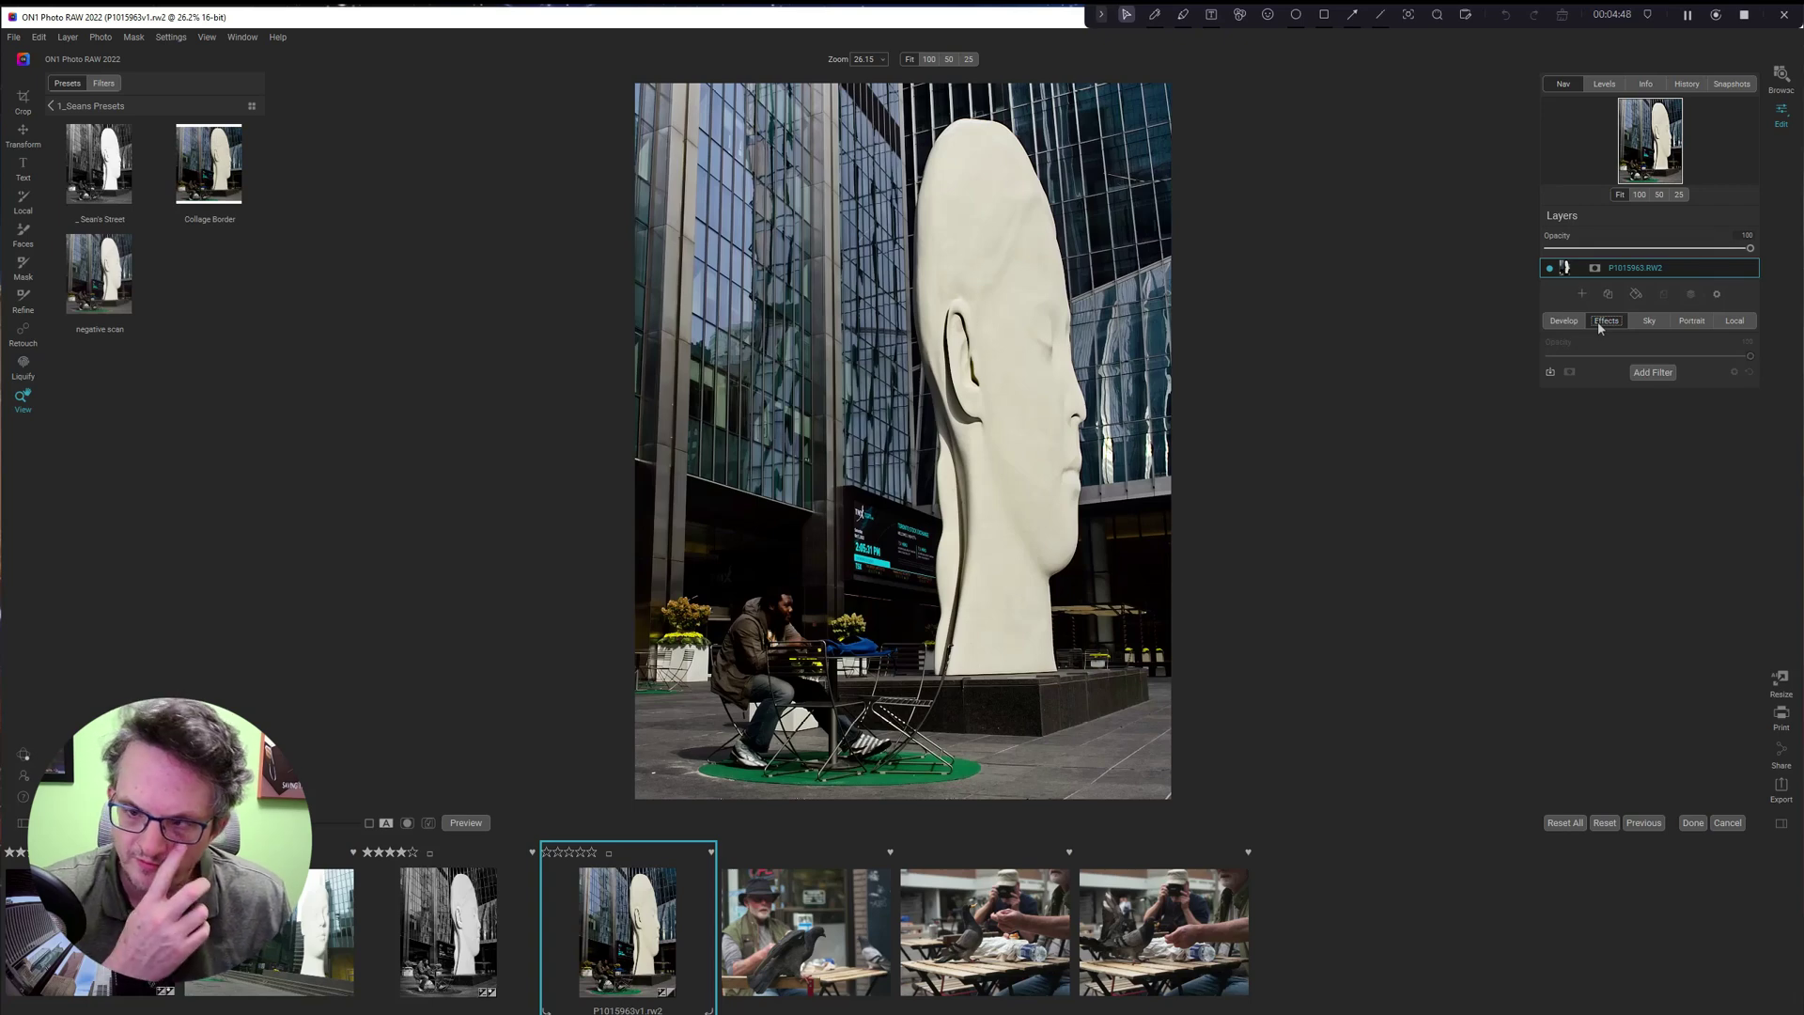
{"action": "left_click", "coordinate": [1656, 373]}
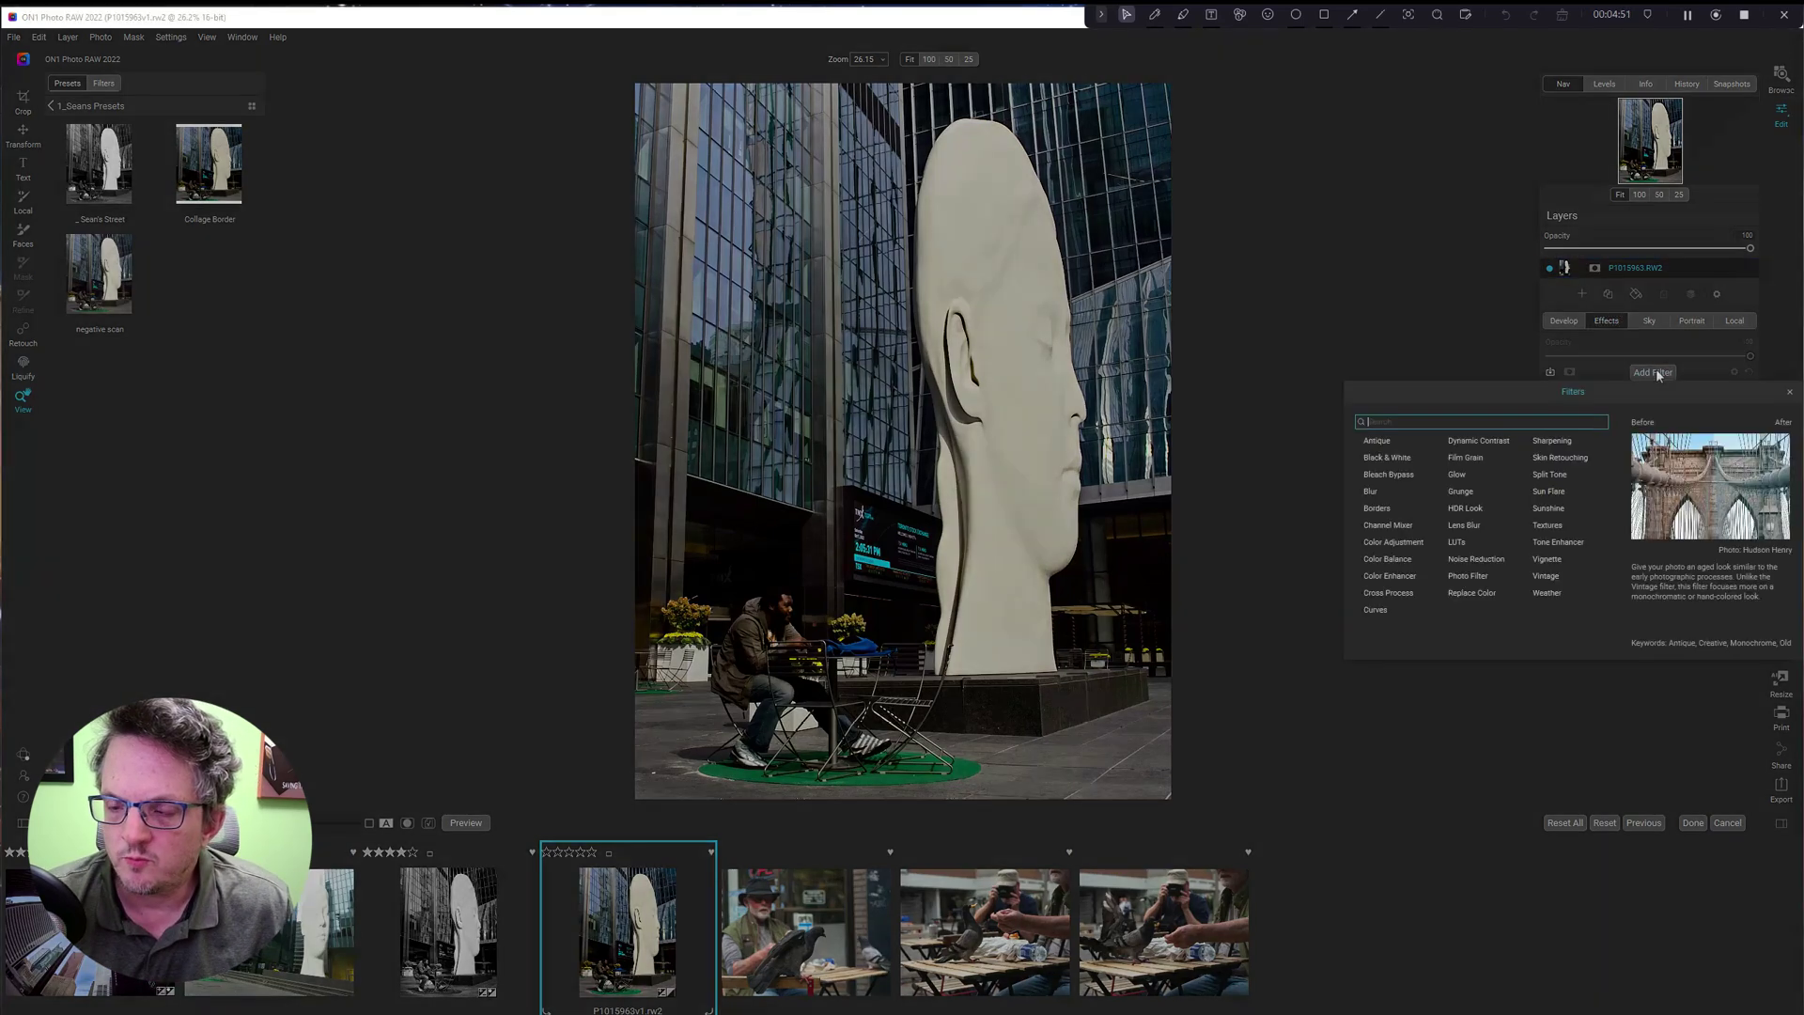
{"action": "left_click", "coordinate": [1497, 442]}
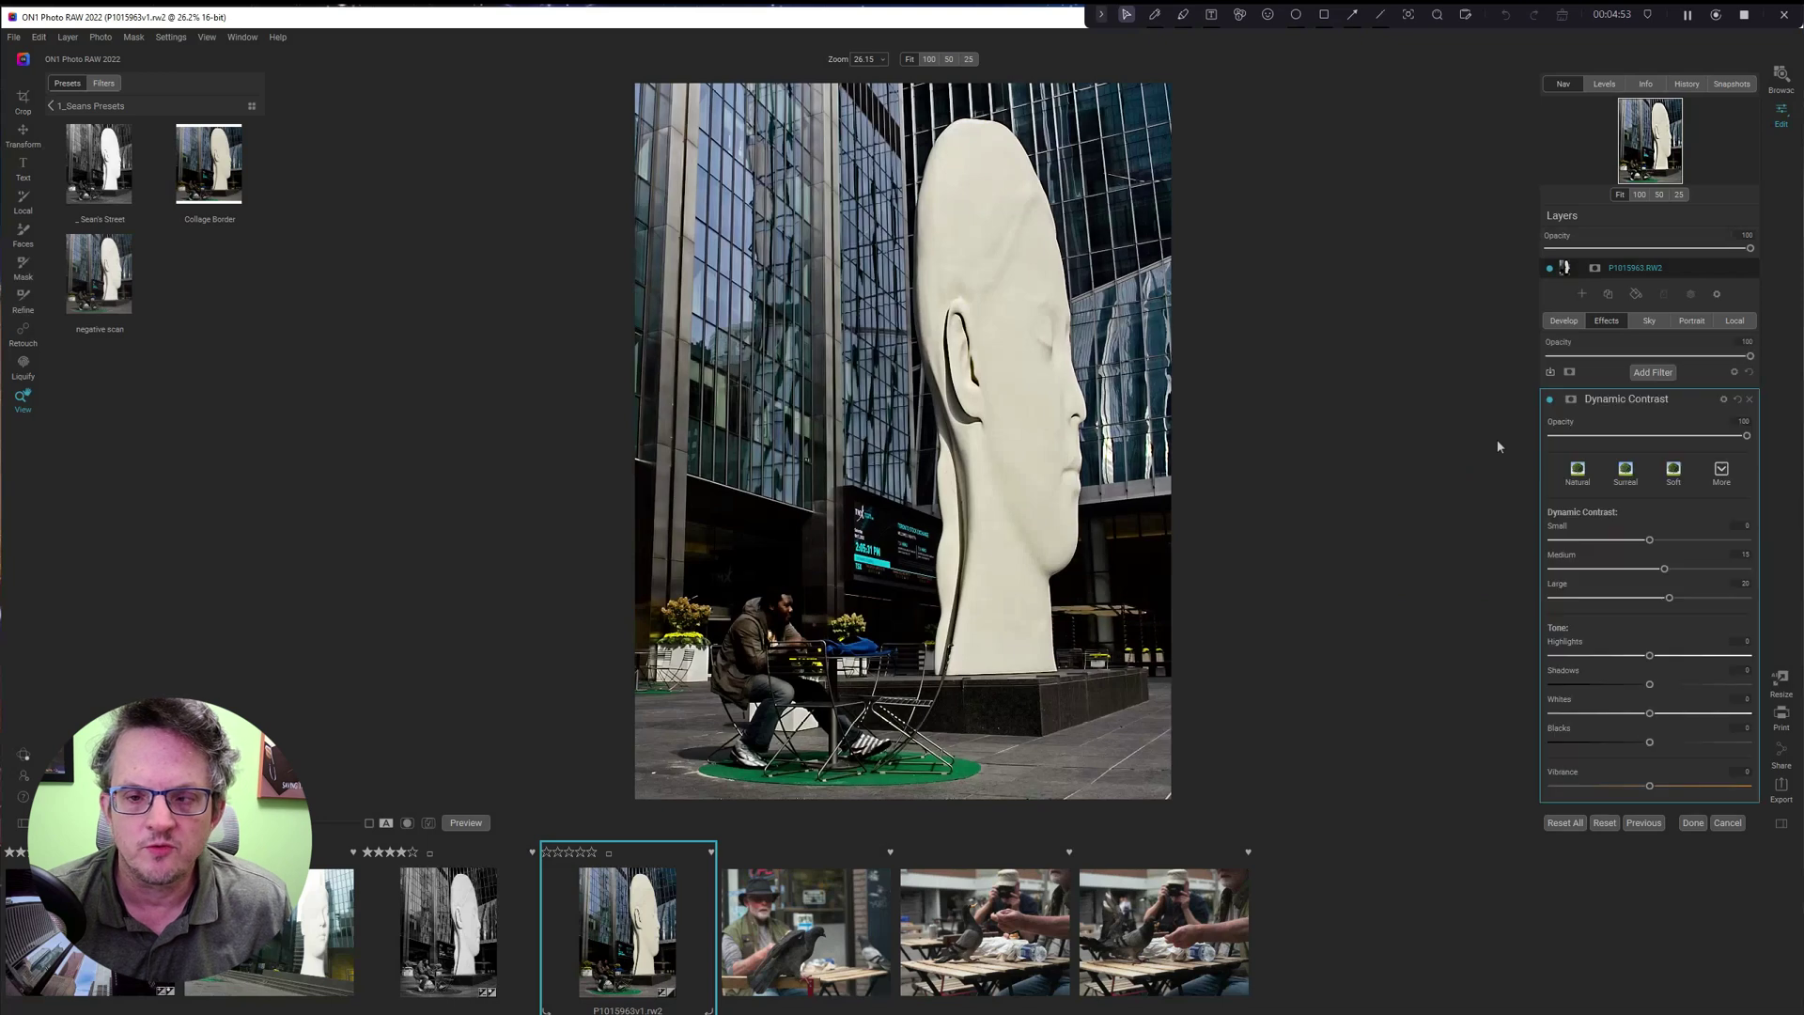
{"action": "left_click", "coordinate": [1576, 475]}
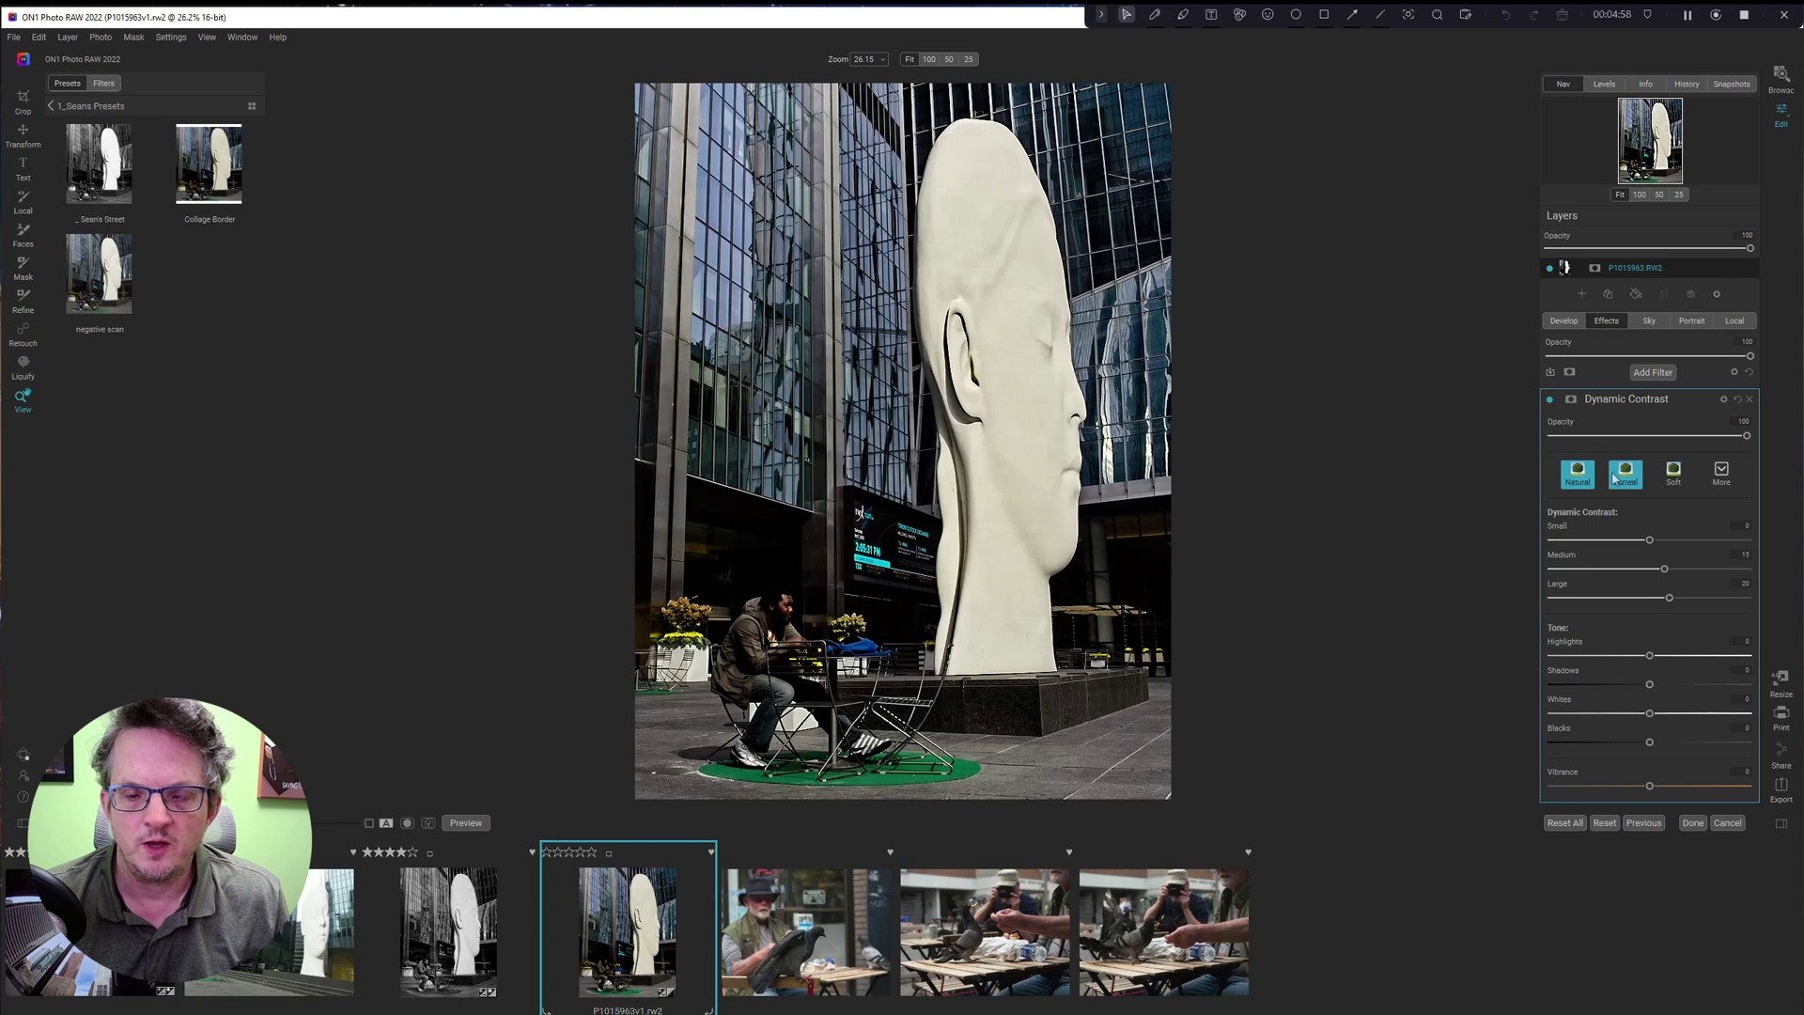
{"action": "left_click", "coordinate": [1612, 478]}
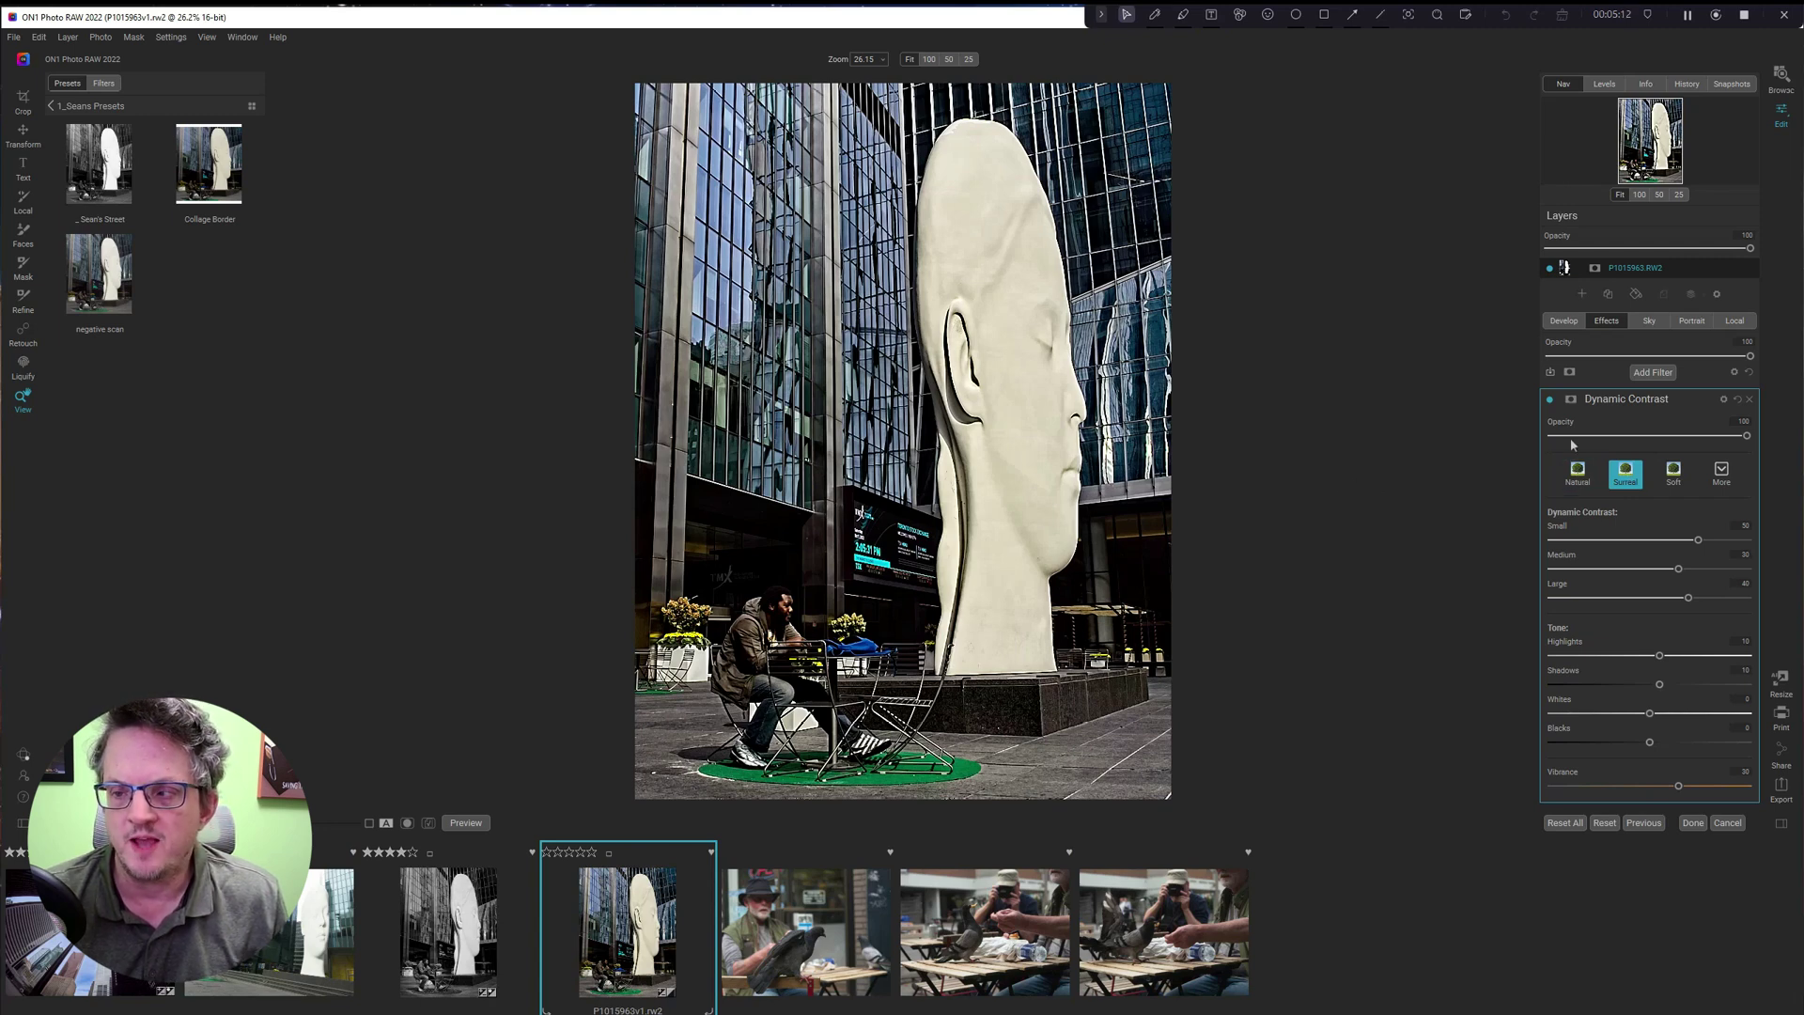
{"action": "left_click", "coordinate": [1569, 400]}
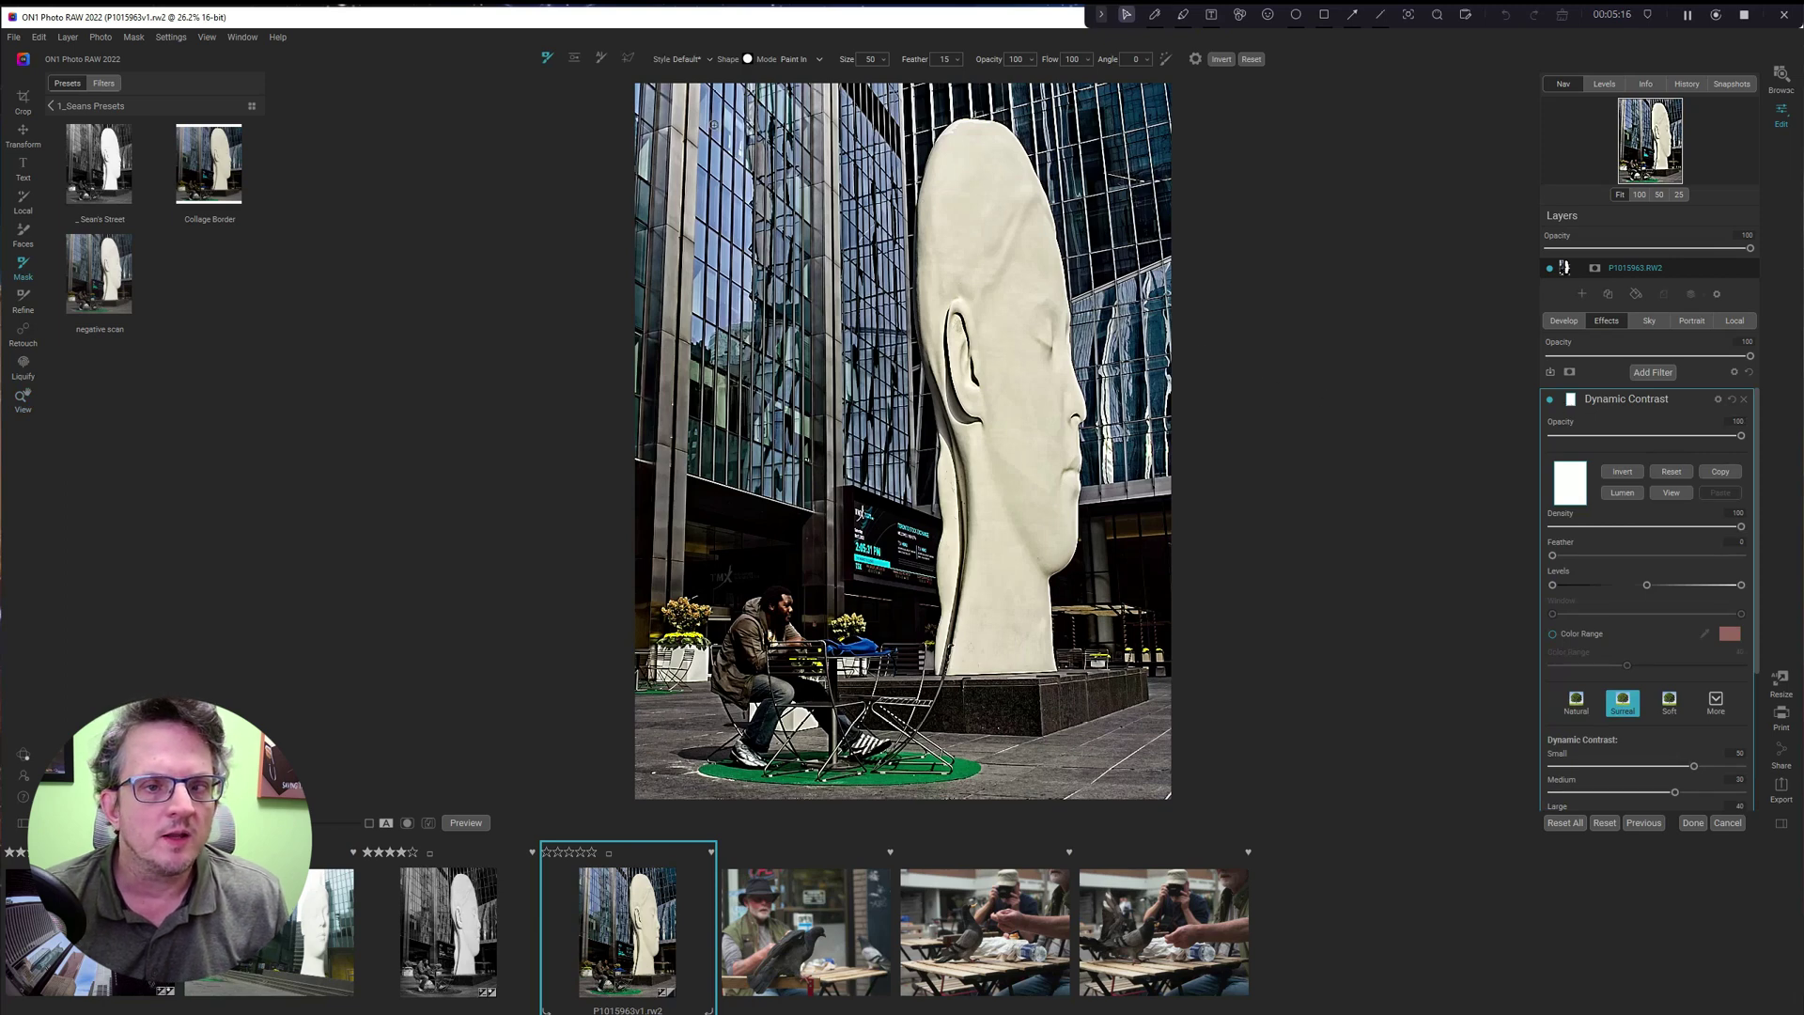
Start a Quick Mask for the Dynamic Contrast filter and mark Drop strokes around the sculpture and across the buildings, seated man and plaza.
{"action": "left_click", "coordinate": [600, 60]}
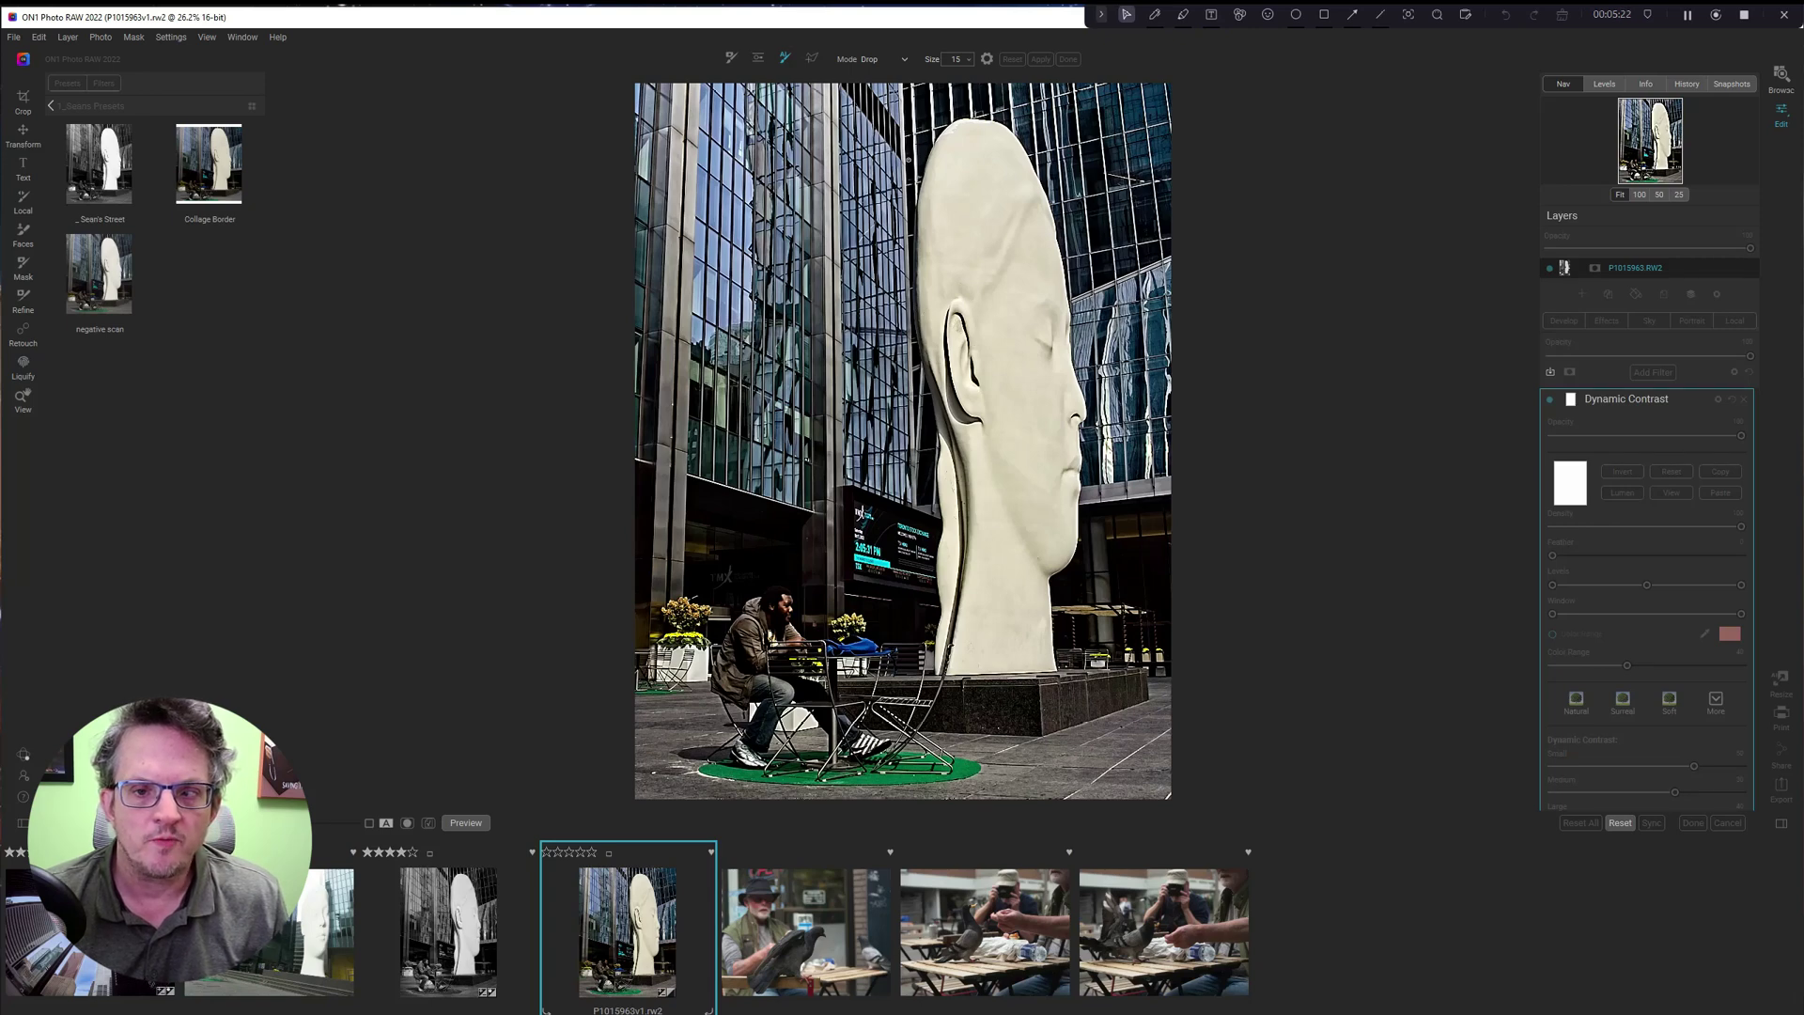
{"action": "mouse_move", "coordinate": [919, 147]}
{"action": "left_mouse_down"}
{"action": "mouse_move", "coordinate": [892, 291]}
{"action": "mouse_move", "coordinate": [918, 575]}
{"action": "mouse_move", "coordinate": [898, 665]}
{"action": "mouse_move", "coordinate": [940, 694]}
{"action": "mouse_move", "coordinate": [1081, 687]}
{"action": "mouse_move", "coordinate": [1073, 613]}
{"action": "mouse_move", "coordinate": [1124, 453]}
{"action": "mouse_move", "coordinate": [1114, 291]}
{"action": "mouse_move", "coordinate": [1071, 160]}
{"action": "mouse_move", "coordinate": [1016, 101]}
{"action": "mouse_move", "coordinate": [938, 114]}
{"action": "left_mouse_up"}
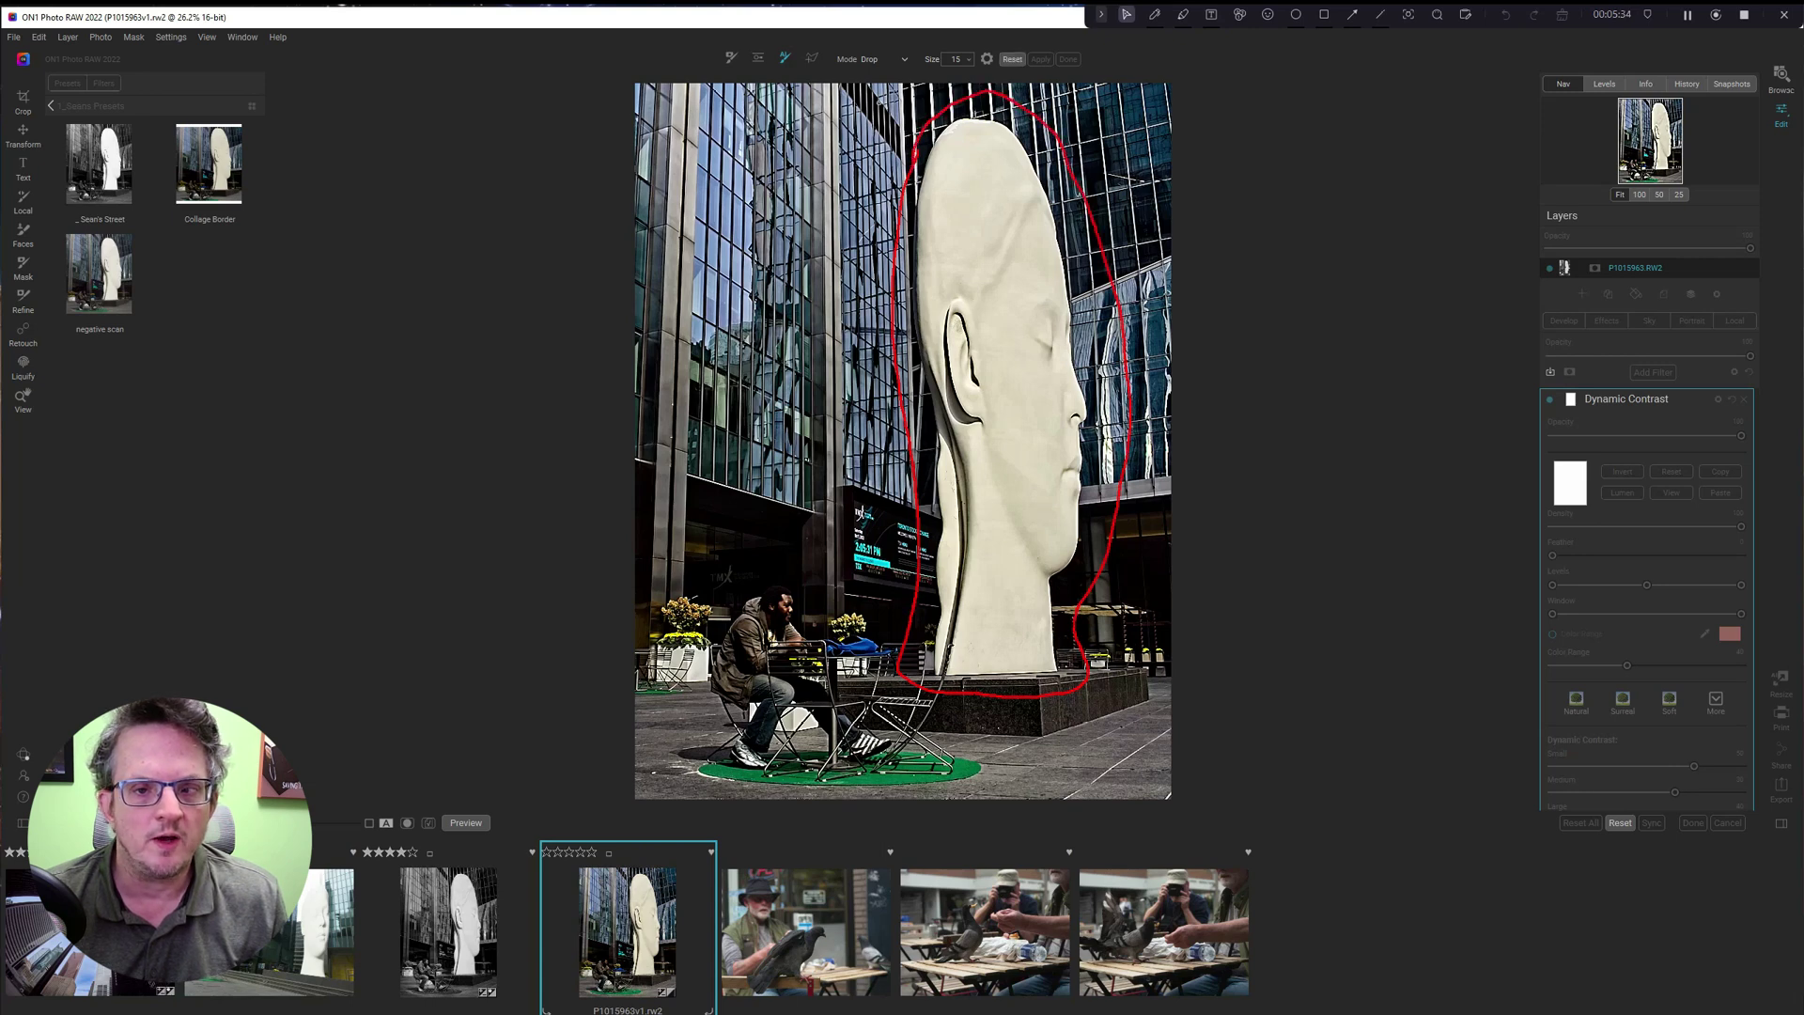
{"action": "mouse_move", "coordinate": [878, 102]}
{"action": "left_mouse_down"}
{"action": "mouse_move", "coordinate": [790, 117]}
{"action": "mouse_move", "coordinate": [729, 328]}
{"action": "mouse_move", "coordinate": [770, 794]}
{"action": "mouse_move", "coordinate": [827, 677]}
{"action": "left_mouse_up"}
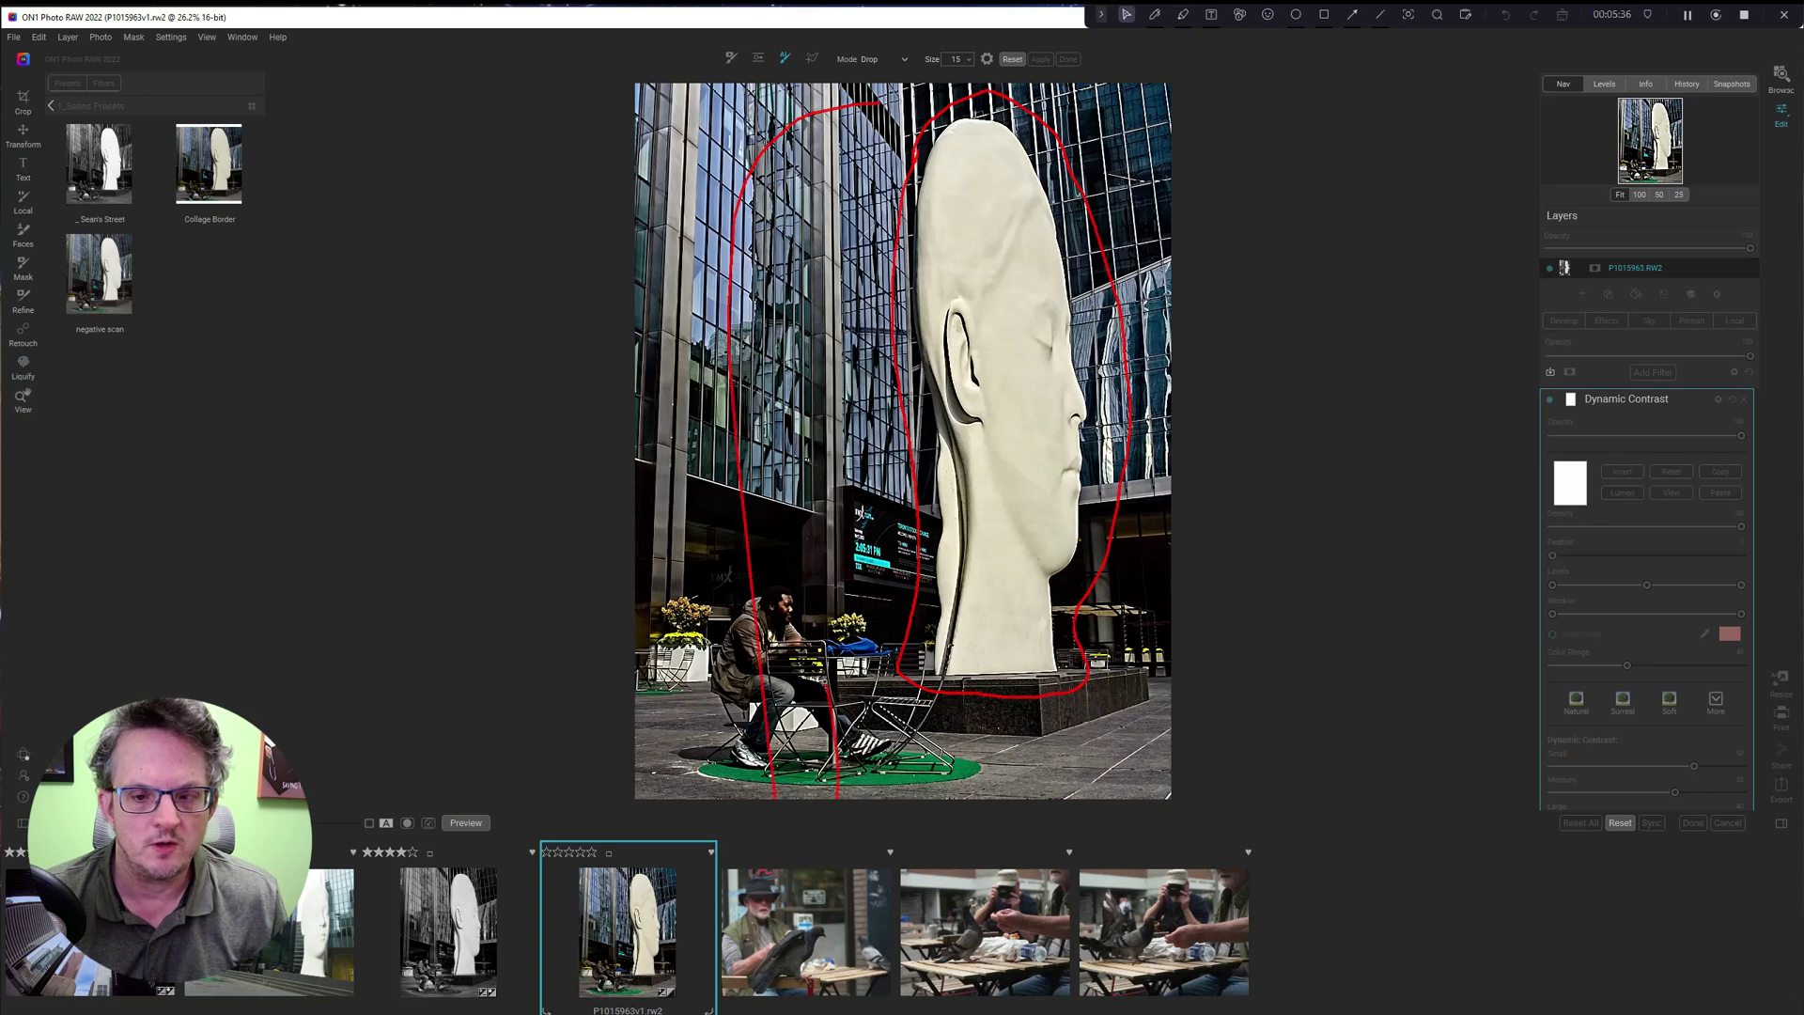
{"action": "mouse_move", "coordinate": [814, 141]}
{"action": "left_mouse_down"}
{"action": "mouse_move", "coordinate": [861, 516]}
{"action": "mouse_move", "coordinate": [930, 742]}
{"action": "mouse_move", "coordinate": [1002, 761]}
{"action": "mouse_move", "coordinate": [1118, 732]}
{"action": "mouse_move", "coordinate": [1152, 704]}
{"action": "mouse_move", "coordinate": [1144, 537]}
{"action": "left_mouse_up"}
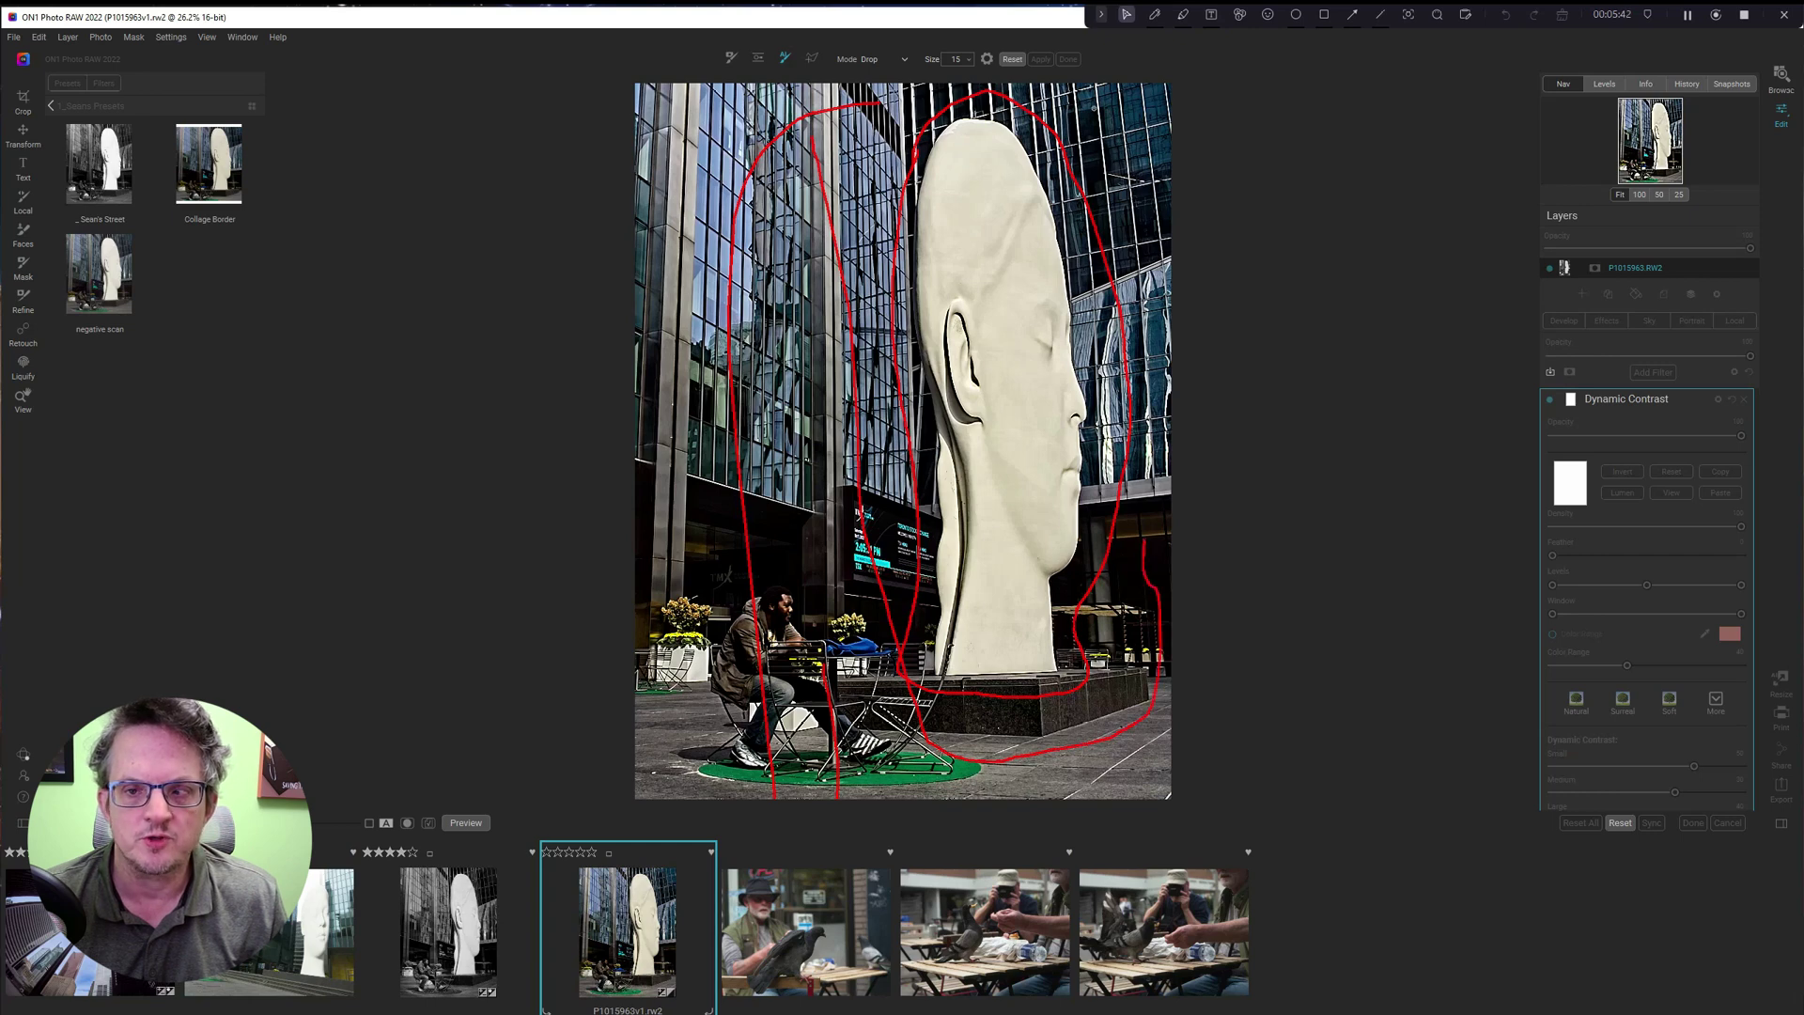
{"action": "left_click_drag", "start_coordinate": [1093, 106], "coordinate": [1133, 208]}
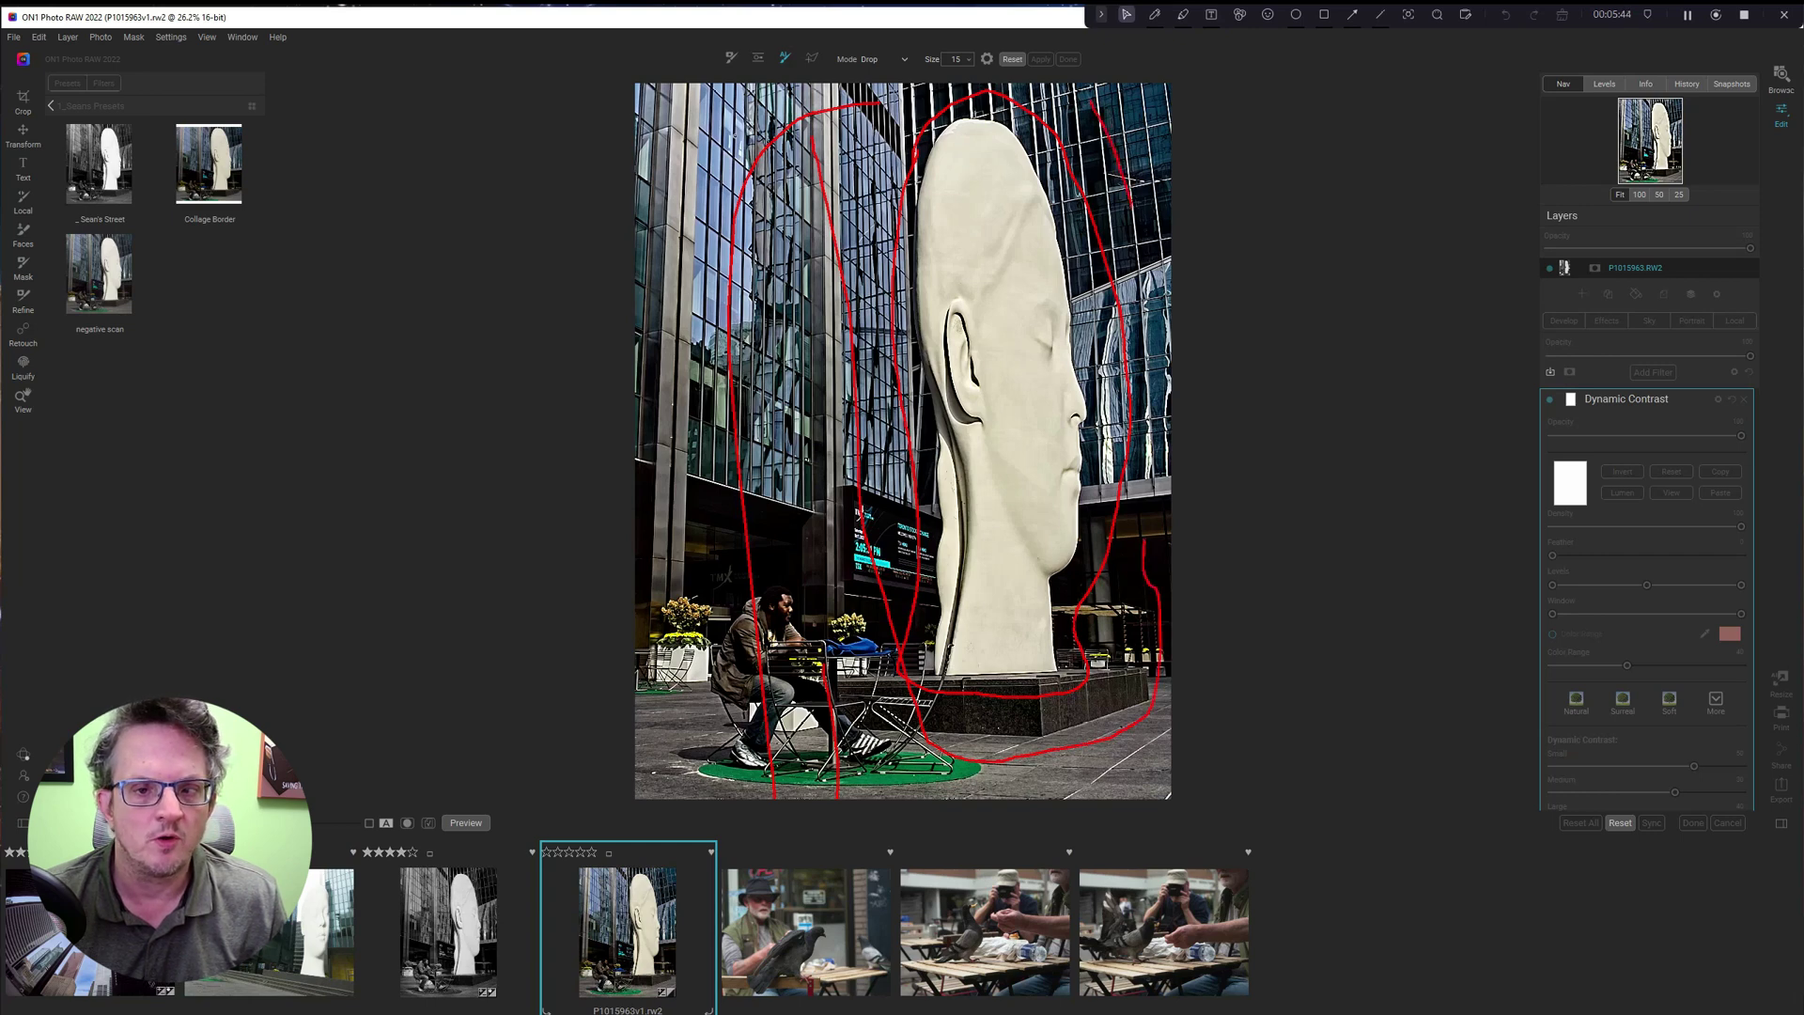
{"action": "left_click_drag", "start_coordinate": [714, 122], "coordinate": [673, 380]}
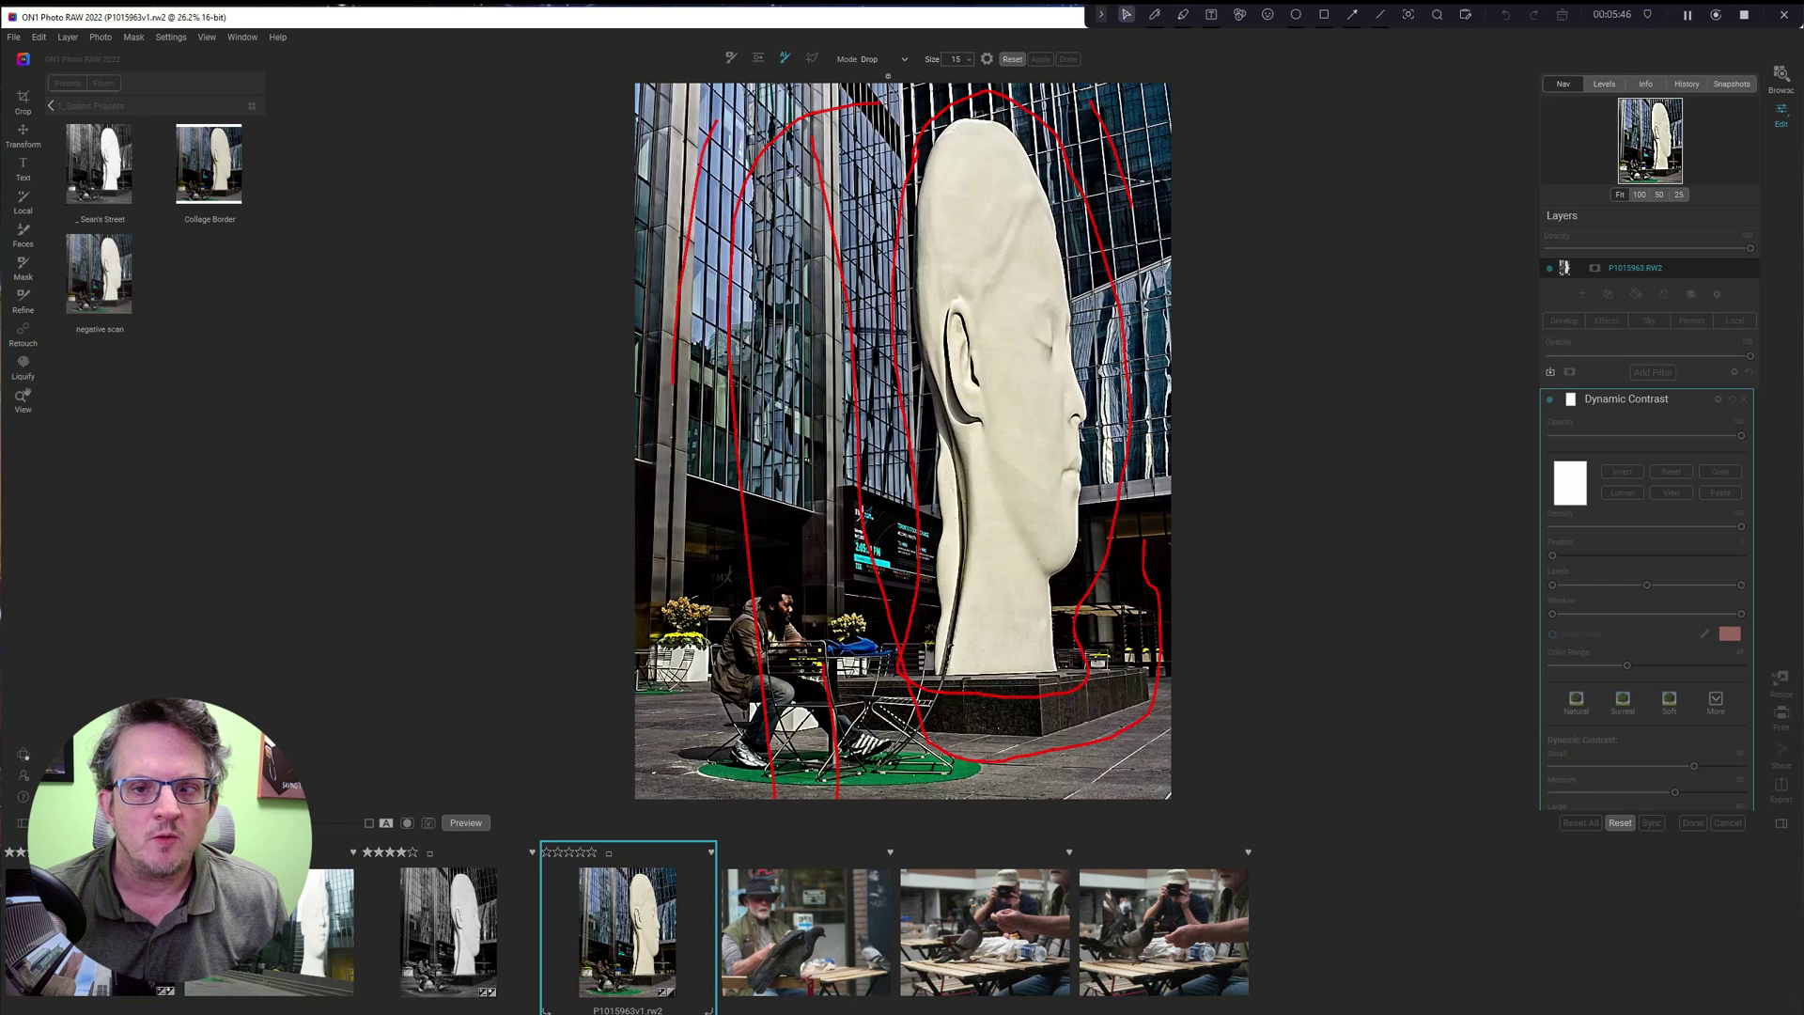
Switch the Quick Mask strokes to Keep and outline the inside of the head sculpture from crown to neck base.
{"action": "left_click", "coordinate": [890, 60]}
{"action": "left_click", "coordinate": [872, 85]}
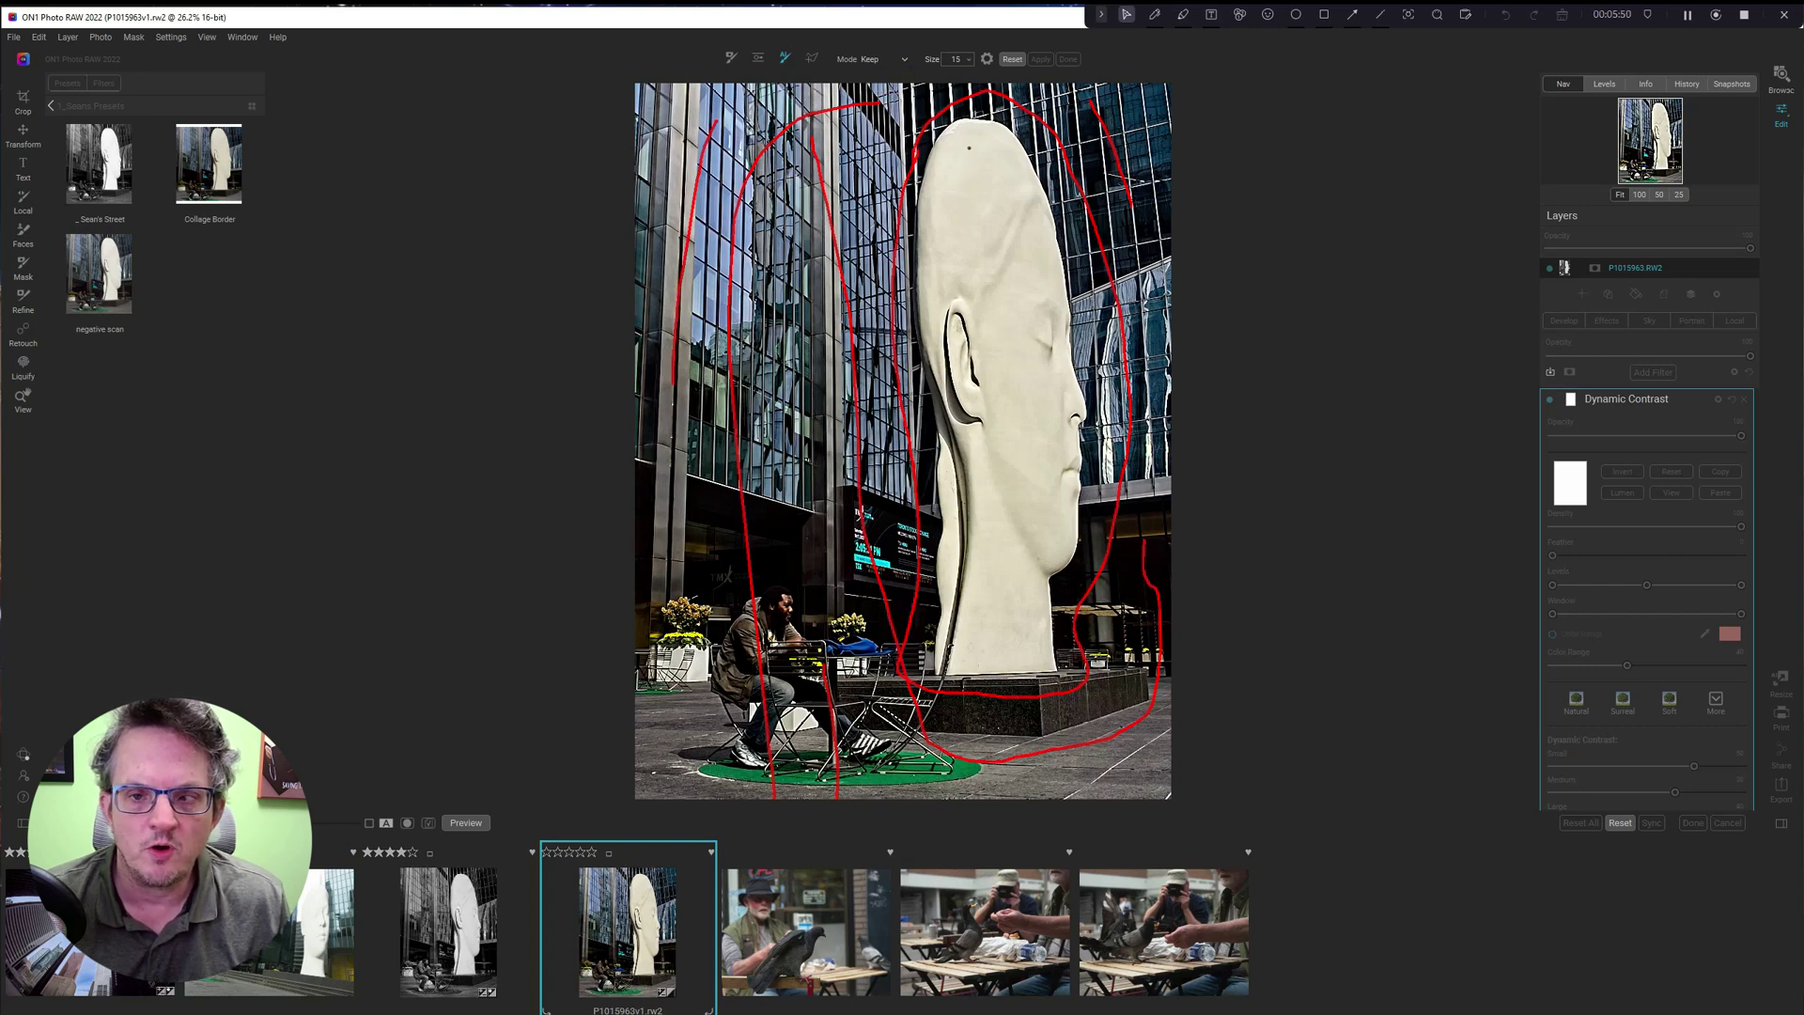
{"action": "mouse_move", "coordinate": [981, 138]}
{"action": "left_mouse_down"}
{"action": "mouse_move", "coordinate": [1030, 242]}
{"action": "mouse_move", "coordinate": [1062, 394]}
{"action": "left_mouse_up"}
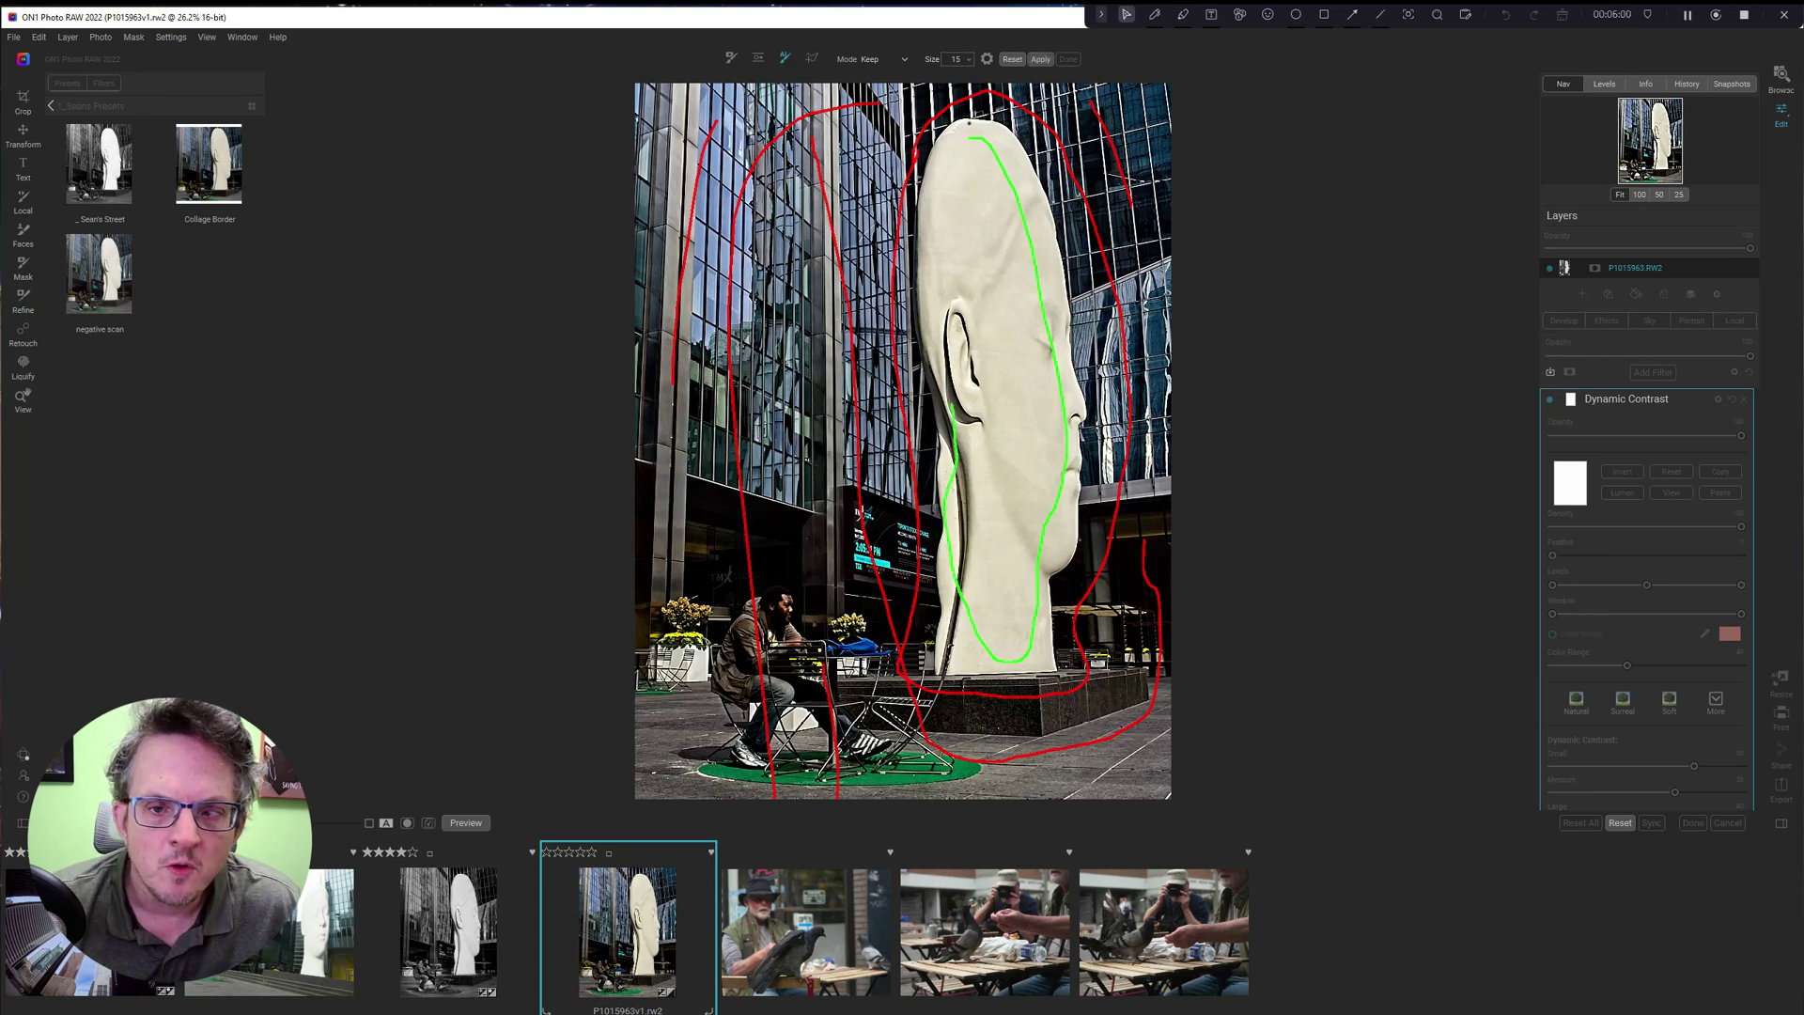
{"action": "mouse_move", "coordinate": [970, 133]}
{"action": "left_mouse_down"}
{"action": "mouse_move", "coordinate": [940, 196]}
{"action": "mouse_move", "coordinate": [933, 319]}
{"action": "left_mouse_up"}
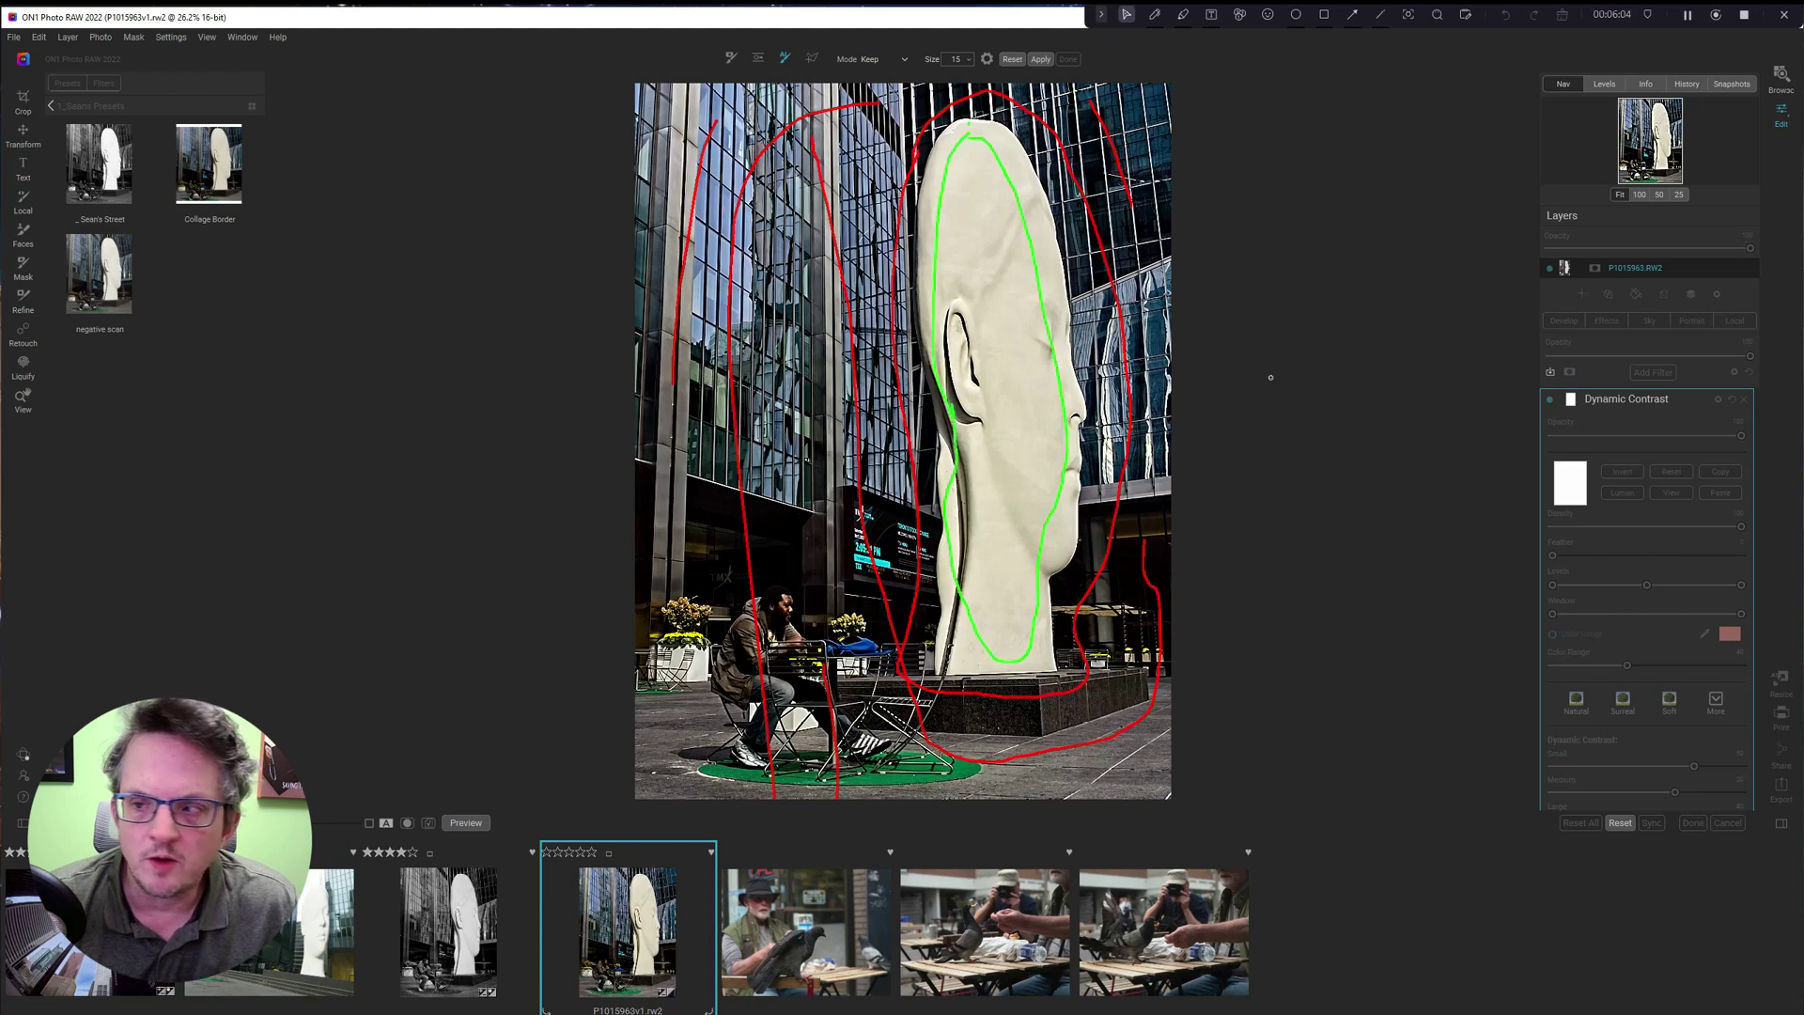
Add close-up Keep strokes along the back edge of the head and down the neck behind the ear, undoing any stray stroke on the background.
{"action": "left_click", "coordinate": [1639, 194]}
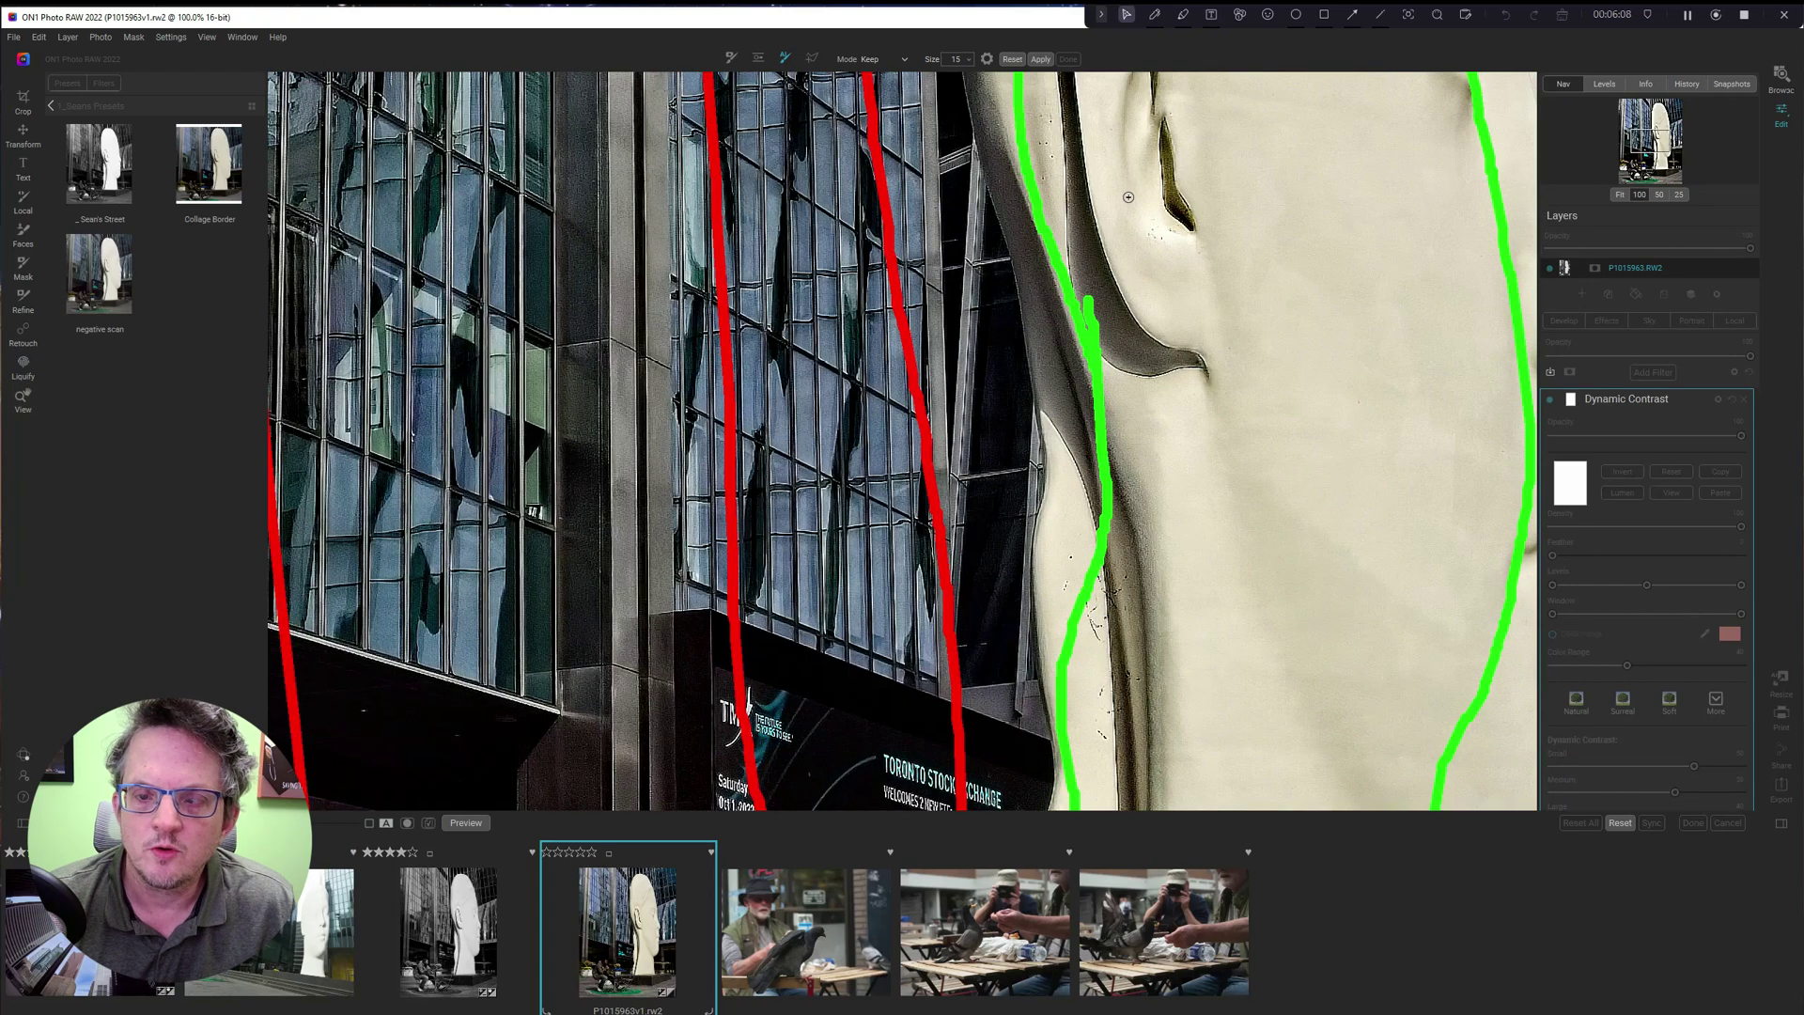
{"action": "left_click_drag", "start_coordinate": [1127, 198], "coordinate": [1203, 601]}
{"action": "mouse_move", "coordinate": [1216, 160]}
{"action": "left_mouse_down"}
{"action": "mouse_move", "coordinate": [1202, 276]}
{"action": "mouse_move", "coordinate": [1273, 464]}
{"action": "mouse_move", "coordinate": [1249, 545]}
{"action": "mouse_move", "coordinate": [1080, 625]}
{"action": "left_mouse_up"}
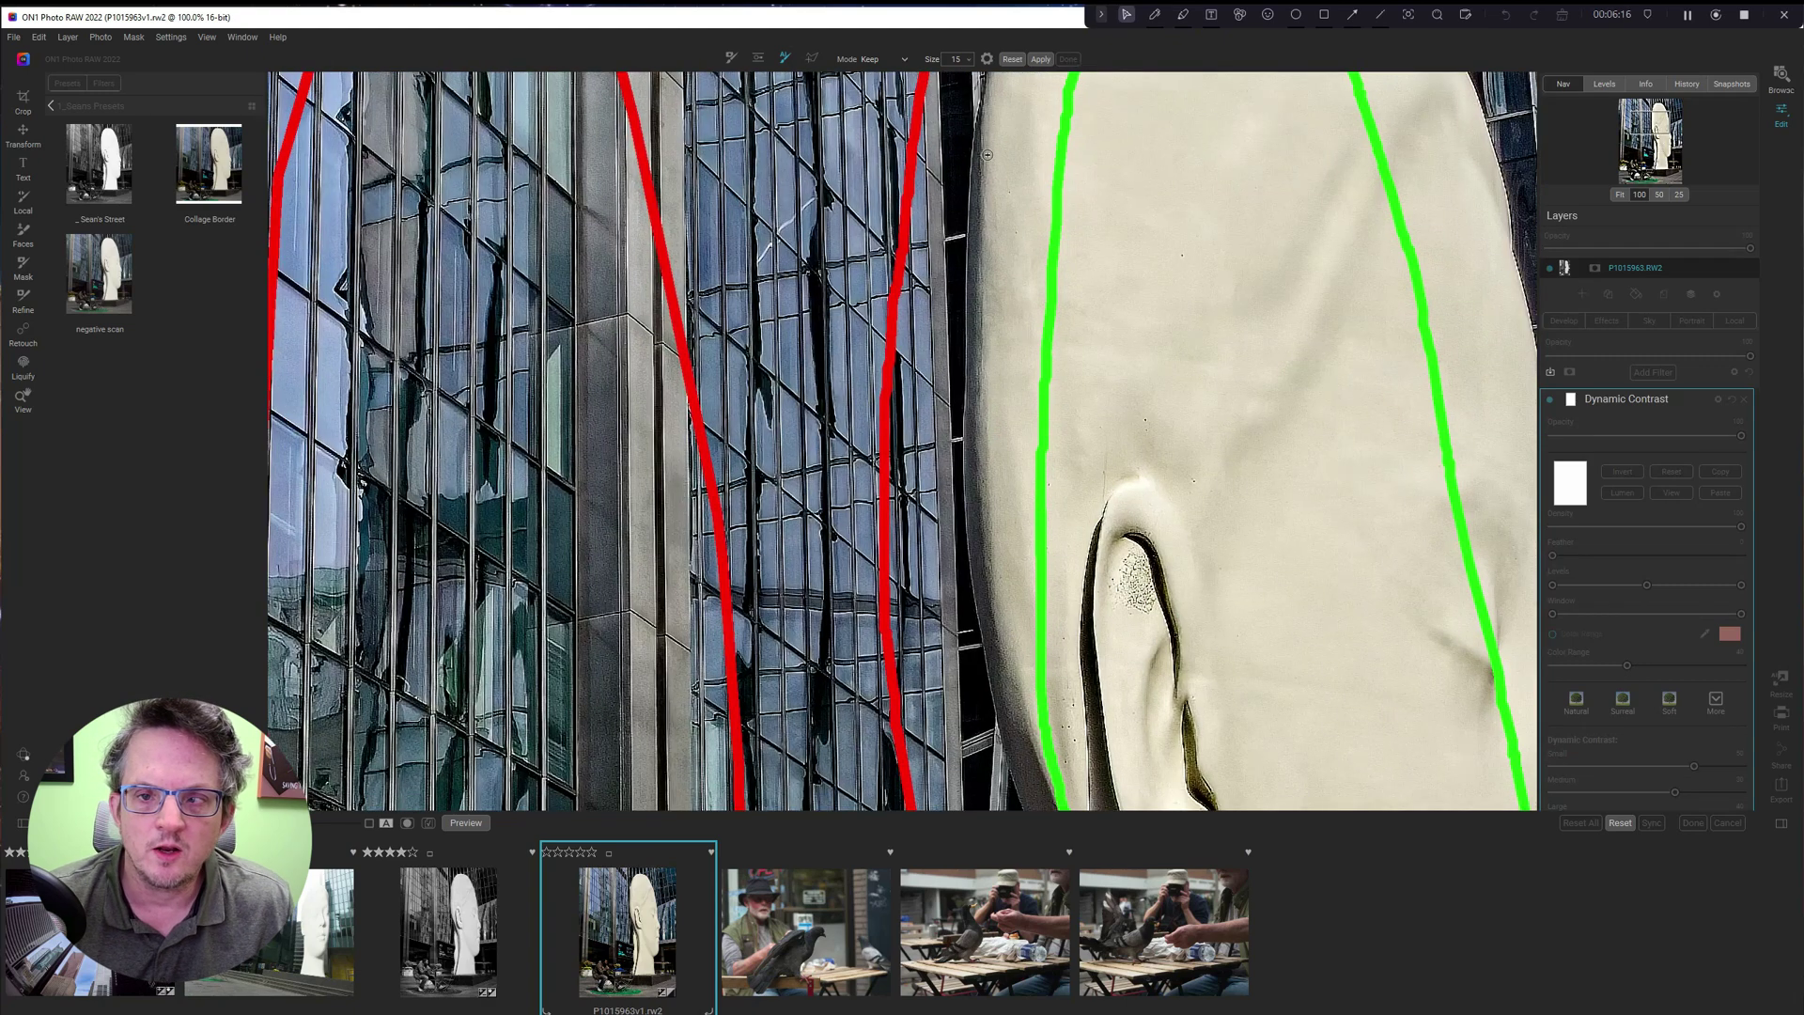
{"action": "mouse_move", "coordinate": [981, 140]}
{"action": "left_mouse_down"}
{"action": "mouse_move", "coordinate": [978, 455]}
{"action": "mouse_move", "coordinate": [1006, 669]}
{"action": "left_mouse_up"}
{"action": "scroll", "coordinate": [902, 441], "scroll_direction": "down", "scroll_amount": 6}
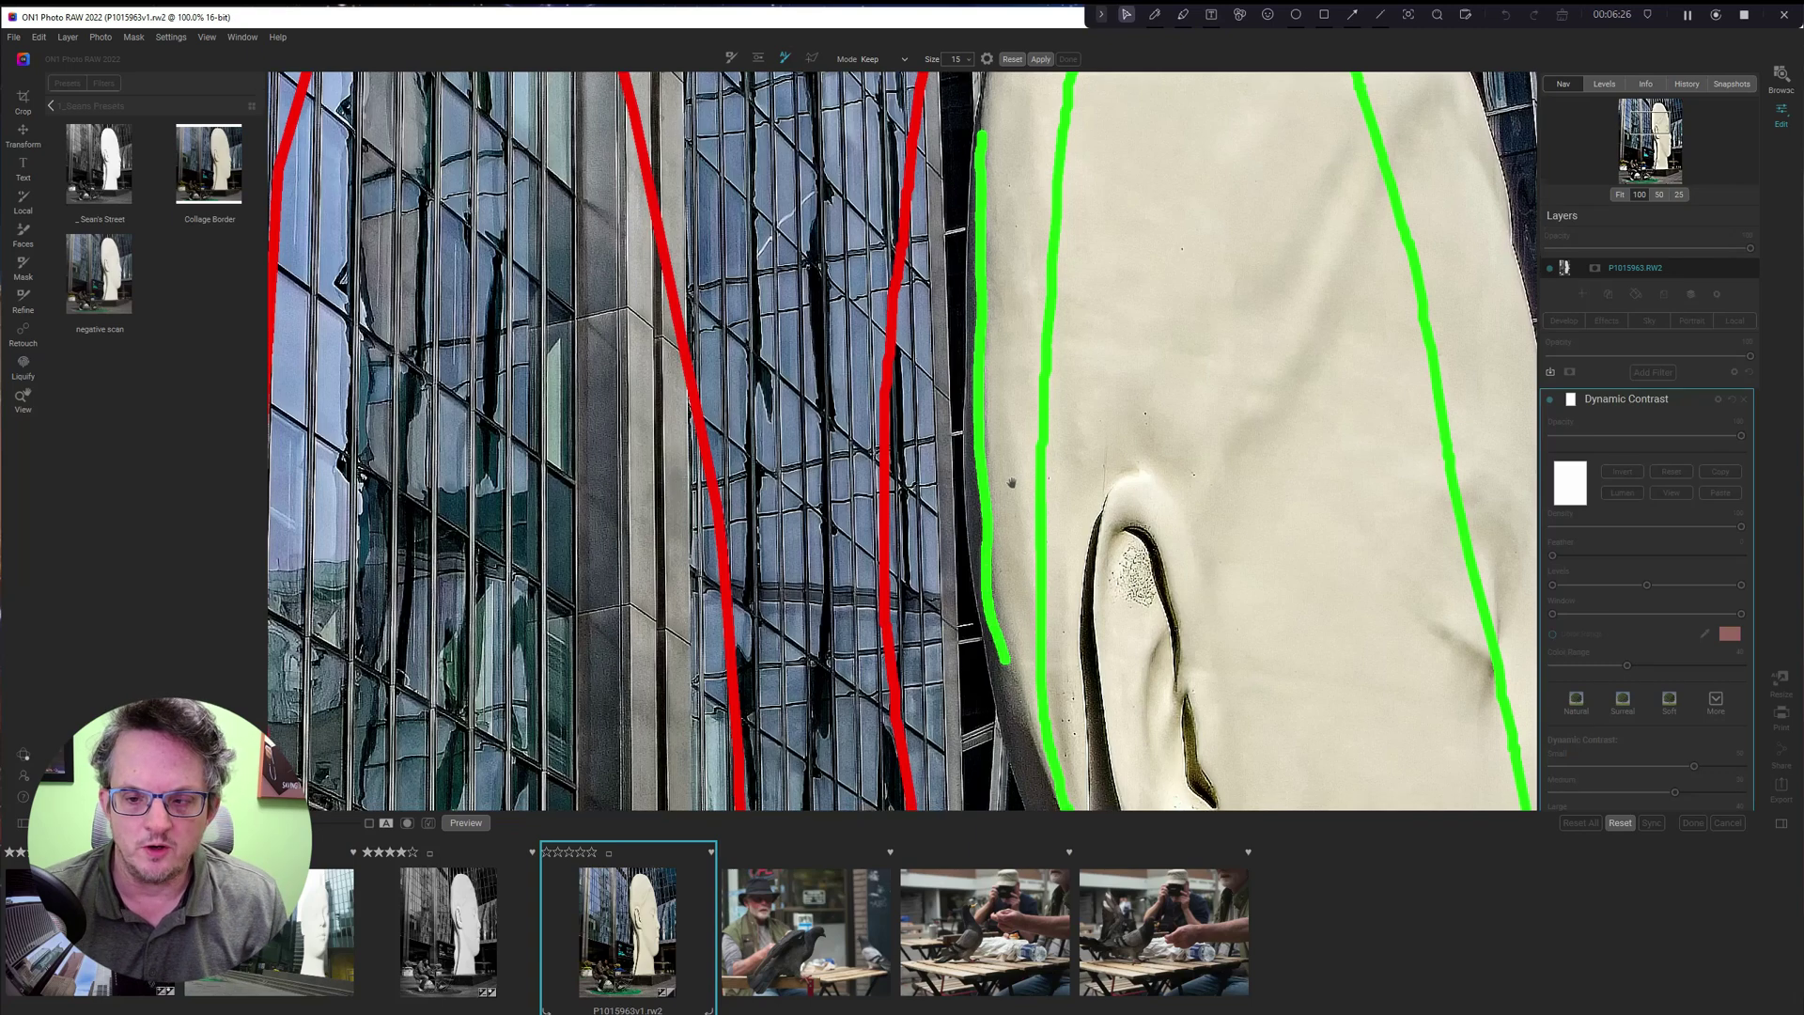
{"action": "scroll", "coordinate": [902, 442], "scroll_direction": "up", "scroll_amount": 2}
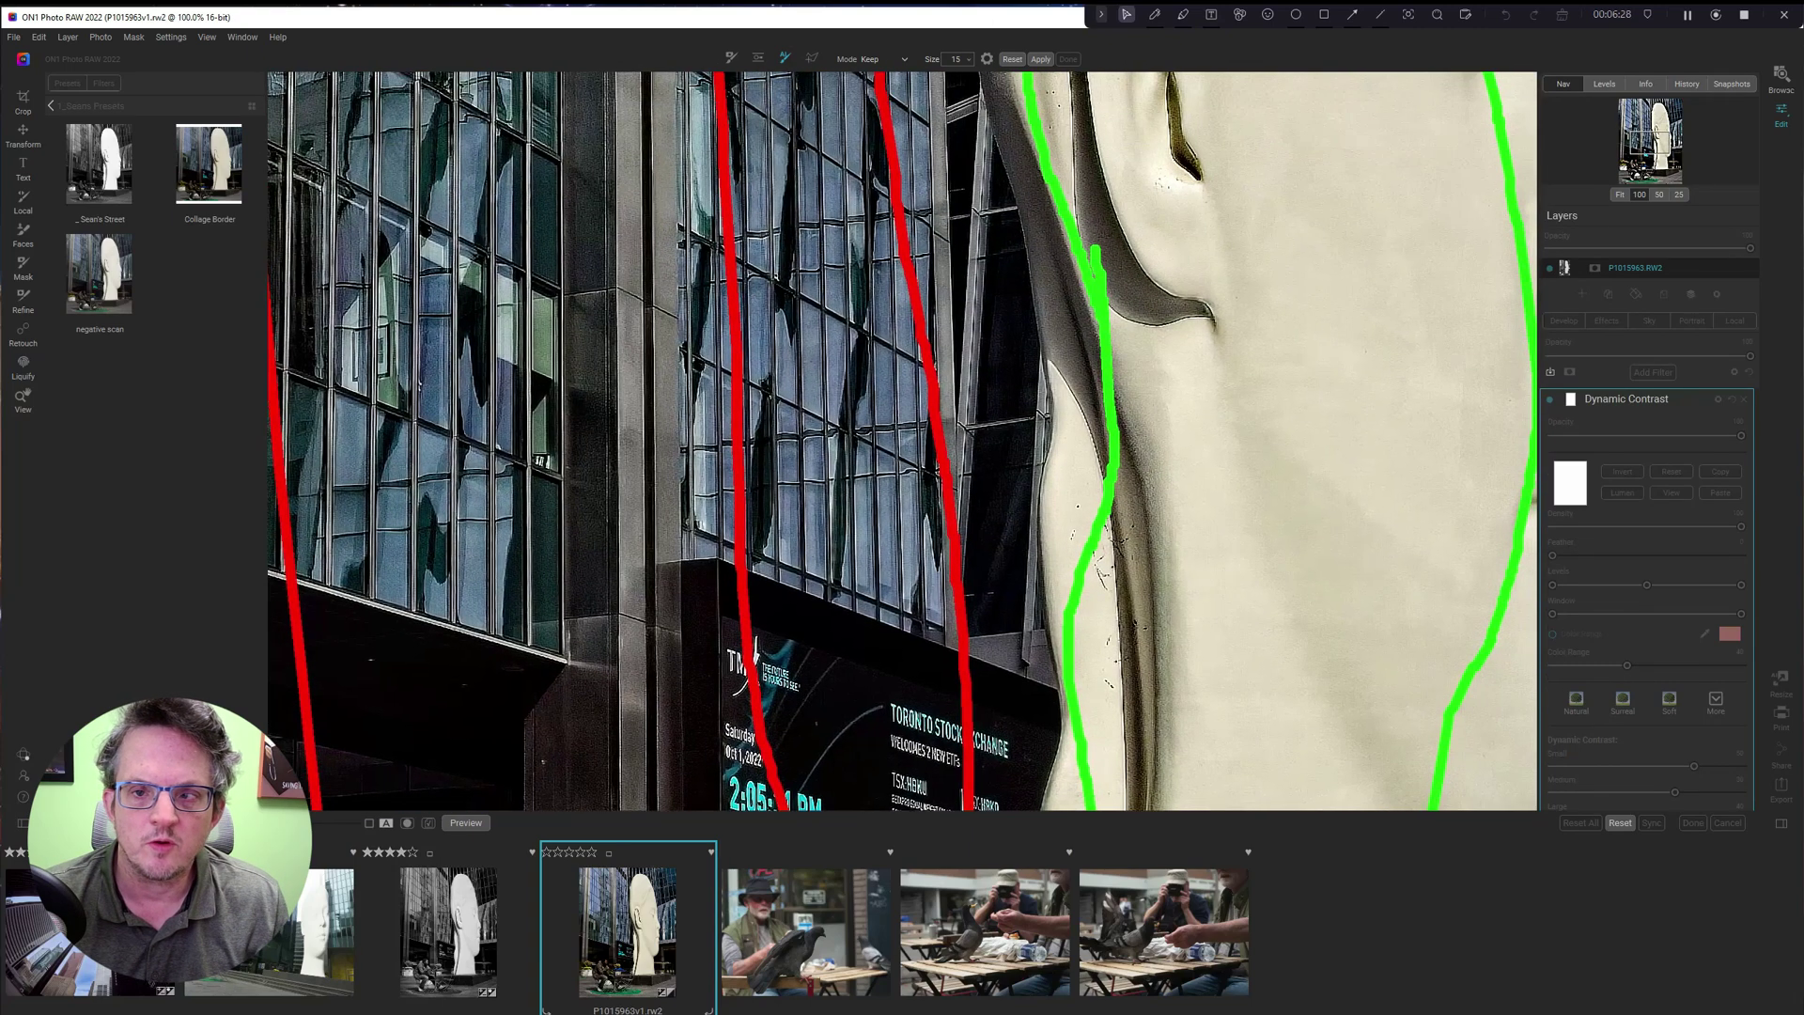
{"action": "scroll", "coordinate": [1024, 258], "scroll_direction": "up", "scroll_amount": 2}
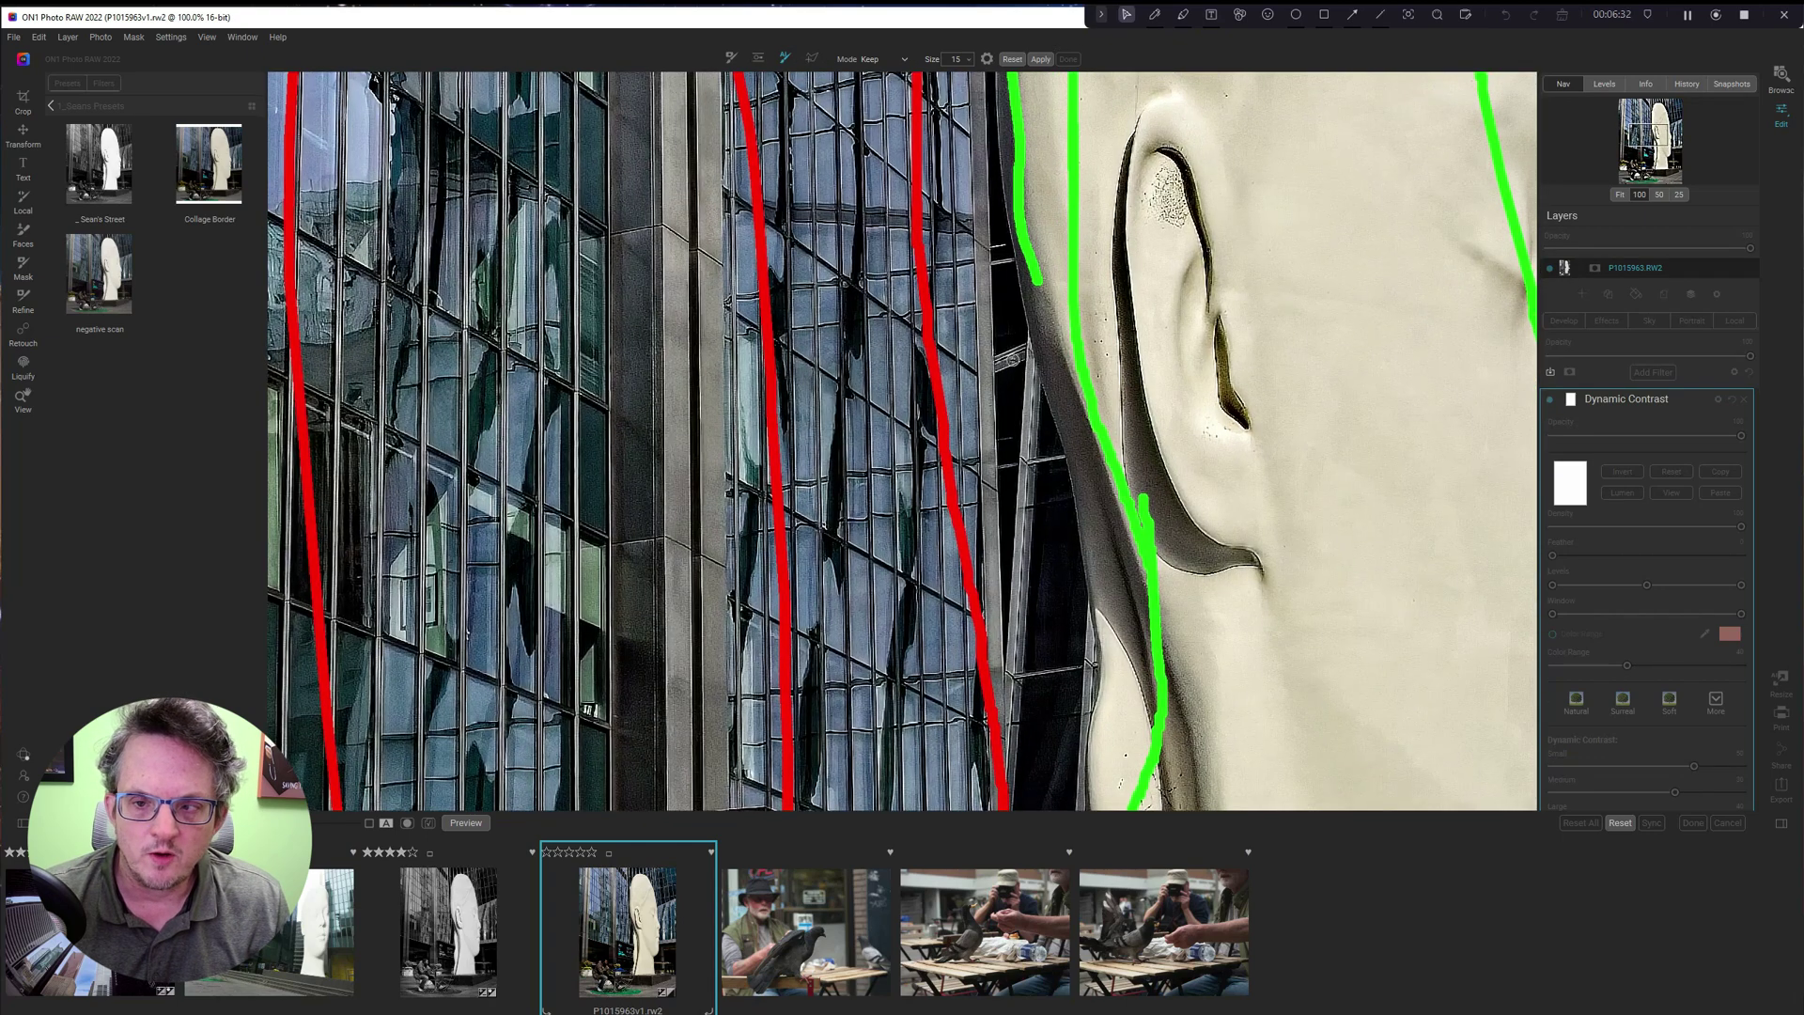
{"action": "left_click_drag", "start_coordinate": [1034, 299], "coordinate": [1124, 645]}
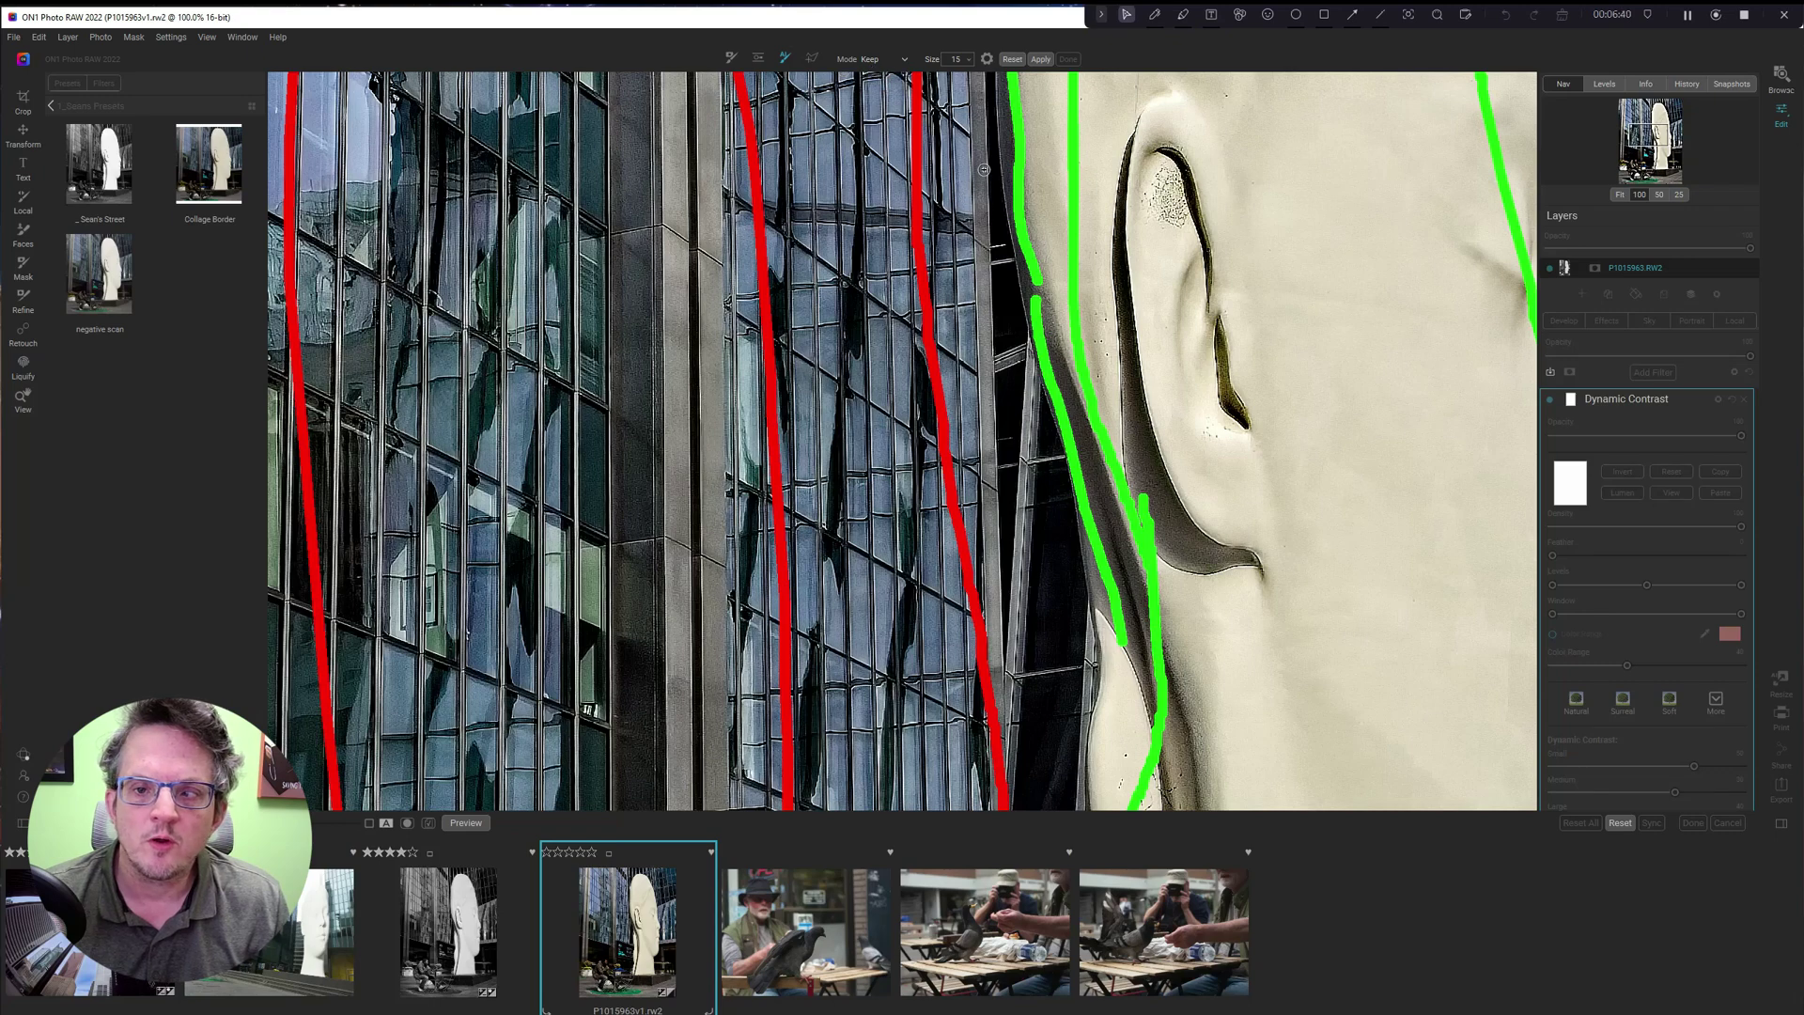
{"action": "mouse_move", "coordinate": [983, 171]}
{"action": "left_mouse_down"}
{"action": "mouse_move", "coordinate": [992, 327]}
{"action": "mouse_move", "coordinate": [1035, 440]}
{"action": "left_mouse_up"}
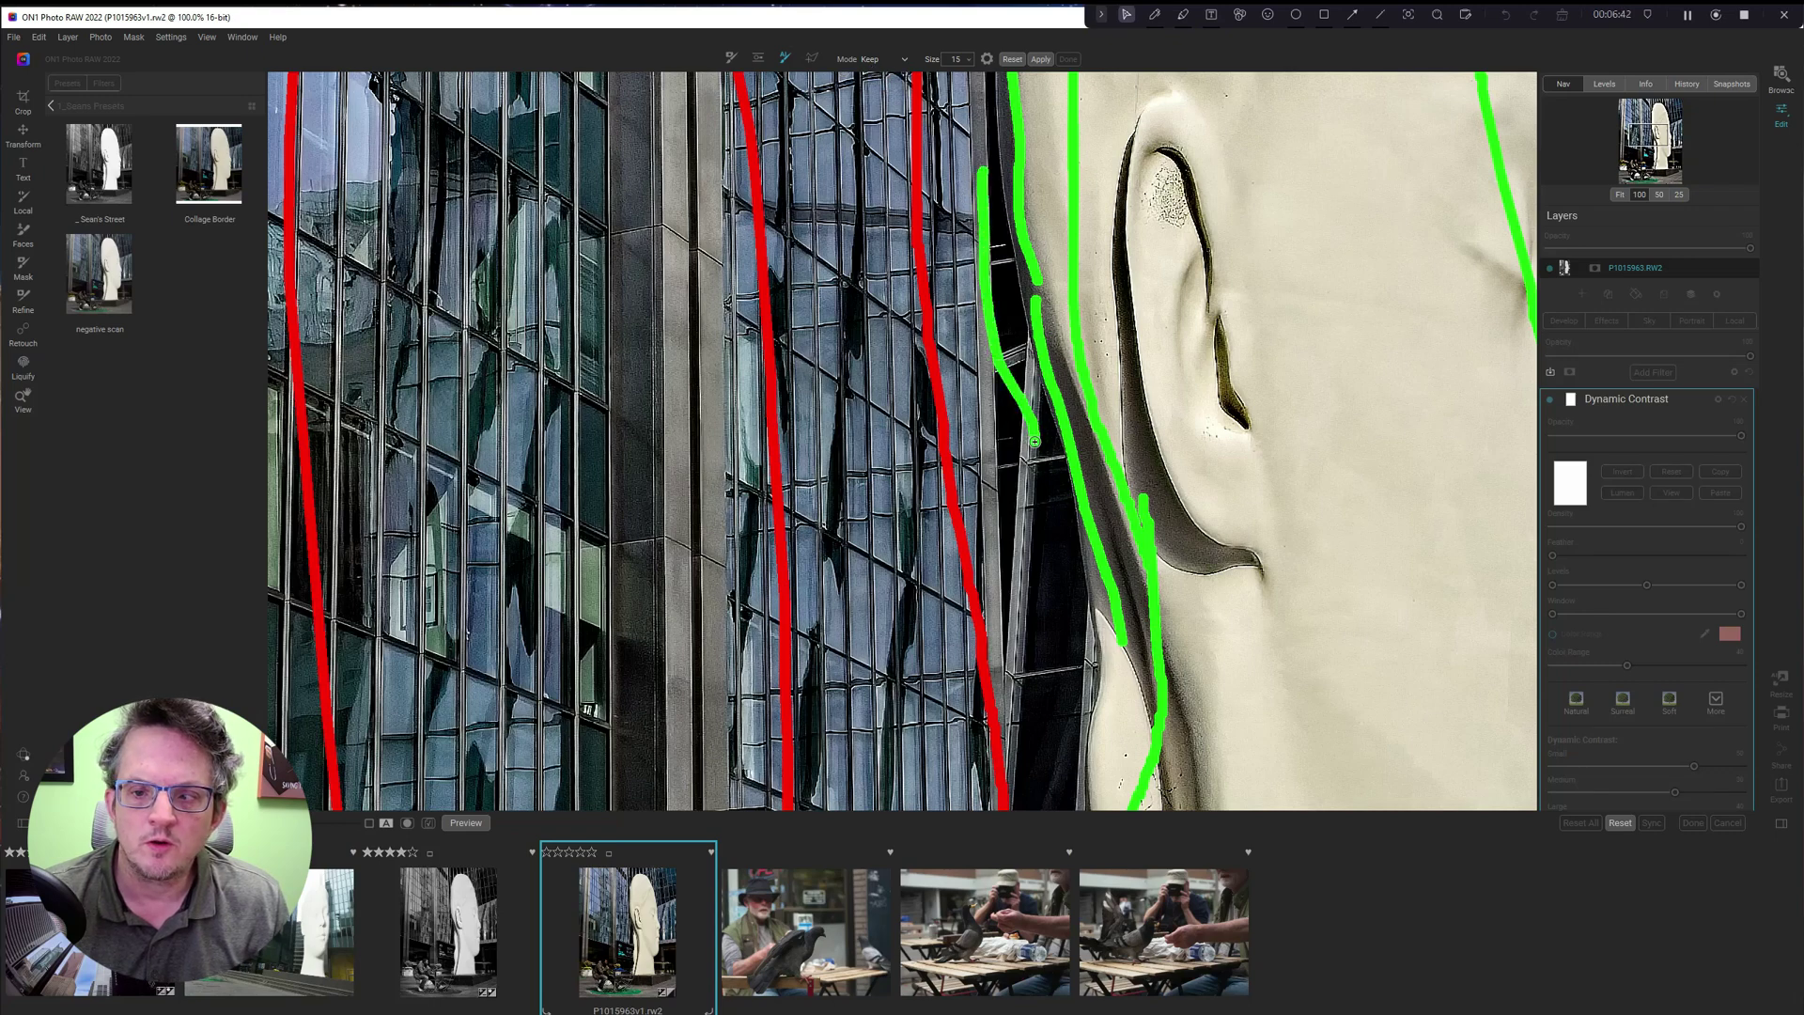
{"action": "key", "text": "ctrl+z"}
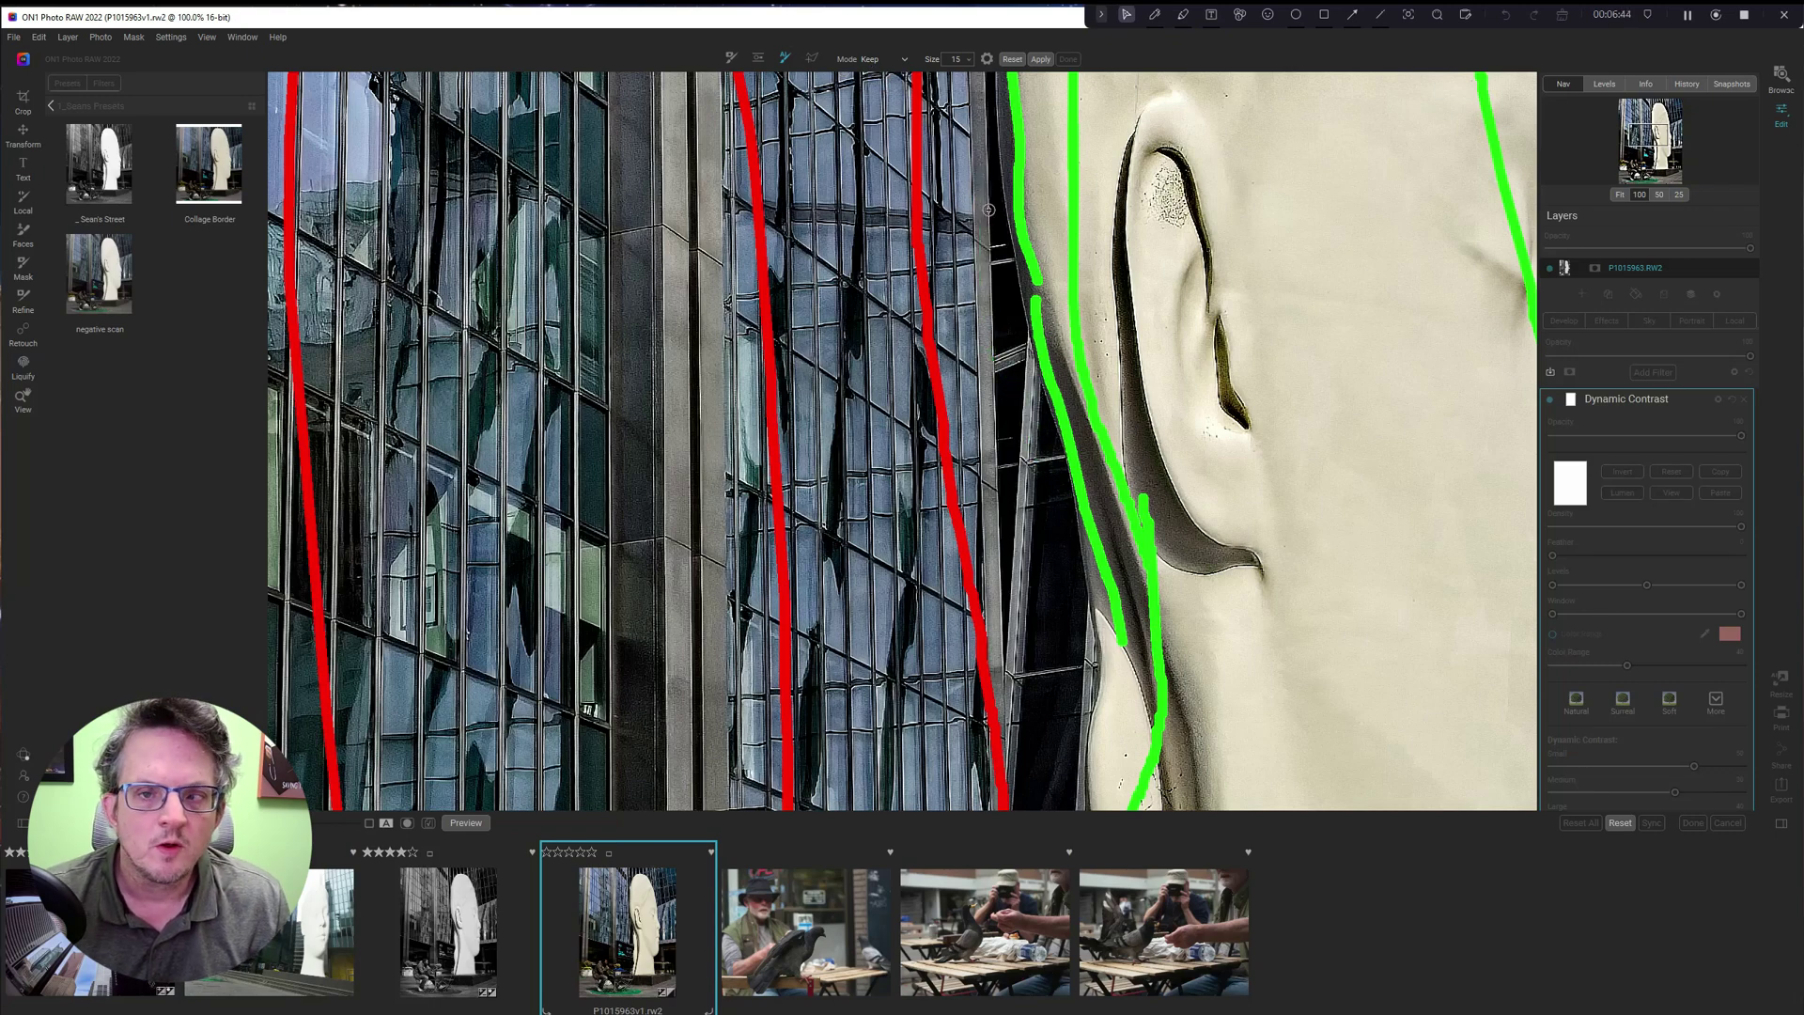
Add Drop strokes on the dark building strip directly behind the back of the head, from ear level up towards the crown, redoing any inaccurate stroke.
{"action": "left_click", "coordinate": [874, 61]}
{"action": "left_click", "coordinate": [878, 83]}
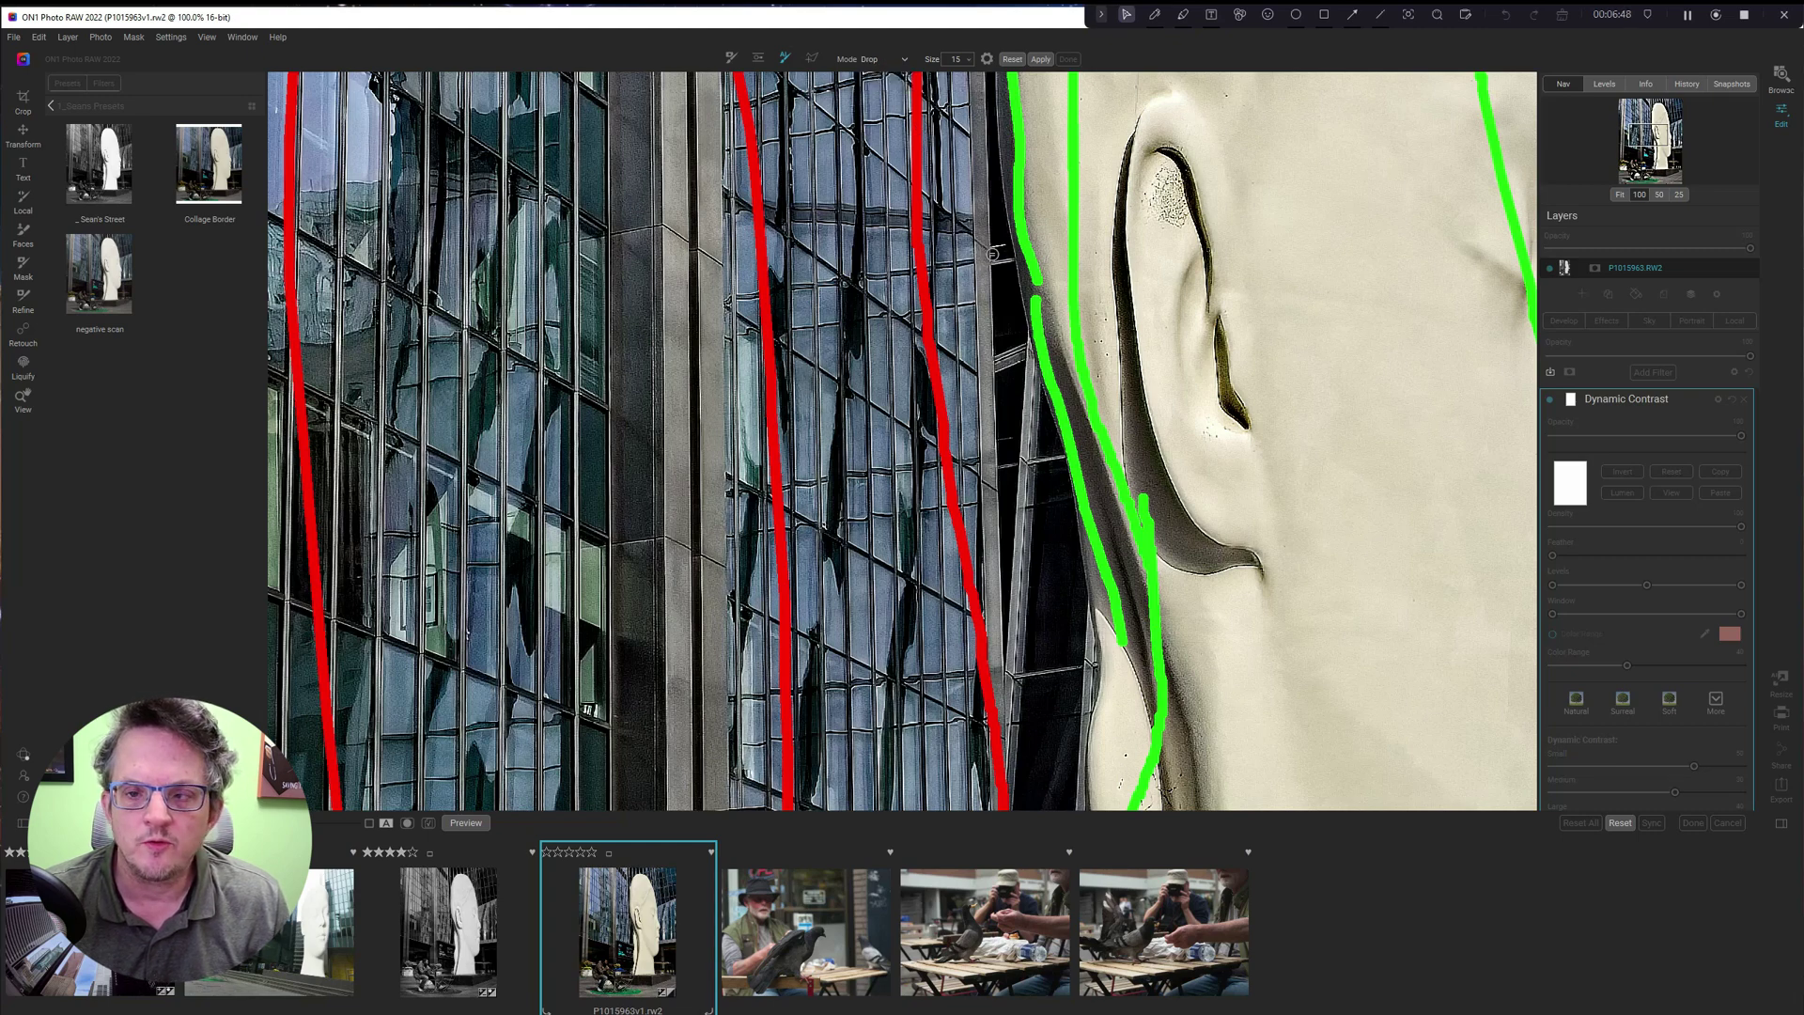
{"action": "left_click_drag", "start_coordinate": [991, 251], "coordinate": [1012, 338]}
{"action": "mouse_move", "coordinate": [1024, 394]}
{"action": "left_mouse_down"}
{"action": "mouse_move", "coordinate": [1056, 507]}
{"action": "mouse_move", "coordinate": [1059, 635]}
{"action": "left_mouse_up"}
{"action": "scroll", "coordinate": [1000, 441], "scroll_direction": "up", "scroll_amount": 4}
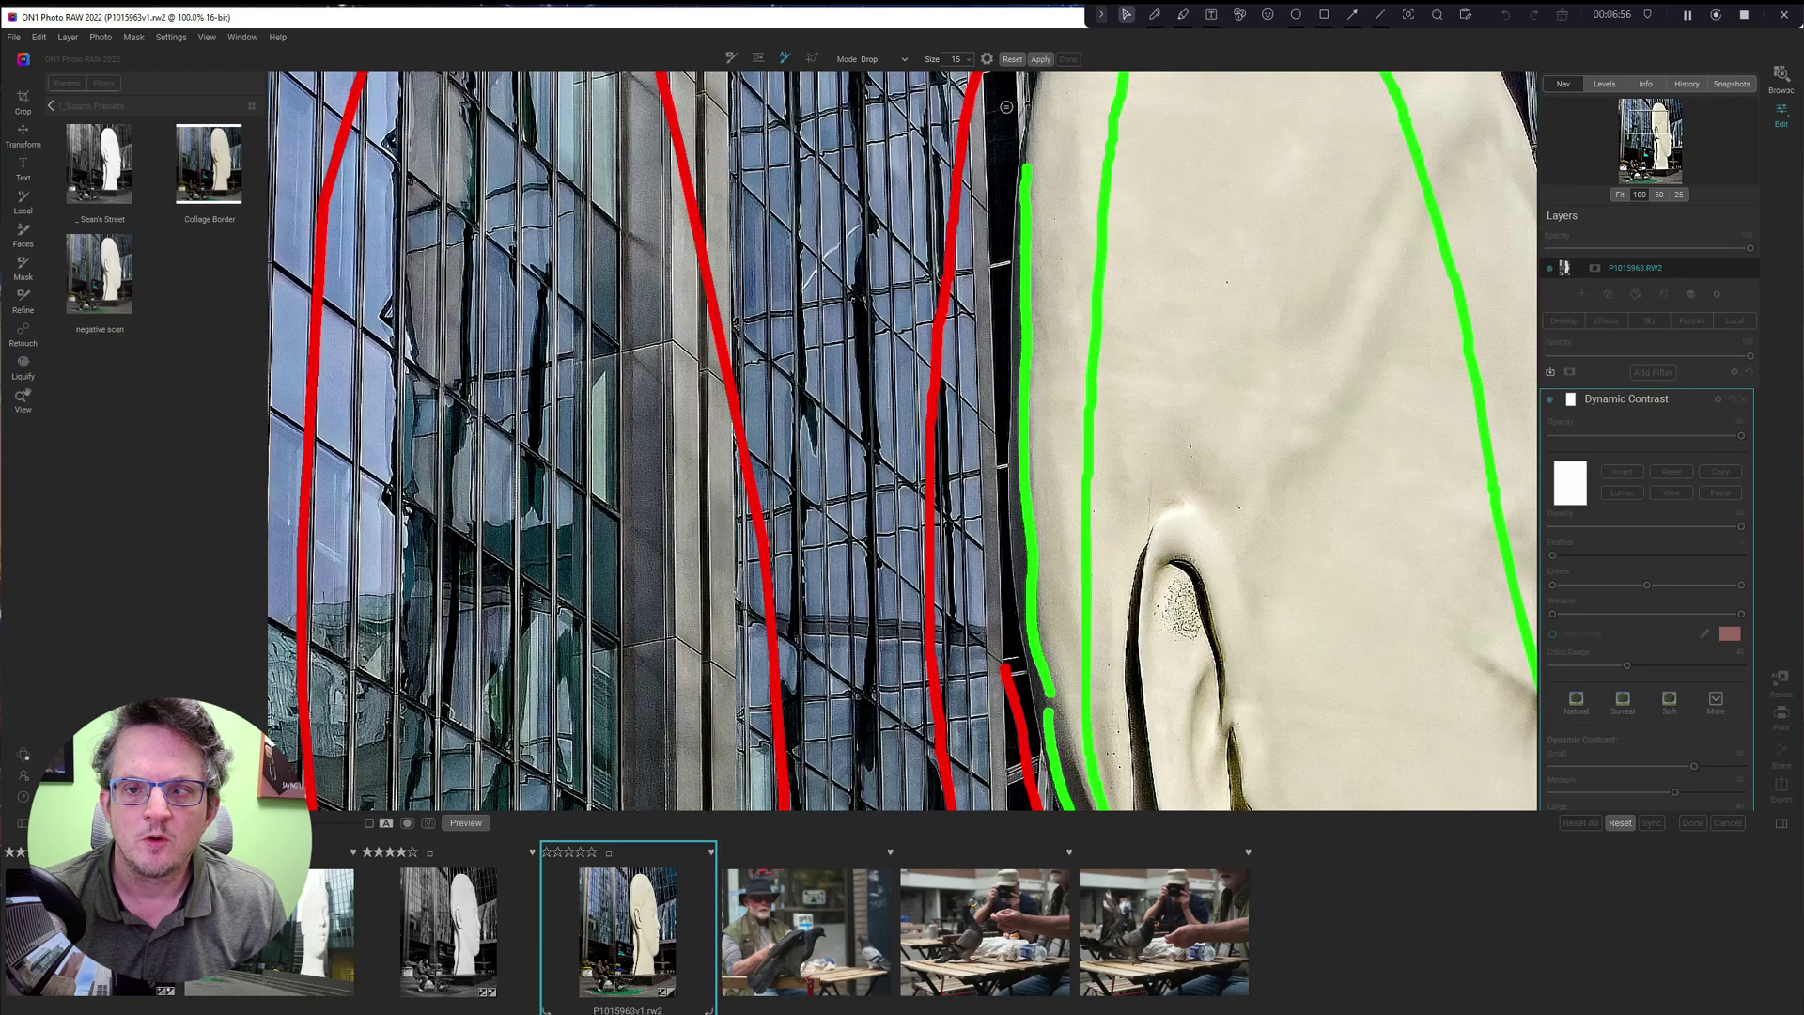
{"action": "mouse_move", "coordinate": [1019, 95]}
{"action": "left_mouse_down"}
{"action": "mouse_move", "coordinate": [984, 398]}
{"action": "mouse_move", "coordinate": [1013, 610]}
{"action": "left_mouse_up"}
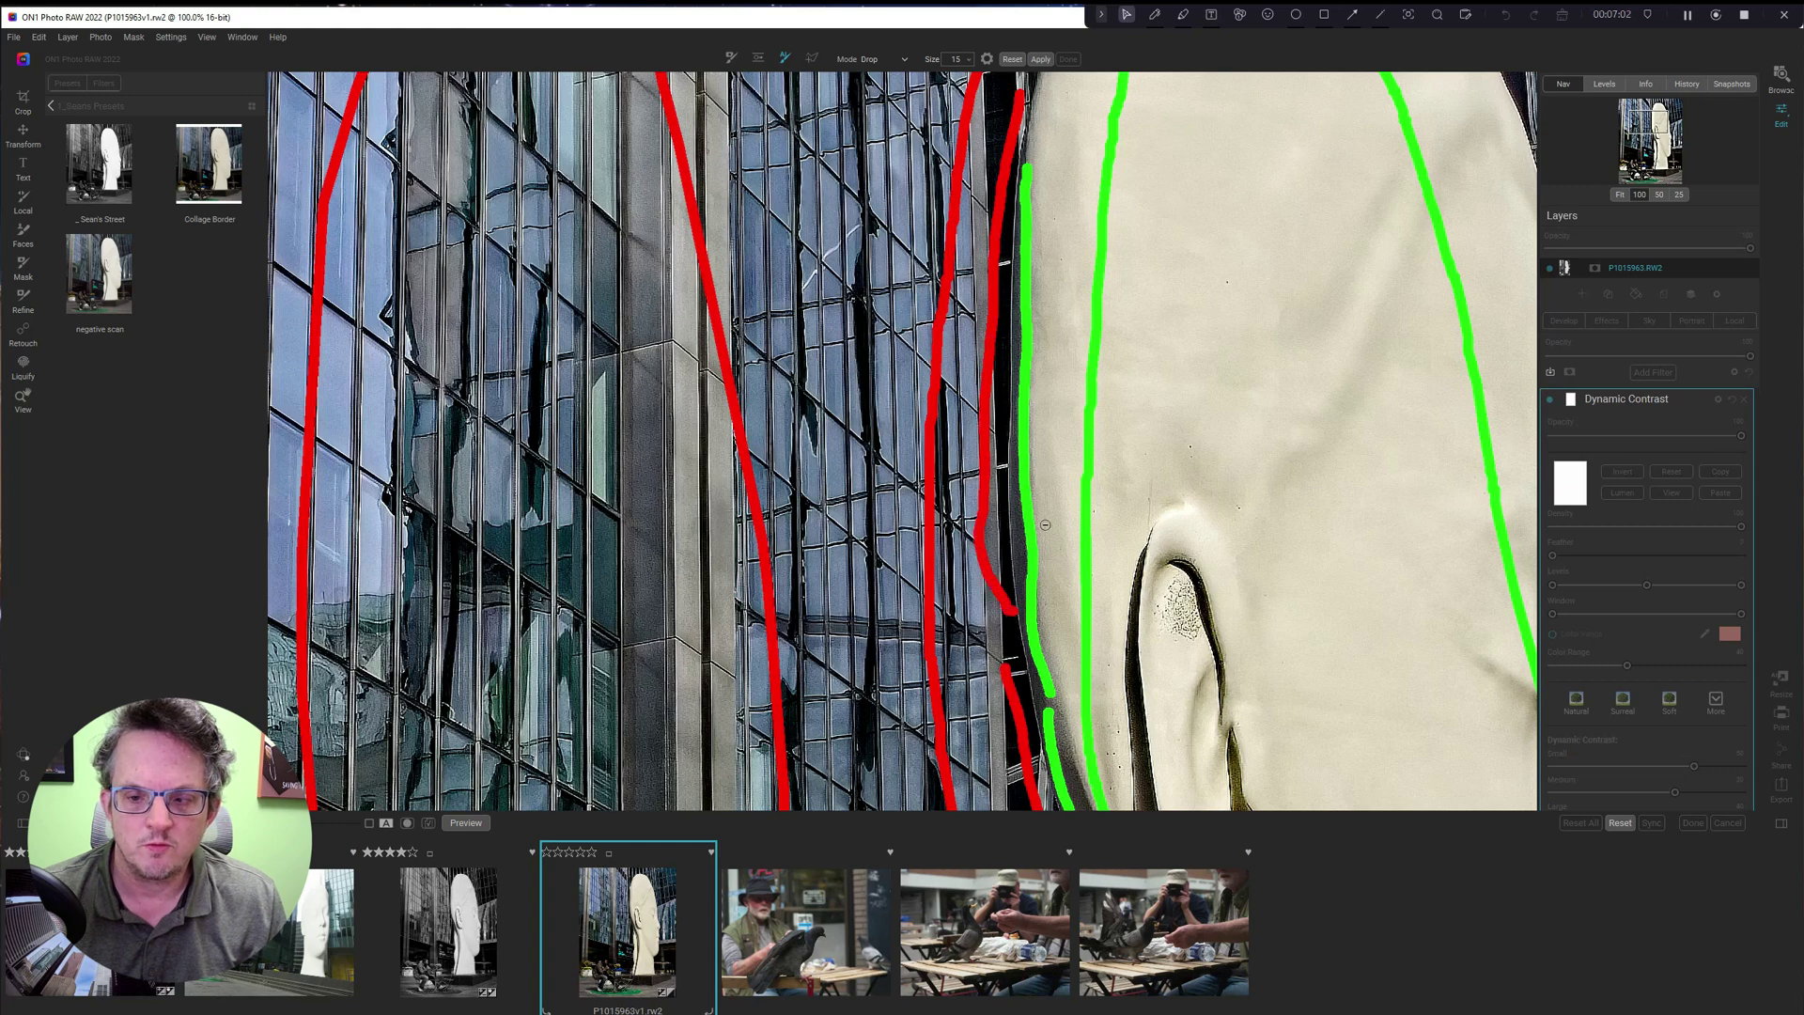
{"action": "key", "text": "ctrl+z"}
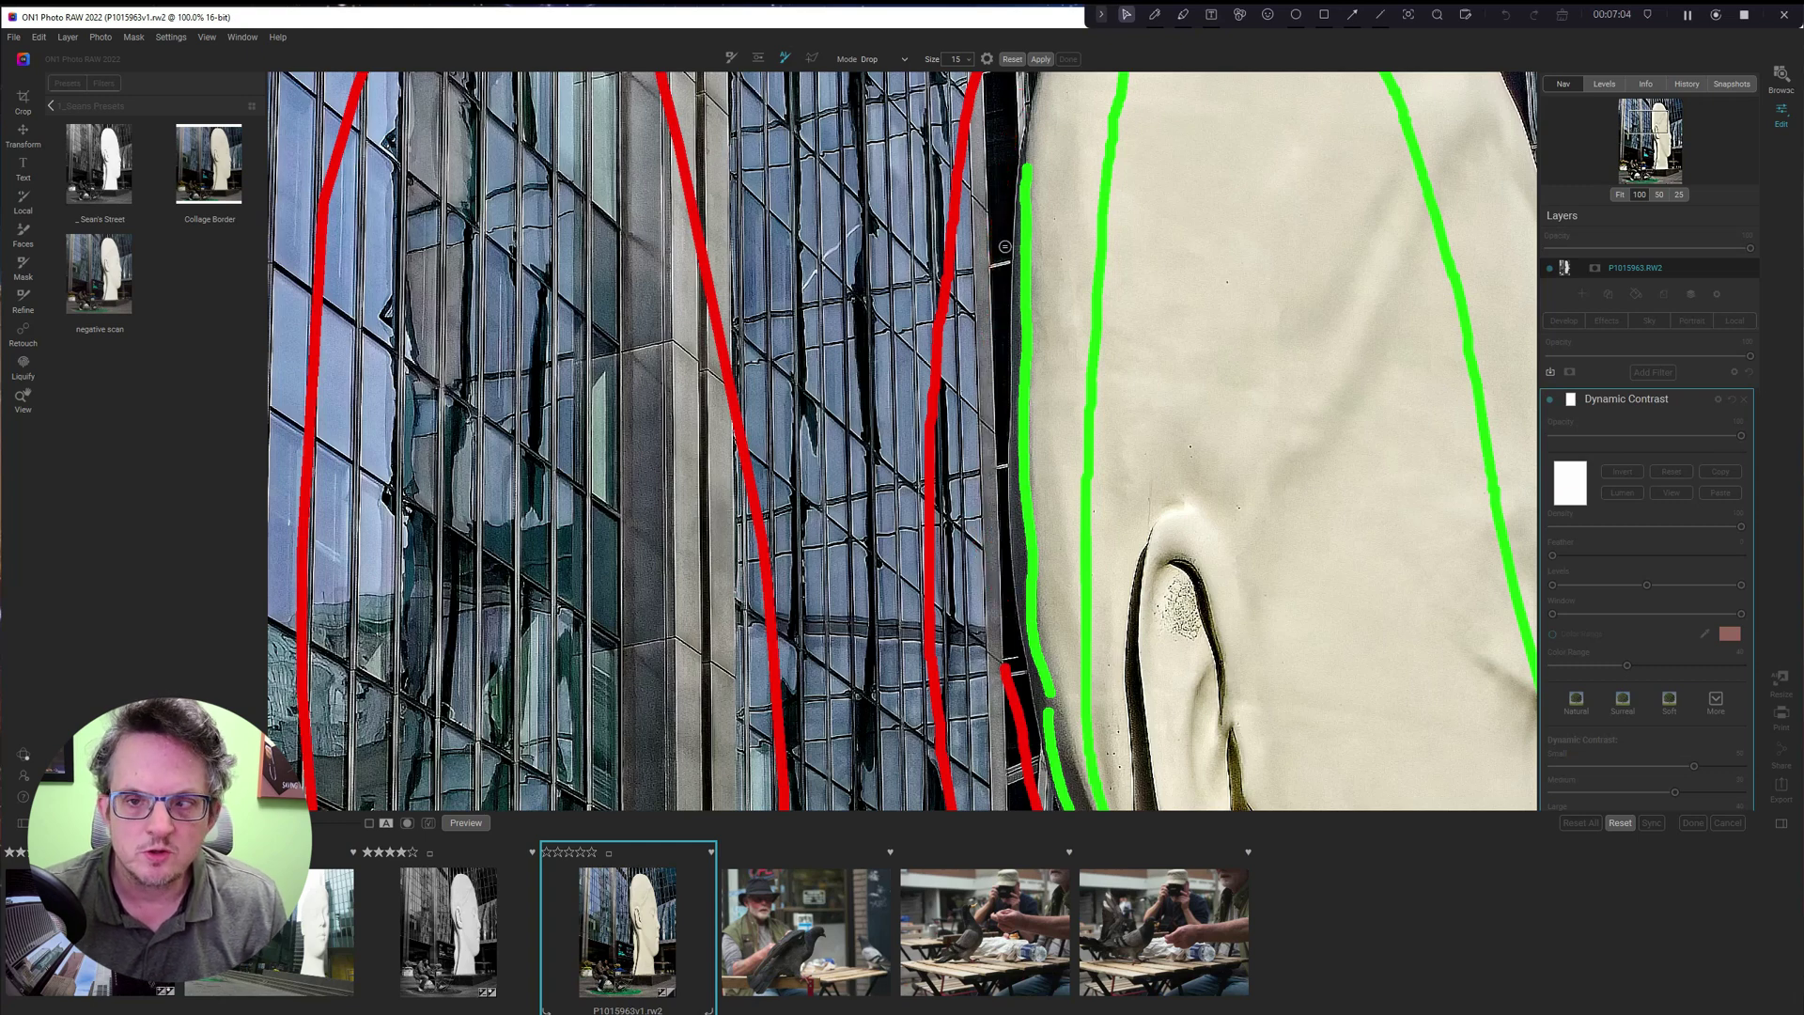
{"action": "mouse_move", "coordinate": [1002, 156]}
{"action": "left_mouse_down"}
{"action": "mouse_move", "coordinate": [971, 417]}
{"action": "mouse_move", "coordinate": [1006, 749]}
{"action": "left_mouse_up"}
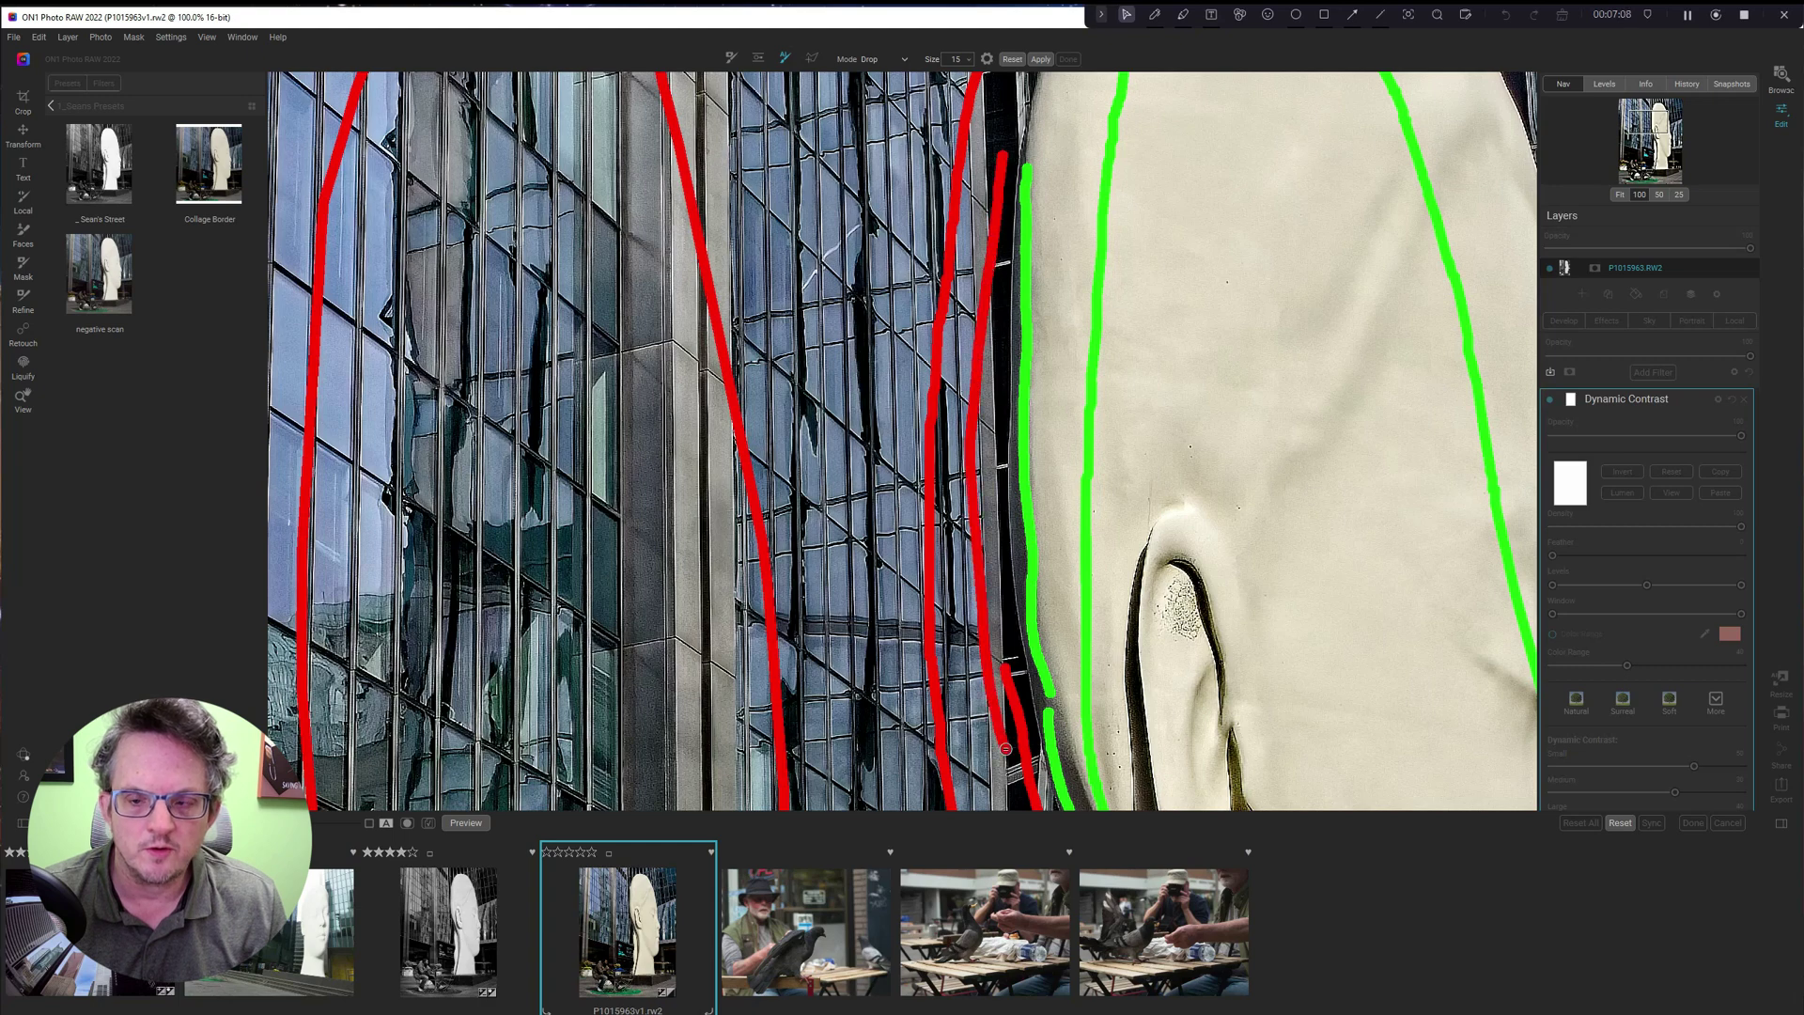
{"action": "left_click_drag", "start_coordinate": [997, 148], "coordinate": [974, 561]}
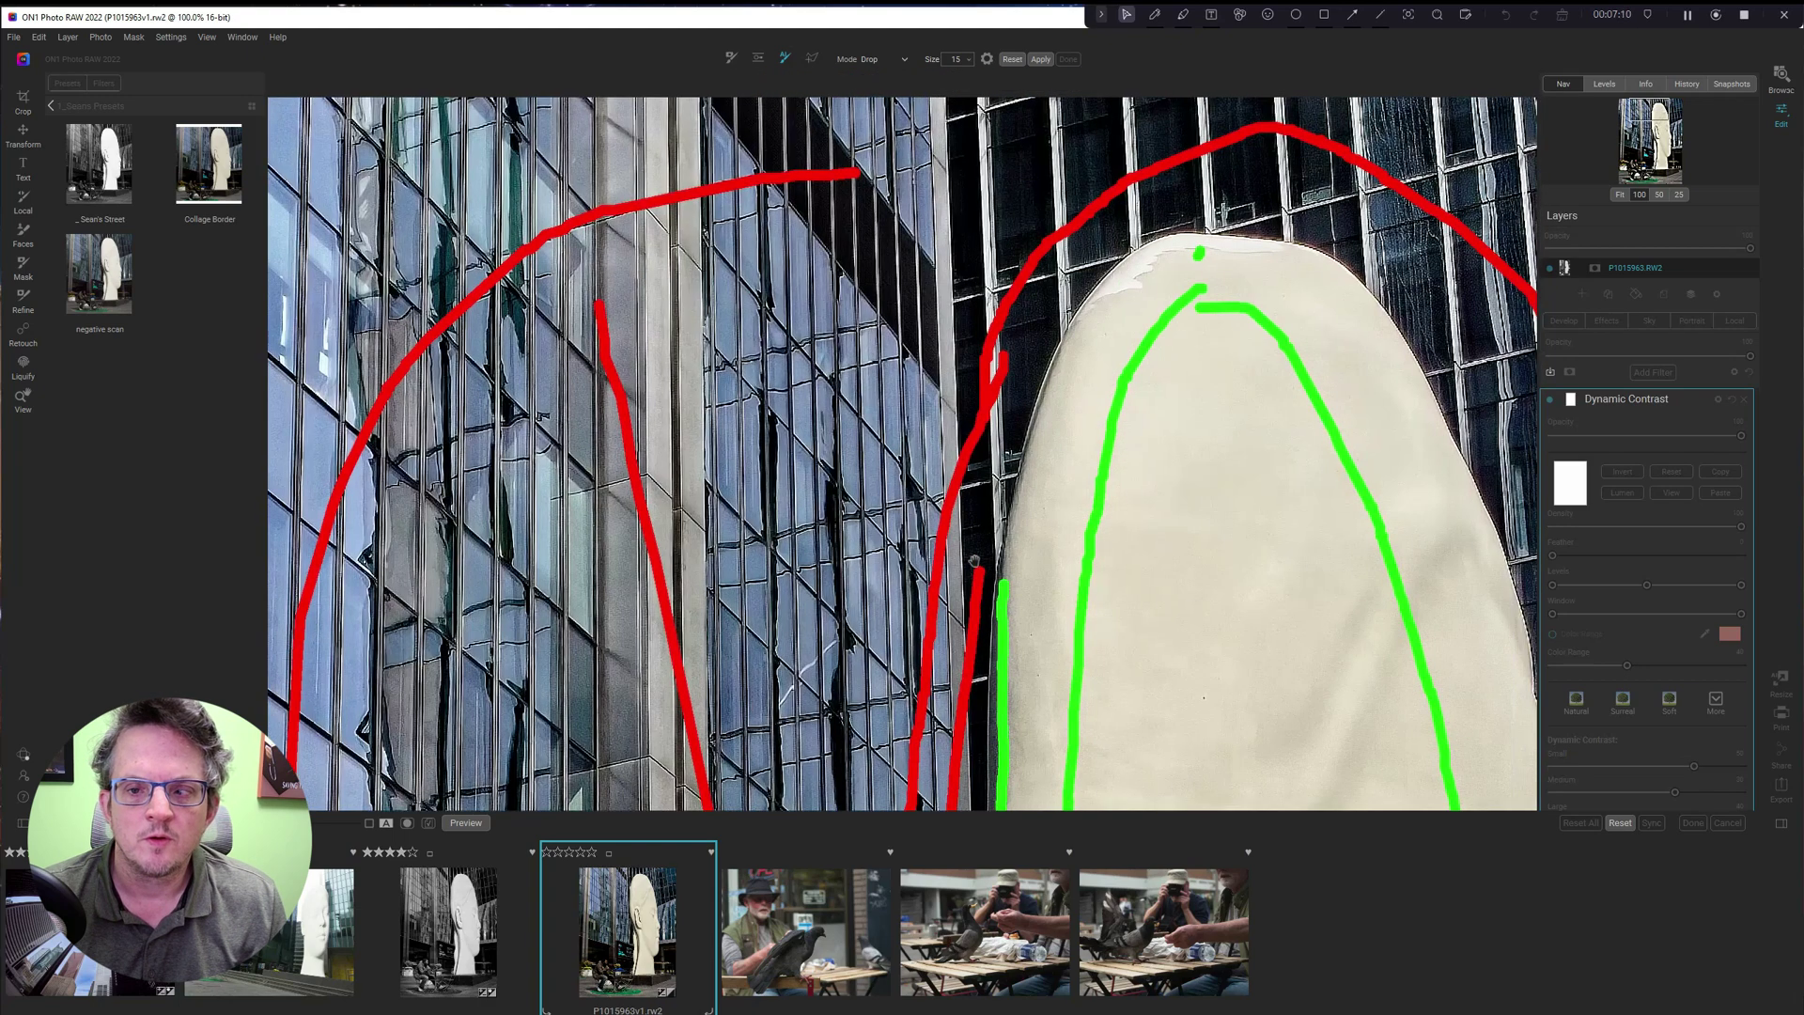
{"action": "left_click_drag", "start_coordinate": [1003, 427], "coordinate": [993, 500]}
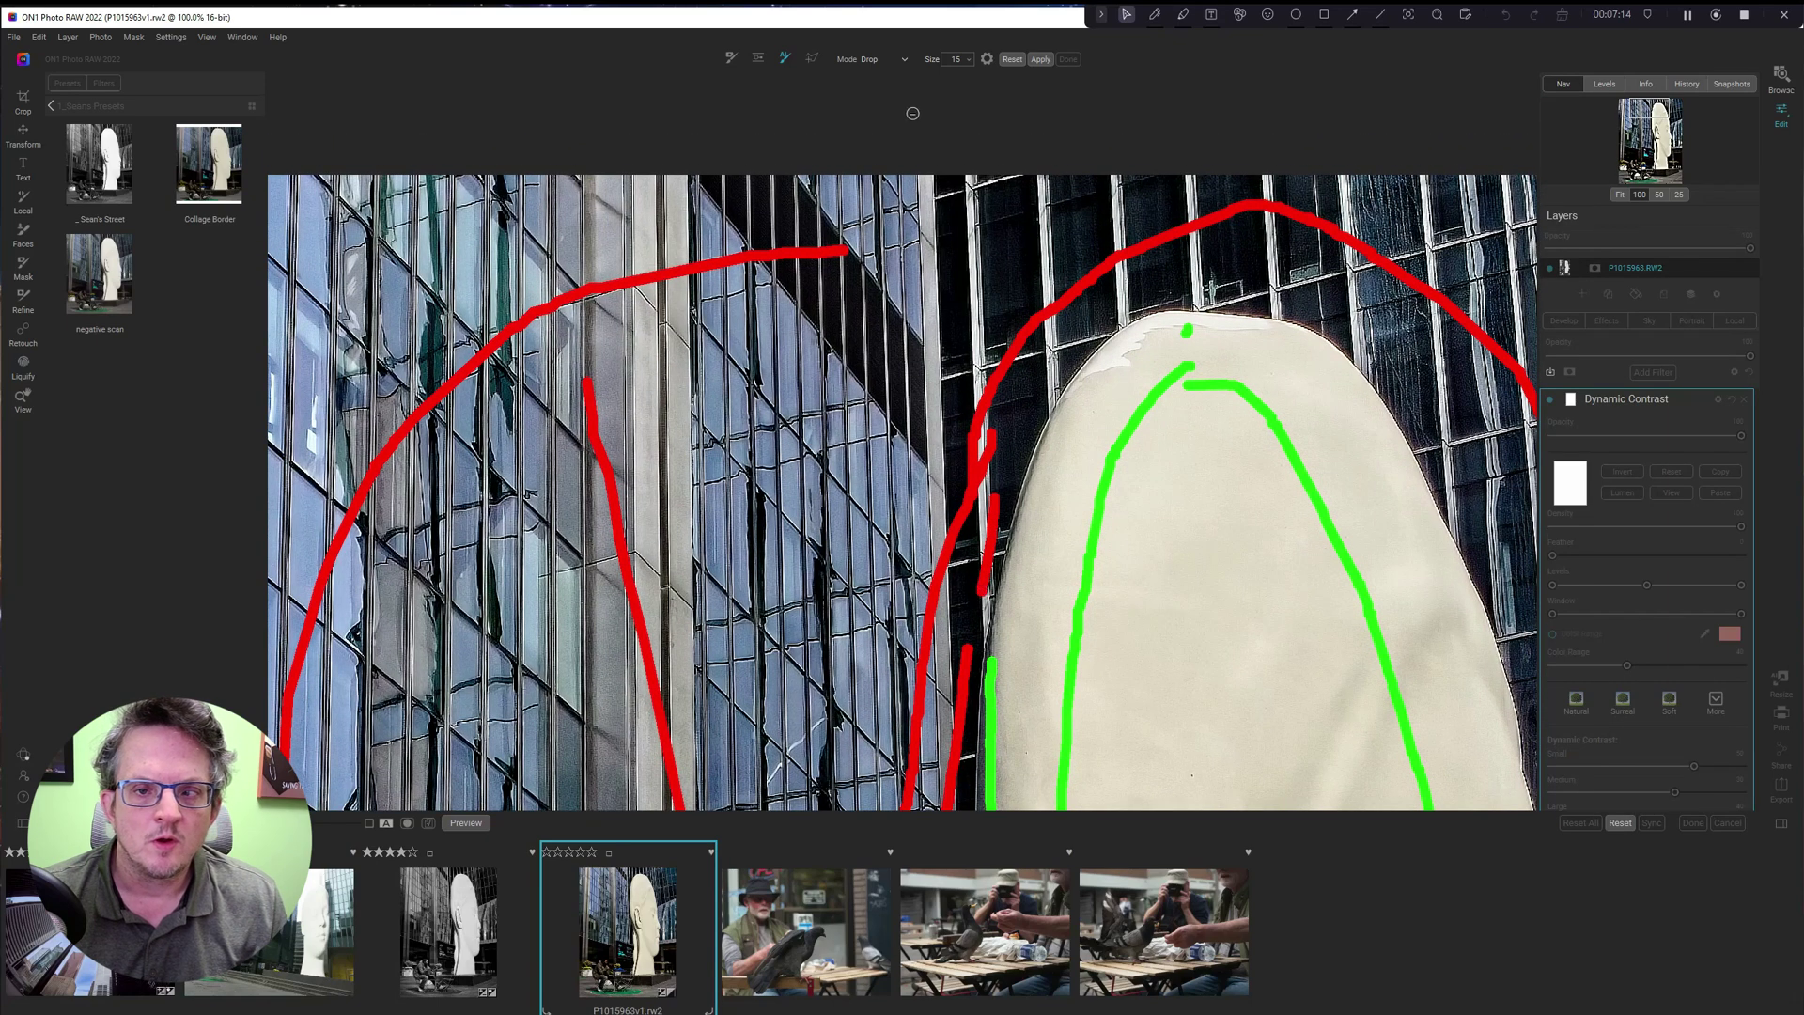
Add Keep strokes along the upper back edge and over the crown of the head, undoing any stroke that strays onto the building.
{"action": "left_click", "coordinate": [900, 62]}
{"action": "left_click", "coordinate": [892, 73]}
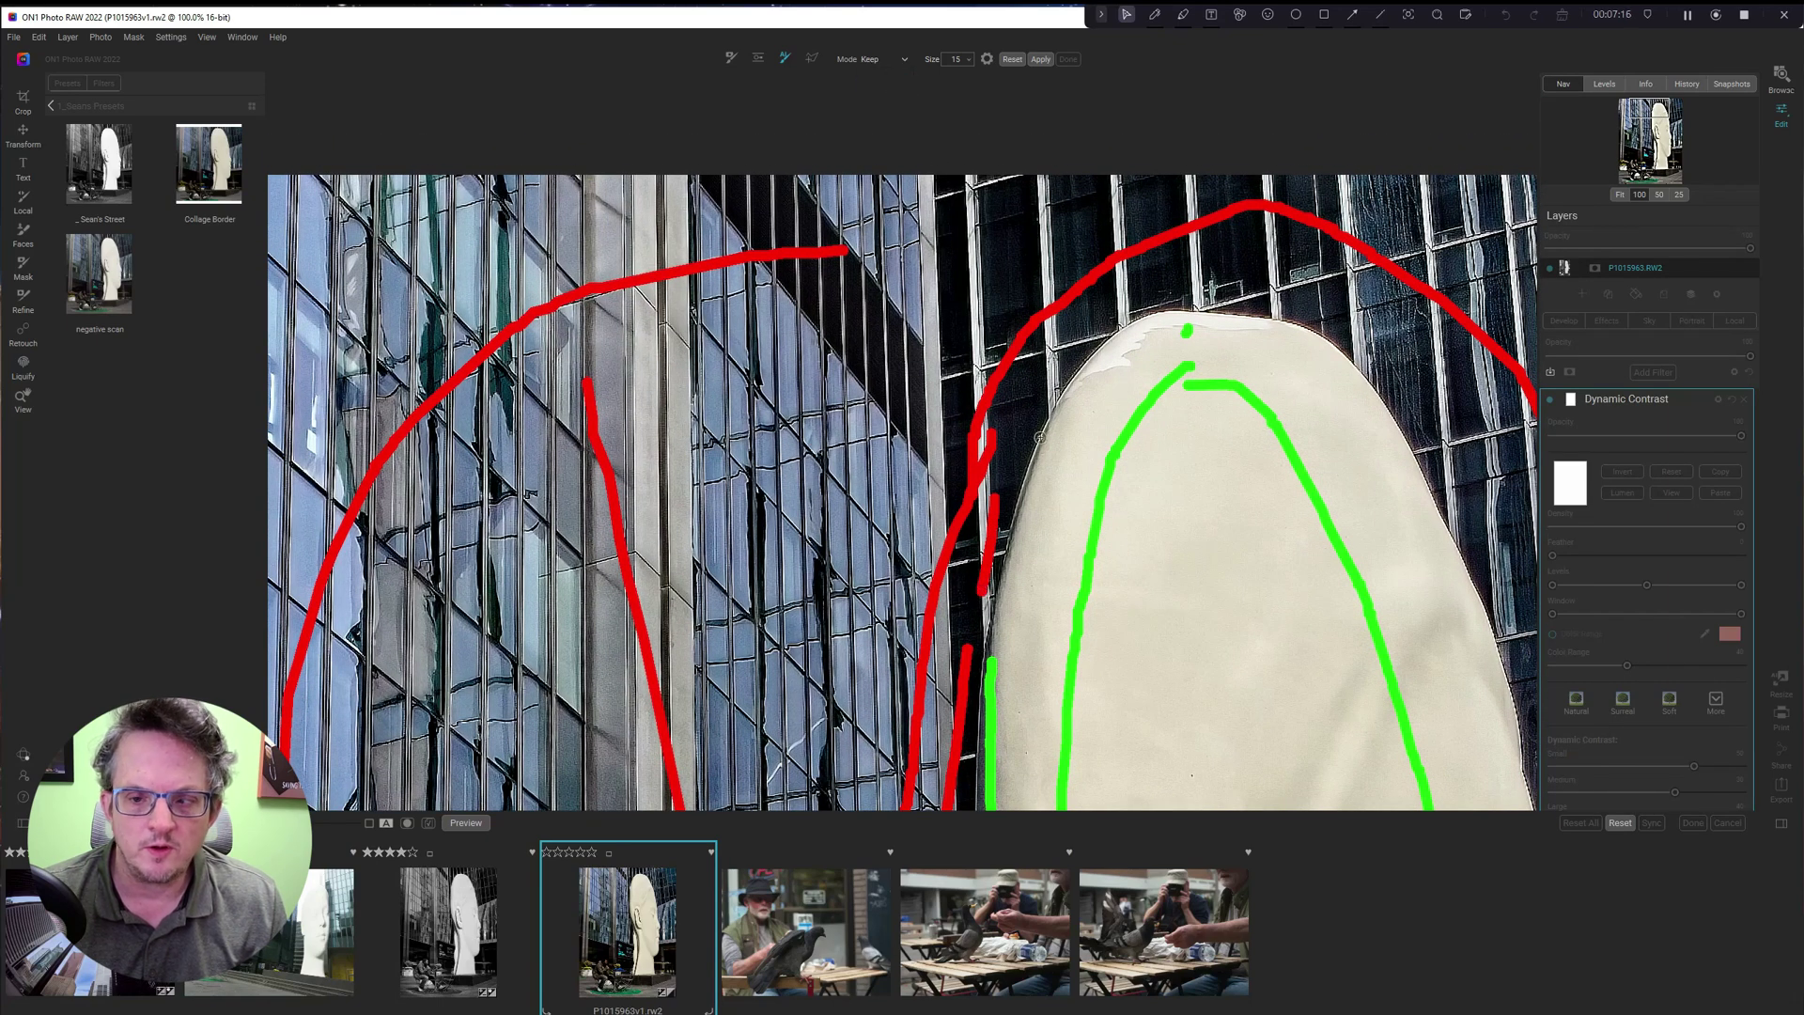
{"action": "left_click_drag", "start_coordinate": [1033, 513], "coordinate": [1005, 652]}
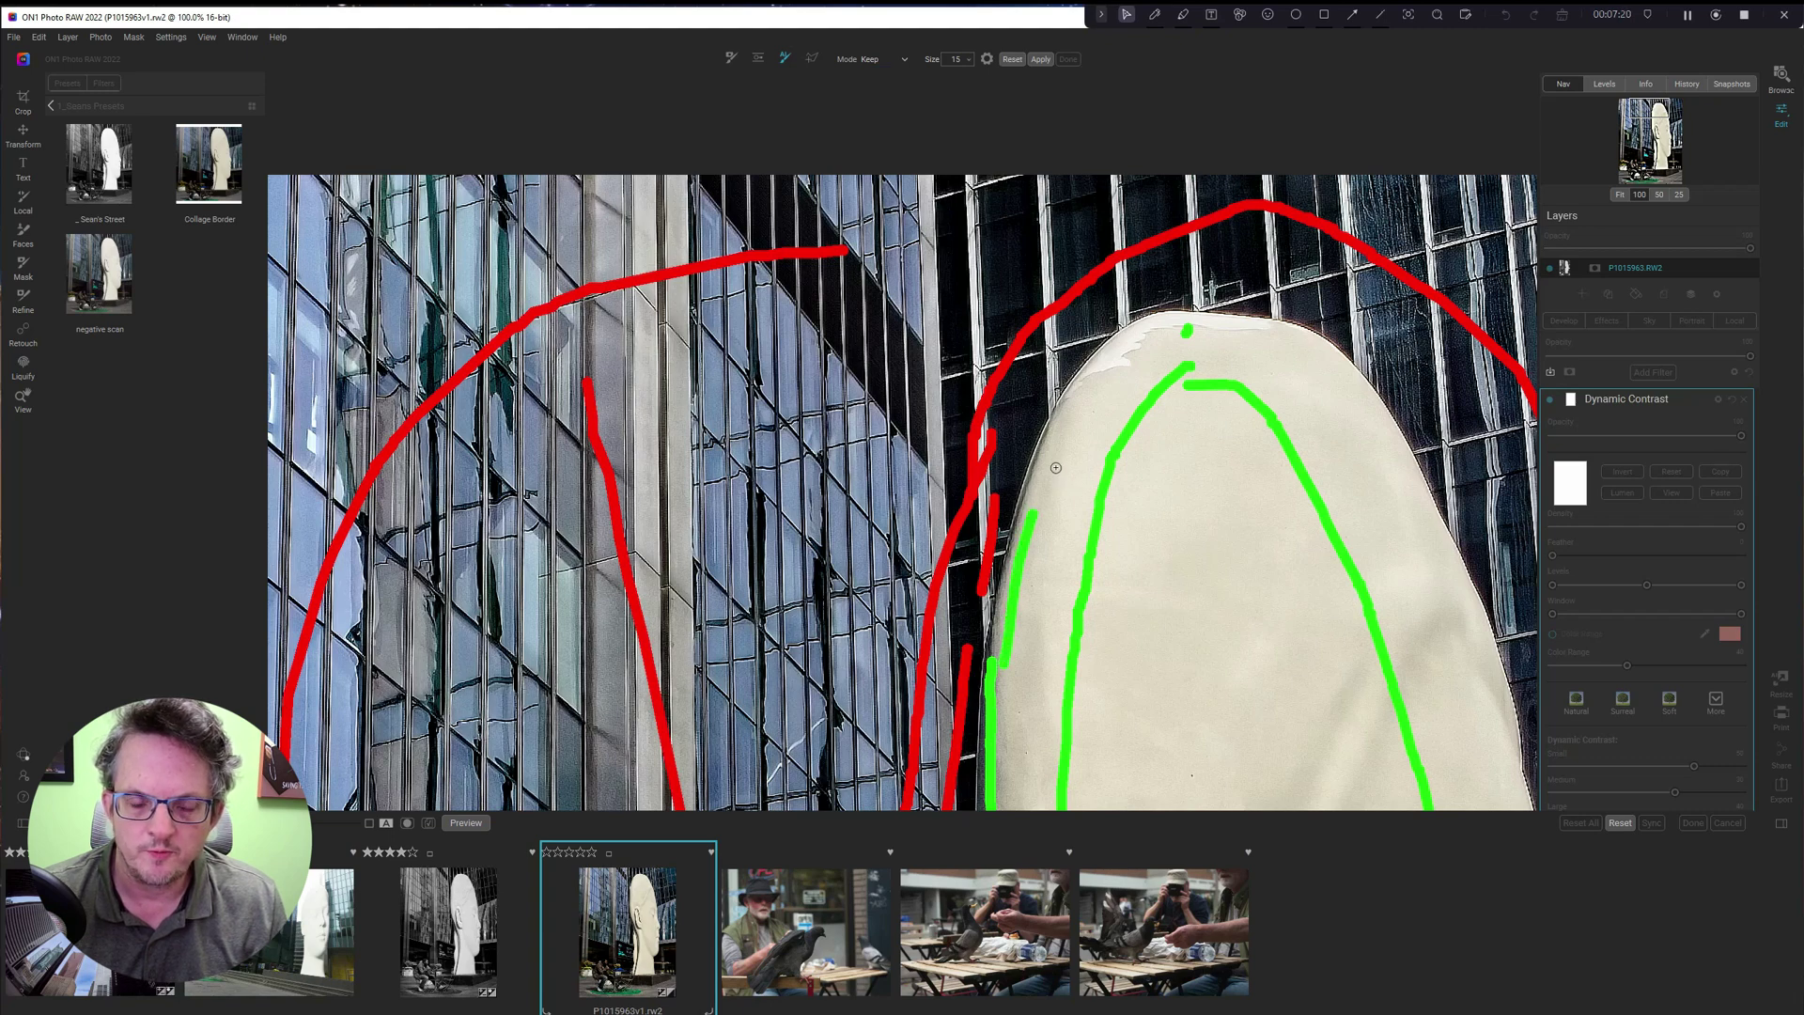
{"action": "mouse_move", "coordinate": [1056, 467]}
{"action": "left_mouse_down"}
{"action": "mouse_move", "coordinate": [1069, 423]}
{"action": "mouse_move", "coordinate": [1141, 361]}
{"action": "mouse_move", "coordinate": [1202, 345]}
{"action": "mouse_move", "coordinate": [1273, 365]}
{"action": "mouse_move", "coordinate": [1455, 578]}
{"action": "mouse_move", "coordinate": [1494, 416]}
{"action": "left_mouse_up"}
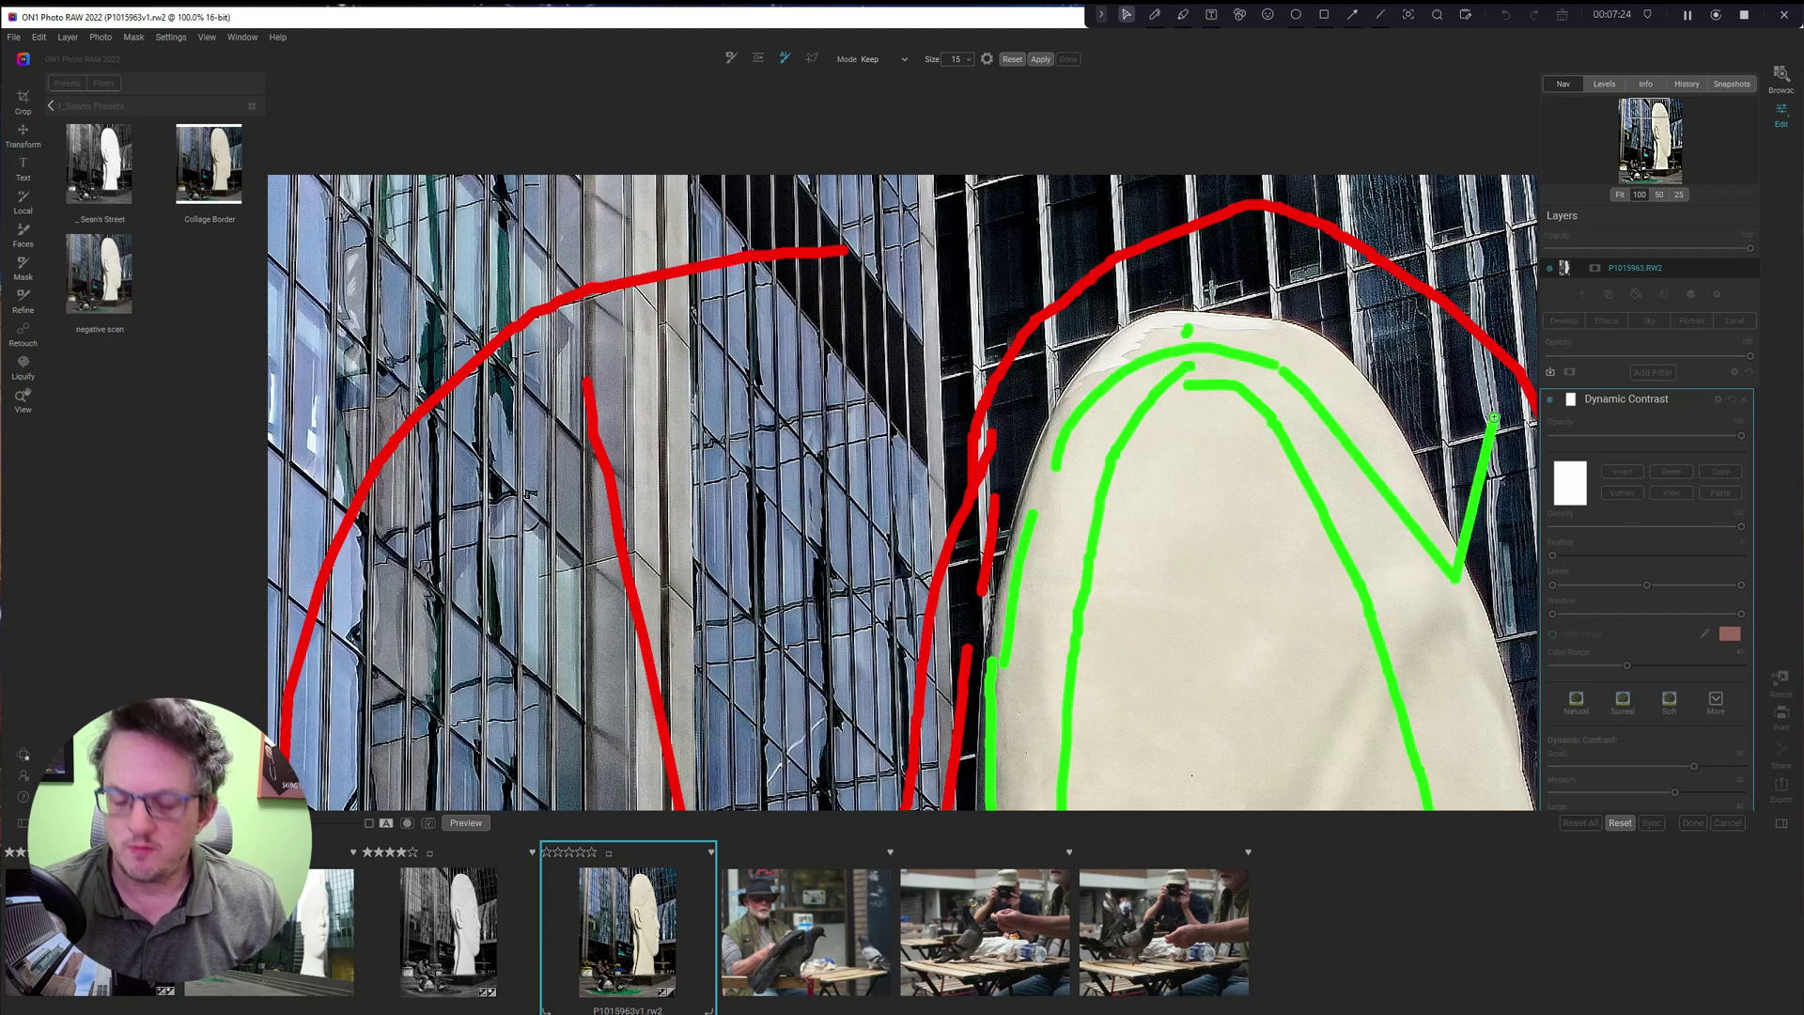
{"action": "key", "text": "ctrl+z"}
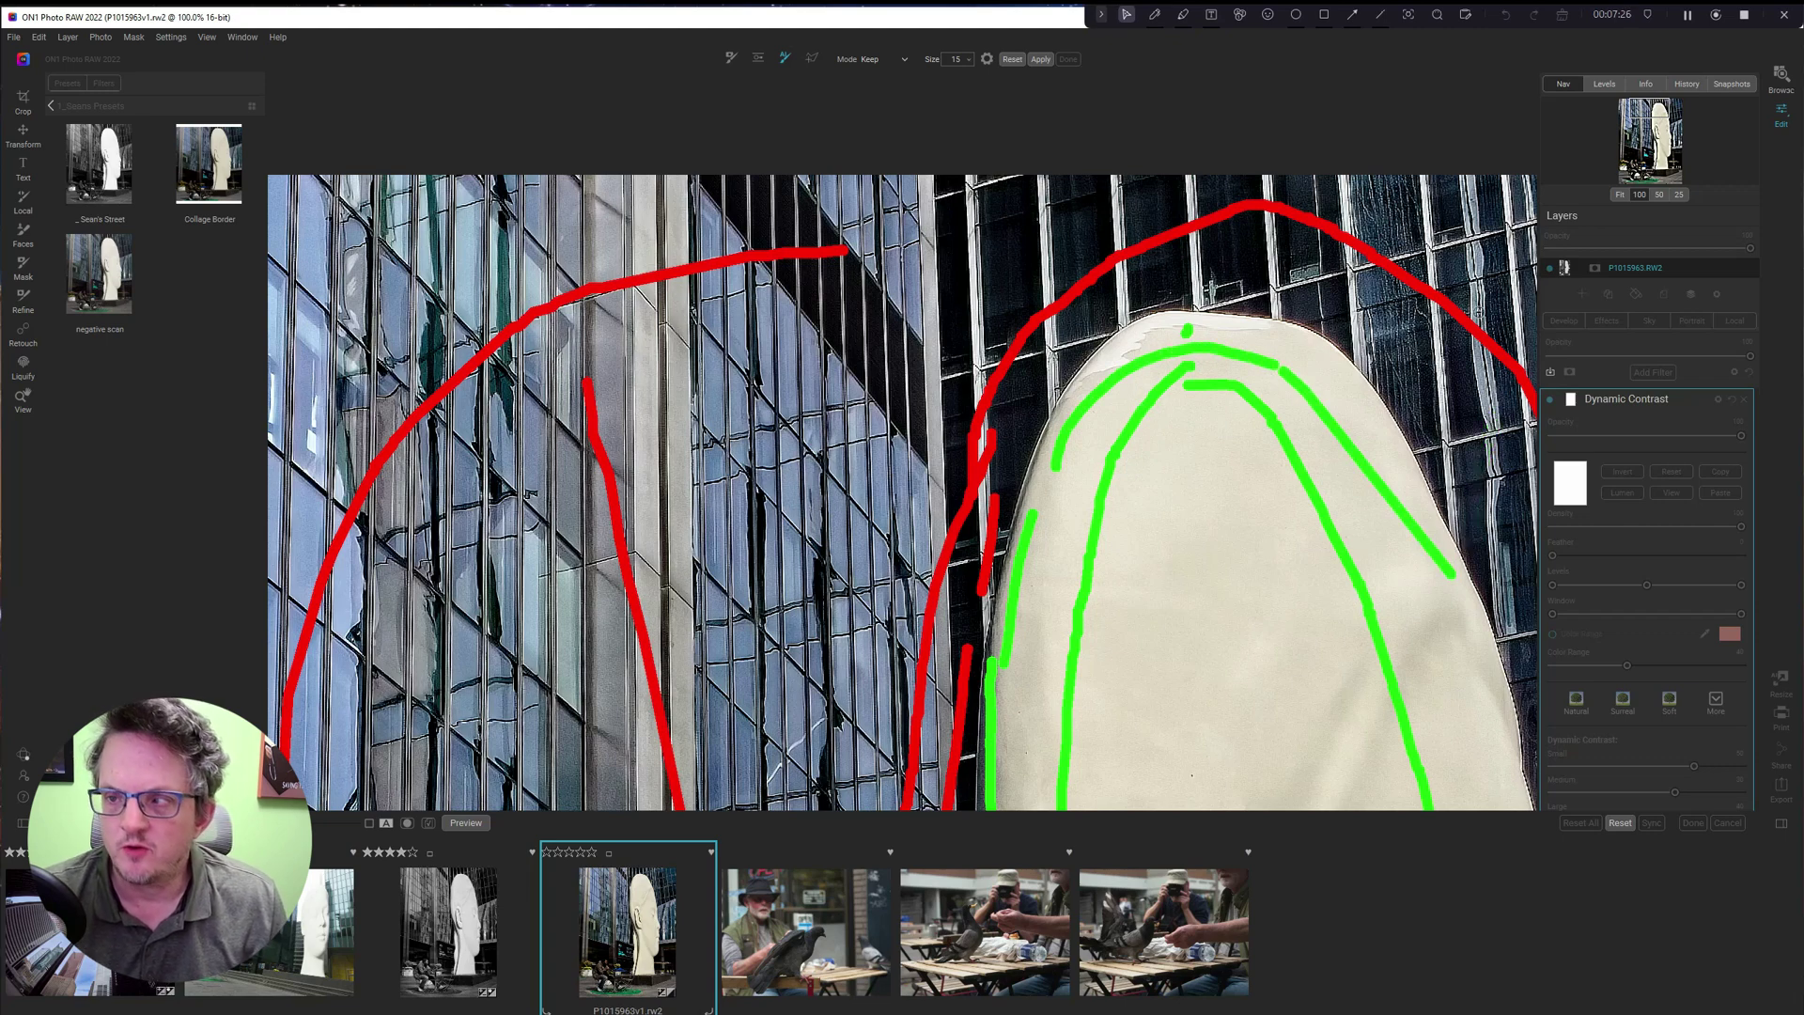
Apply the Keep and Drop strokes to generate the sculpture mask and finish the Quick Mask.
{"action": "left_click", "coordinate": [1617, 195]}
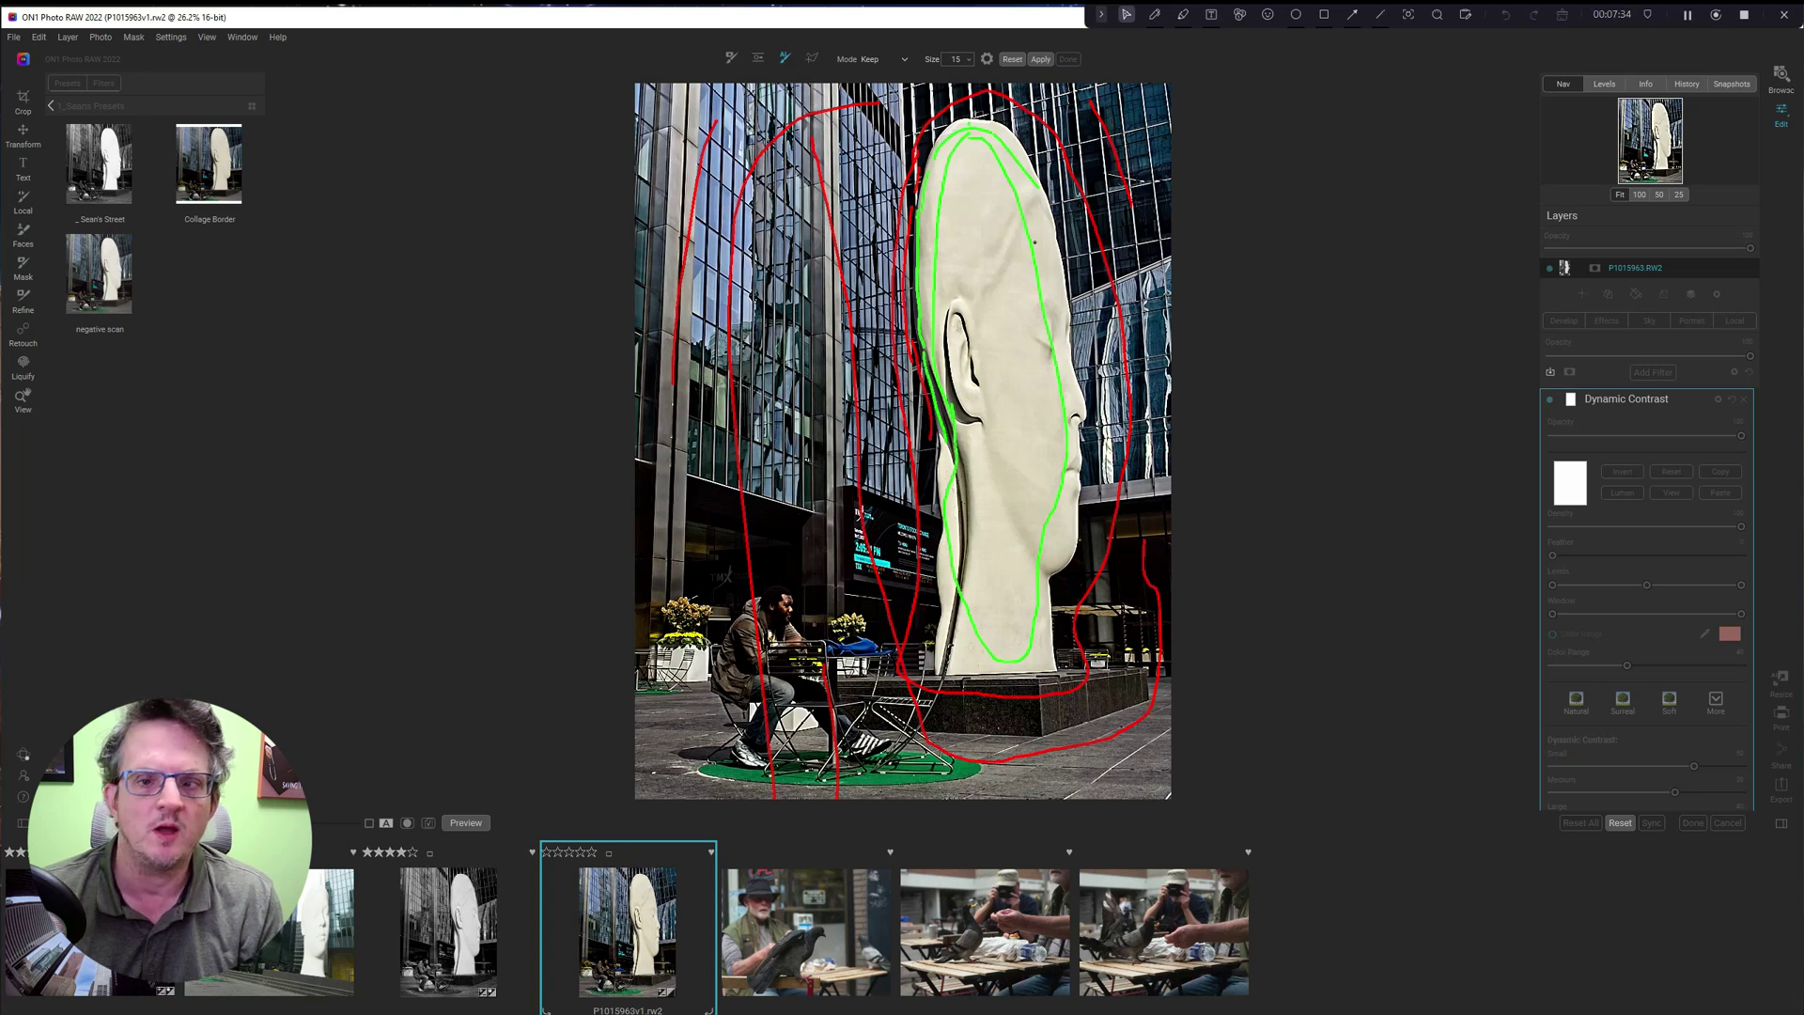
{"action": "left_click", "coordinate": [1040, 59]}
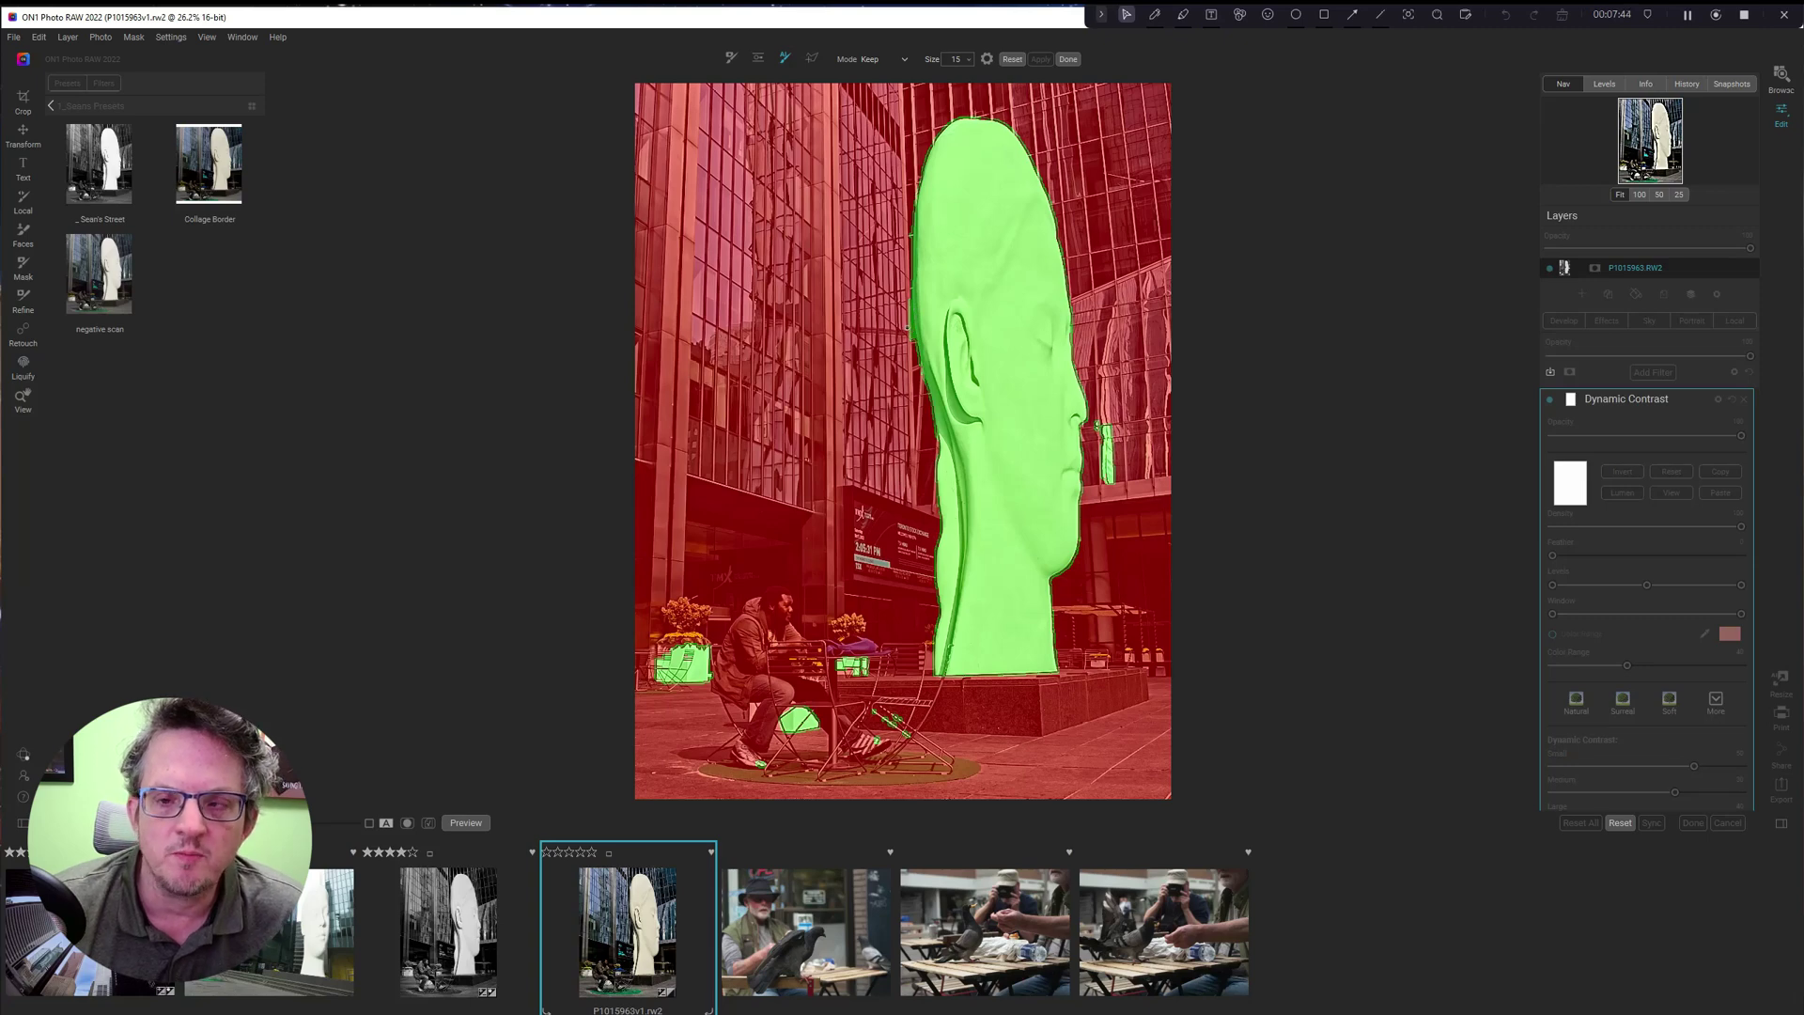
{"action": "left_click", "coordinate": [1068, 59]}
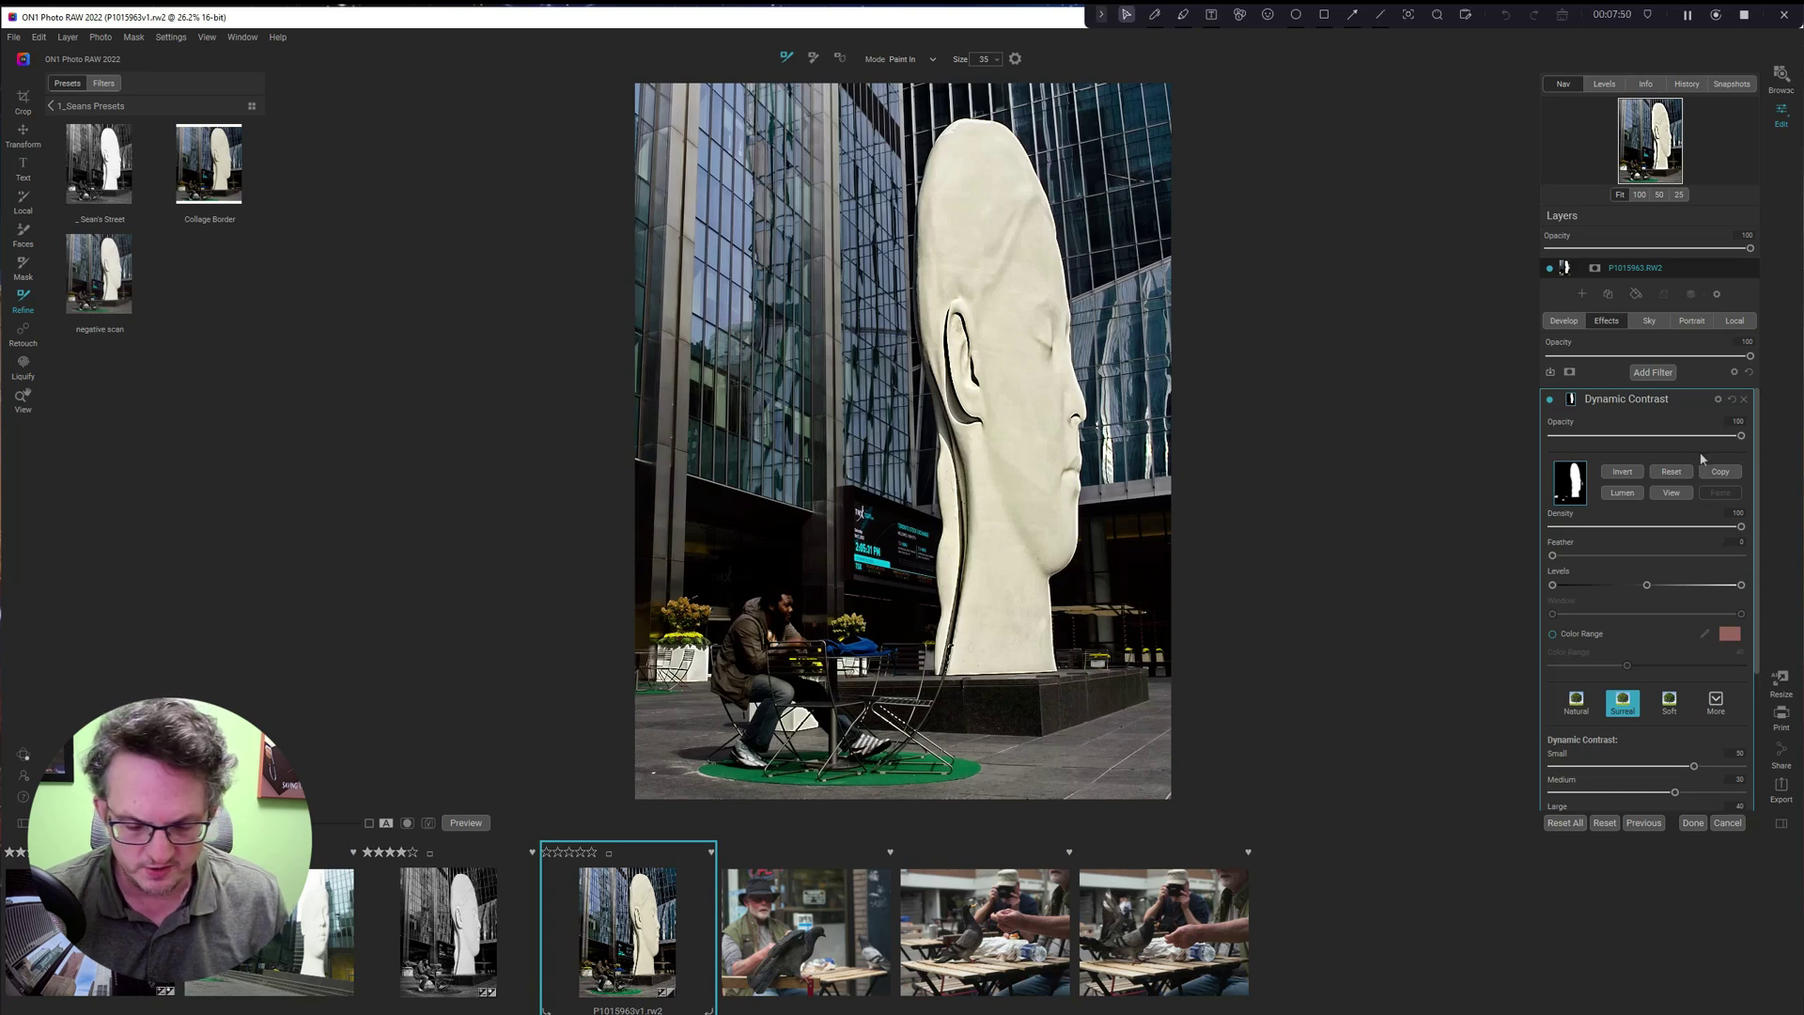
Display the mask overlay and paint out the dark building sliver behind the head at ear level with the Masking Brush, undoing the mistaken paint-in stroke.
{"action": "key", "text": "ctrl+m"}
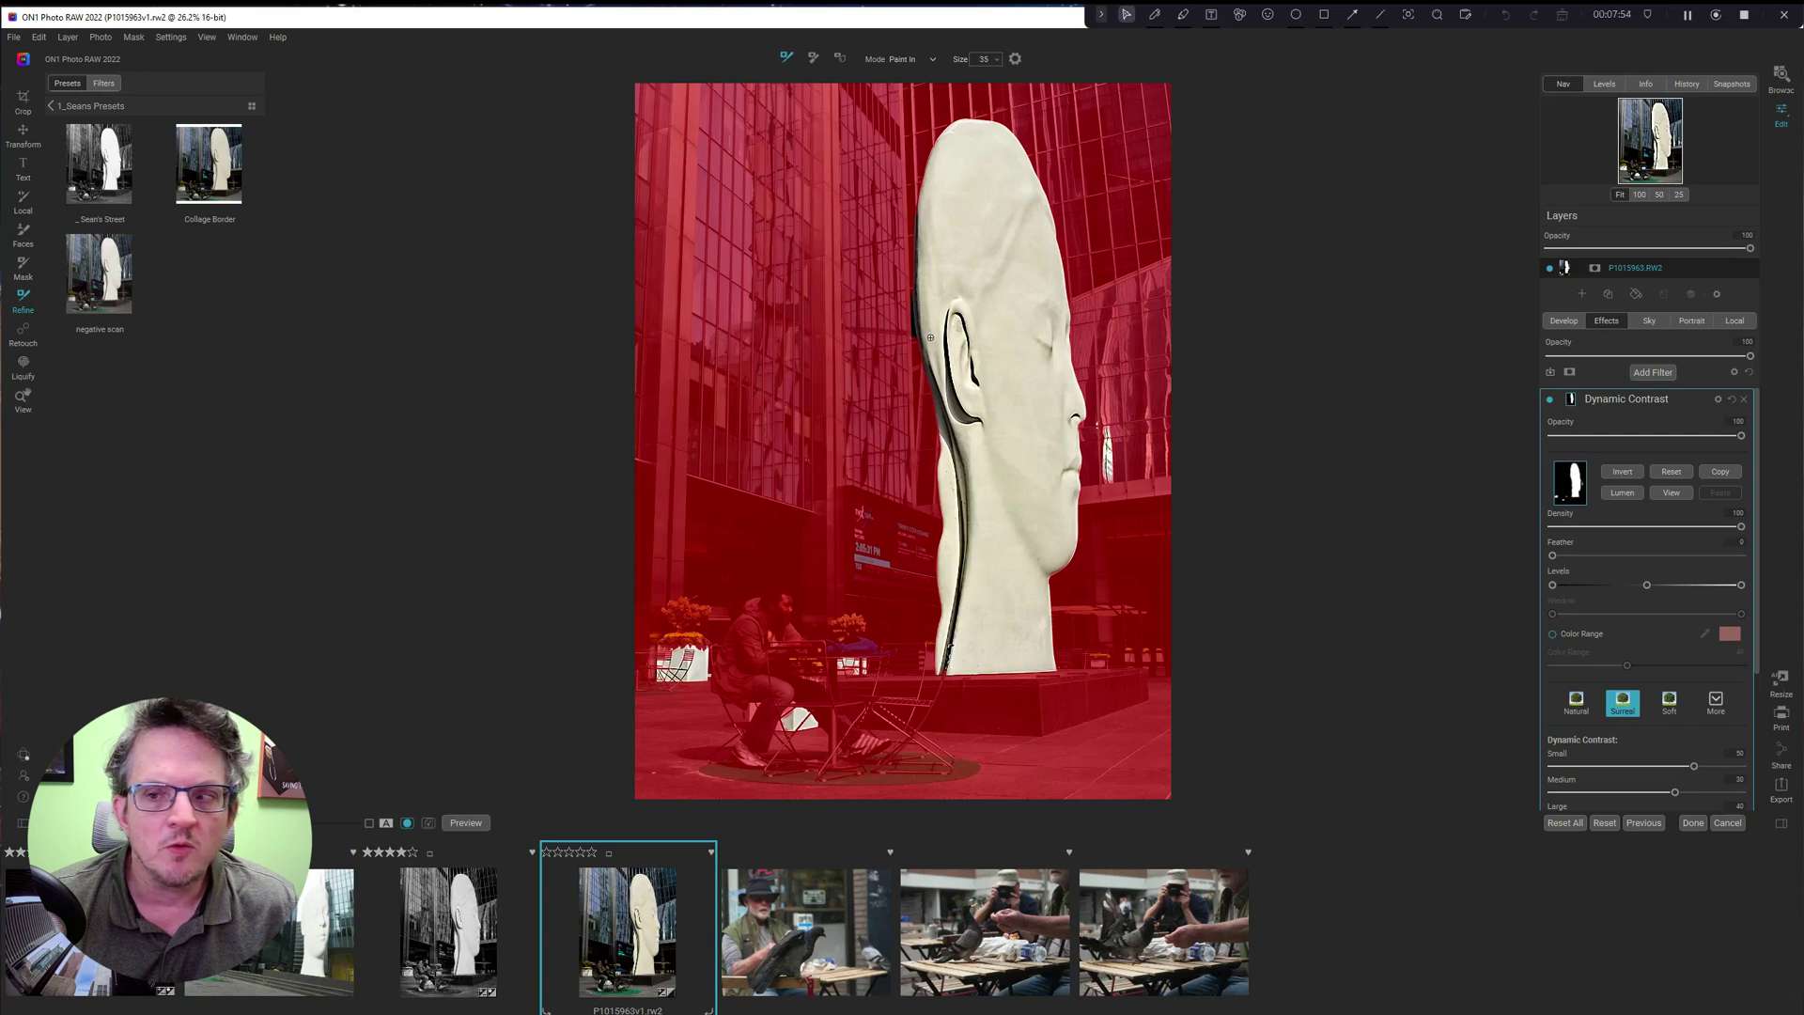
{"action": "left_click", "coordinate": [1639, 195]}
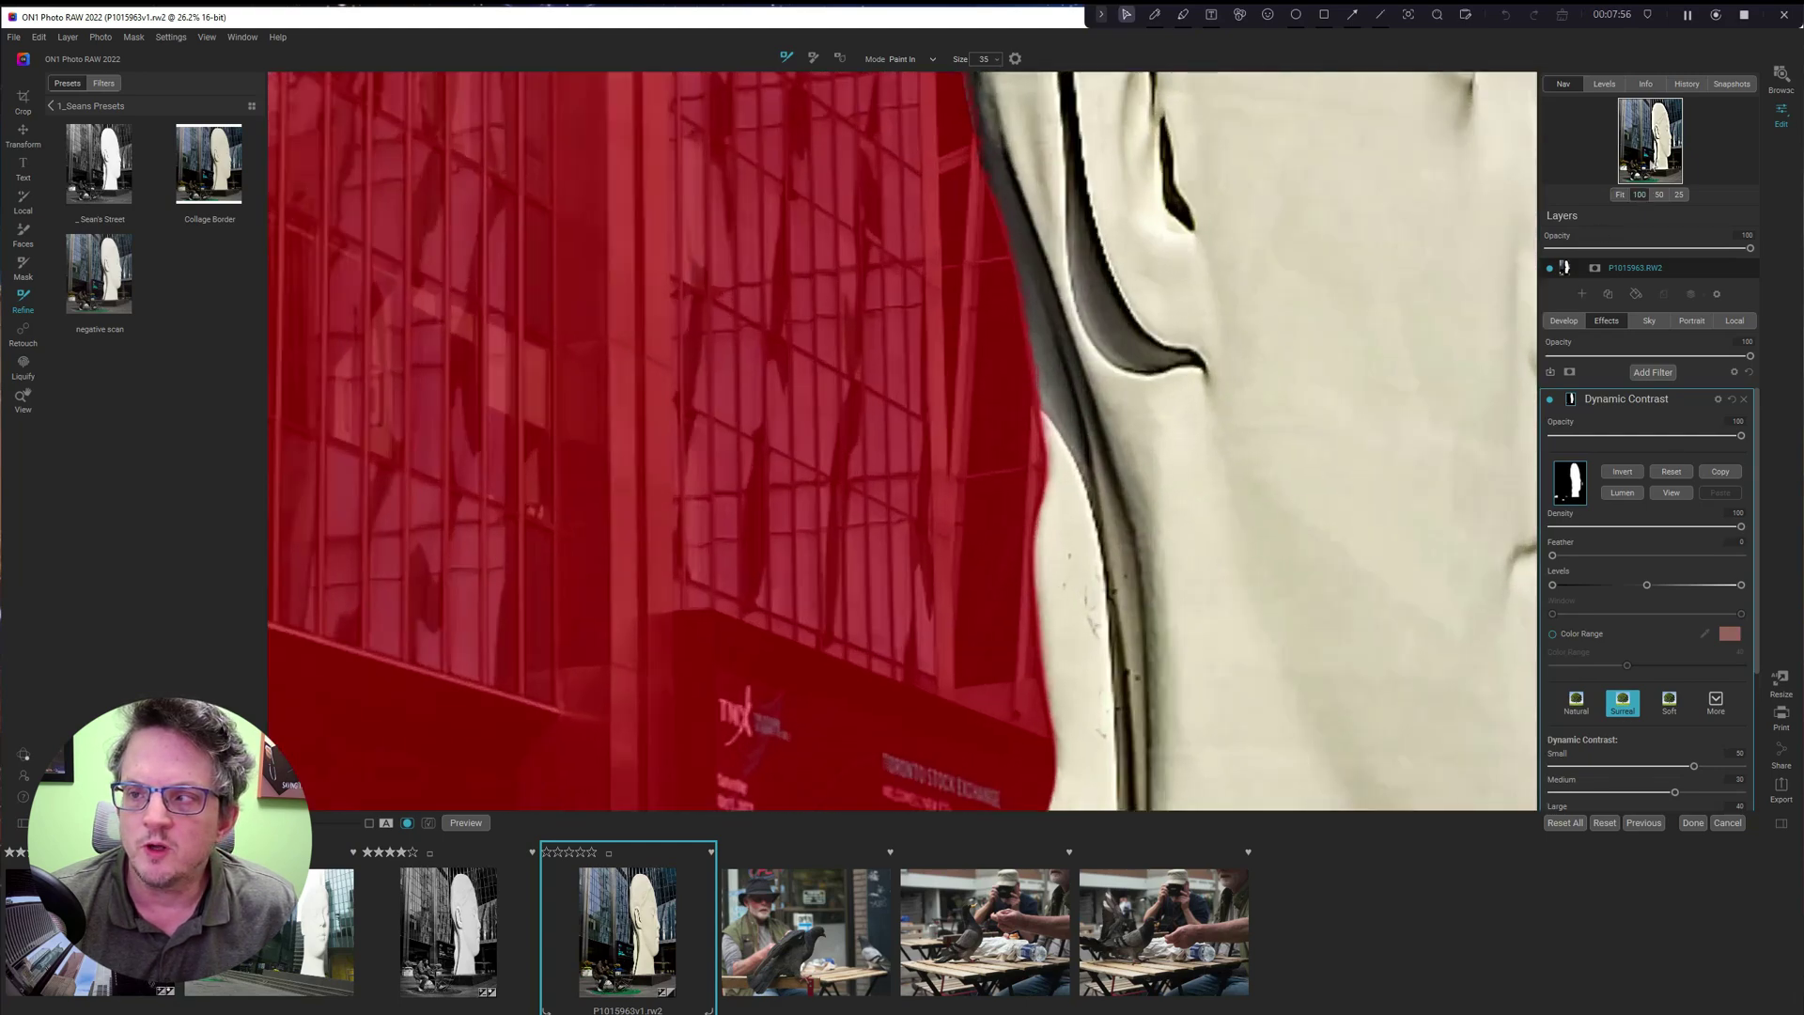
{"action": "scroll", "coordinate": [1534, 253], "scroll_direction": "up", "scroll_amount": 5}
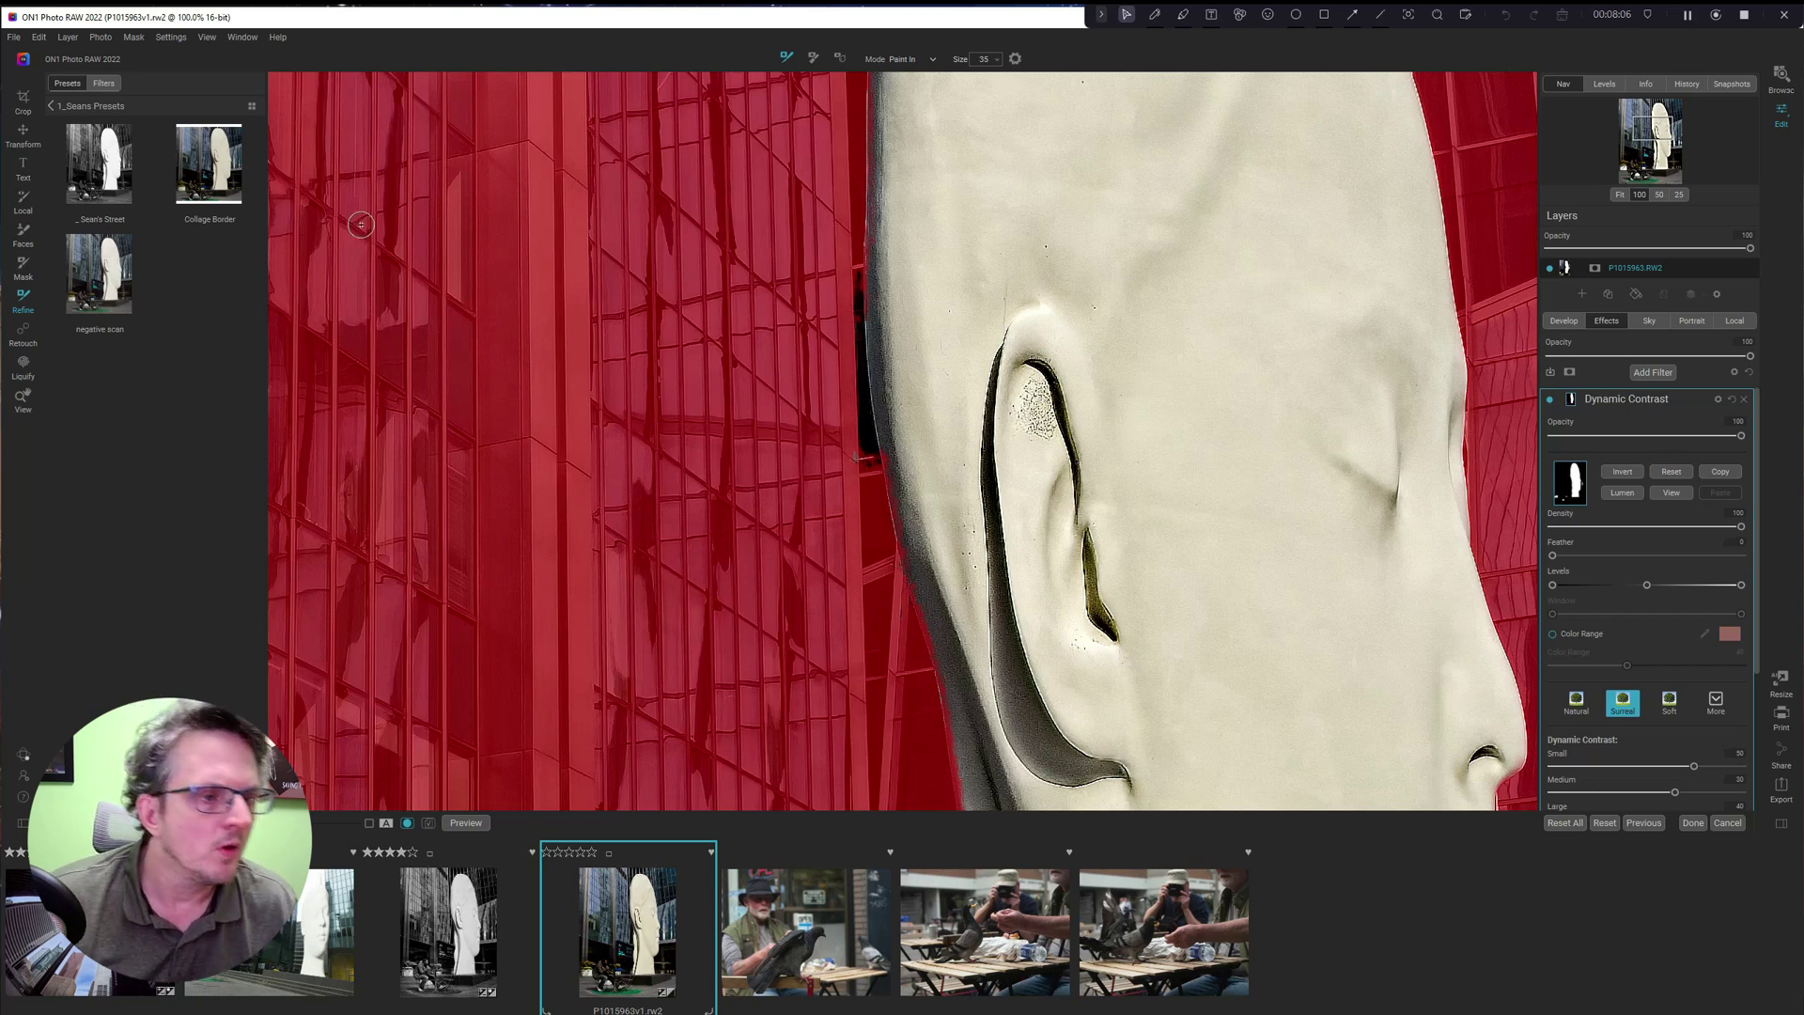
{"action": "left_click", "coordinate": [23, 266]}
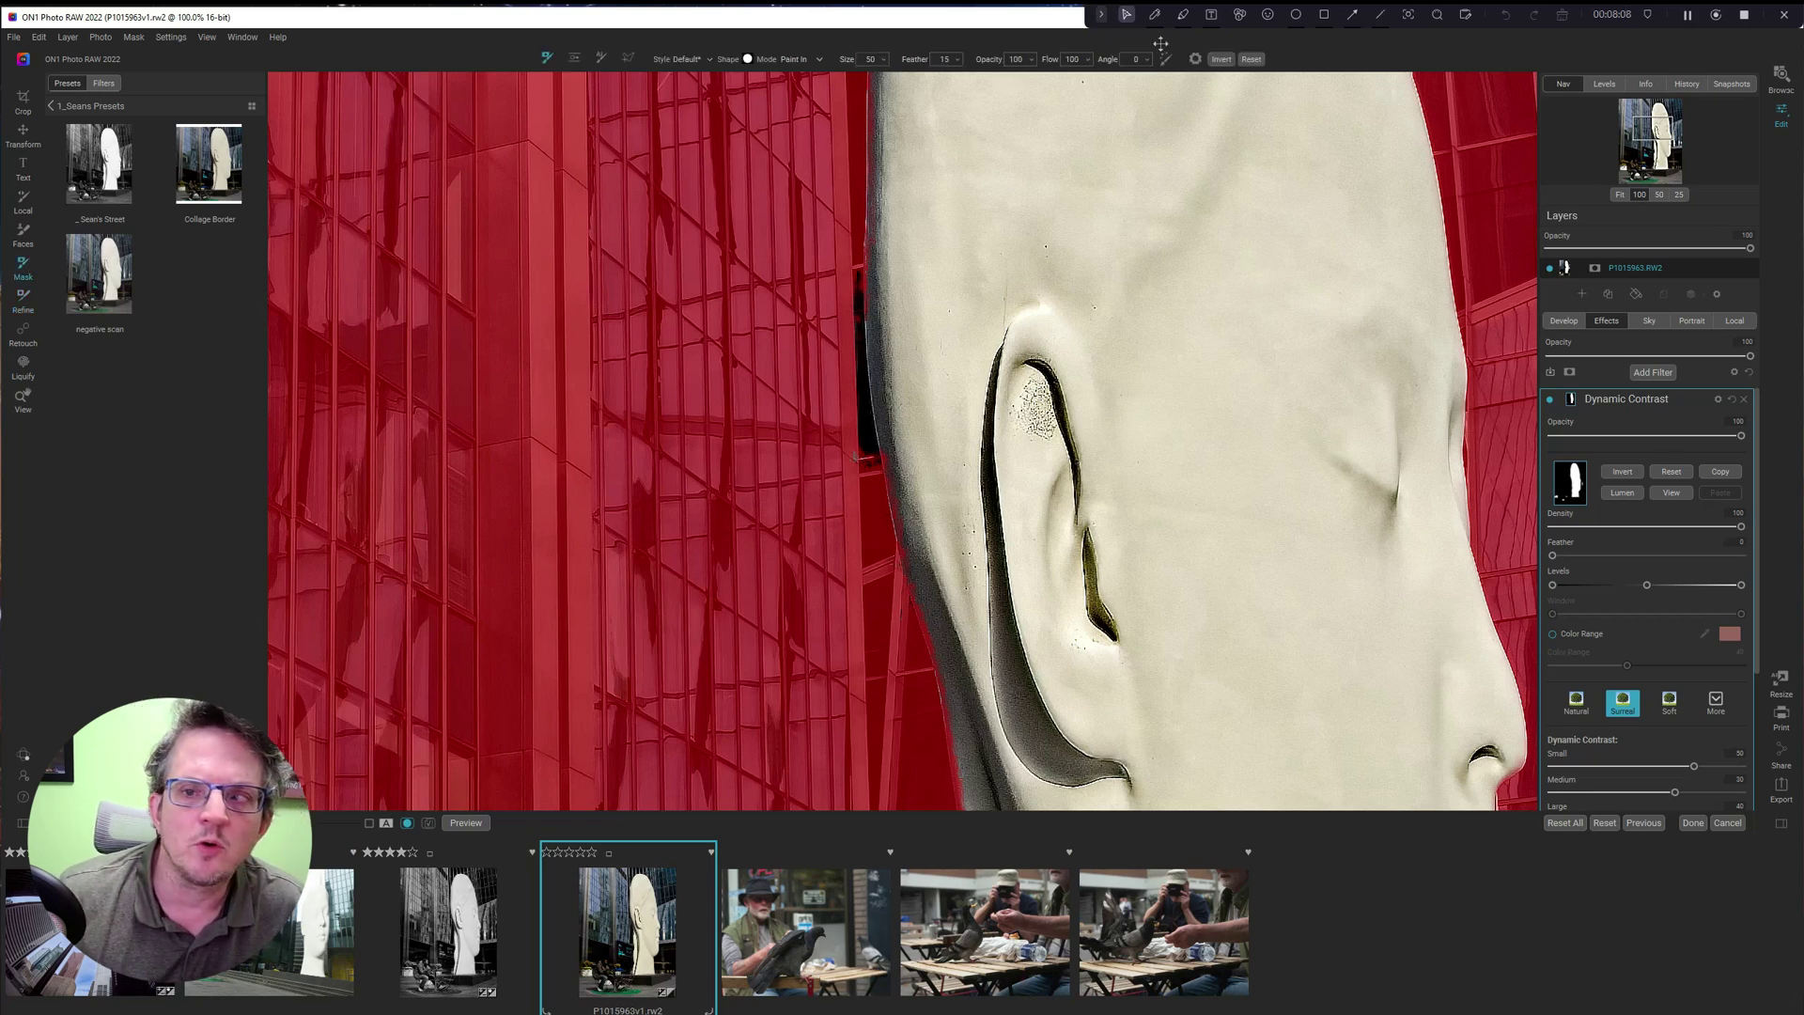
{"action": "left_click", "coordinate": [1196, 60]}
{"action": "left_click", "coordinate": [1196, 59]}
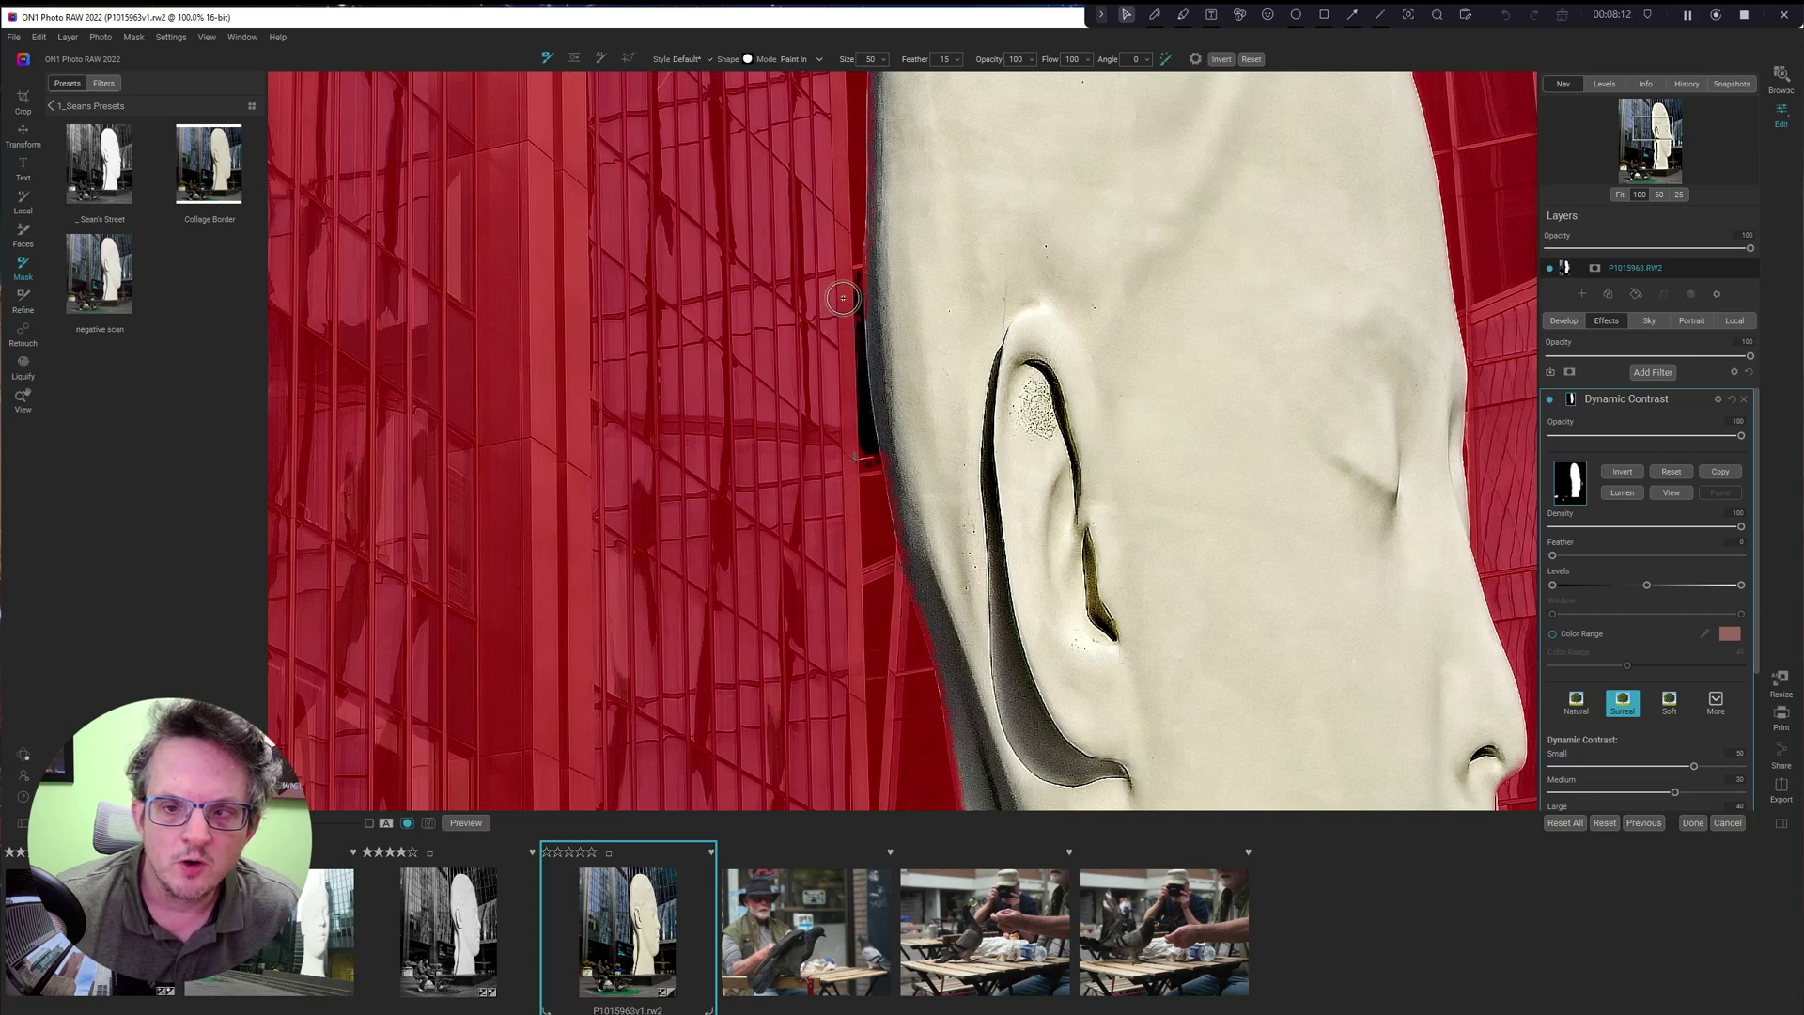
{"action": "left_click_drag", "start_coordinate": [852, 287], "coordinate": [852, 330]}
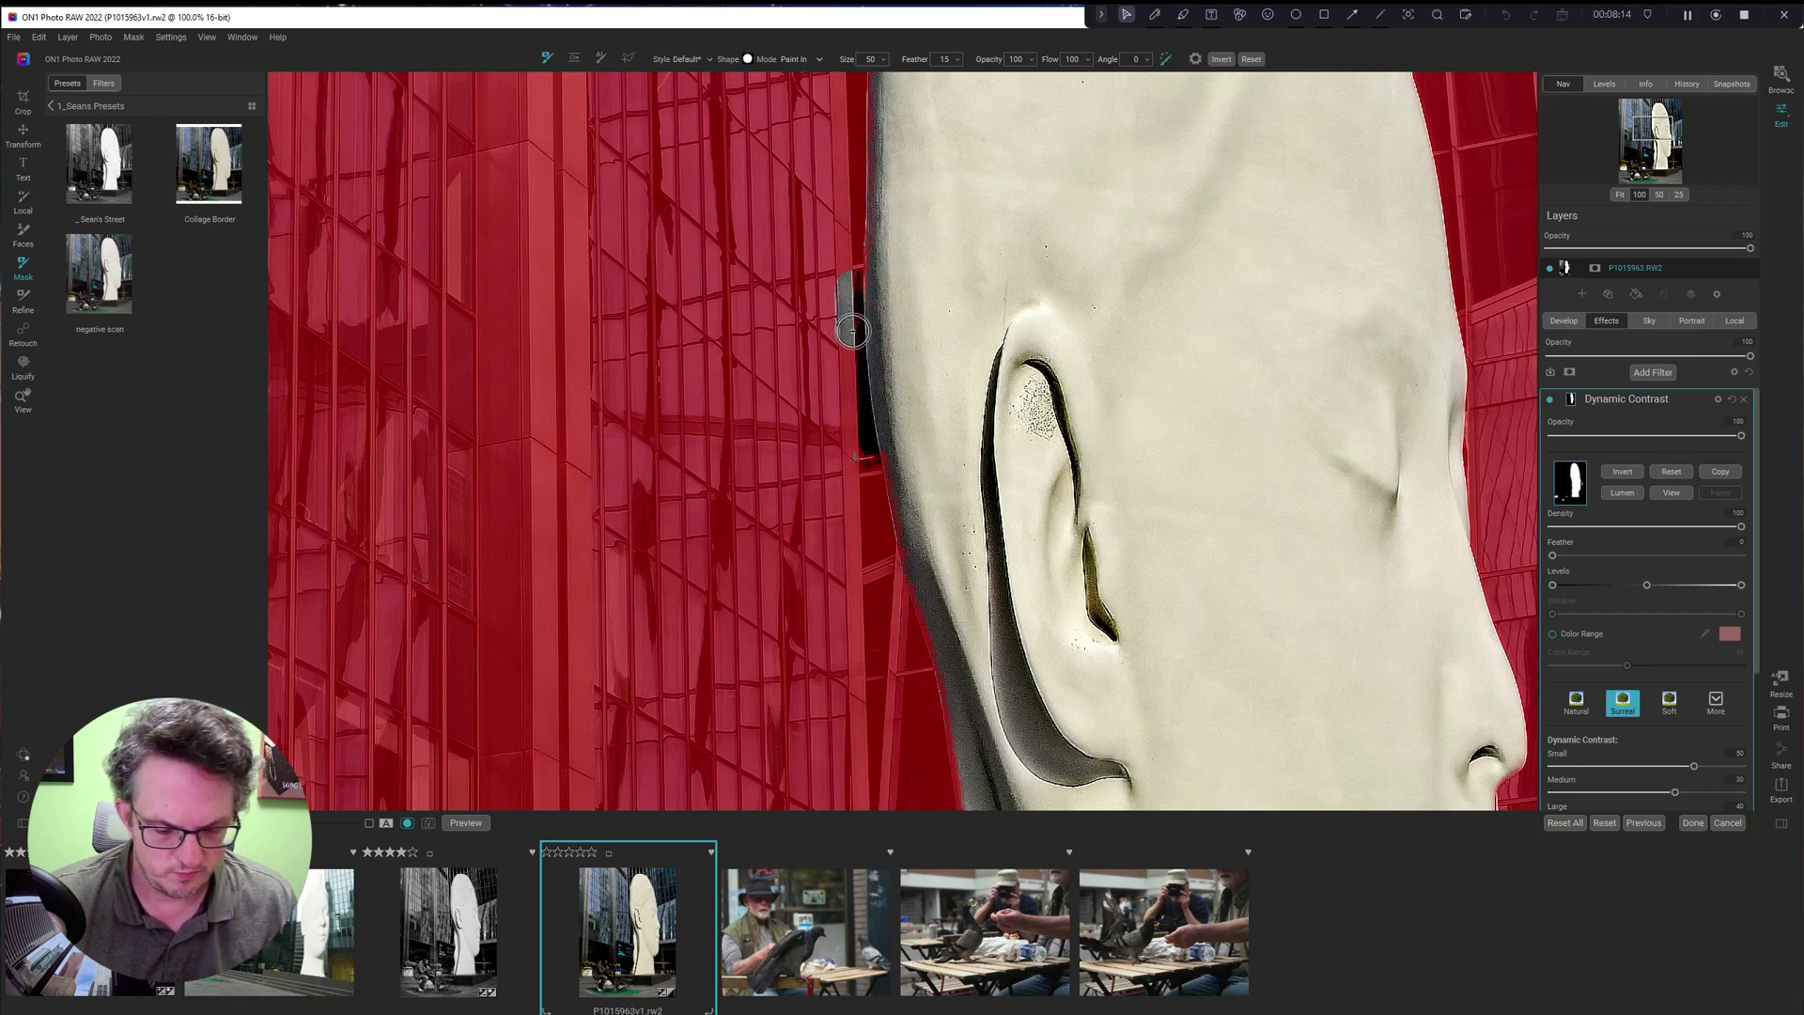
{"action": "key", "text": "ctrl+z"}
{"action": "key", "text": "alt"}
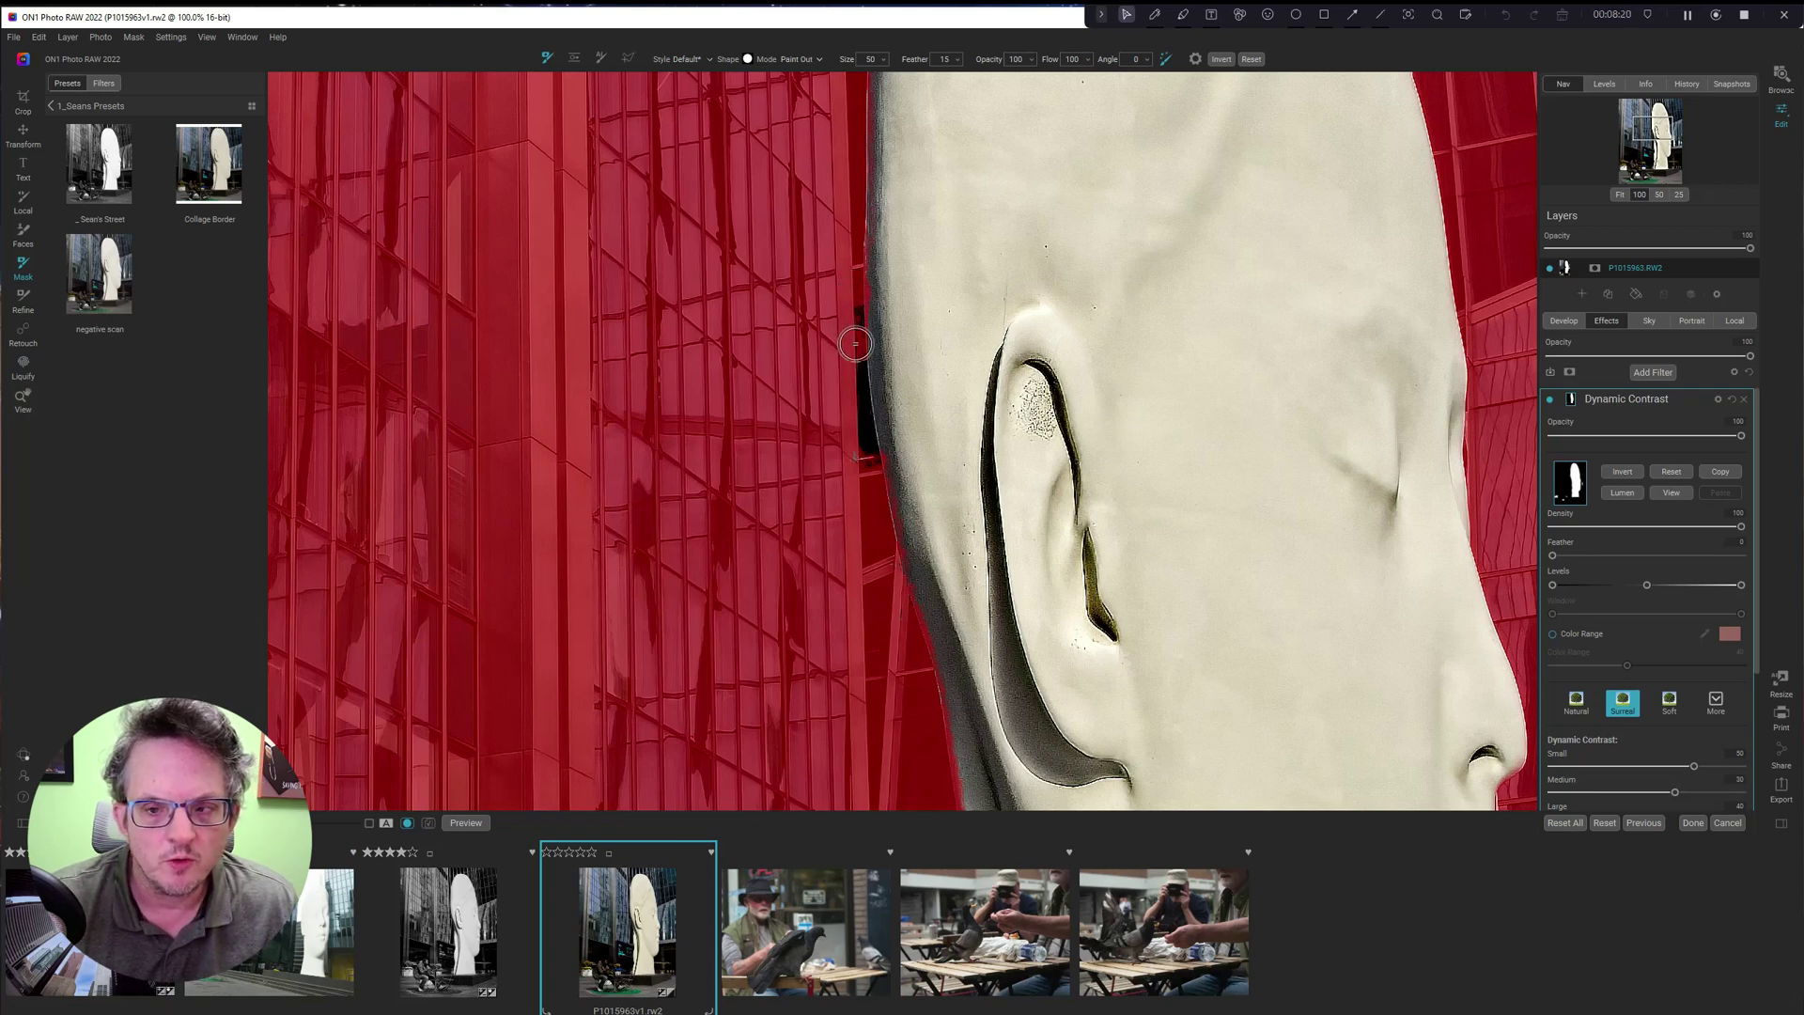
{"action": "left_click_drag", "start_coordinate": [855, 344], "coordinate": [866, 467]}
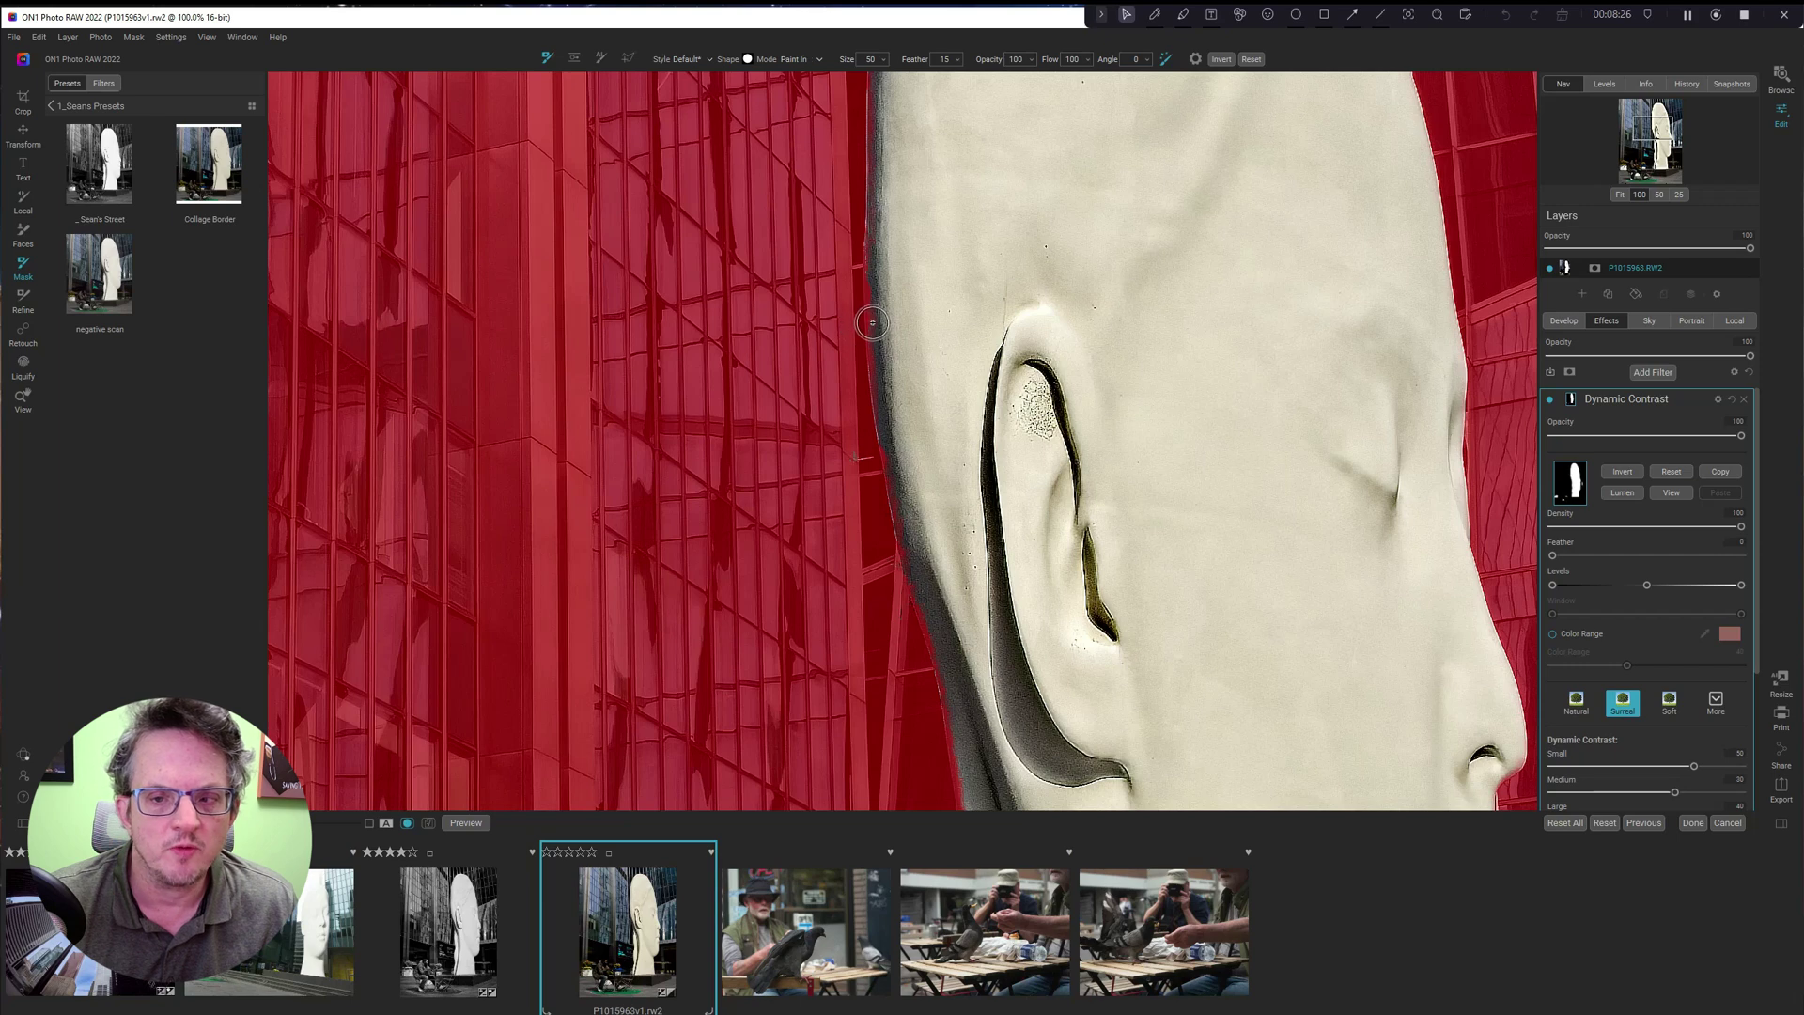
Refine the mask along the upper back edge of the head towards the crown, using the Masking Brush in Paint In mode at size 20.
{"action": "key", "text": "alt"}
{"action": "mouse_move", "coordinate": [871, 288]}
{"action": "left_mouse_down"}
{"action": "mouse_move", "coordinate": [887, 398]}
{"action": "mouse_move", "coordinate": [851, 407]}
{"action": "mouse_move", "coordinate": [851, 443]}
{"action": "mouse_move", "coordinate": [883, 461]}
{"action": "mouse_move", "coordinate": [888, 447]}
{"action": "mouse_move", "coordinate": [925, 574]}
{"action": "left_mouse_up"}
{"action": "left_click_drag", "start_coordinate": [939, 181], "coordinate": [921, 566]}
{"action": "left_click_drag", "start_coordinate": [944, 270], "coordinate": [938, 476]}
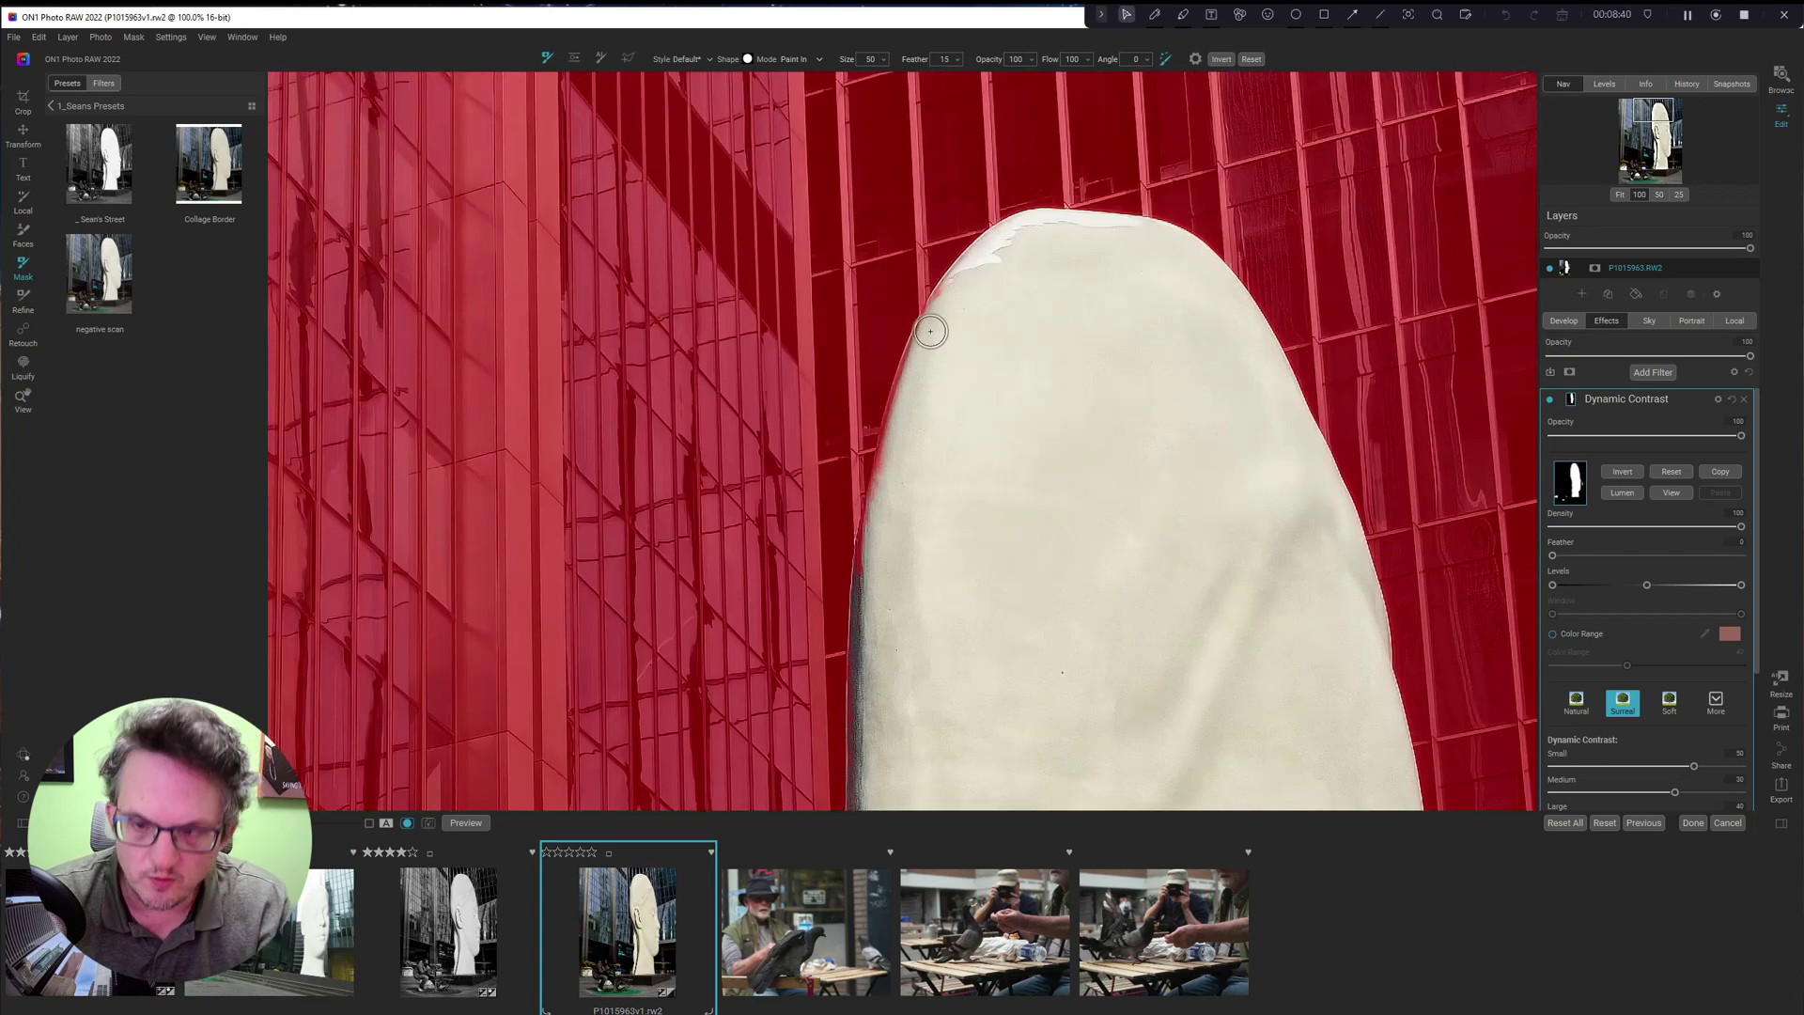
{"action": "key", "text": "bracketleft"}
{"action": "key", "text": "bracketleft"}
{"action": "key", "text": "bracketleft"}
{"action": "key", "text": "bracketleft"}
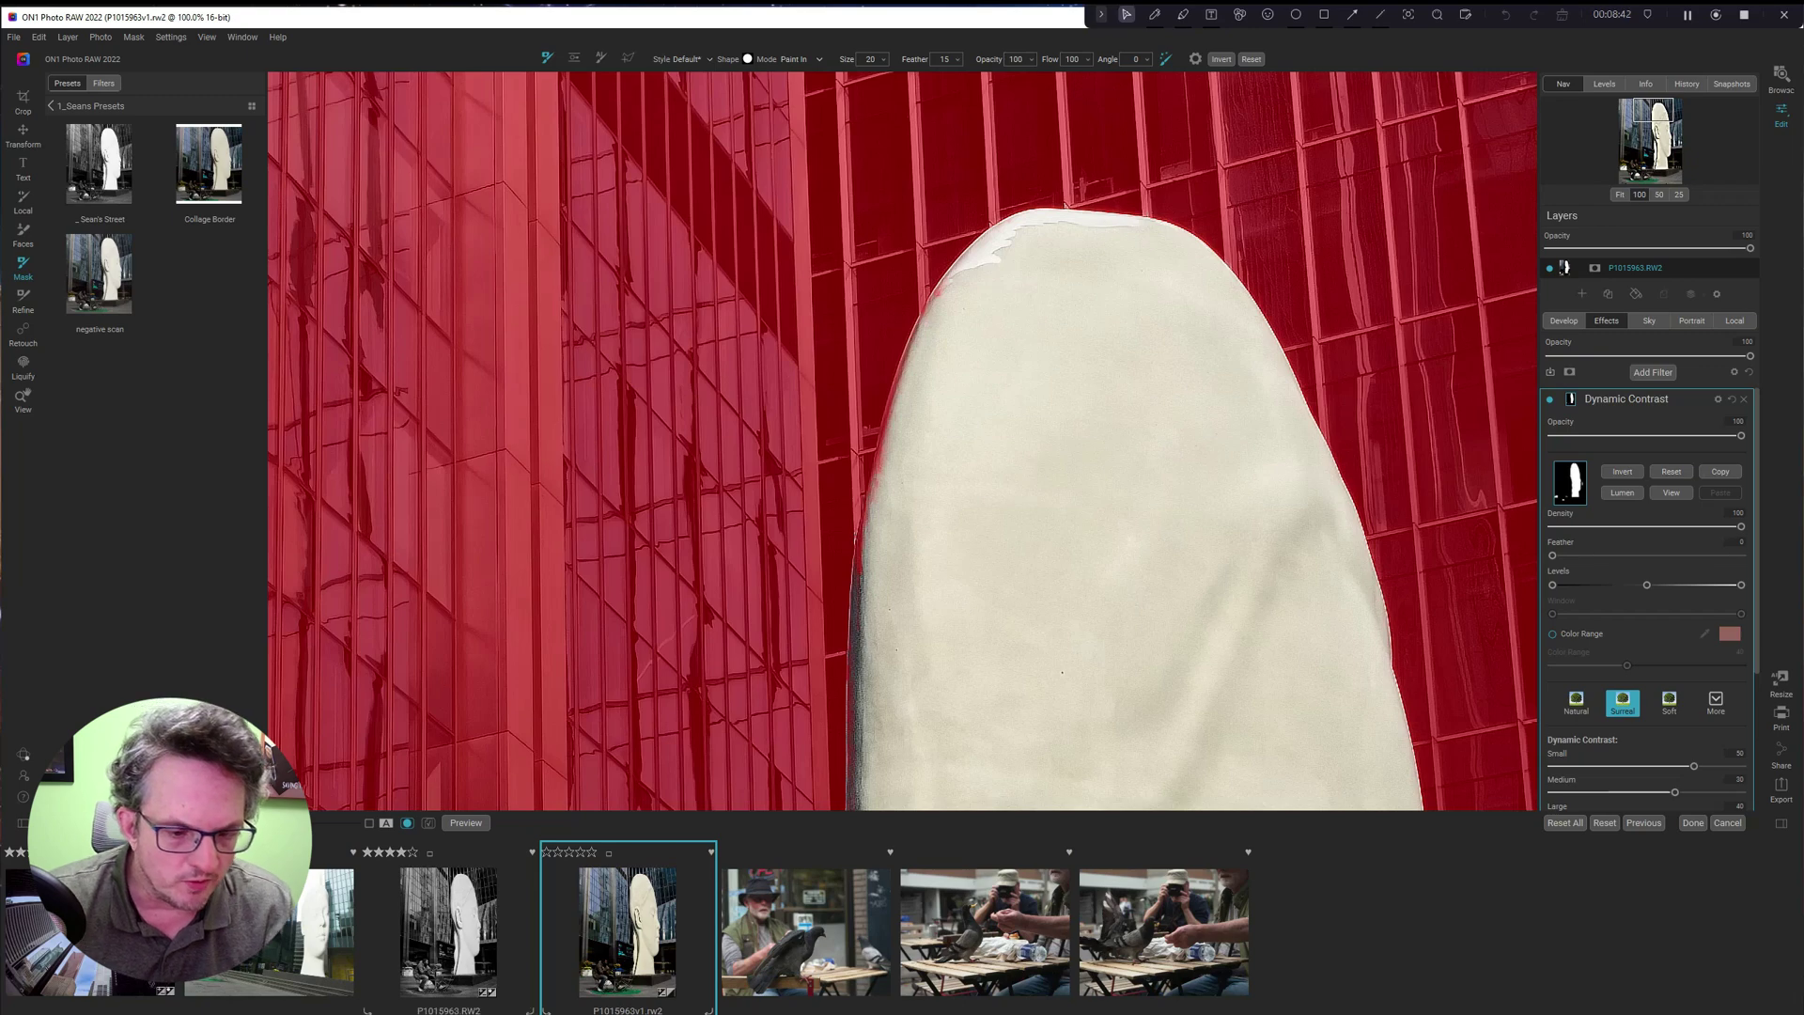
{"action": "left_click_drag", "start_coordinate": [305, 823], "coordinate": [321, 827]}
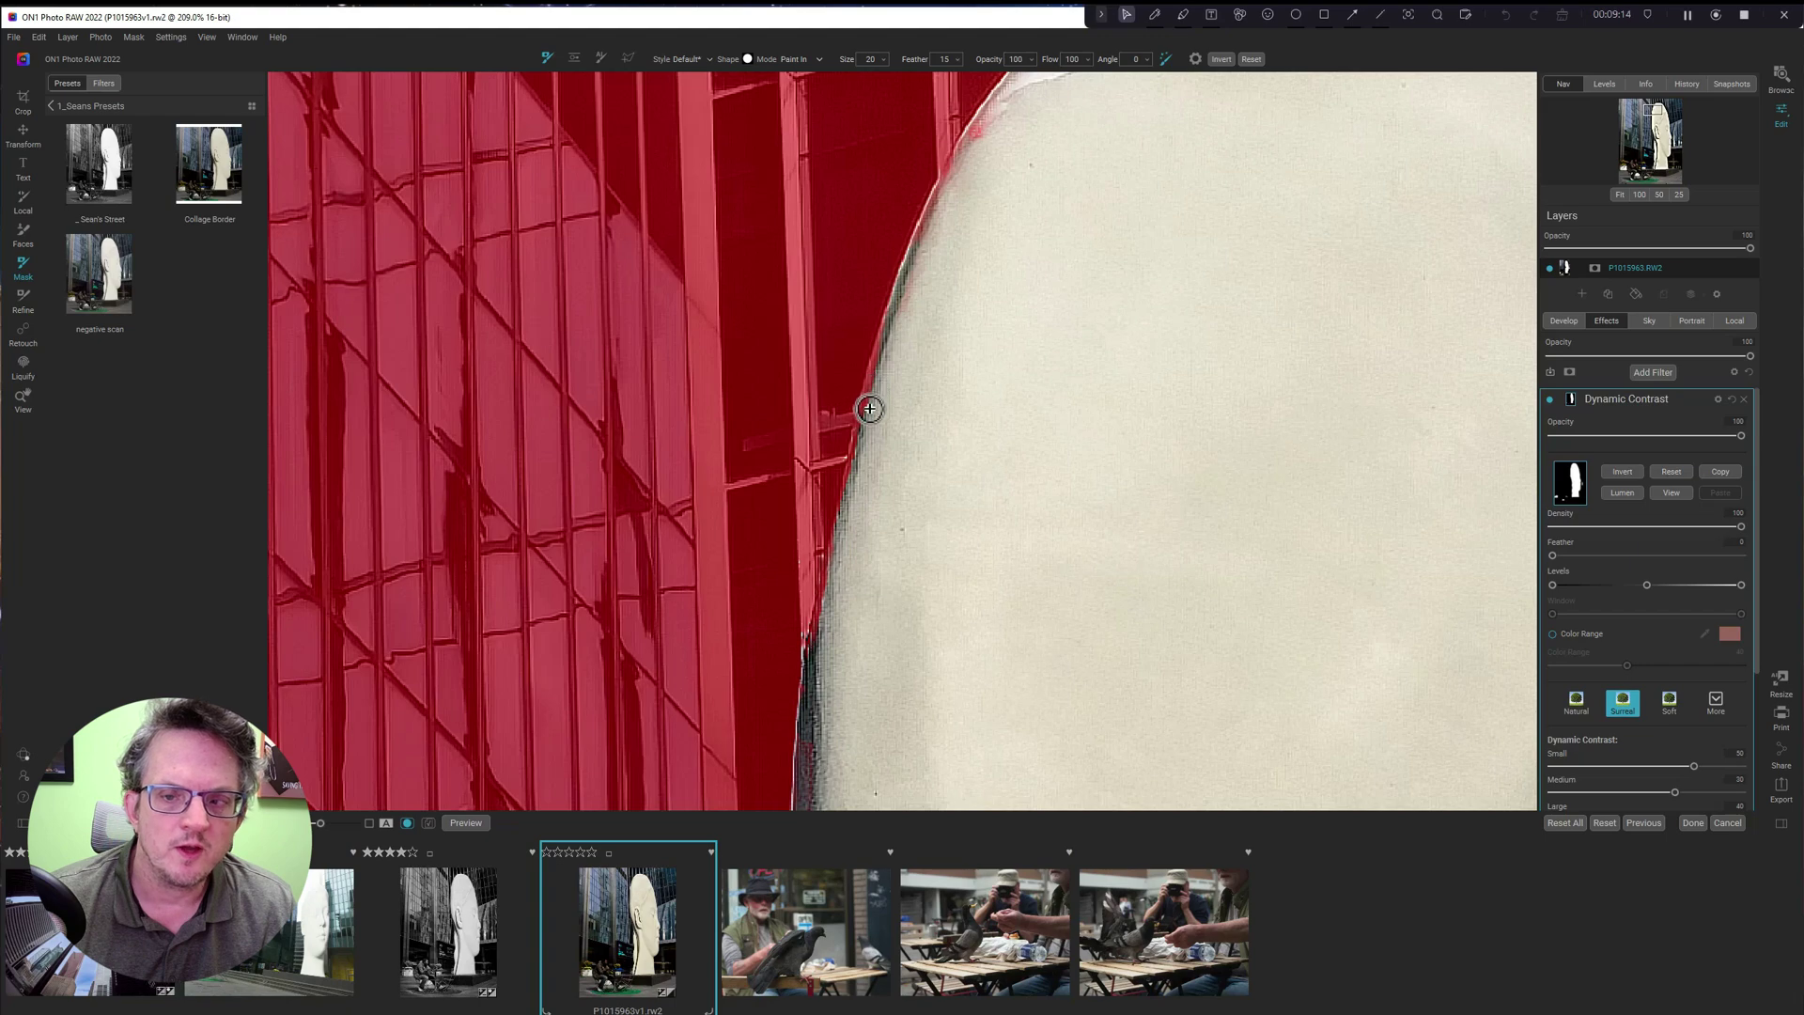
{"action": "left_click_drag", "start_coordinate": [1030, 143], "coordinate": [918, 511]}
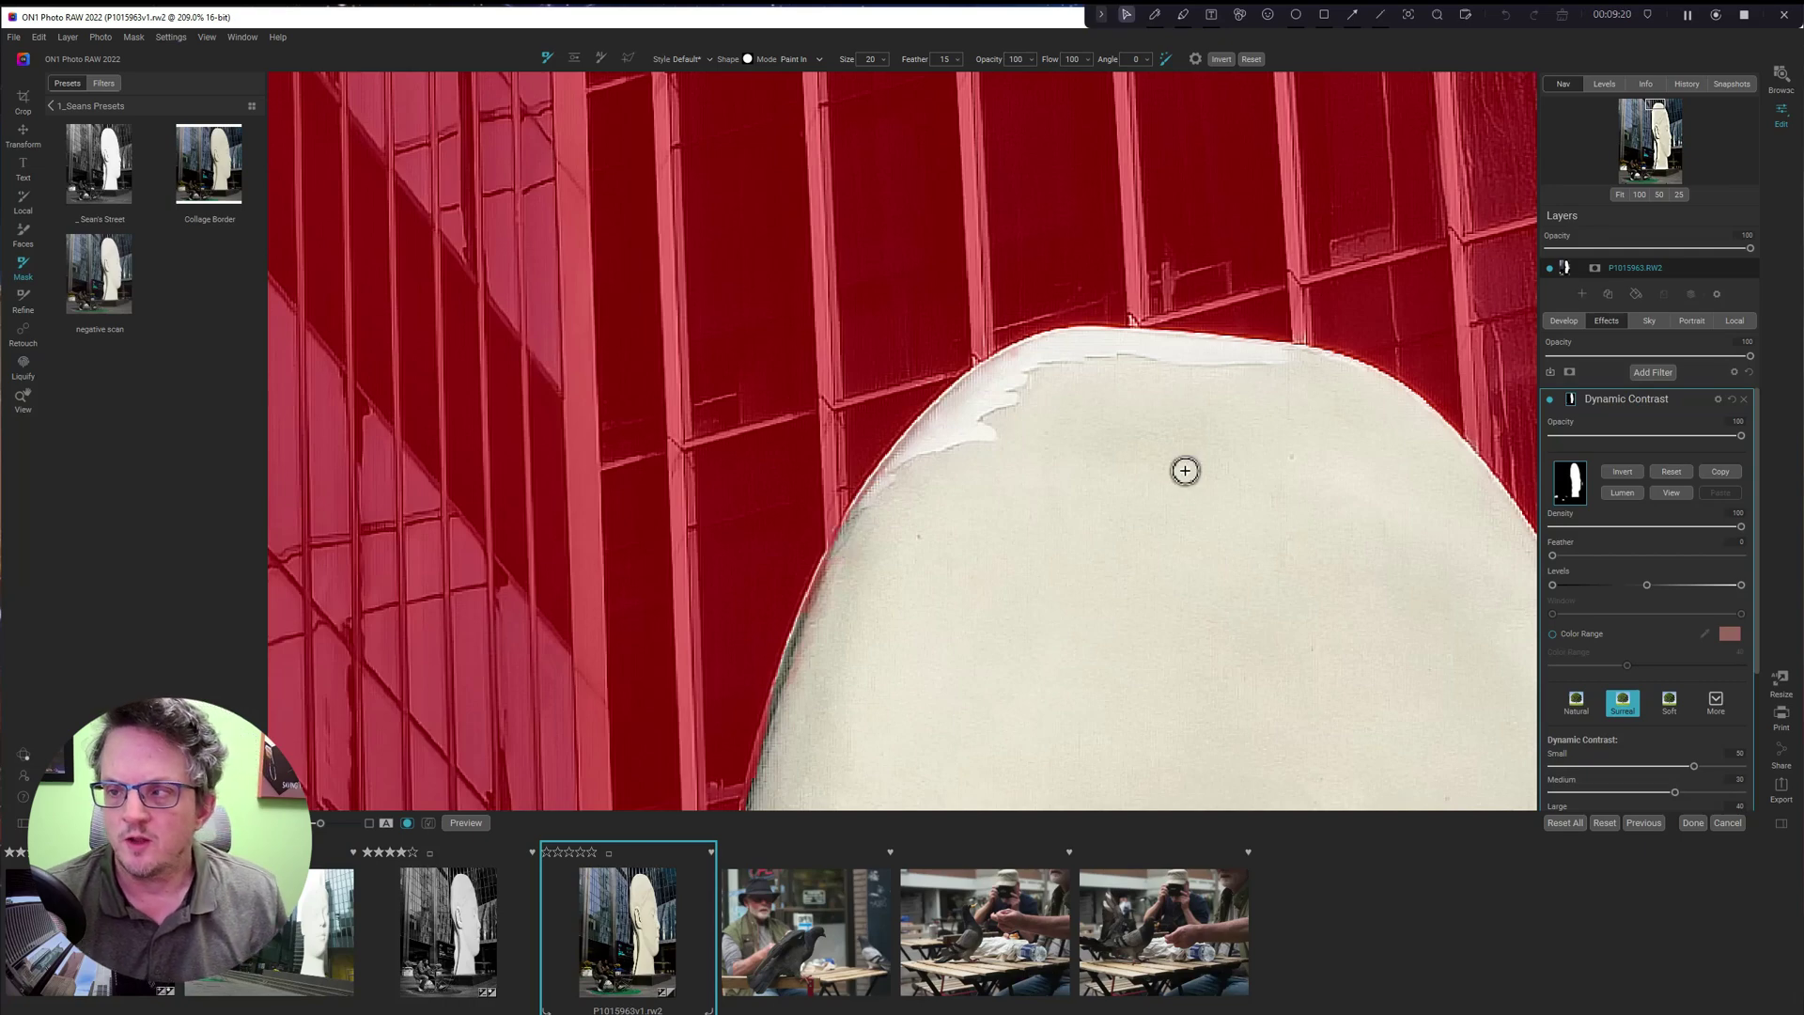
Fit the whole photo in view and switch the mask's view mode to Grayscale.
{"action": "left_click", "coordinate": [1619, 194]}
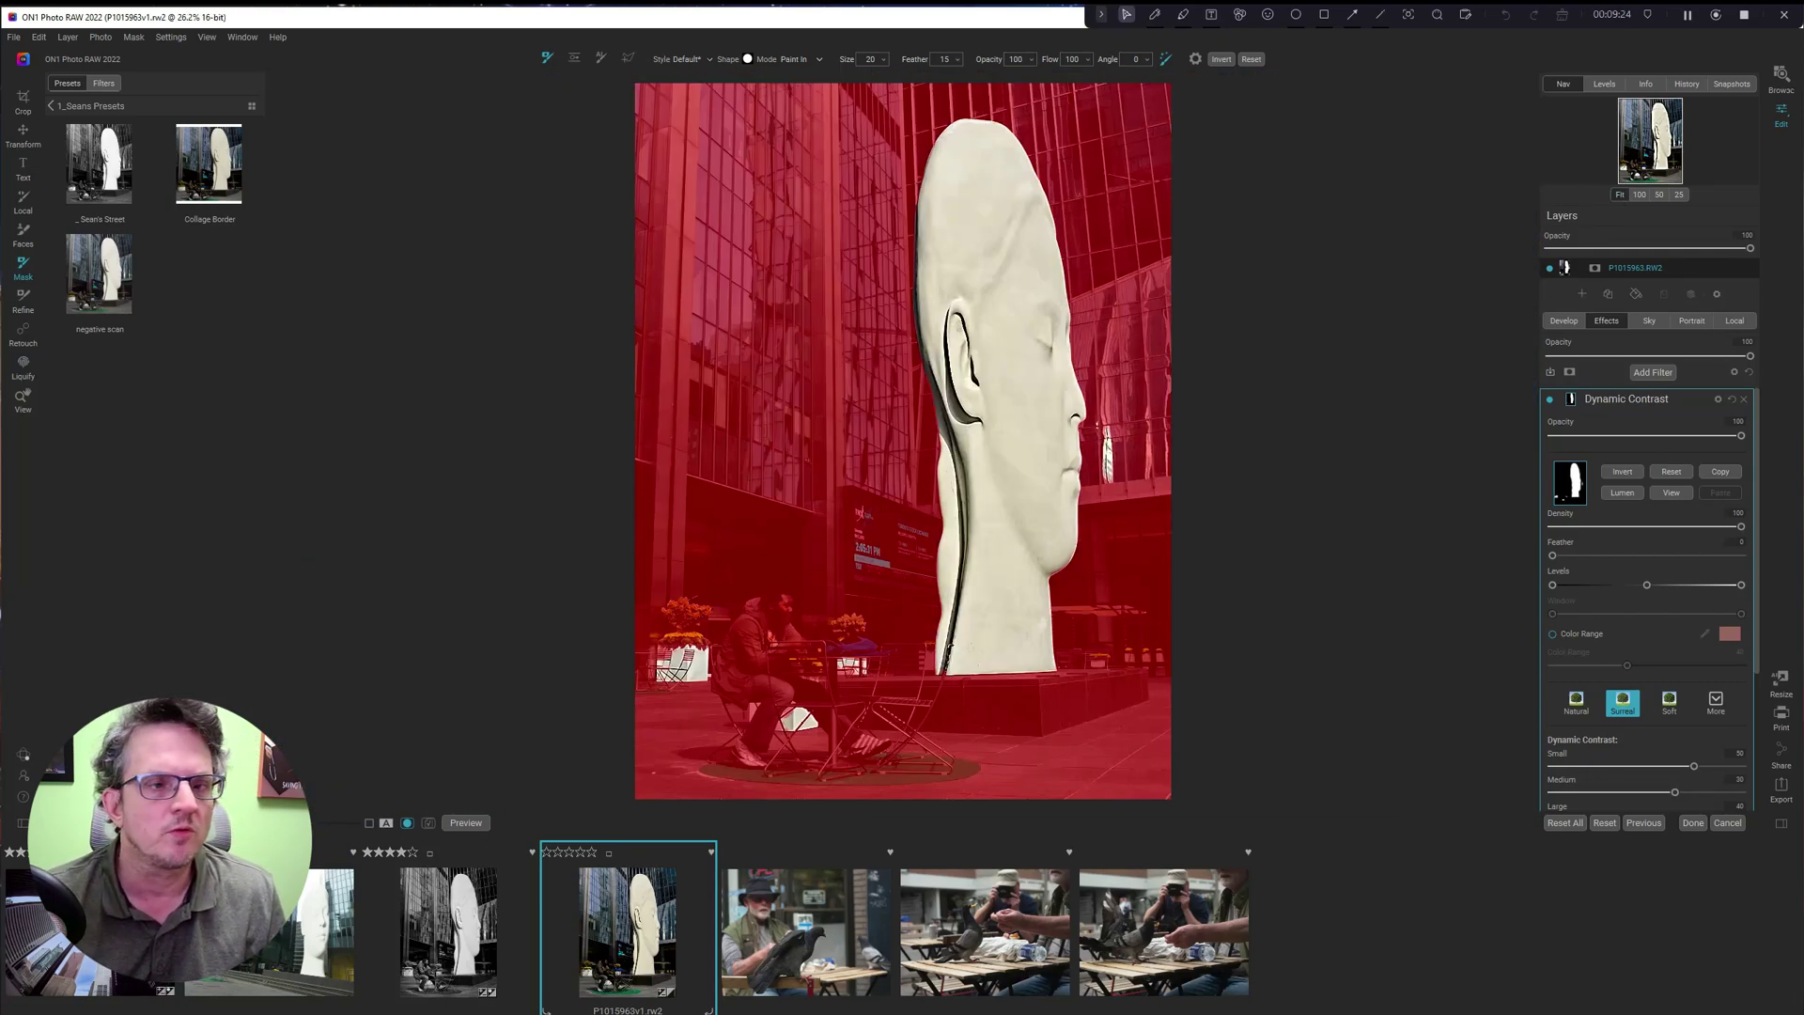
{"action": "left_click", "coordinate": [133, 37]}
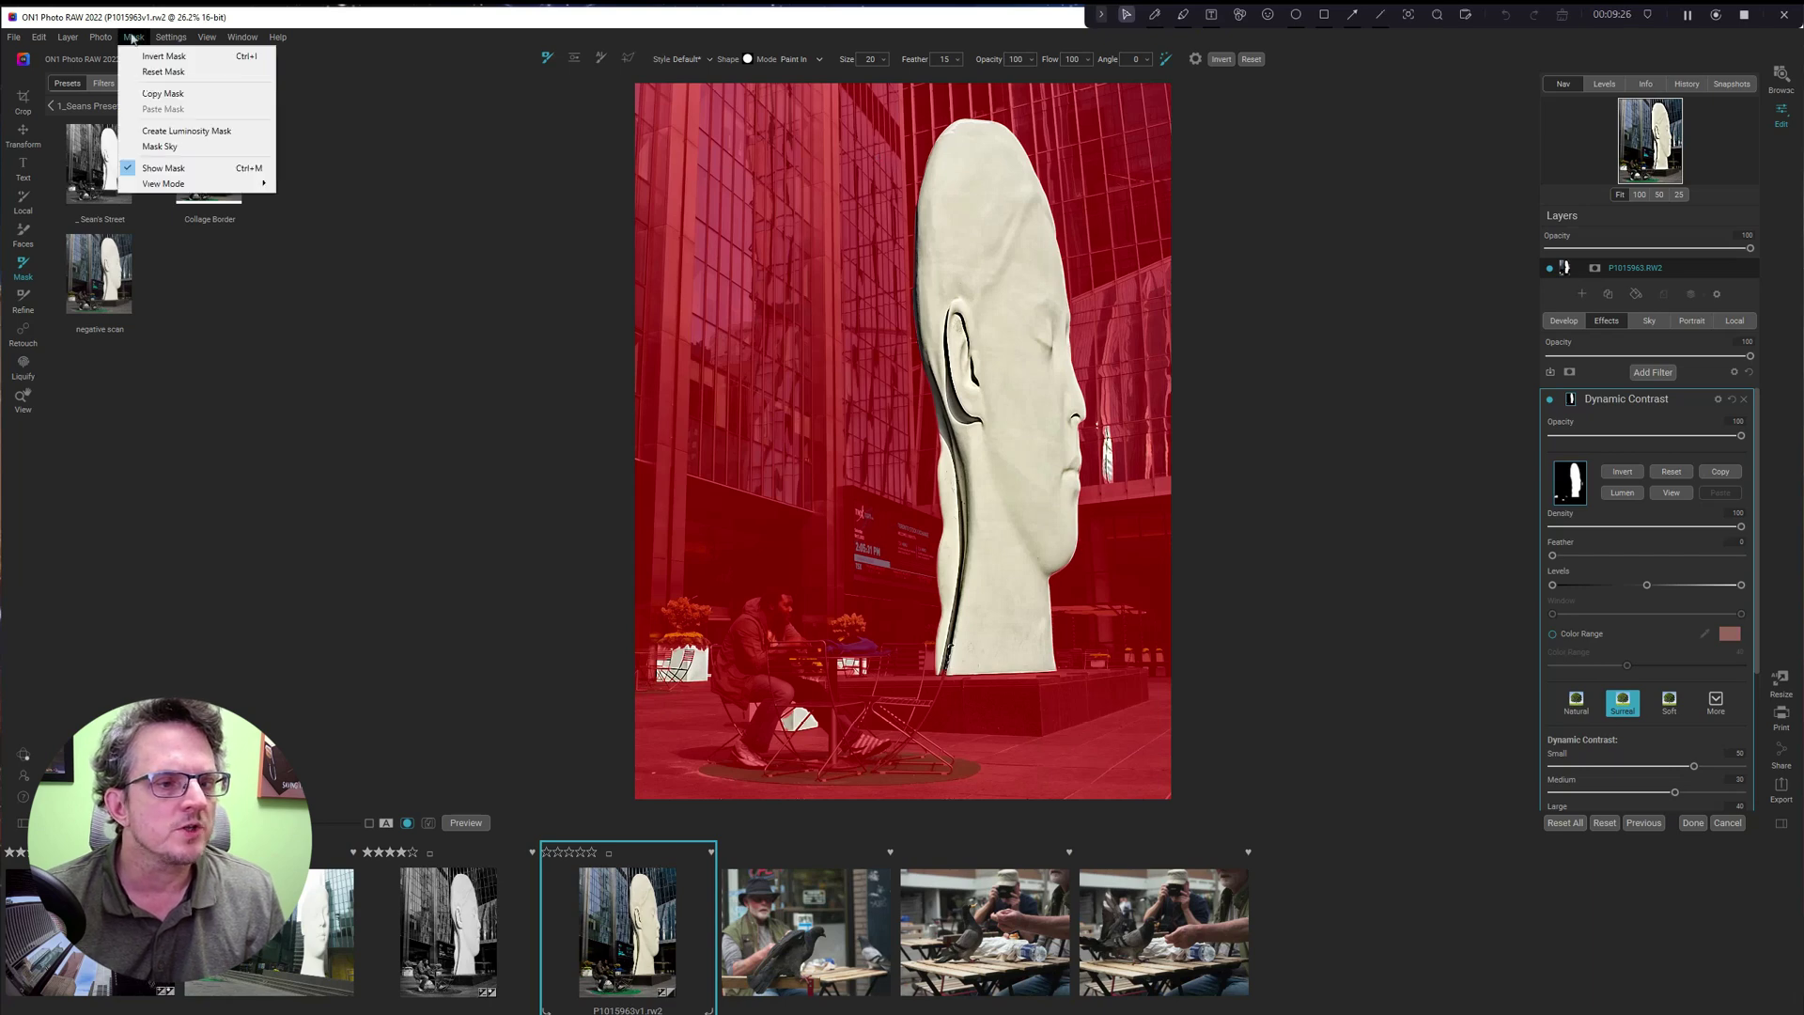
{"action": "mouse_move", "coordinate": [252, 184]}
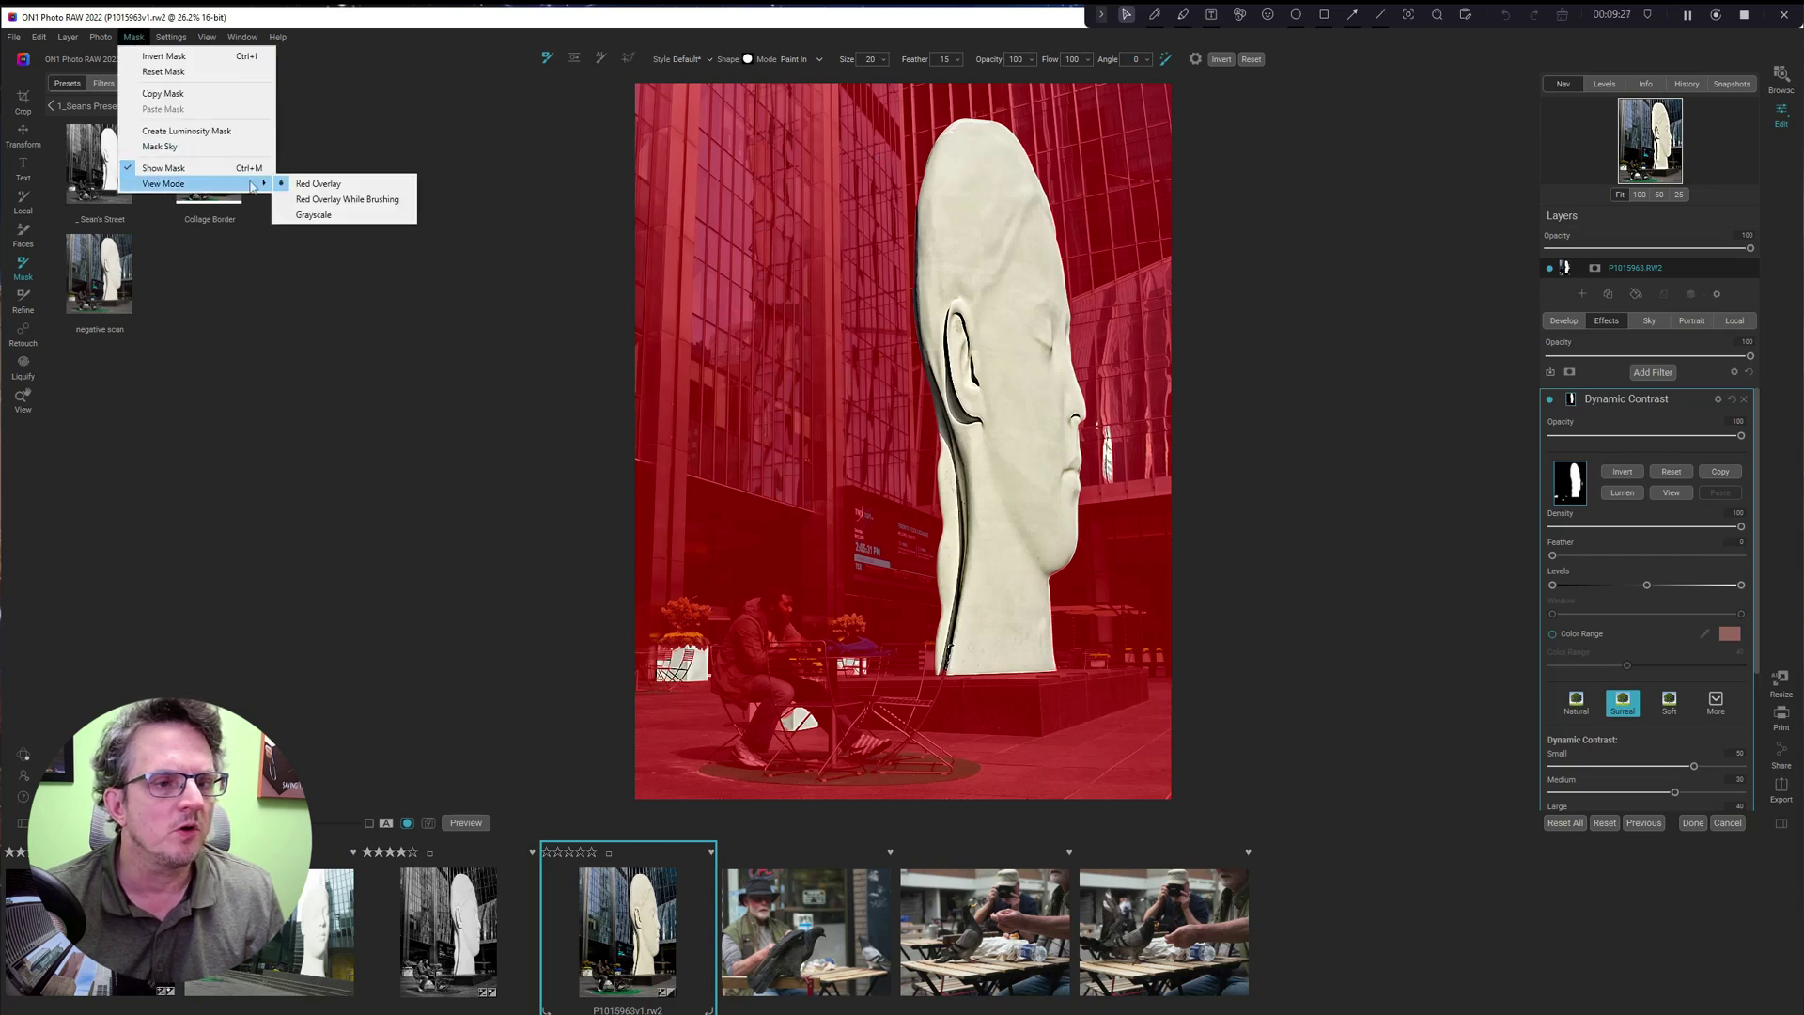
{"action": "left_click", "coordinate": [339, 217]}
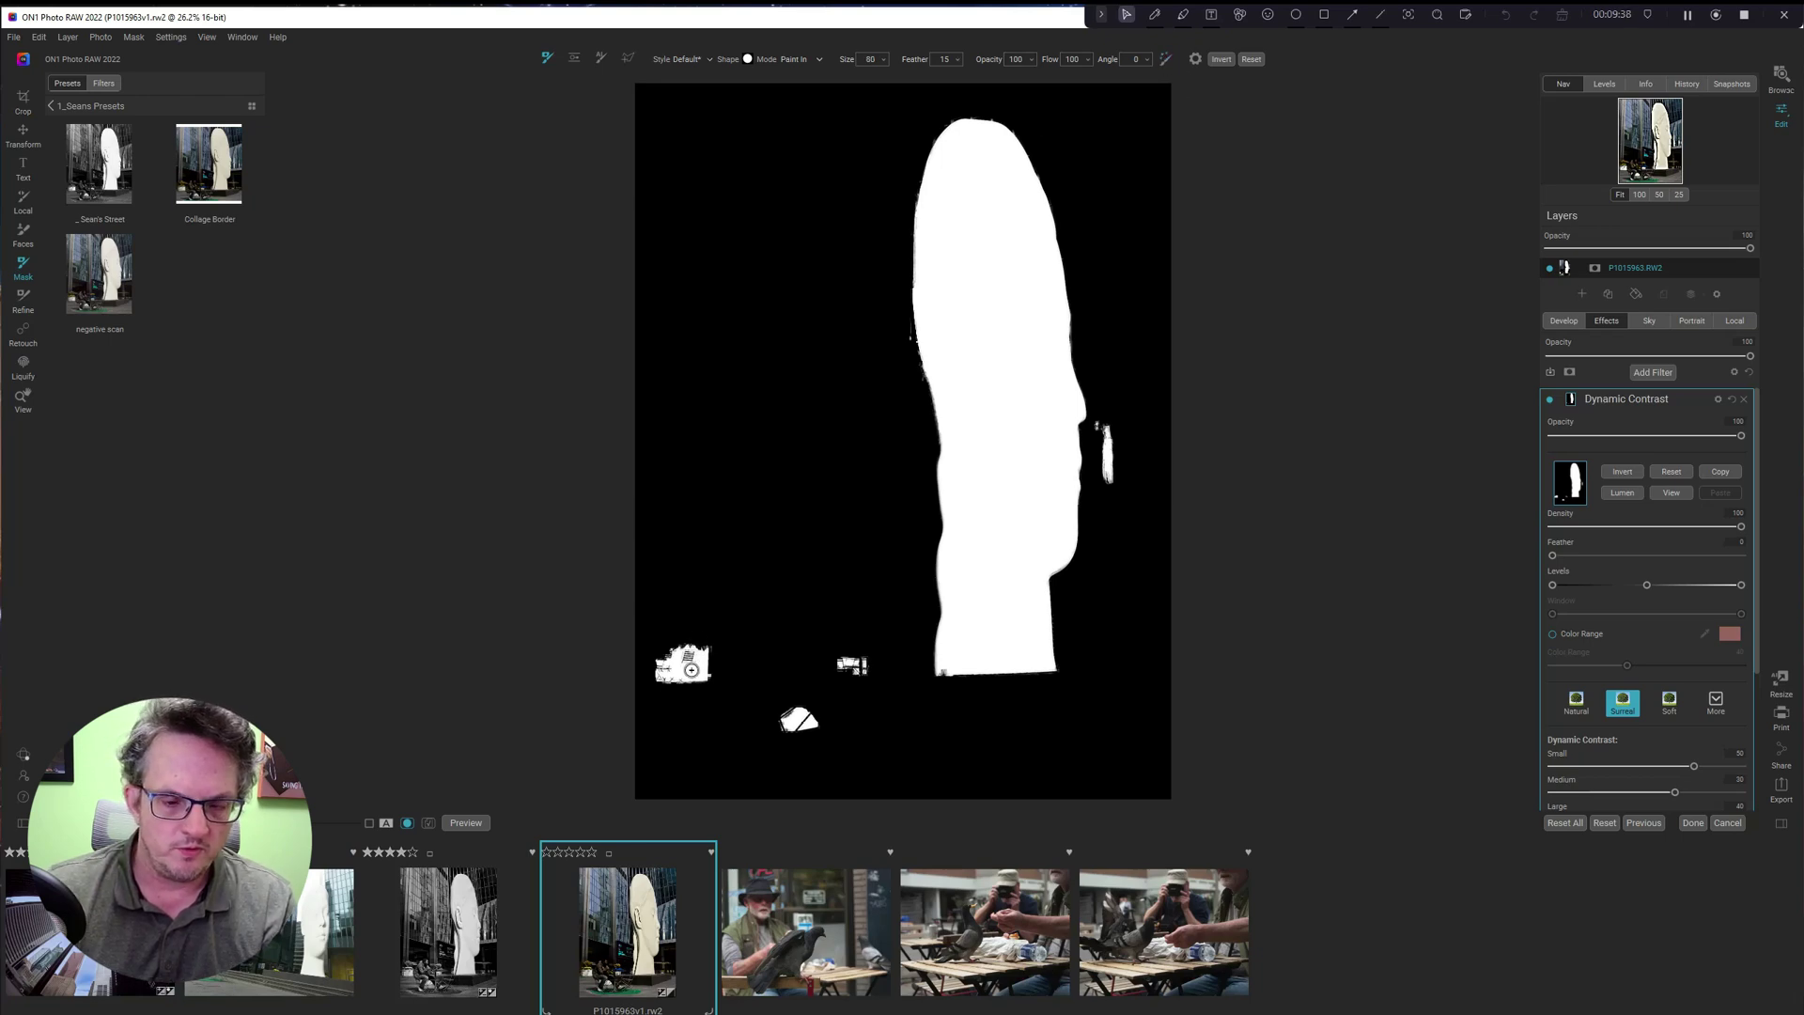
Enlarge the brush to 500 and paint out the stray white mask patches around the planters and the seated man's table.
{"action": "key", "text": "bracketright"}
{"action": "key", "text": "bracketright"}
{"action": "key", "text": "bracketright"}
{"action": "key", "text": "bracketright"}
{"action": "mouse_move", "coordinate": [692, 658]}
{"action": "left_mouse_down"}
{"action": "mouse_move", "coordinate": [654, 664]}
{"action": "mouse_move", "coordinate": [821, 655]}
{"action": "mouse_move", "coordinate": [840, 680]}
{"action": "mouse_move", "coordinate": [777, 737]}
{"action": "left_mouse_up"}
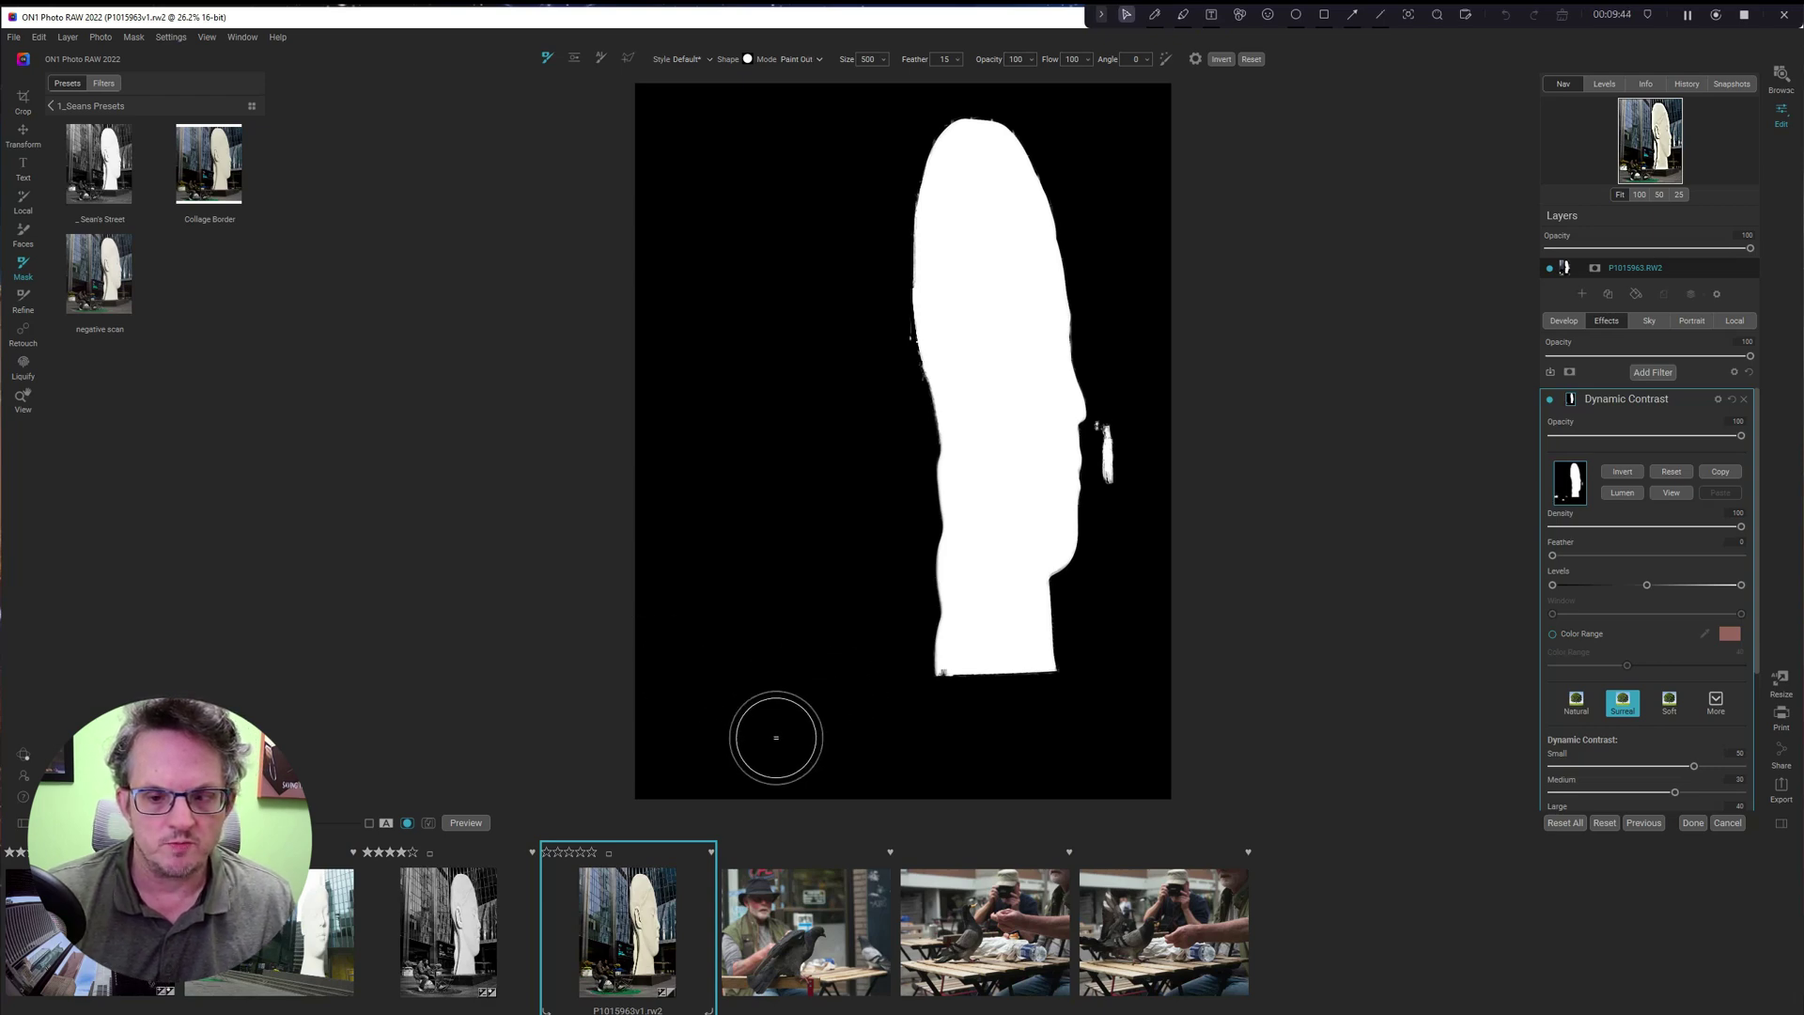
Reduce the brush to size 200, paint out the stray white patch in front of the face and hide the mask view.
{"action": "key", "text": "x"}
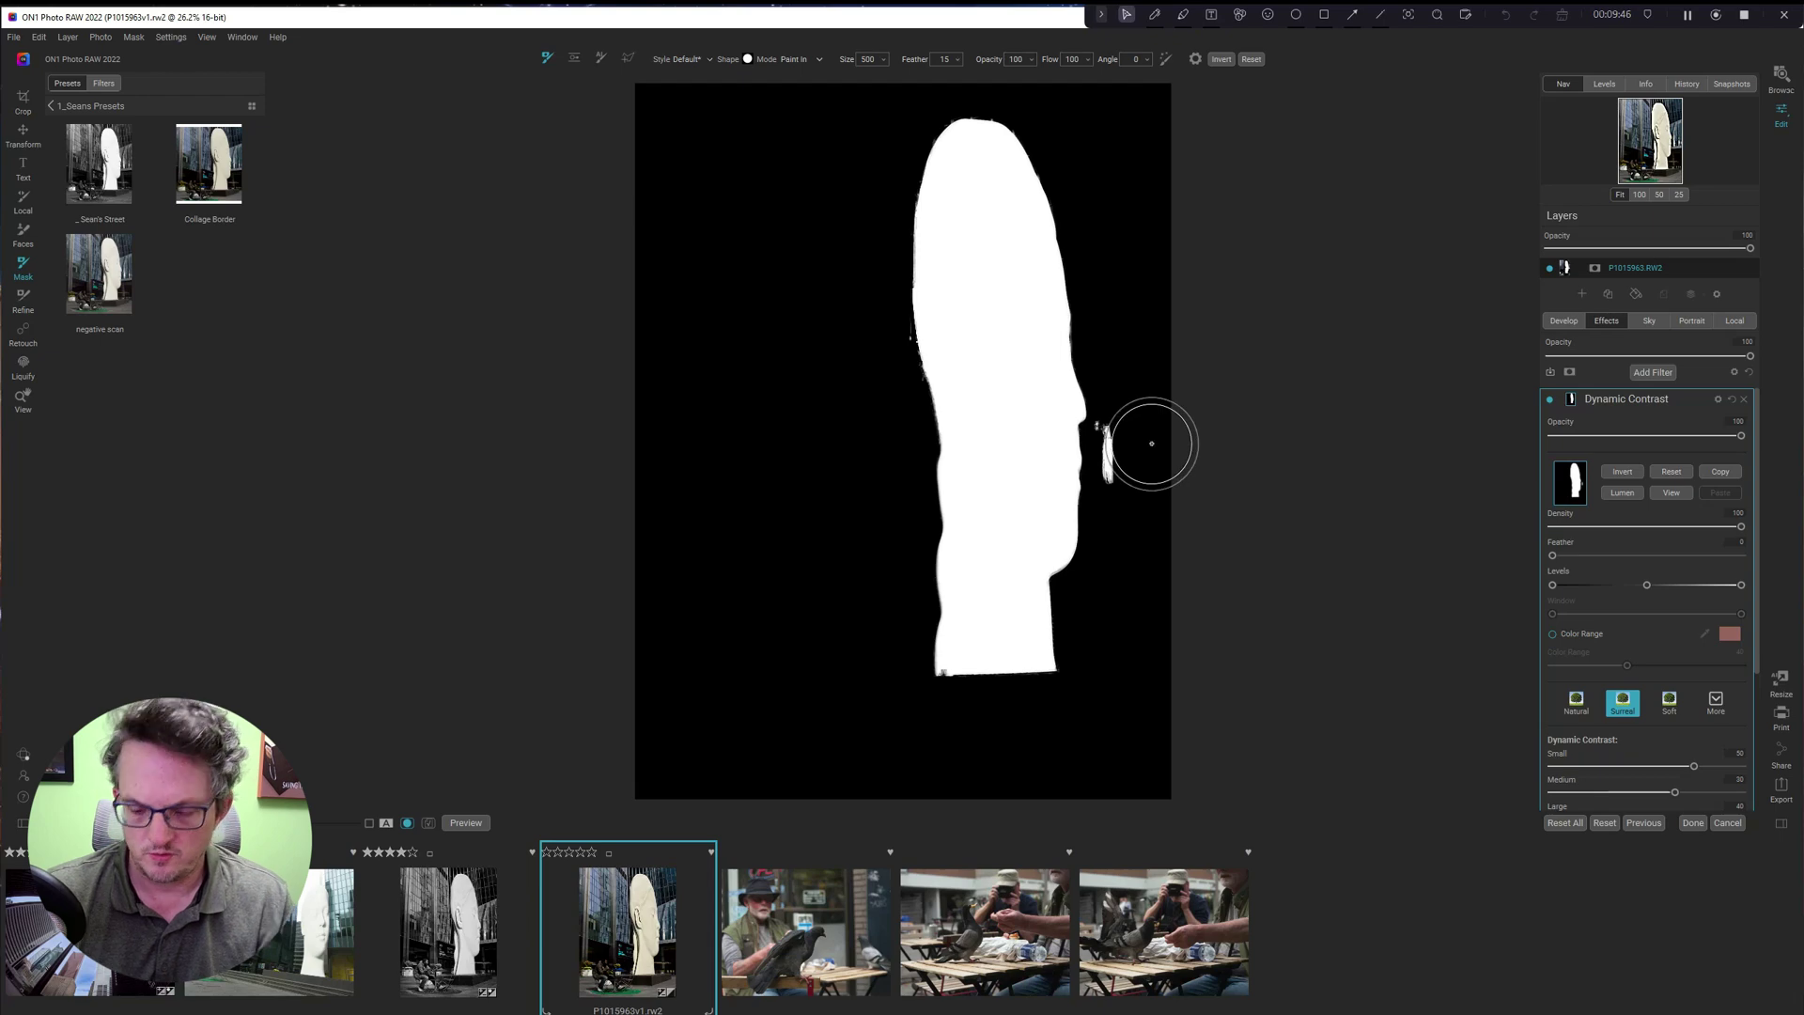
{"action": "scroll", "coordinate": [1142, 440], "scroll_direction": "down", "scroll_amount": 6}
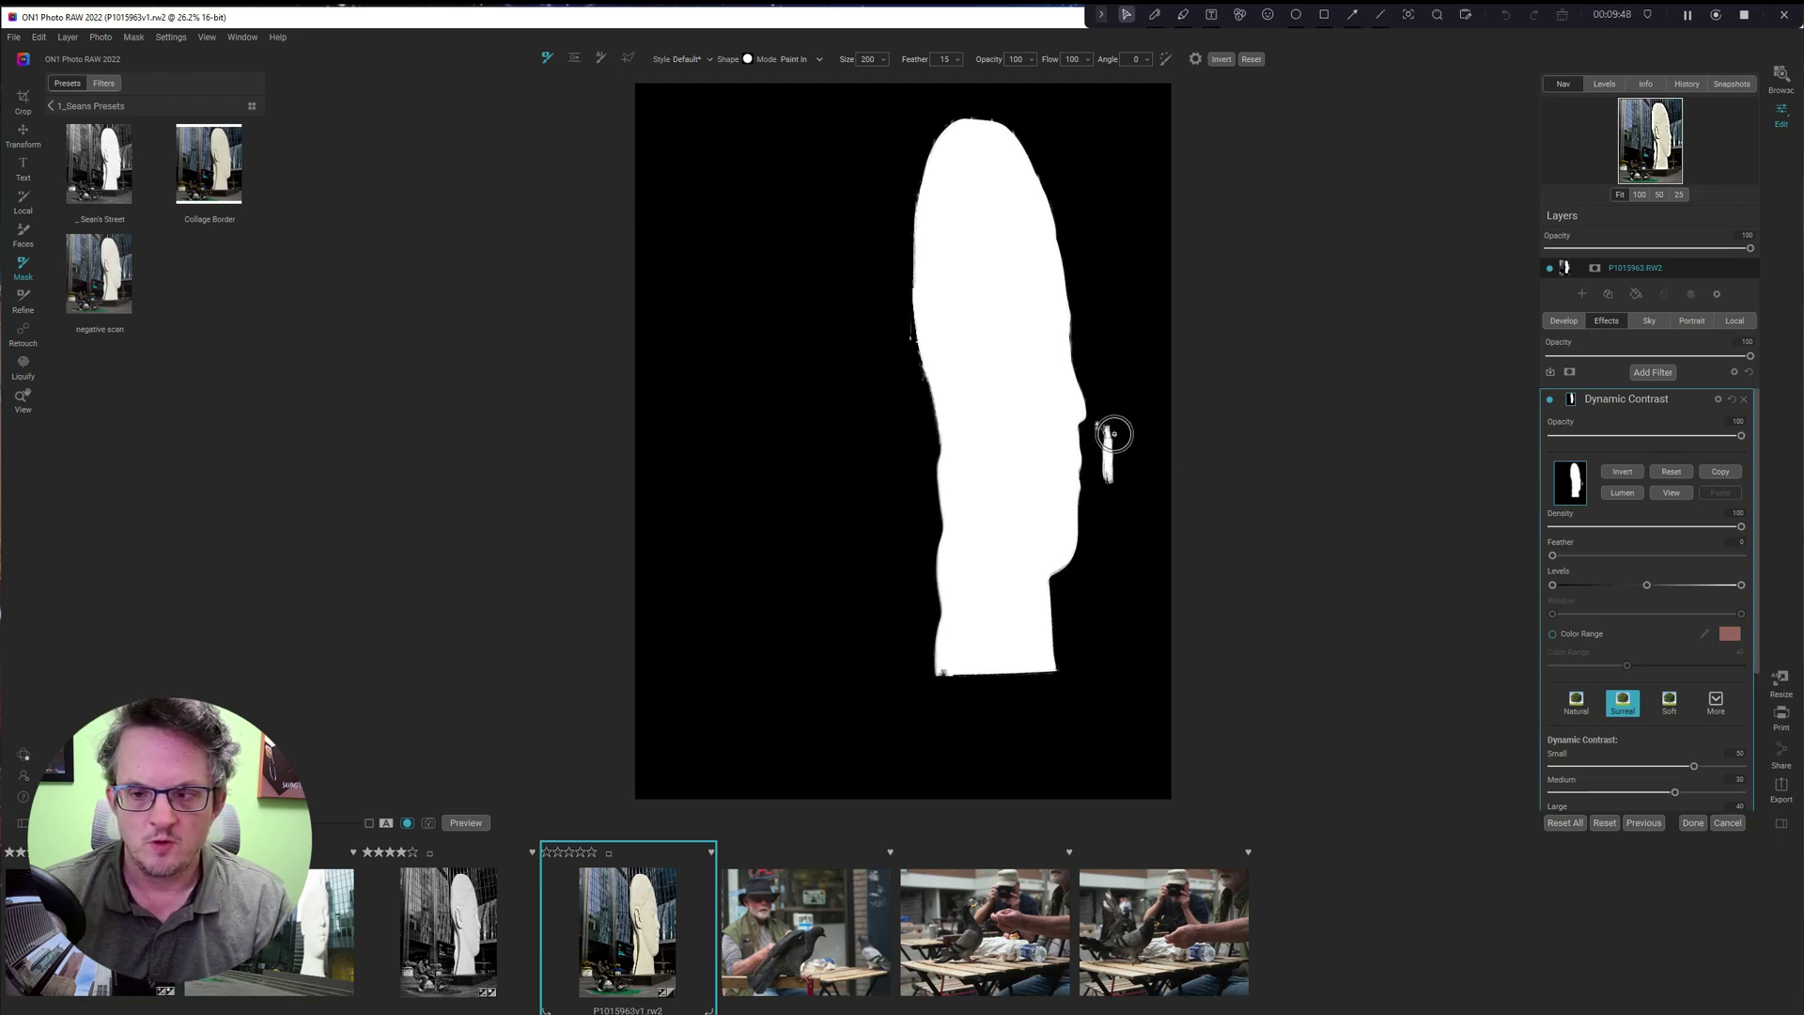
{"action": "left_click_drag", "start_coordinate": [1108, 432], "coordinate": [1111, 482]}
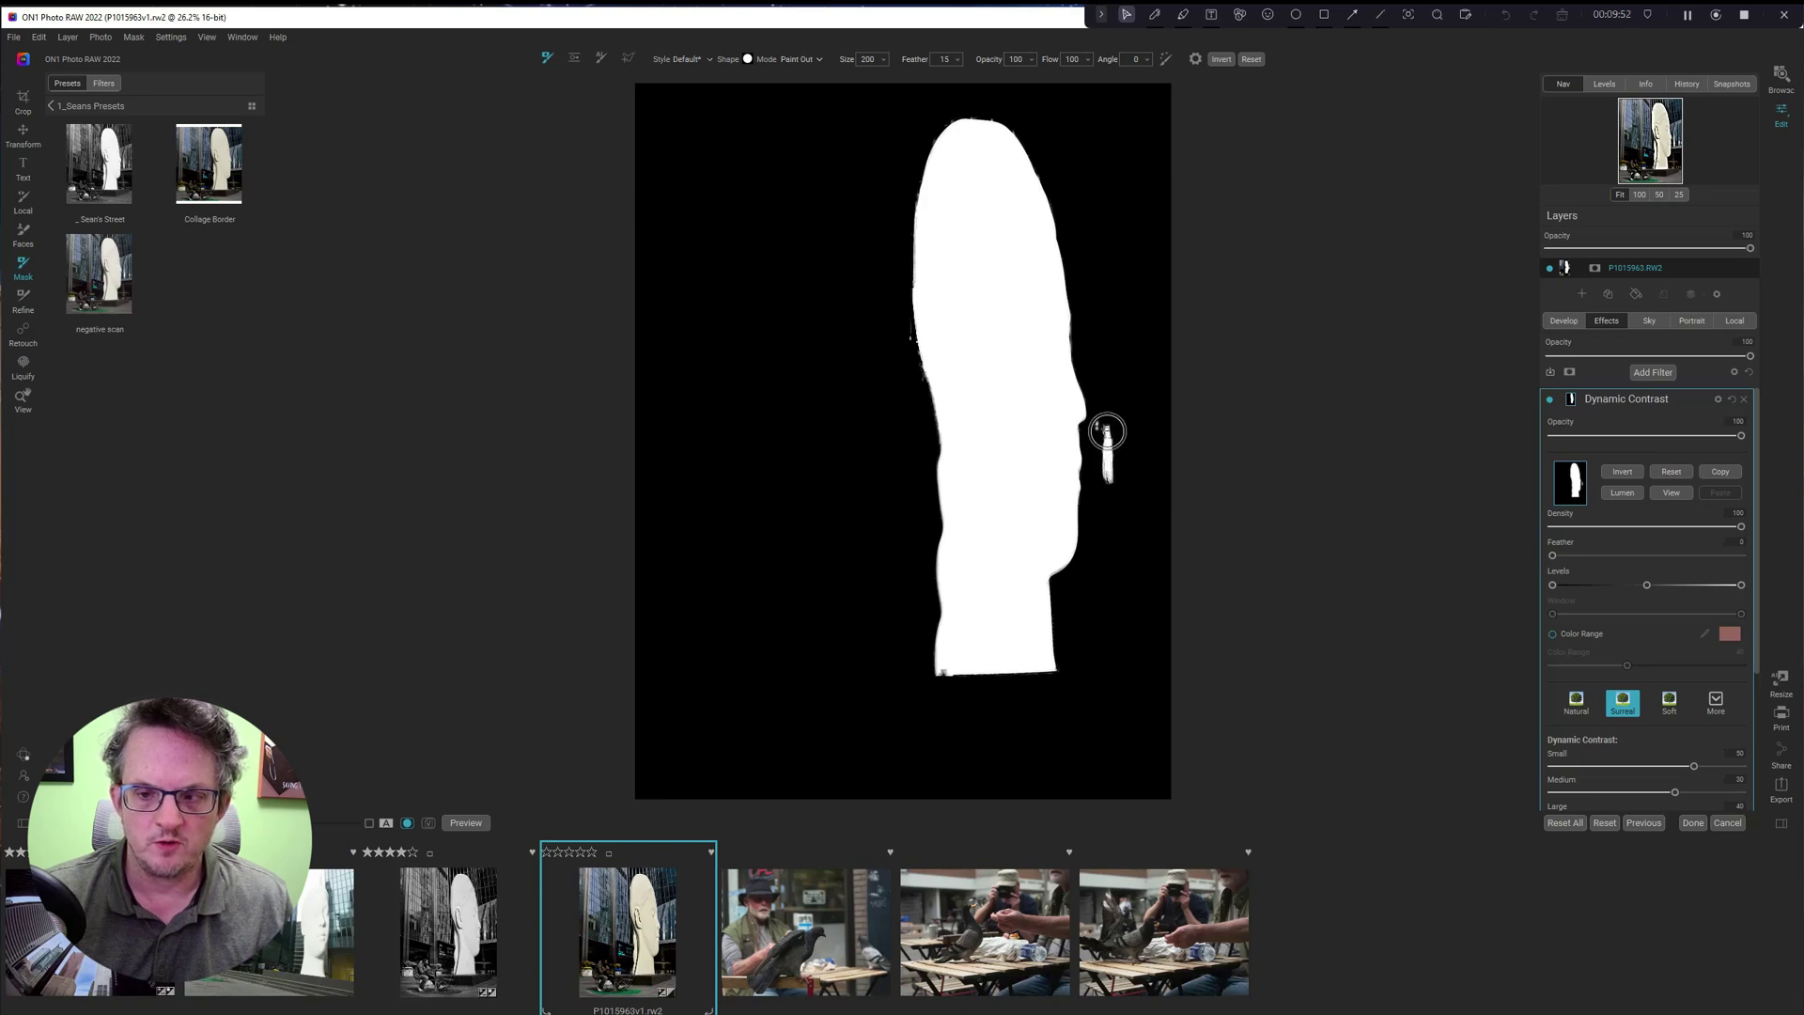
{"action": "left_click_drag", "start_coordinate": [1107, 435], "coordinate": [1116, 490]}
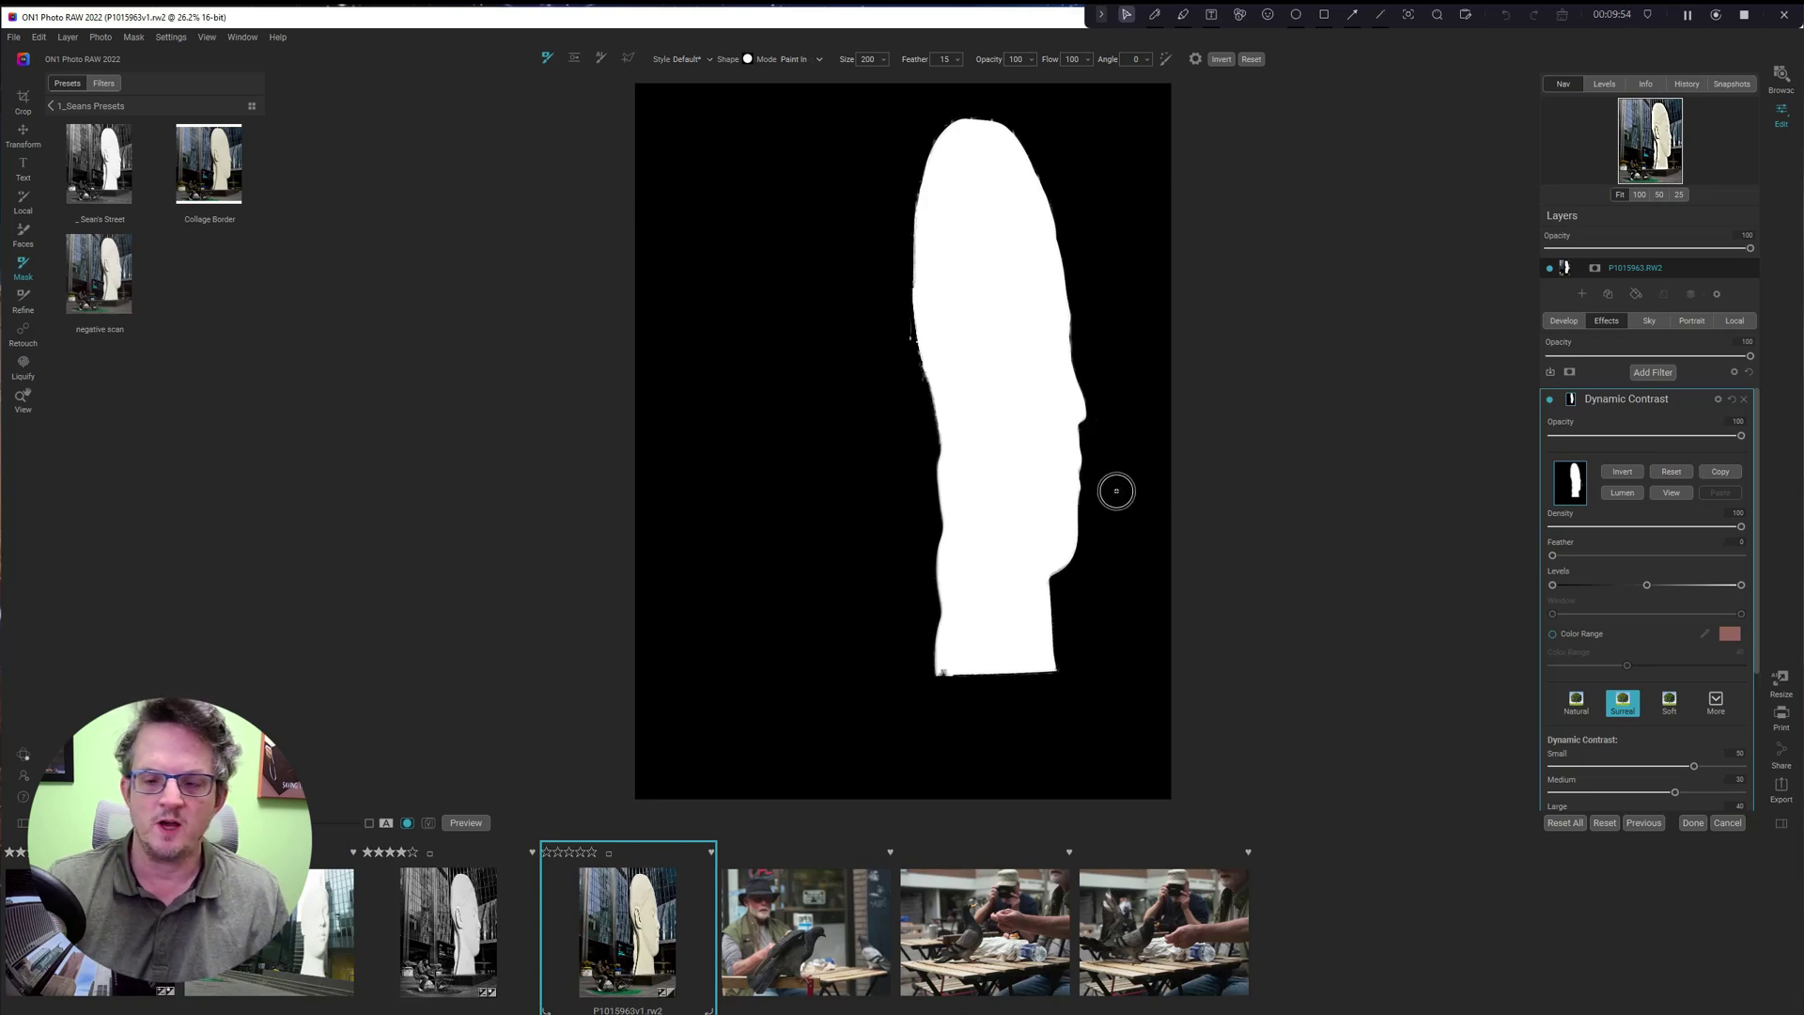
{"action": "key", "text": "ctrl+m"}
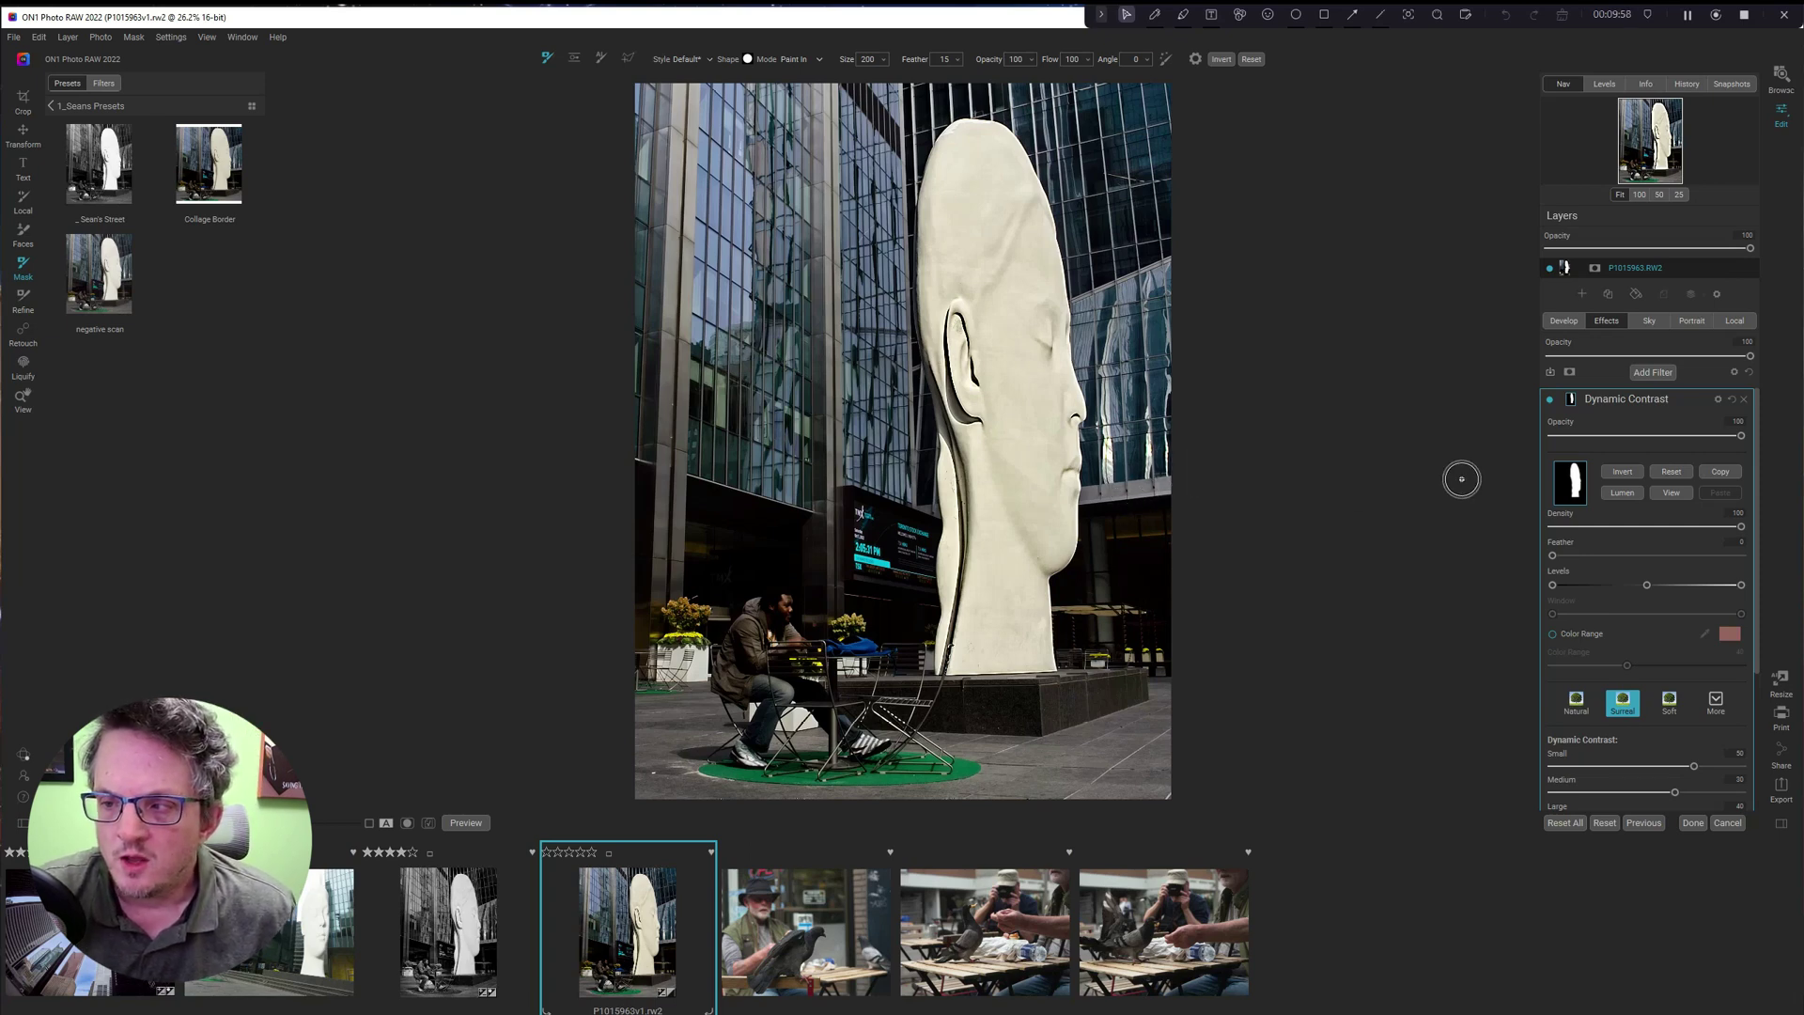
Compare the photo with and without the sculpture's Dynamic Contrast filter, copy its mask and collapse the filter.
{"action": "left_click", "coordinate": [1550, 400]}
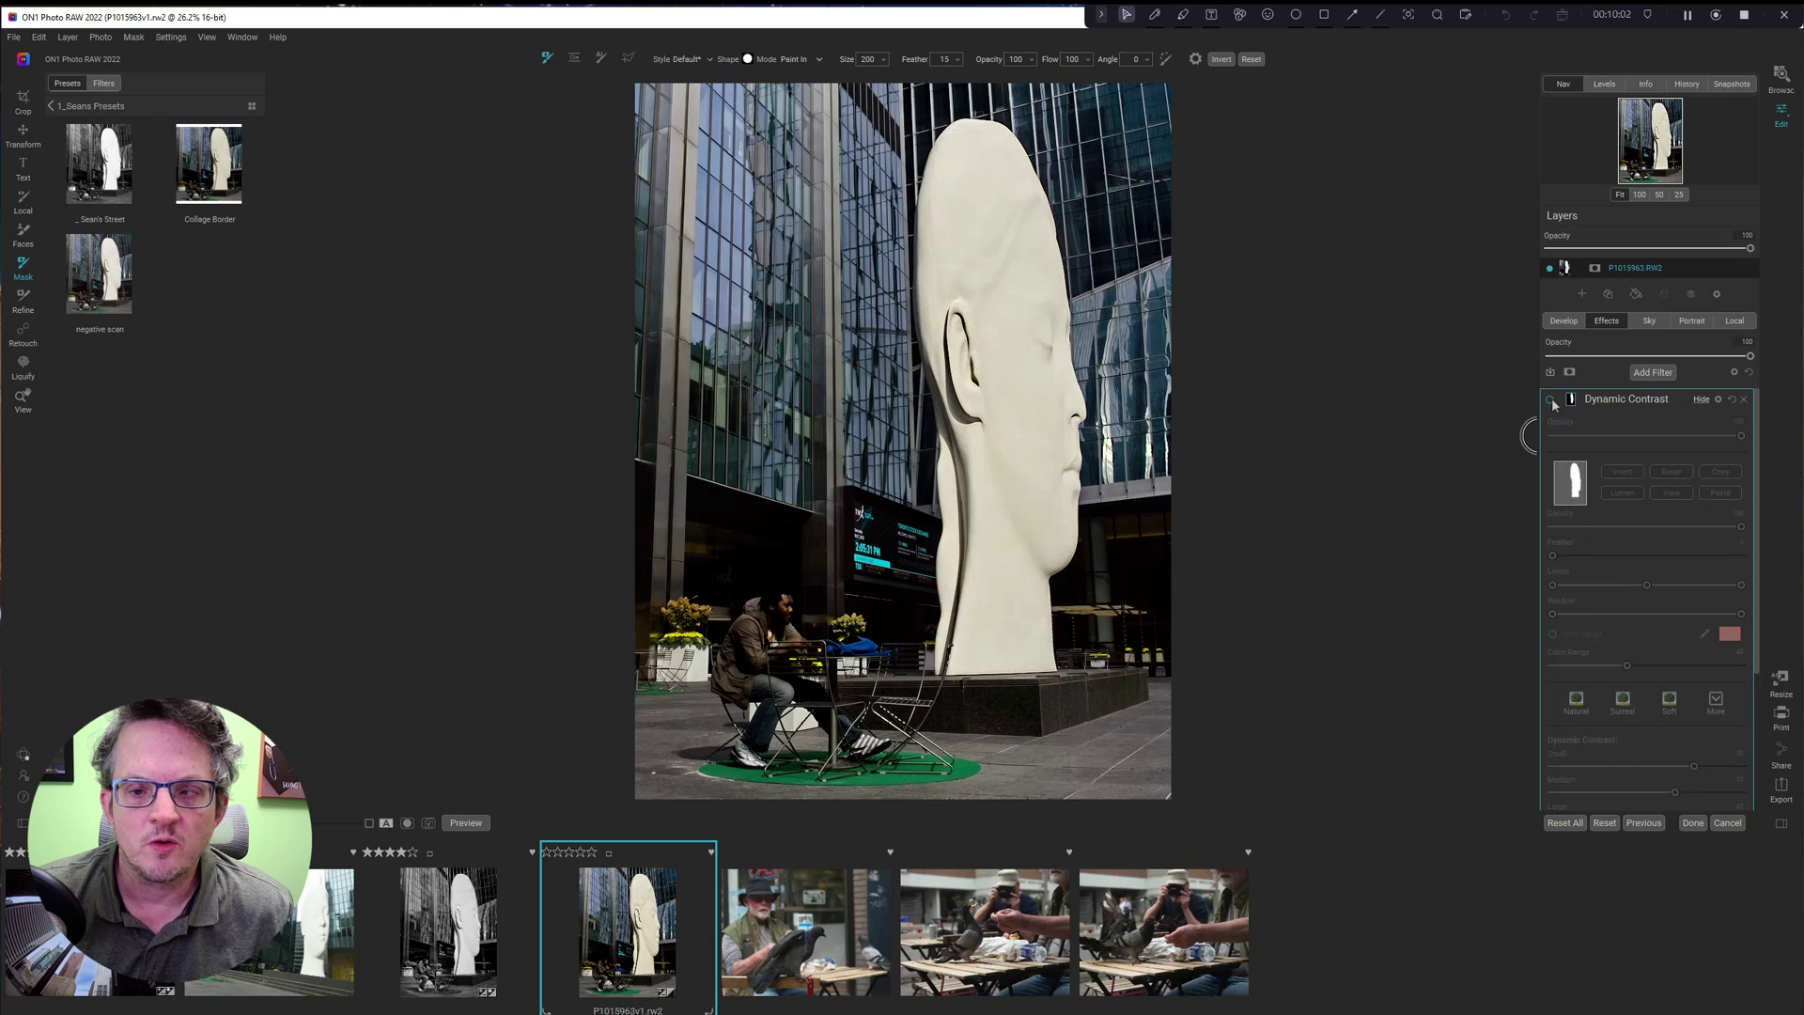
{"action": "left_click", "coordinate": [1550, 400]}
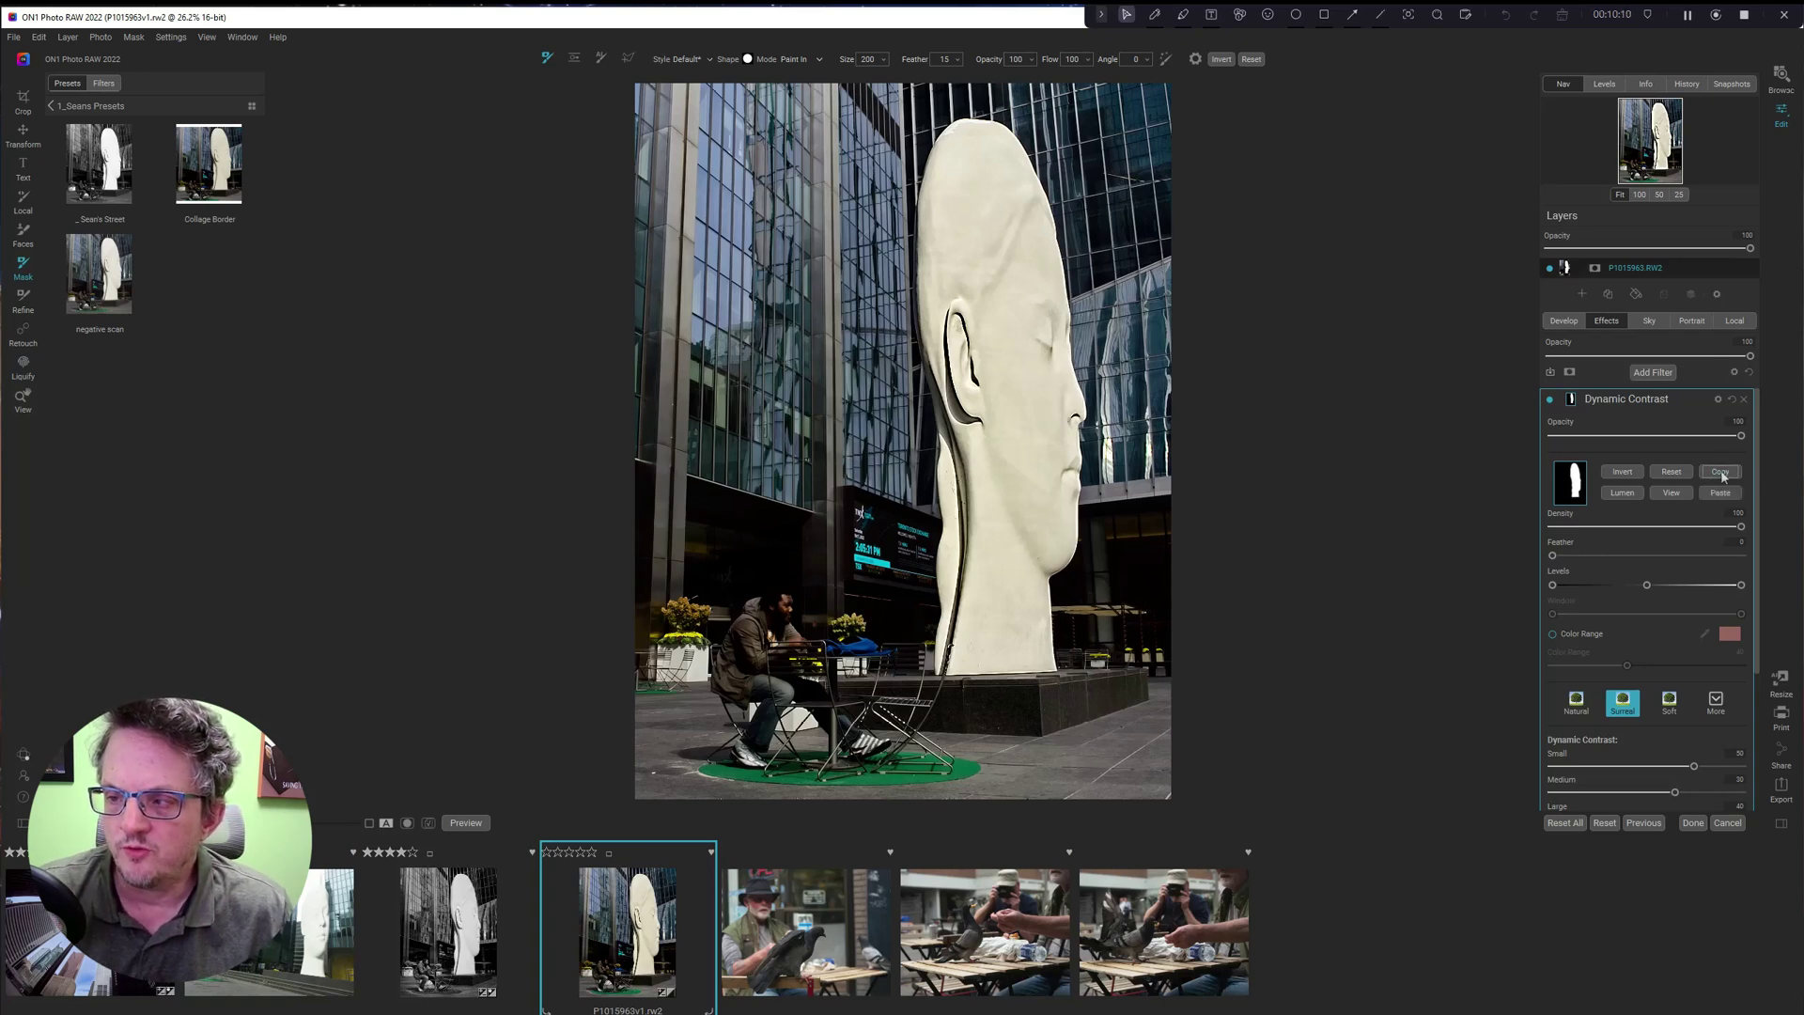
{"action": "left_click", "coordinate": [1697, 400]}
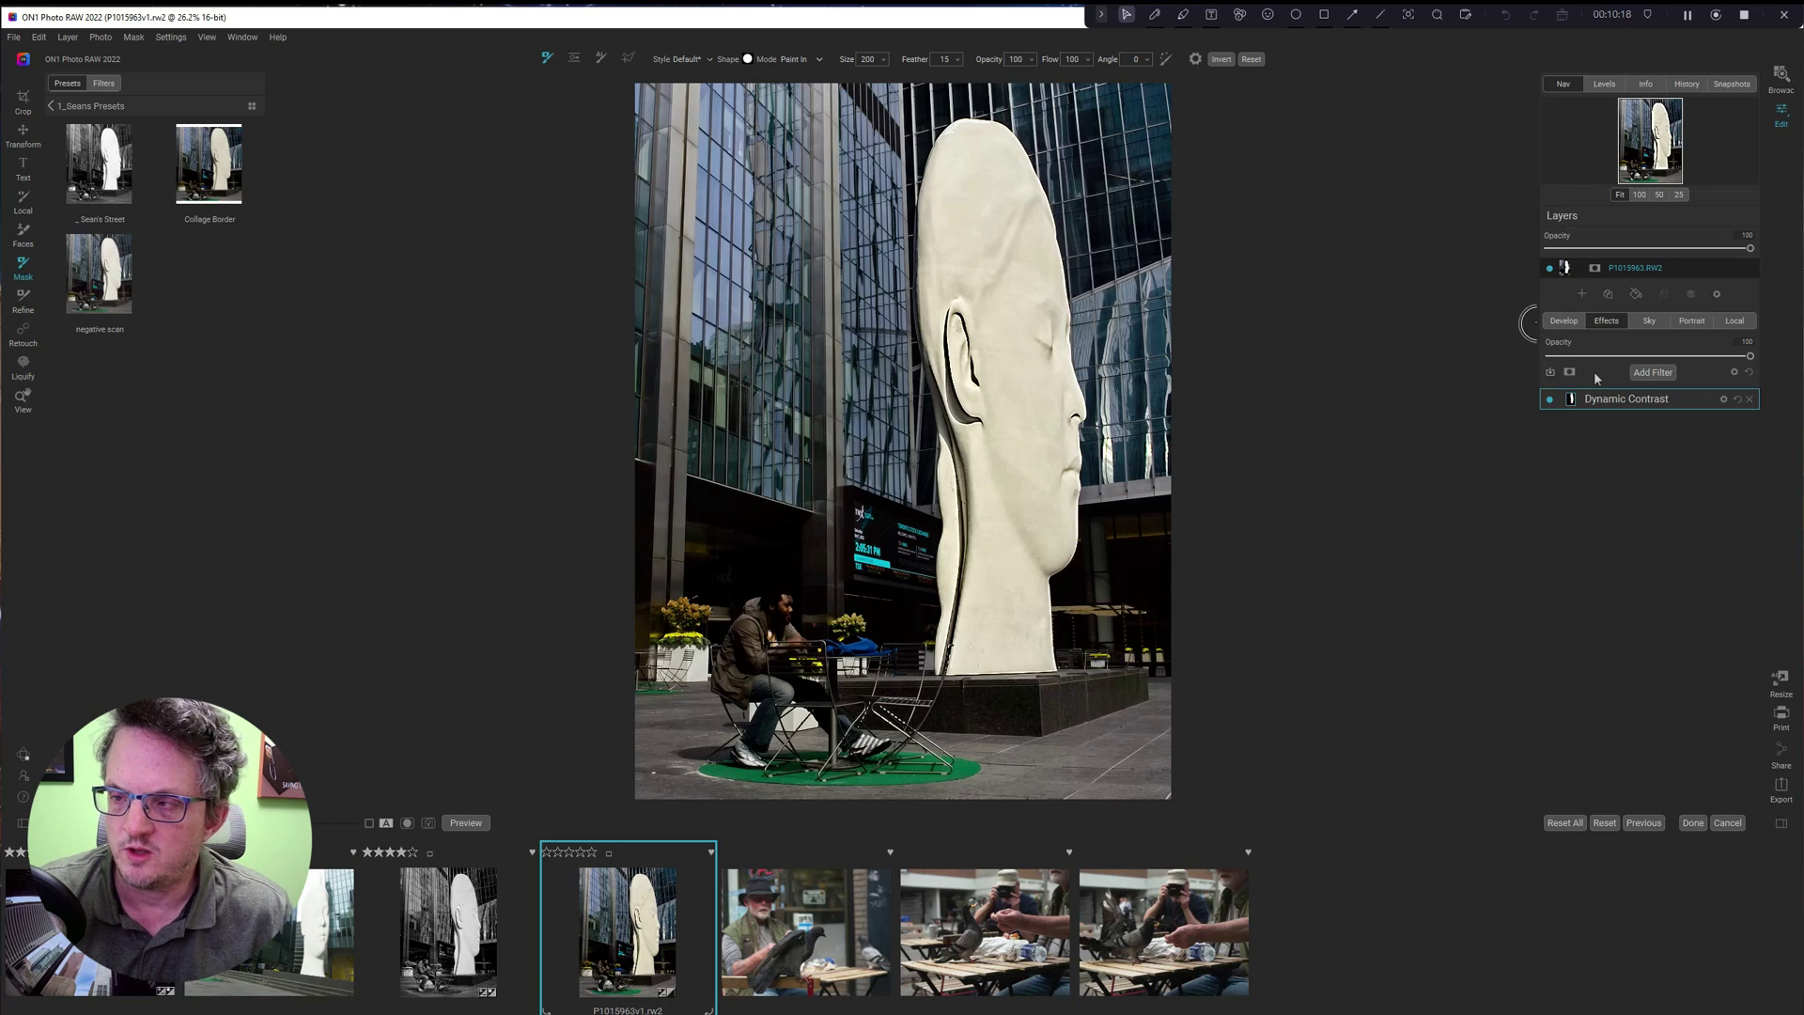
Add a second Dynamic Contrast filter, paste the copied sculpture mask into it and invert the mask to target the background.
{"action": "left_click", "coordinate": [1650, 374]}
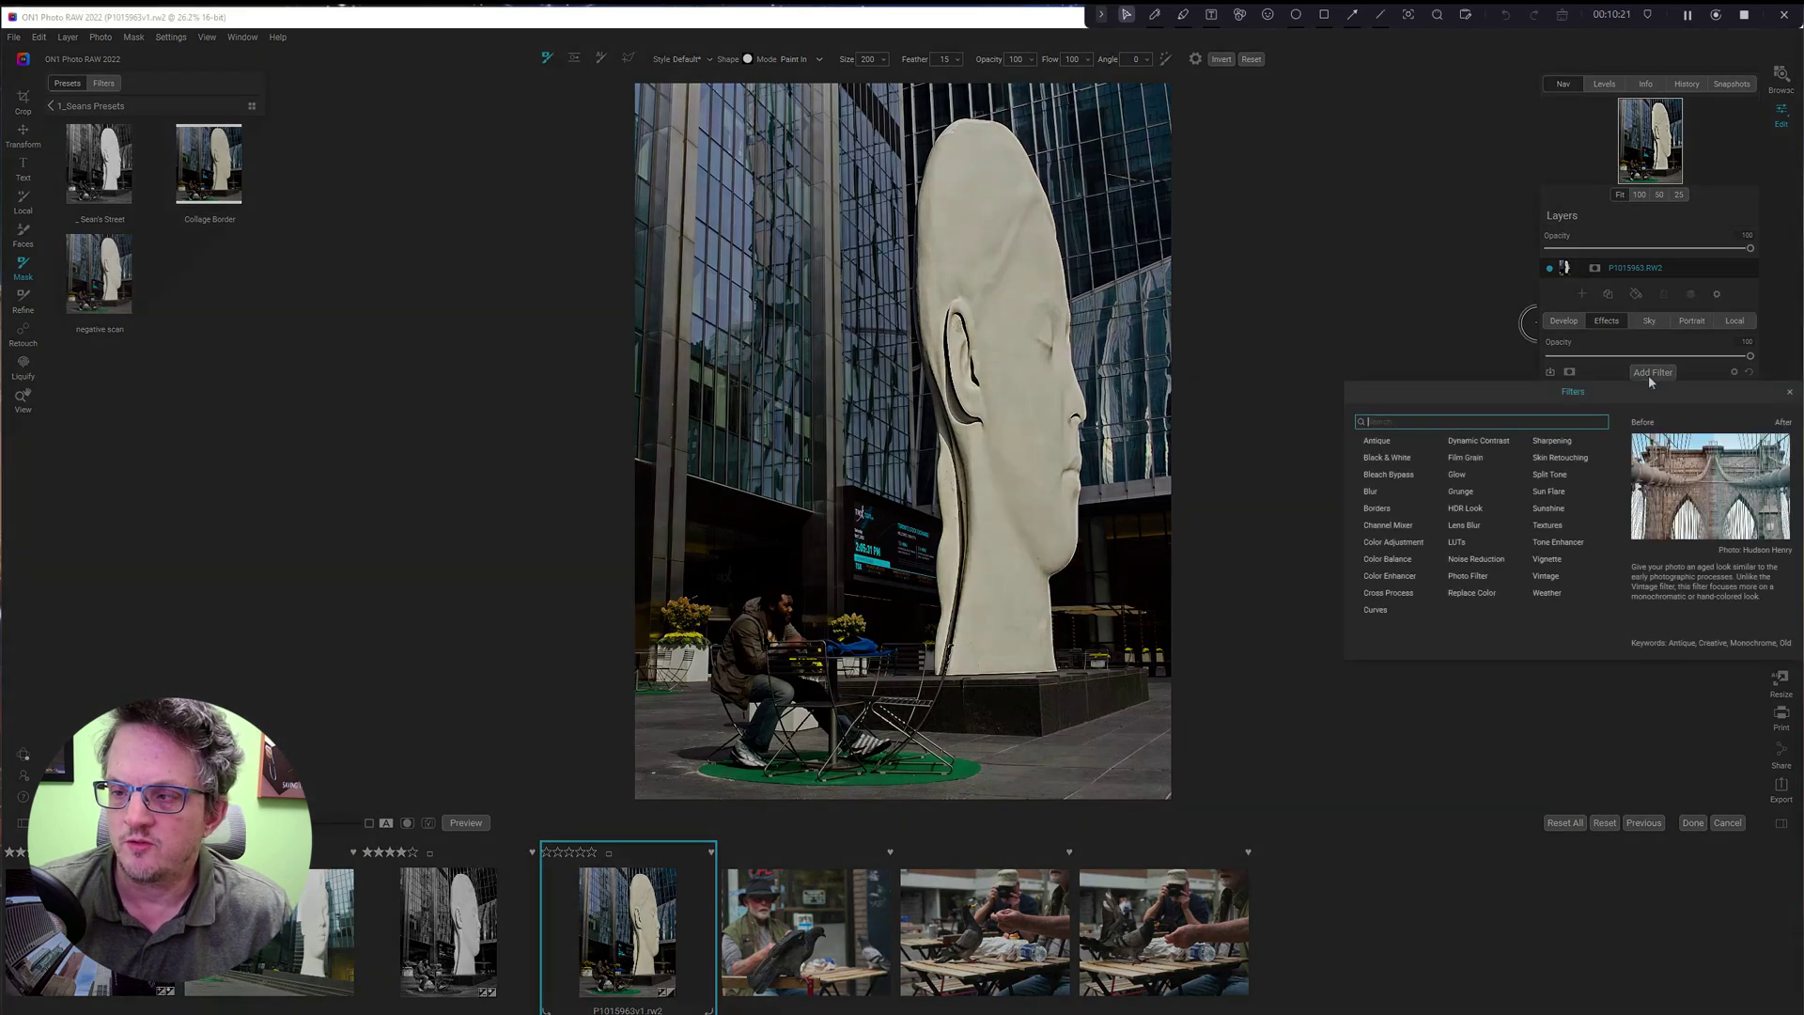
{"action": "left_click", "coordinate": [1481, 442]}
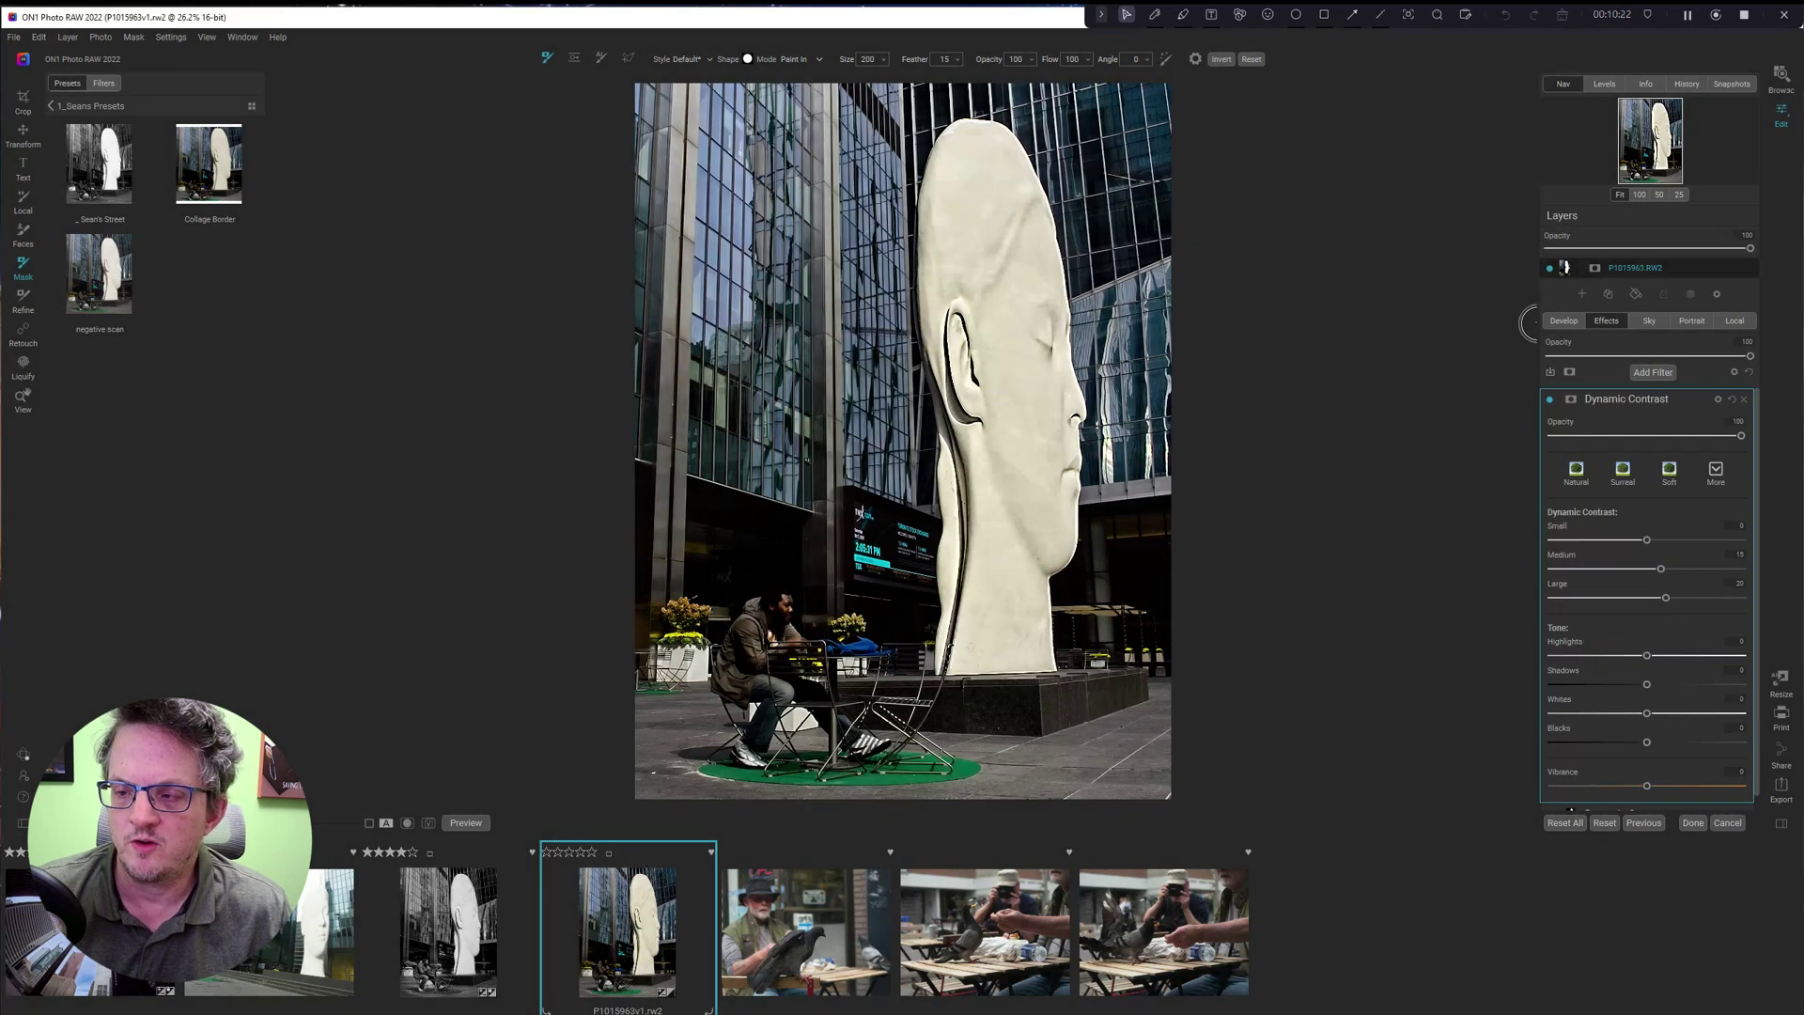
{"action": "left_click", "coordinate": [1570, 402]}
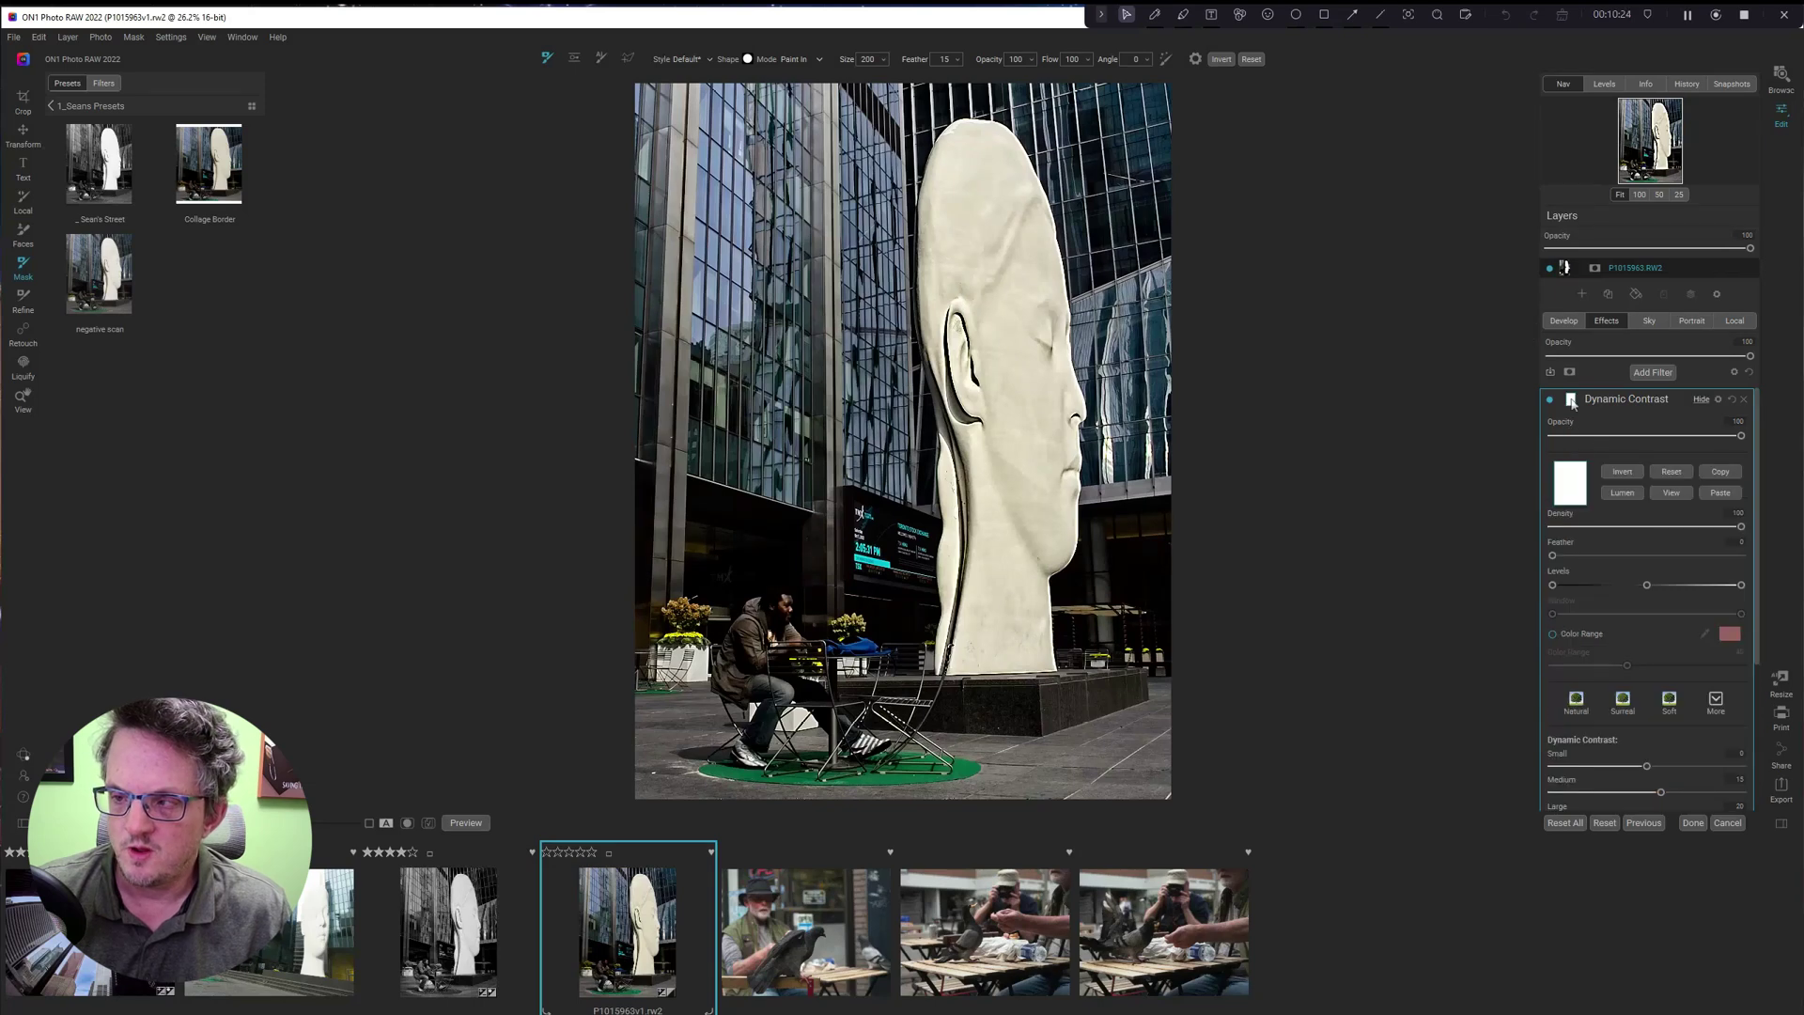
{"action": "left_click", "coordinate": [1721, 496]}
{"action": "left_click", "coordinate": [1612, 473]}
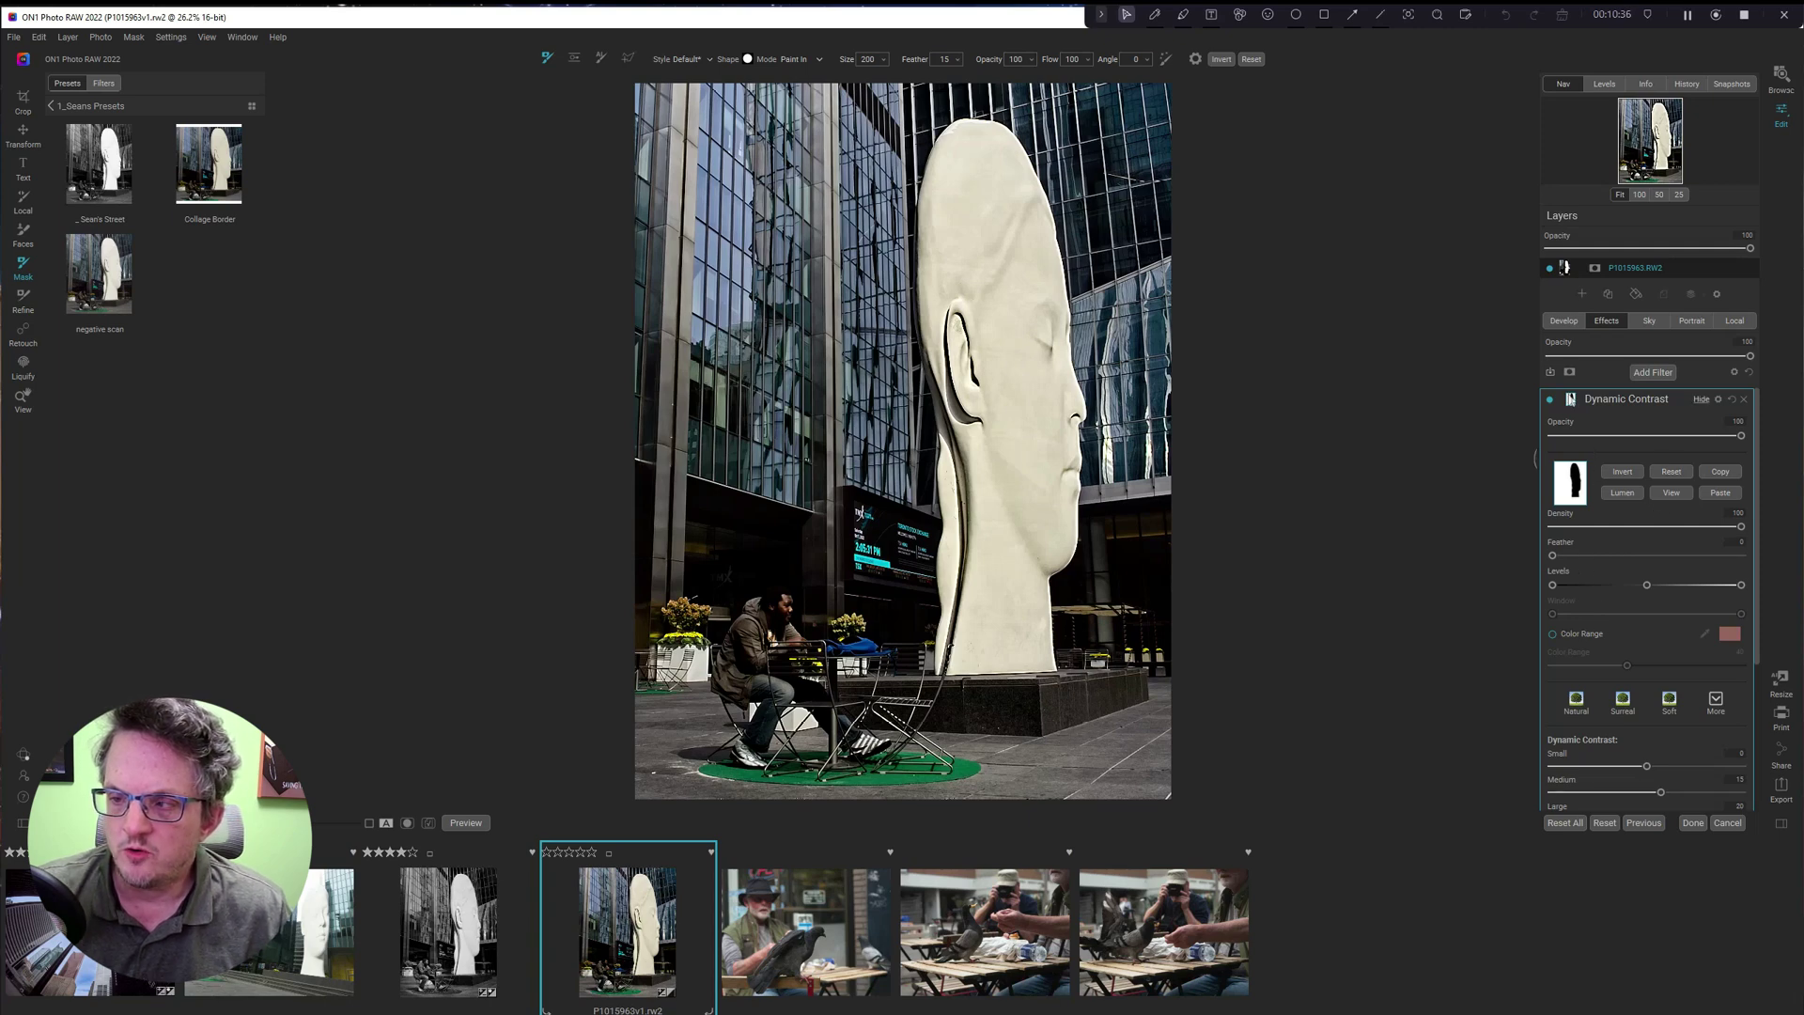
Apply the Natural style to the background Dynamic Contrast filter, compare the photo with and without it, and collapse the filter.
{"action": "left_click", "coordinate": [1570, 398]}
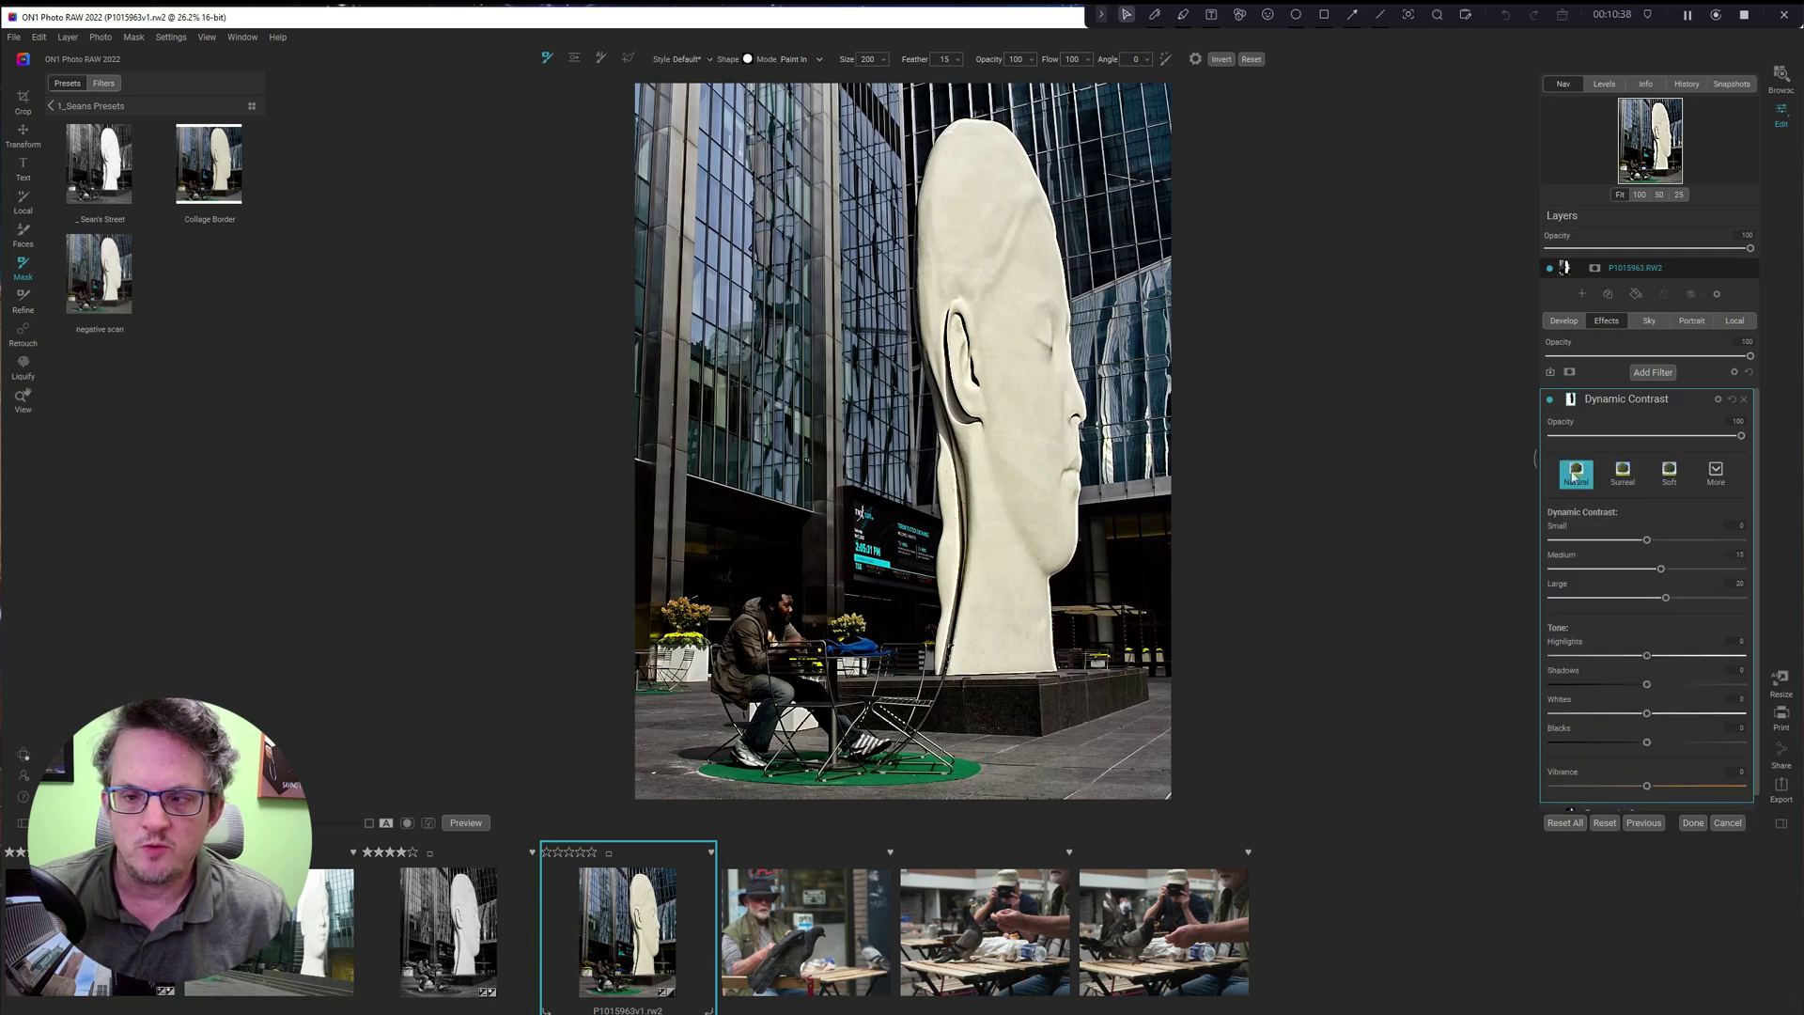
{"action": "left_click", "coordinate": [1549, 400]}
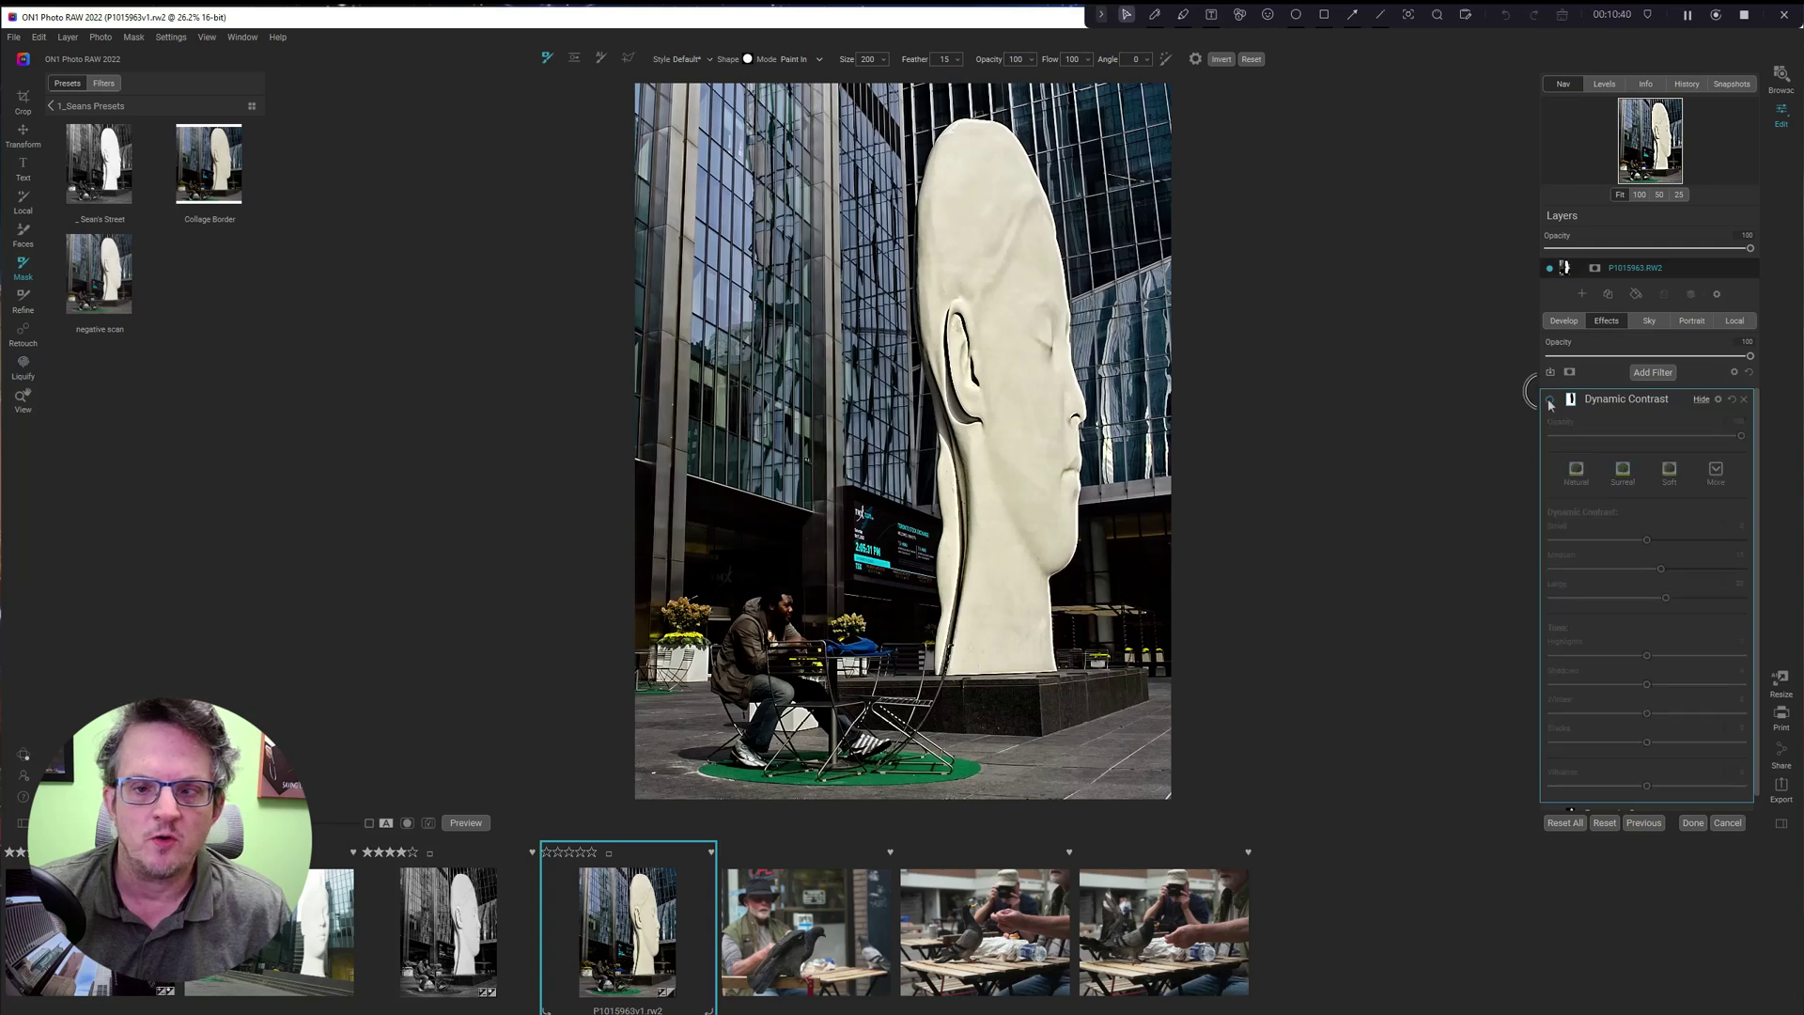
{"action": "left_click", "coordinate": [1549, 399]}
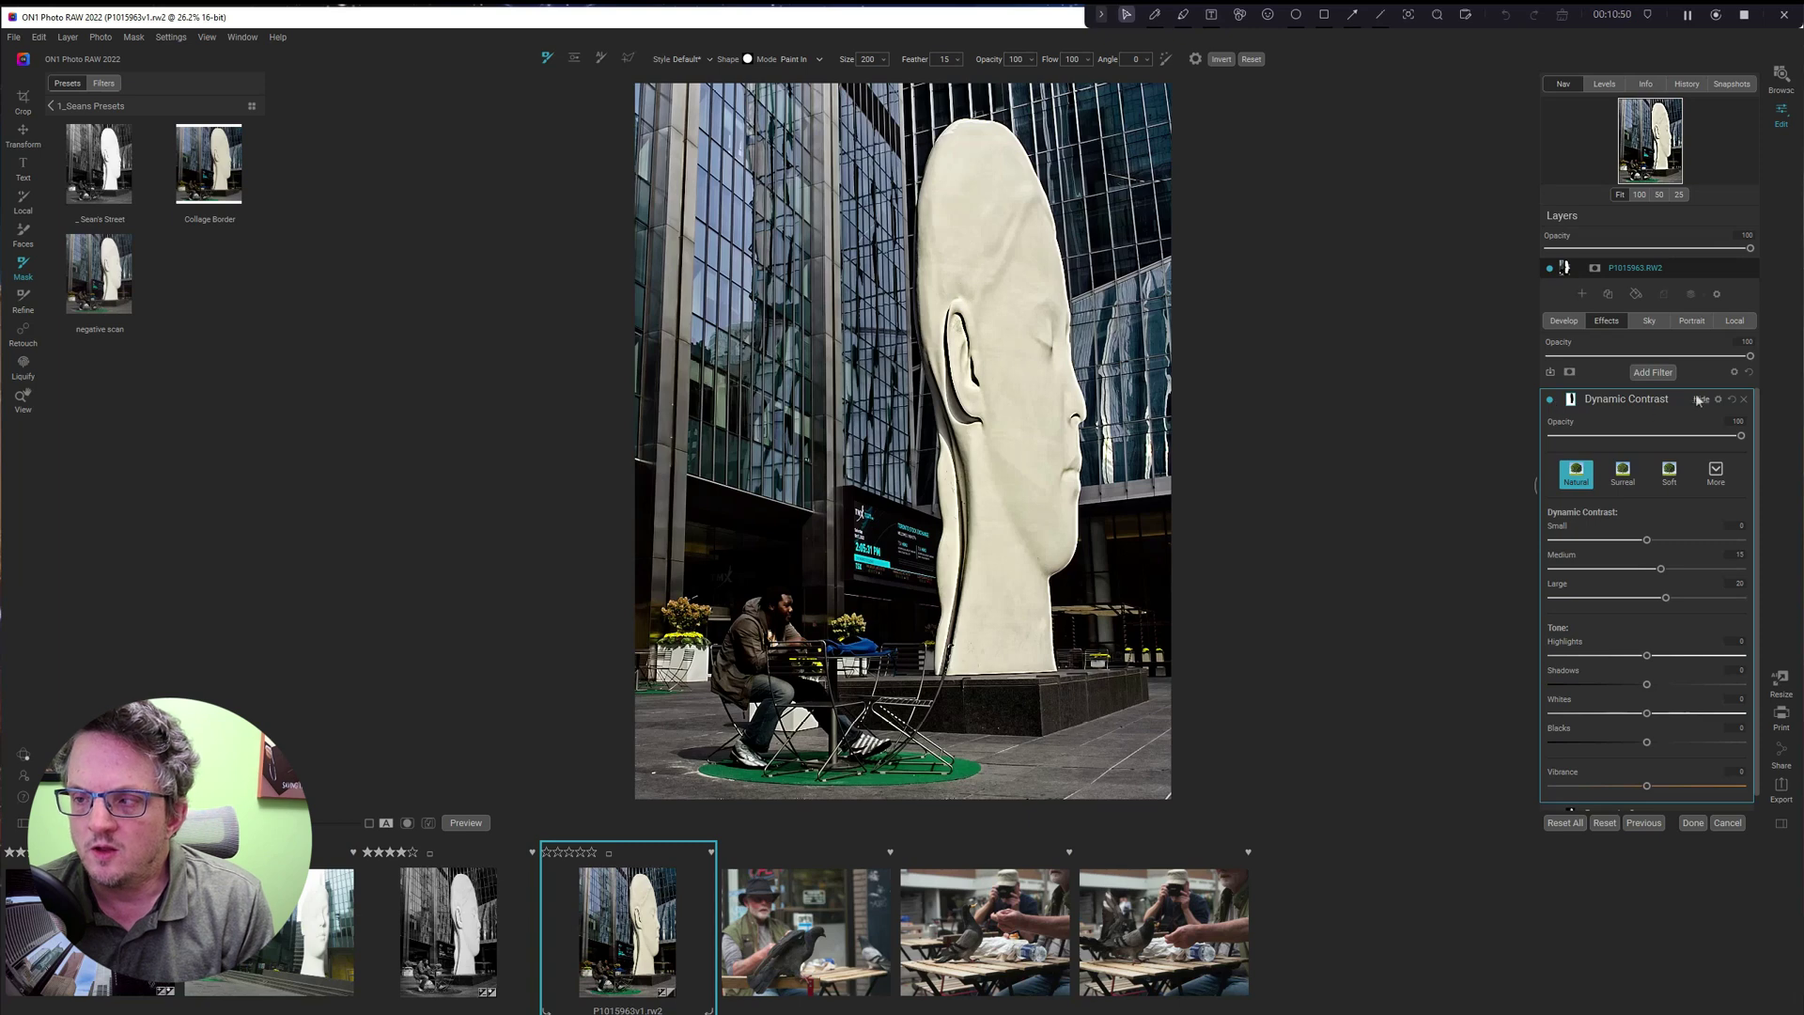
{"action": "left_click", "coordinate": [1700, 399]}
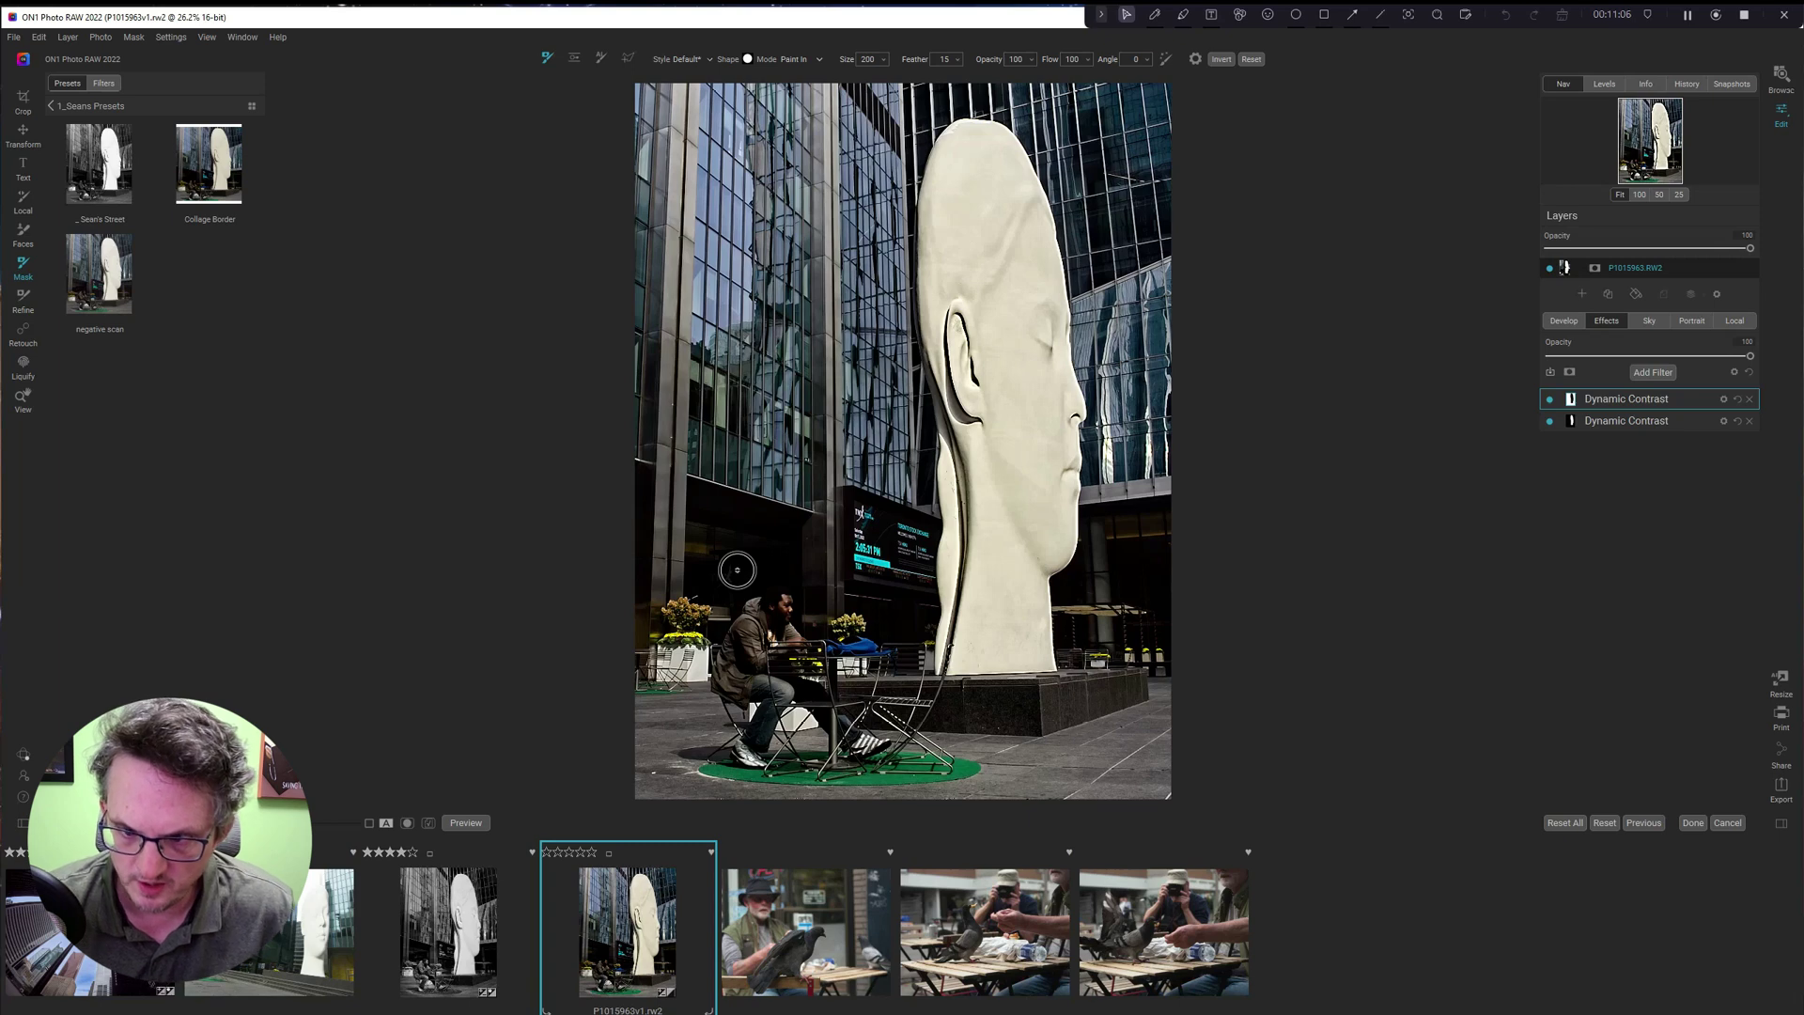
Add a Tone Enhancer filter above the two Dynamic Contrast filters.
{"action": "left_click", "coordinate": [1651, 373]}
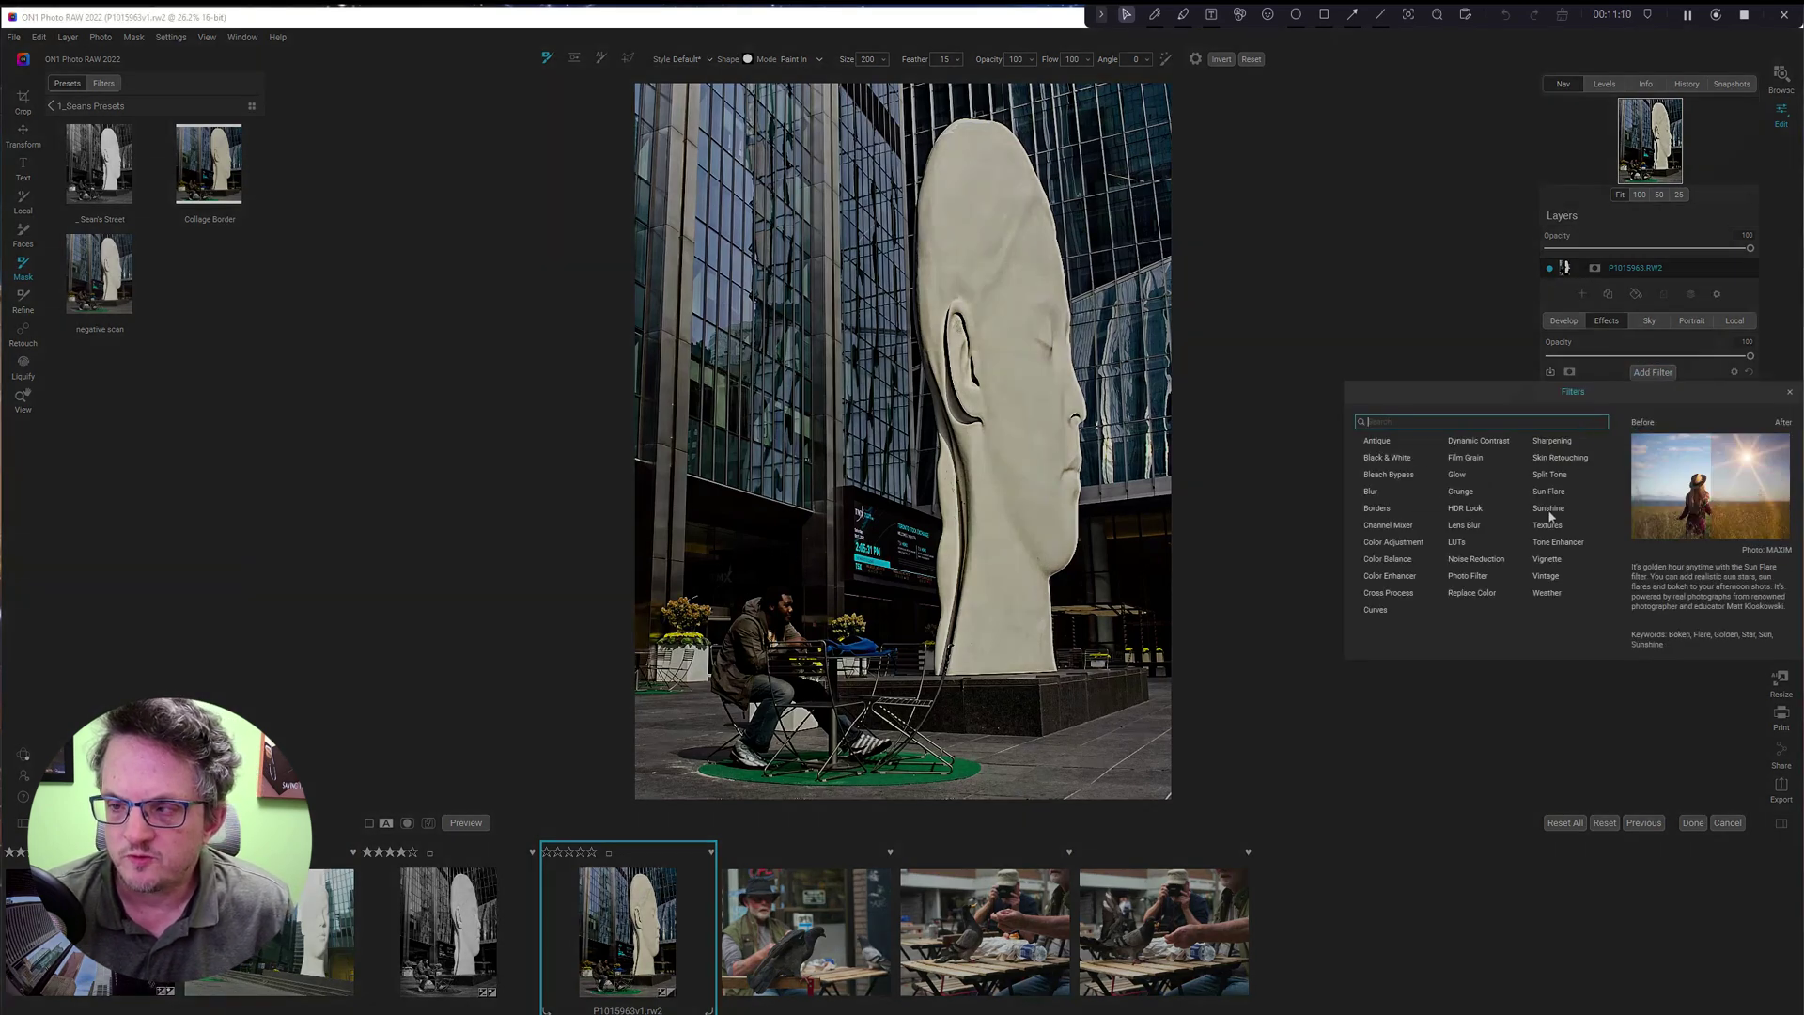
{"action": "left_click", "coordinate": [1541, 542]}
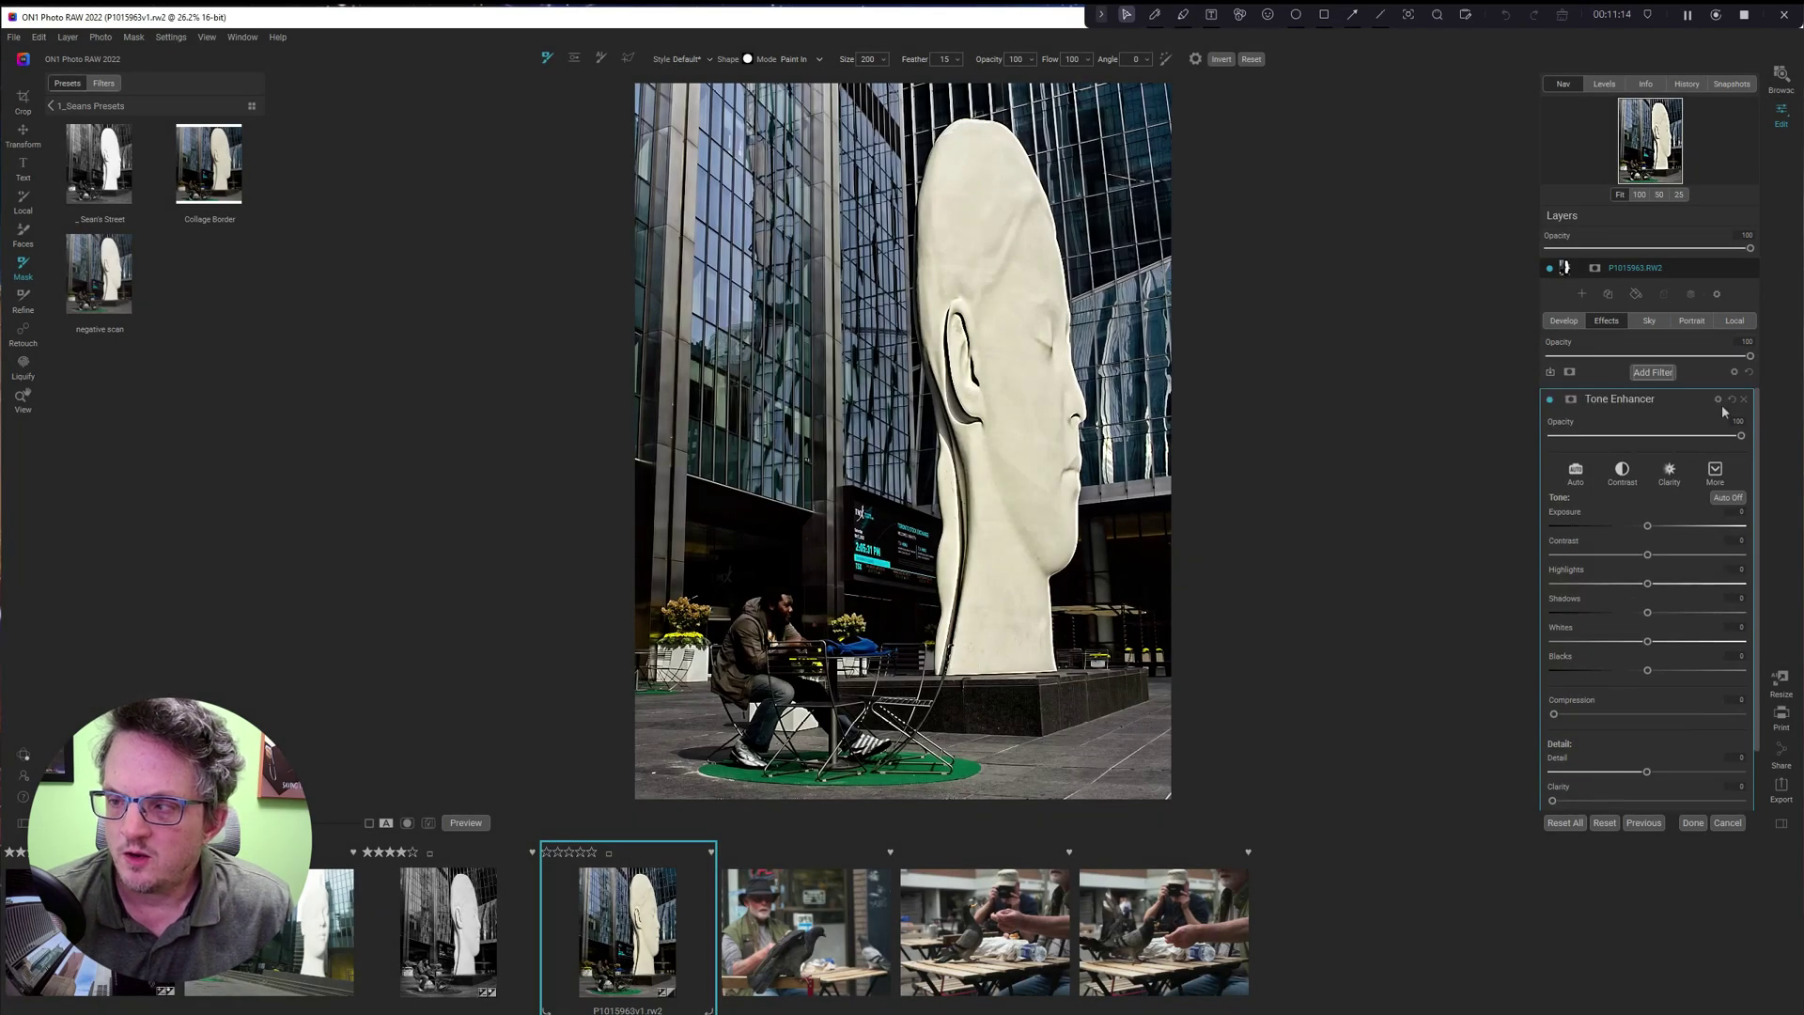
Apply the Shadows Lighter style to the Tone Enhancer and place a Center-shaped adjustable gradient mask over the seated man.
{"action": "left_click", "coordinate": [1715, 470]}
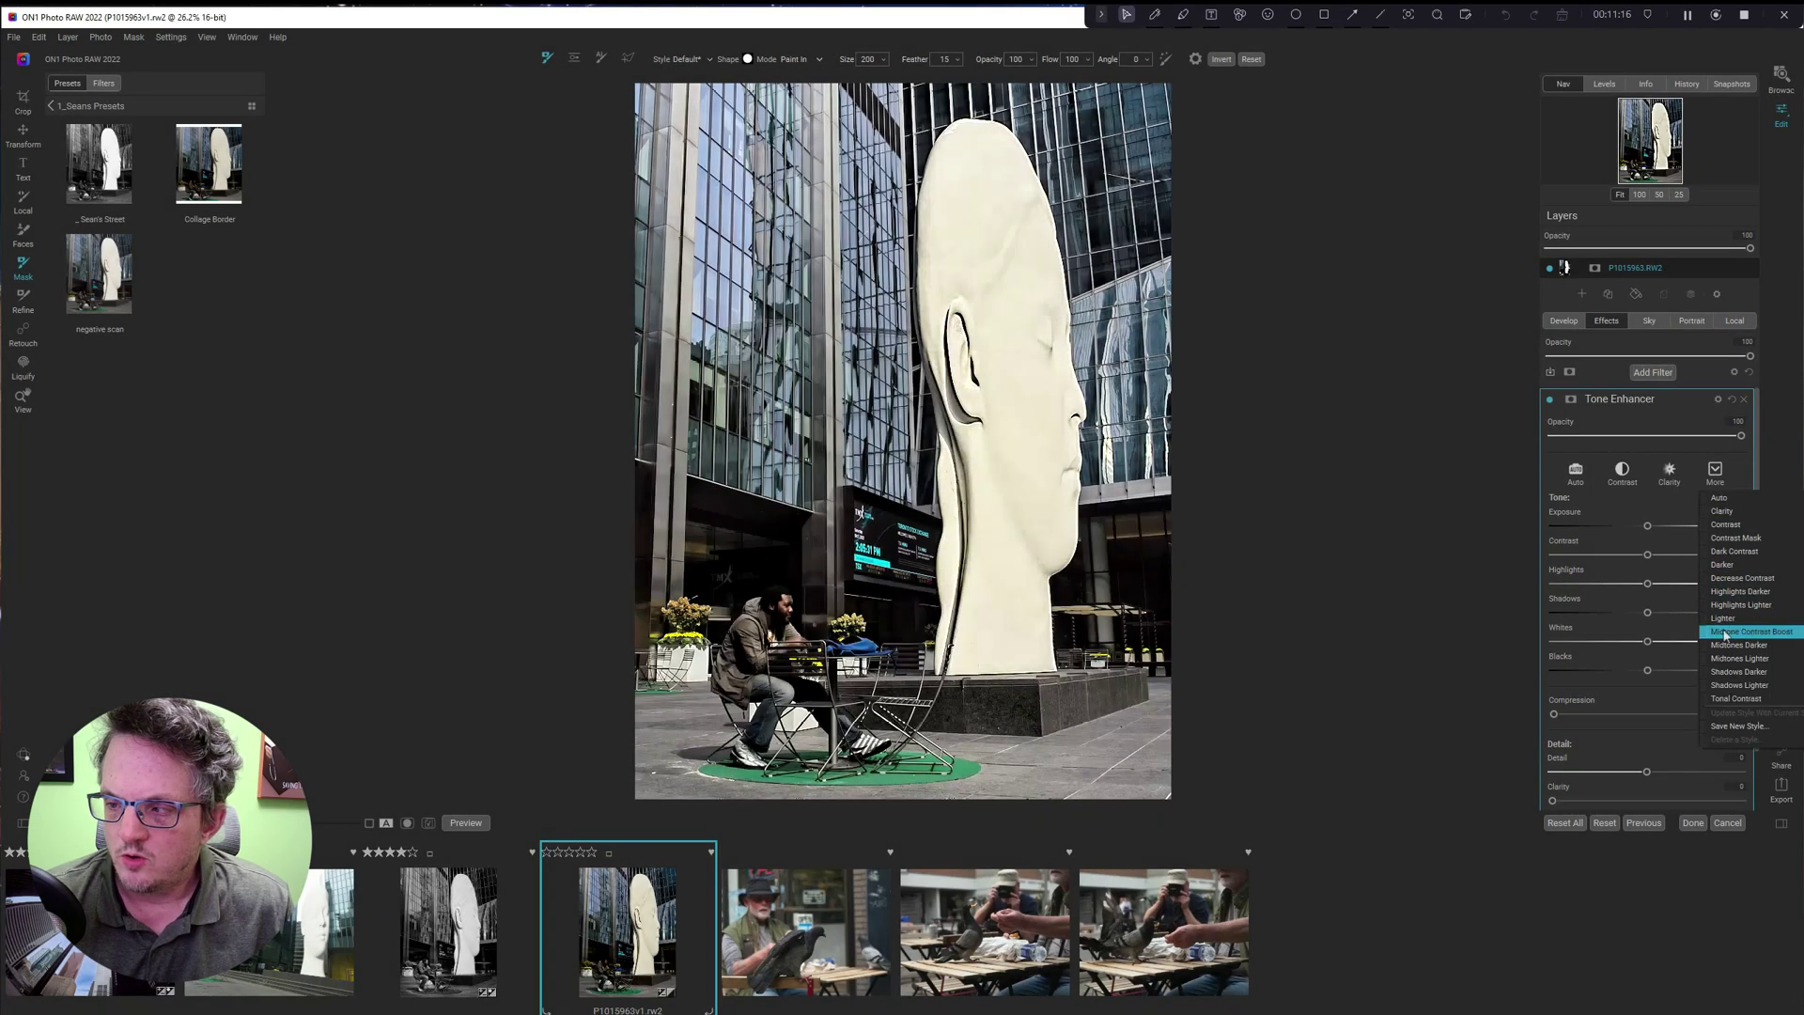
{"action": "left_click", "coordinate": [1732, 685]}
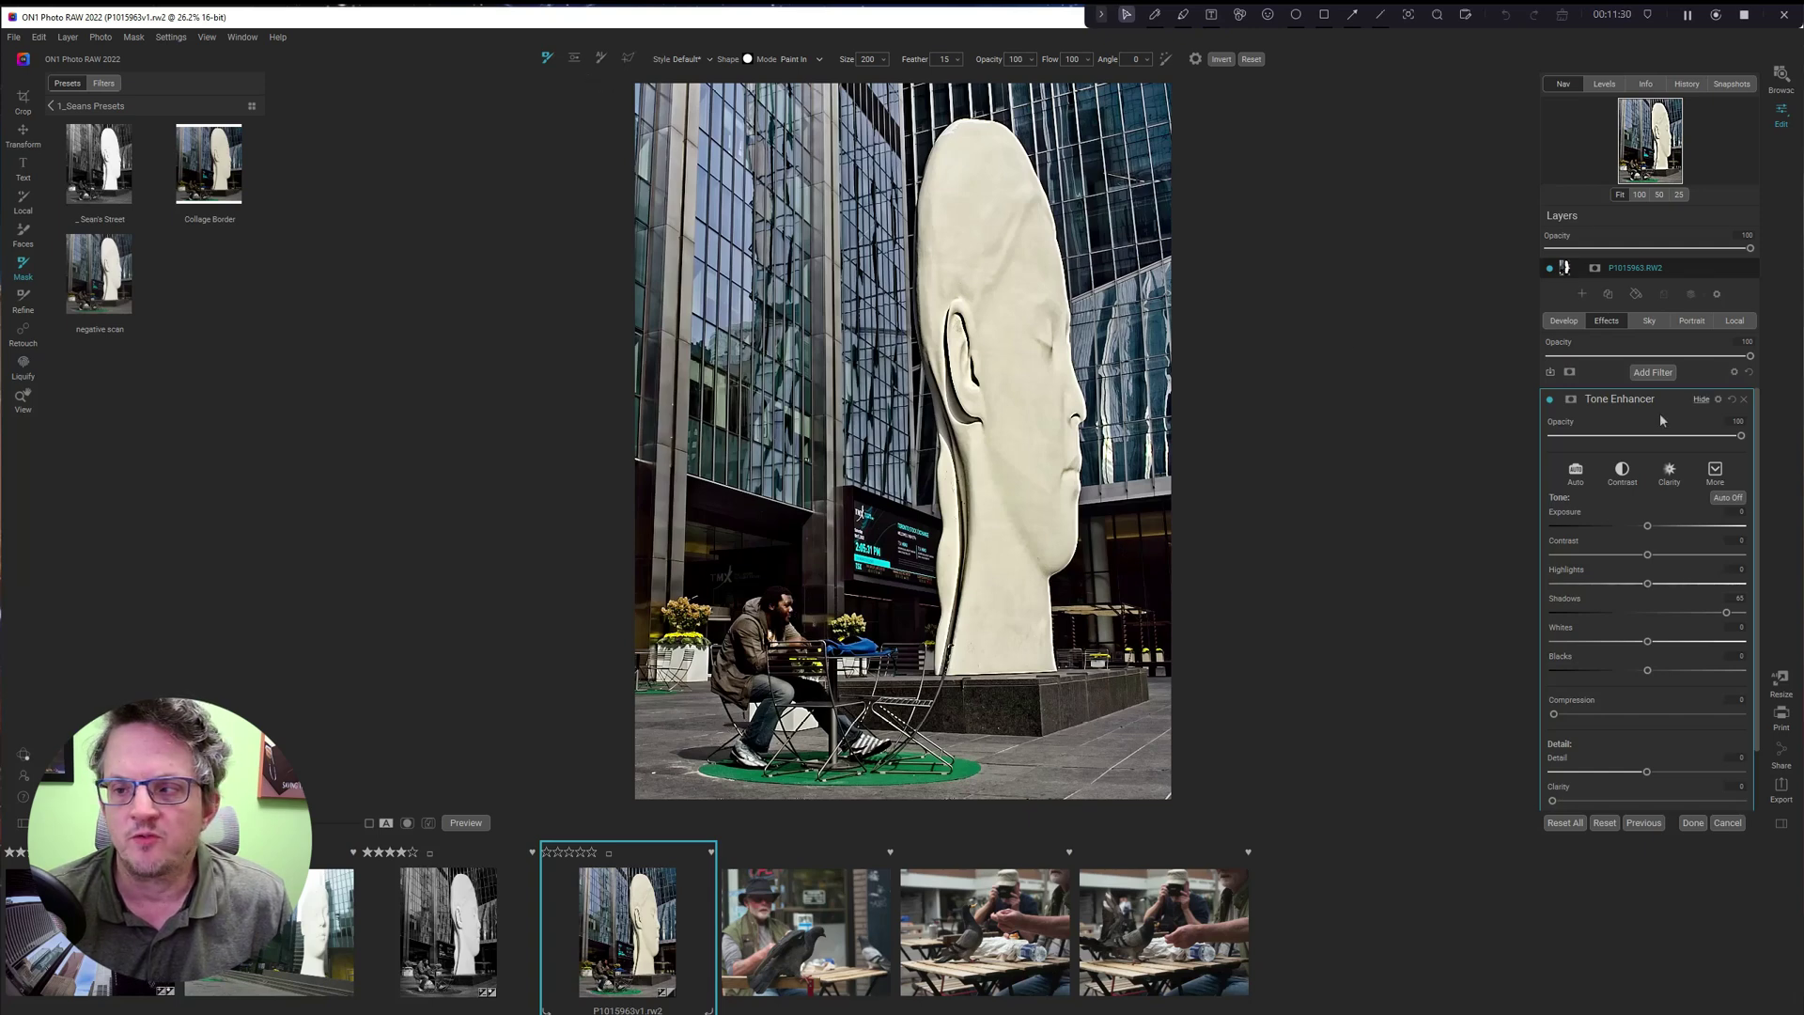
{"action": "left_click", "coordinate": [1571, 399]}
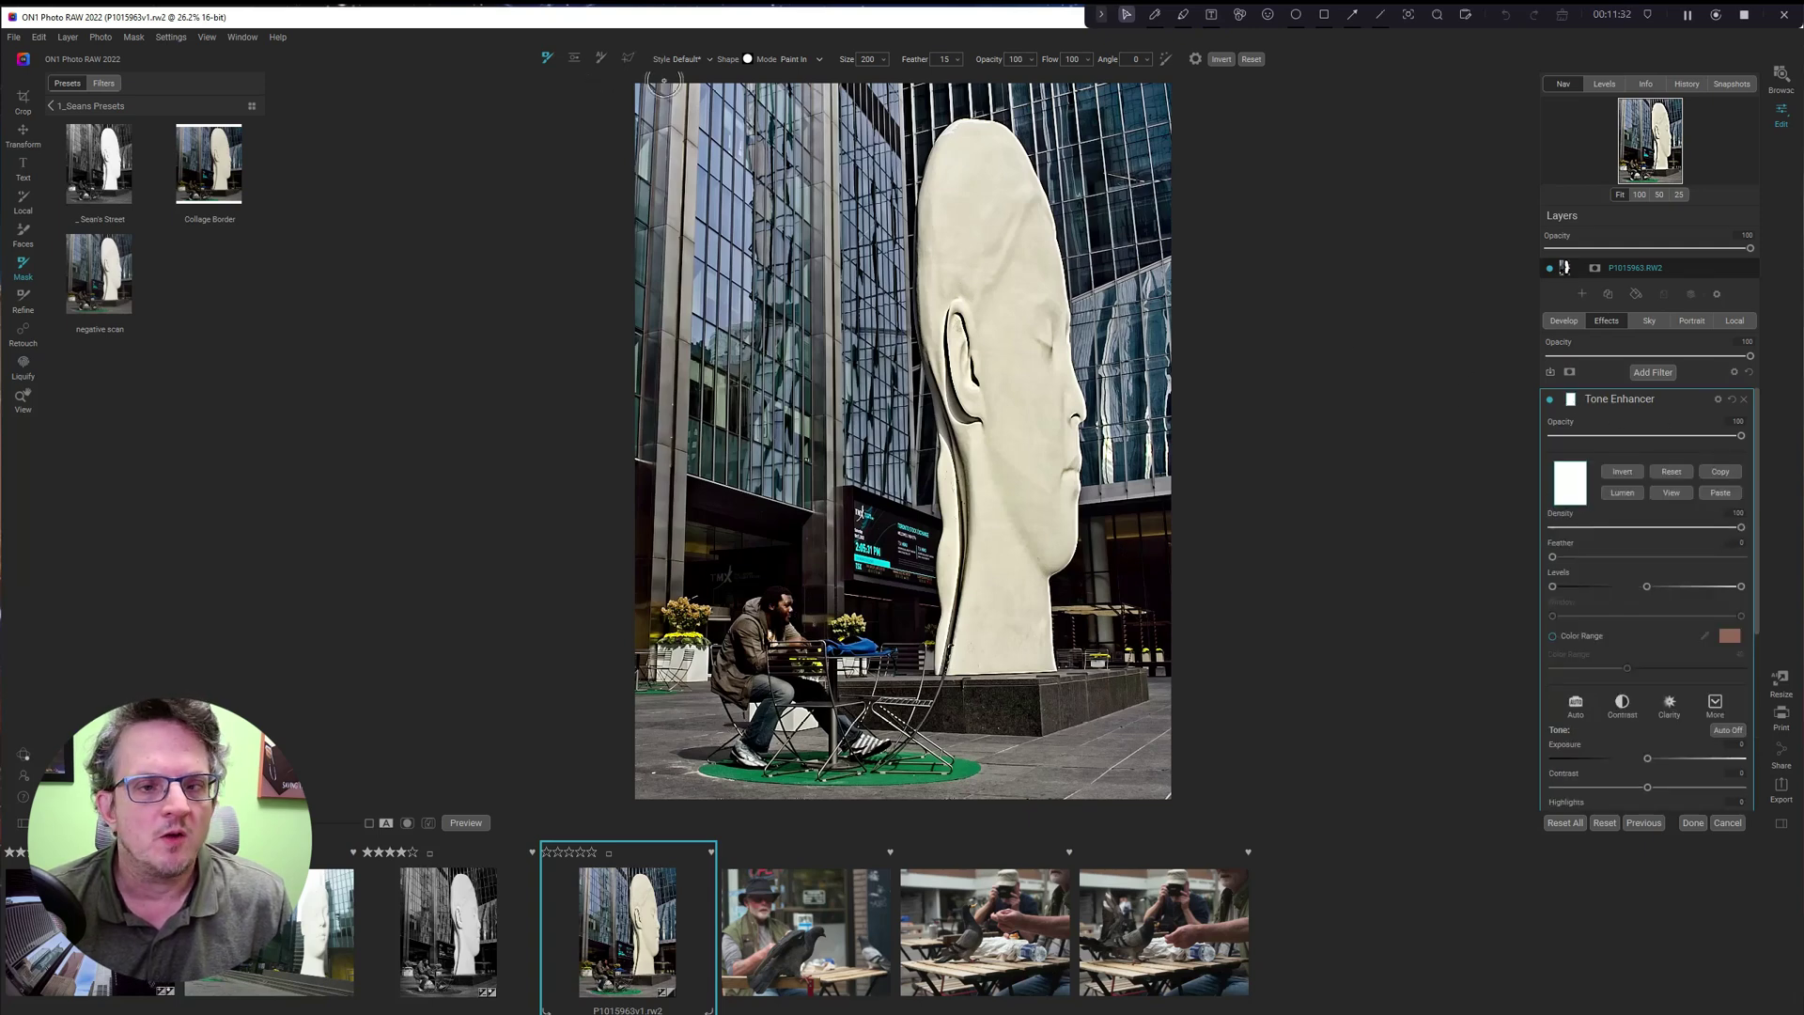
{"action": "left_click", "coordinate": [574, 59]}
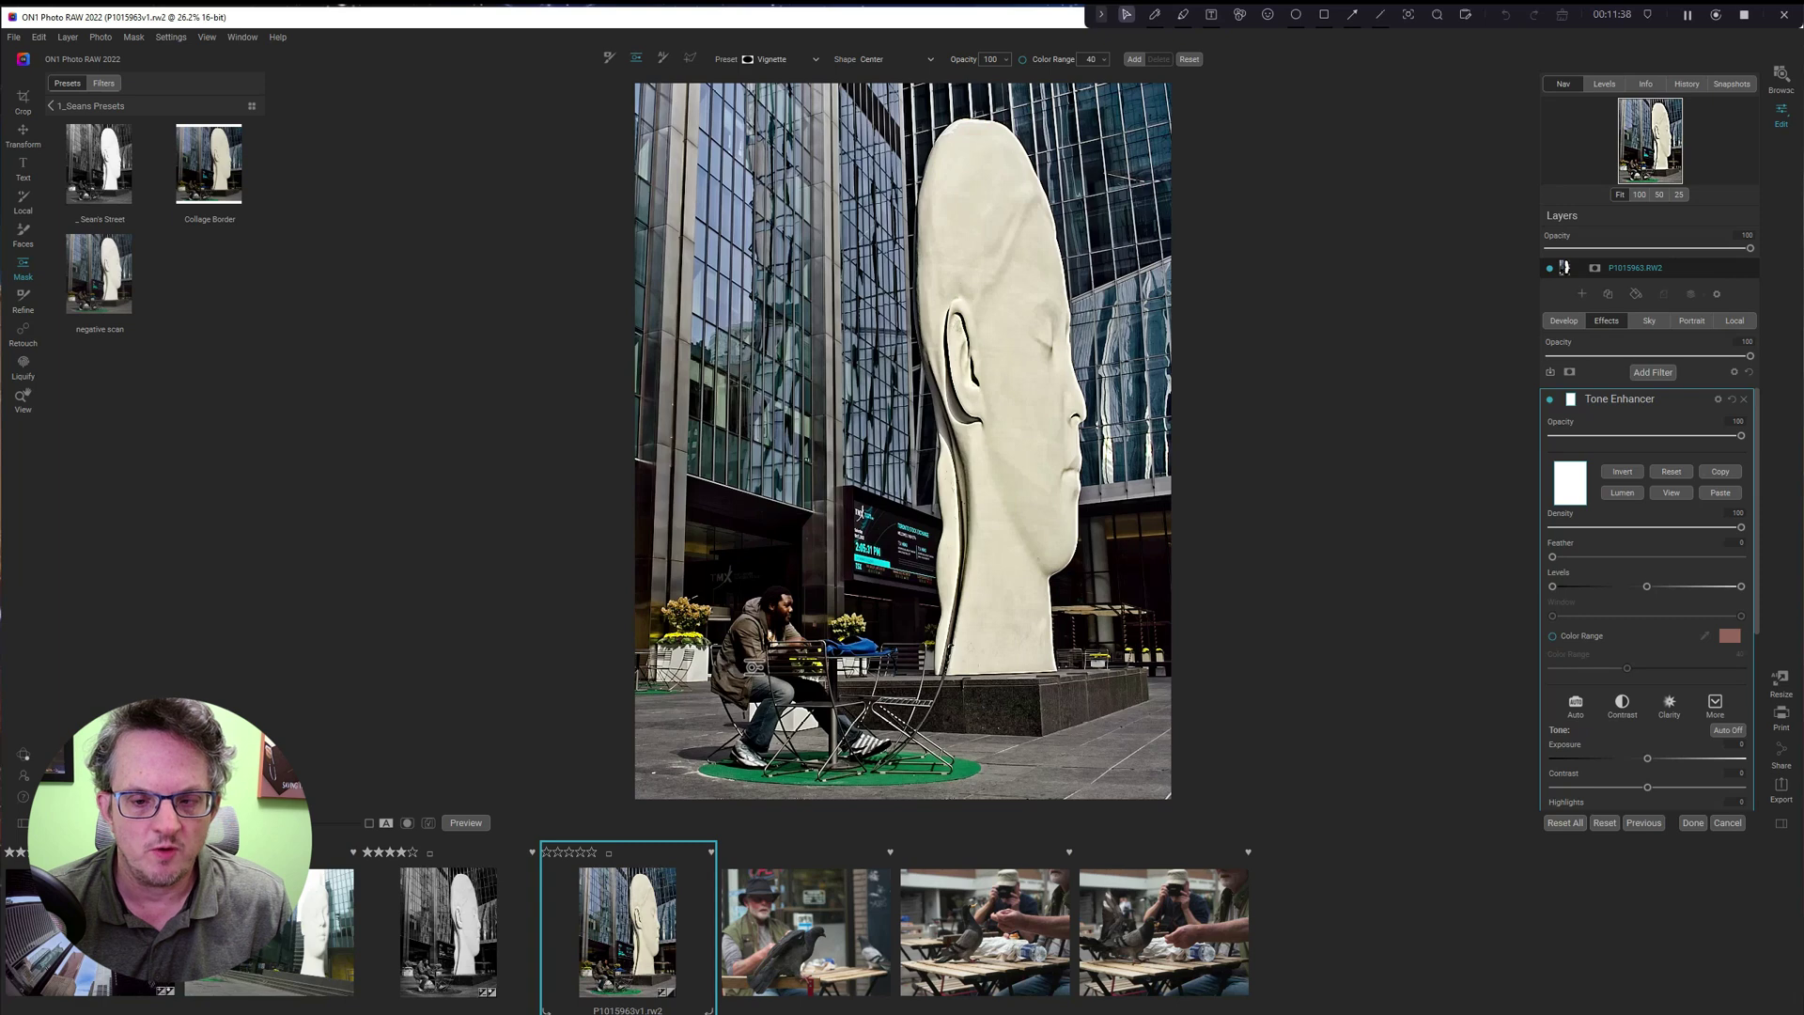
{"action": "left_click", "coordinate": [754, 667]}
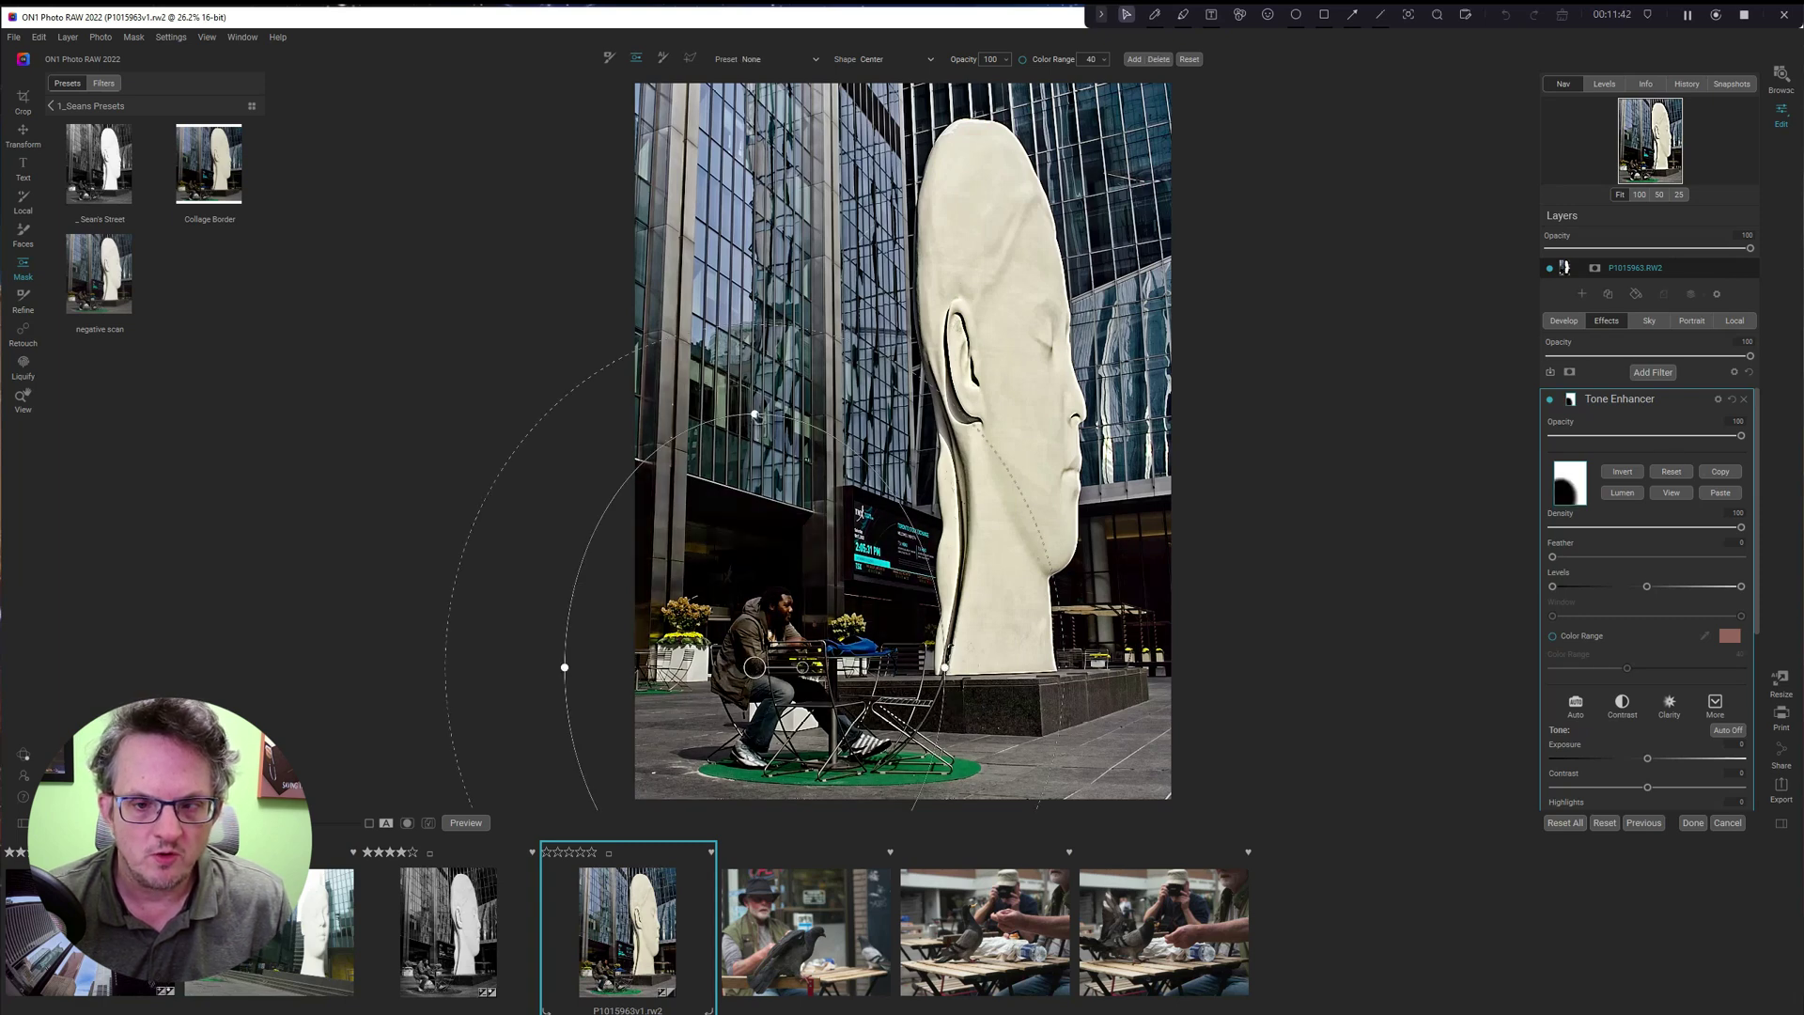
Shrink the gradient mask to a circle around the seated man, tilt it slightly and adjust its feathered edge.
{"action": "left_click_drag", "start_coordinate": [755, 414], "coordinate": [762, 597]}
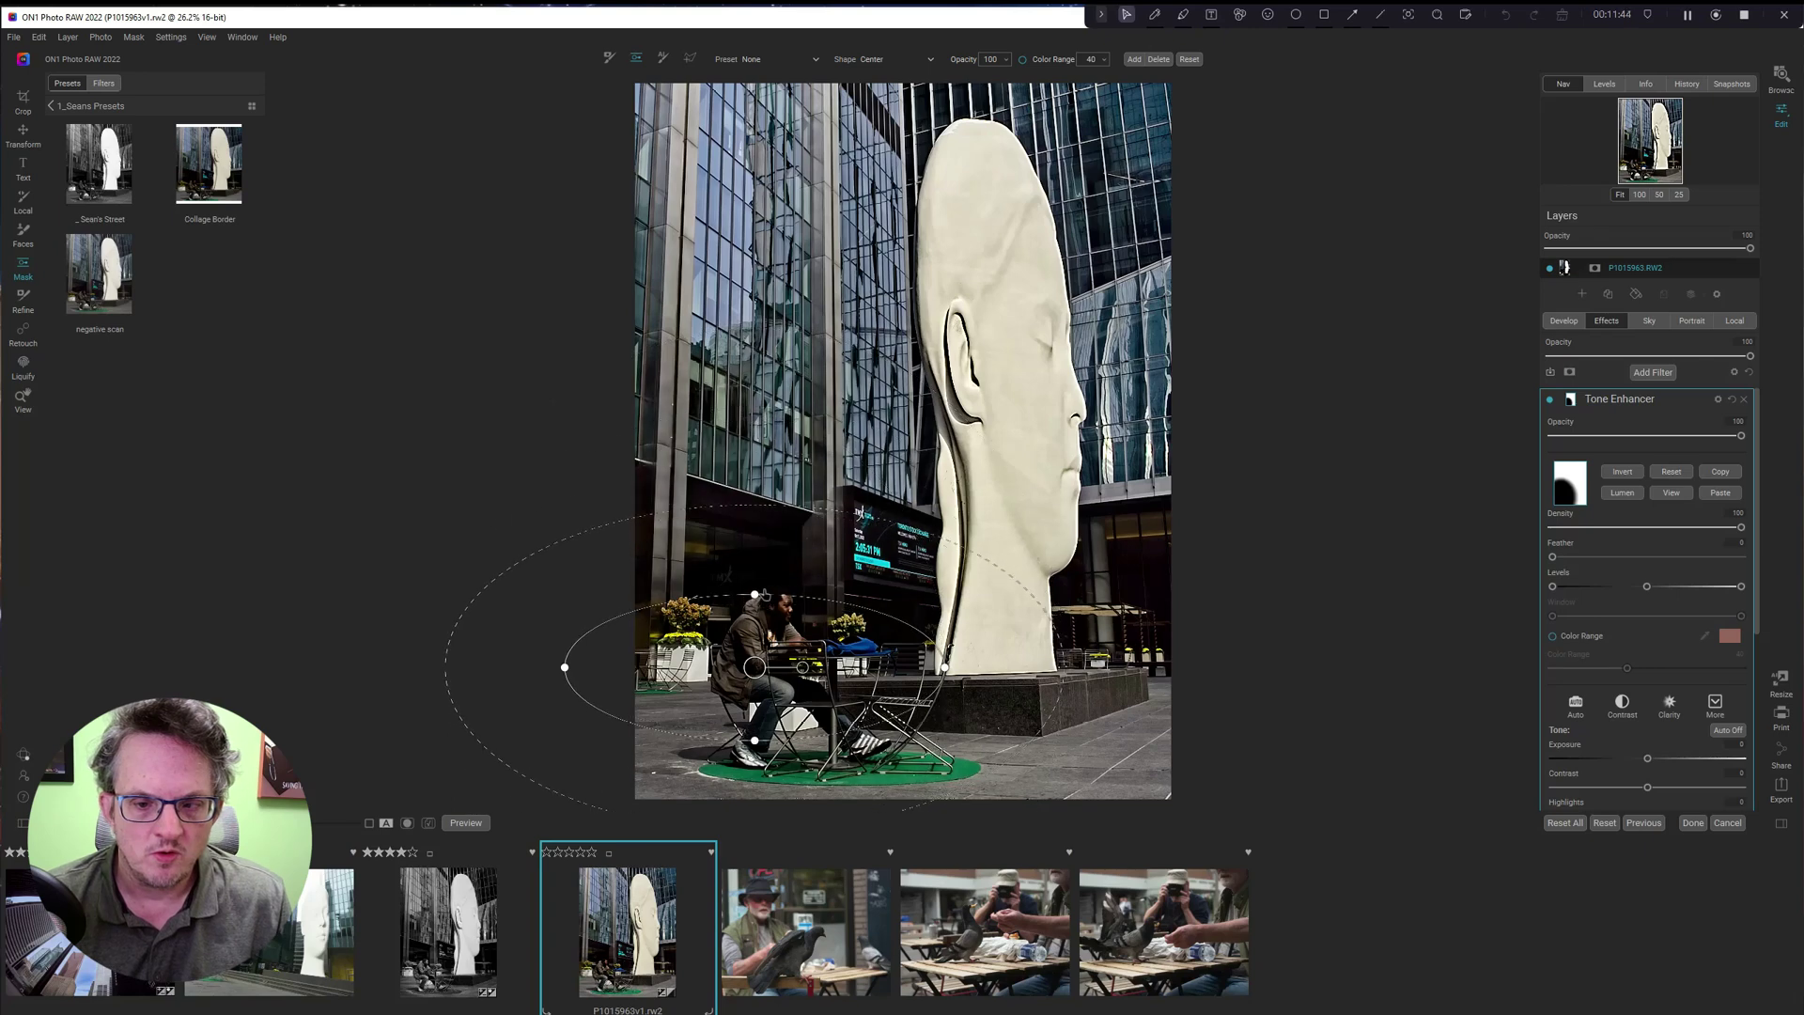
{"action": "left_click_drag", "start_coordinate": [563, 667], "coordinate": [774, 761]}
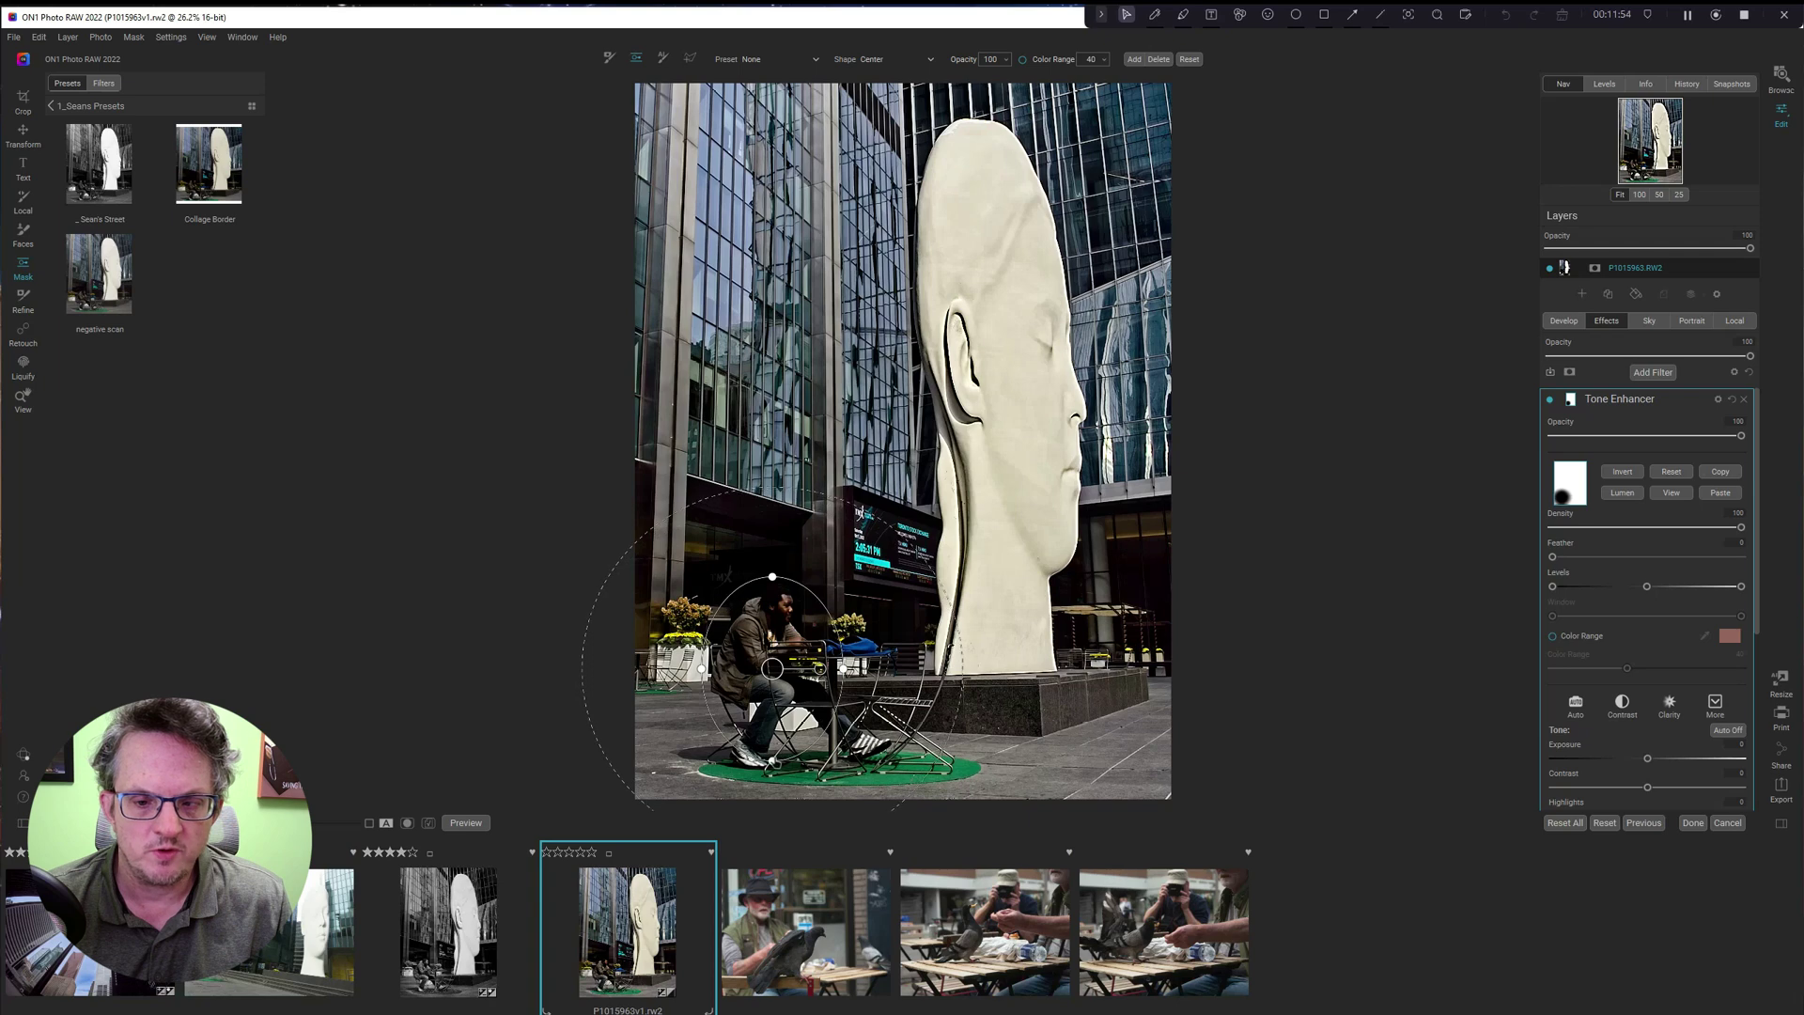
{"action": "left_click_drag", "start_coordinate": [820, 667], "coordinate": [818, 652]}
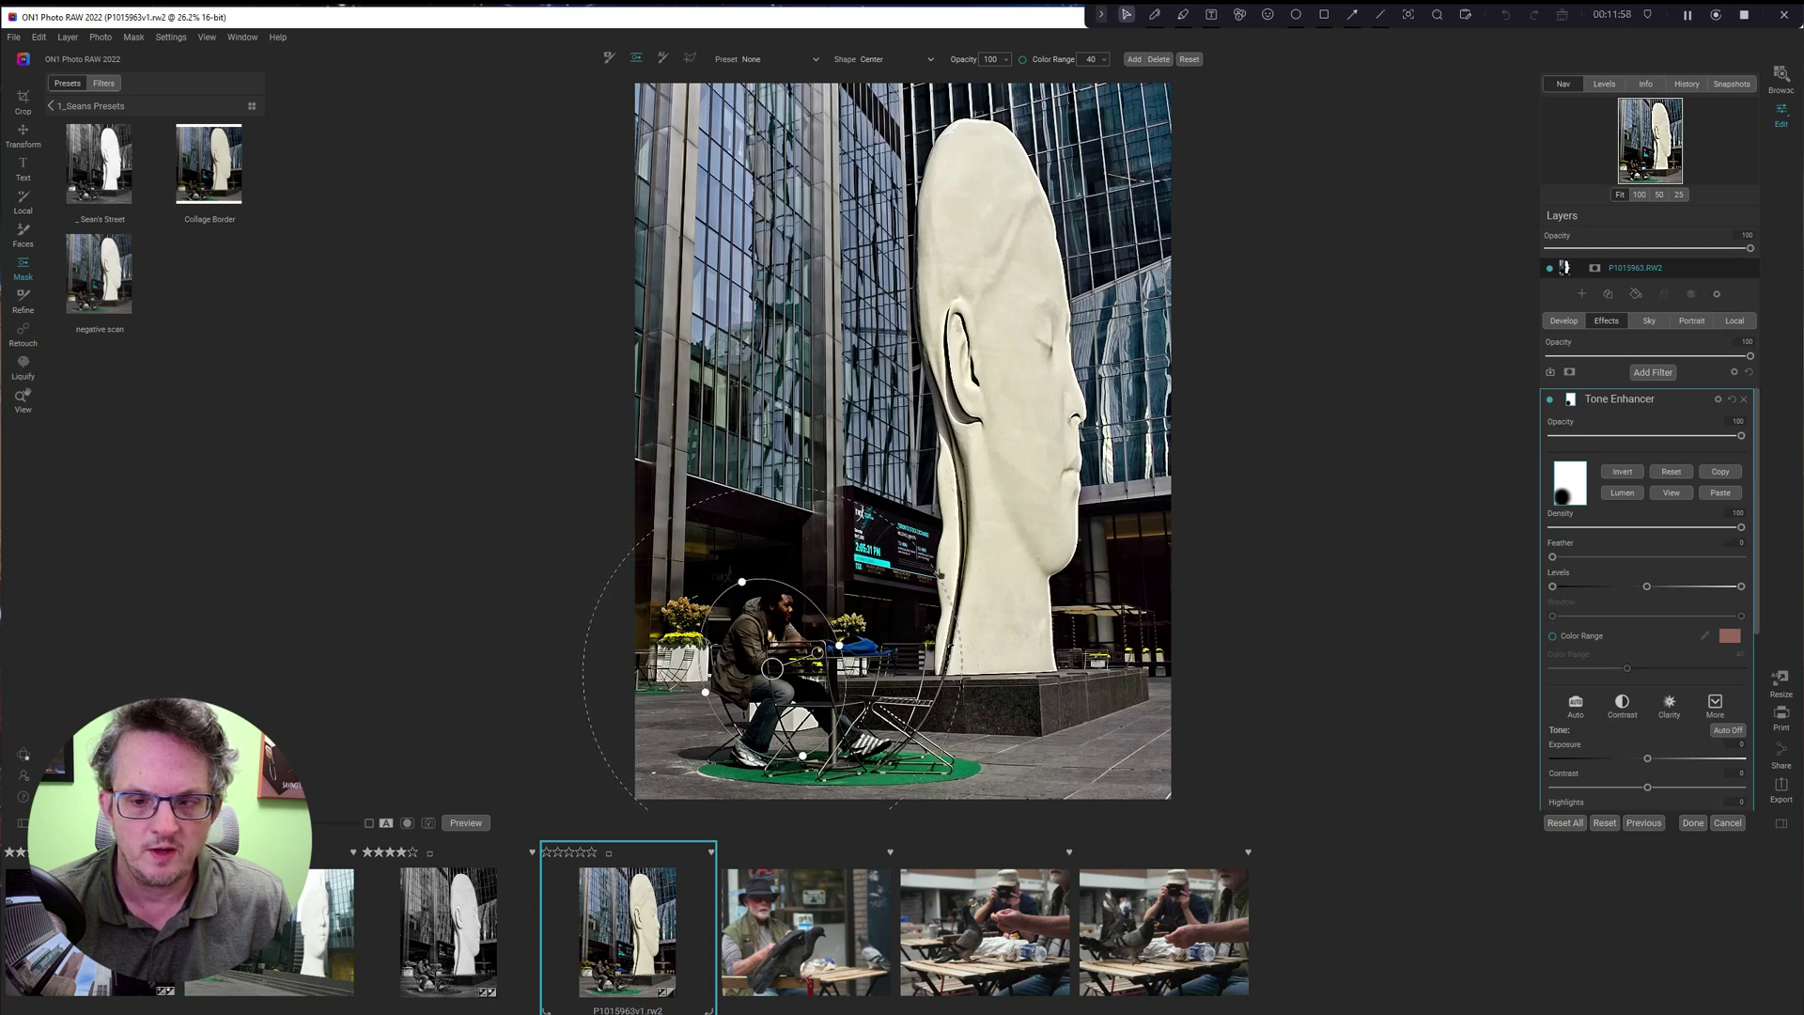
{"action": "left_click_drag", "start_coordinate": [921, 561], "coordinate": [893, 531]}
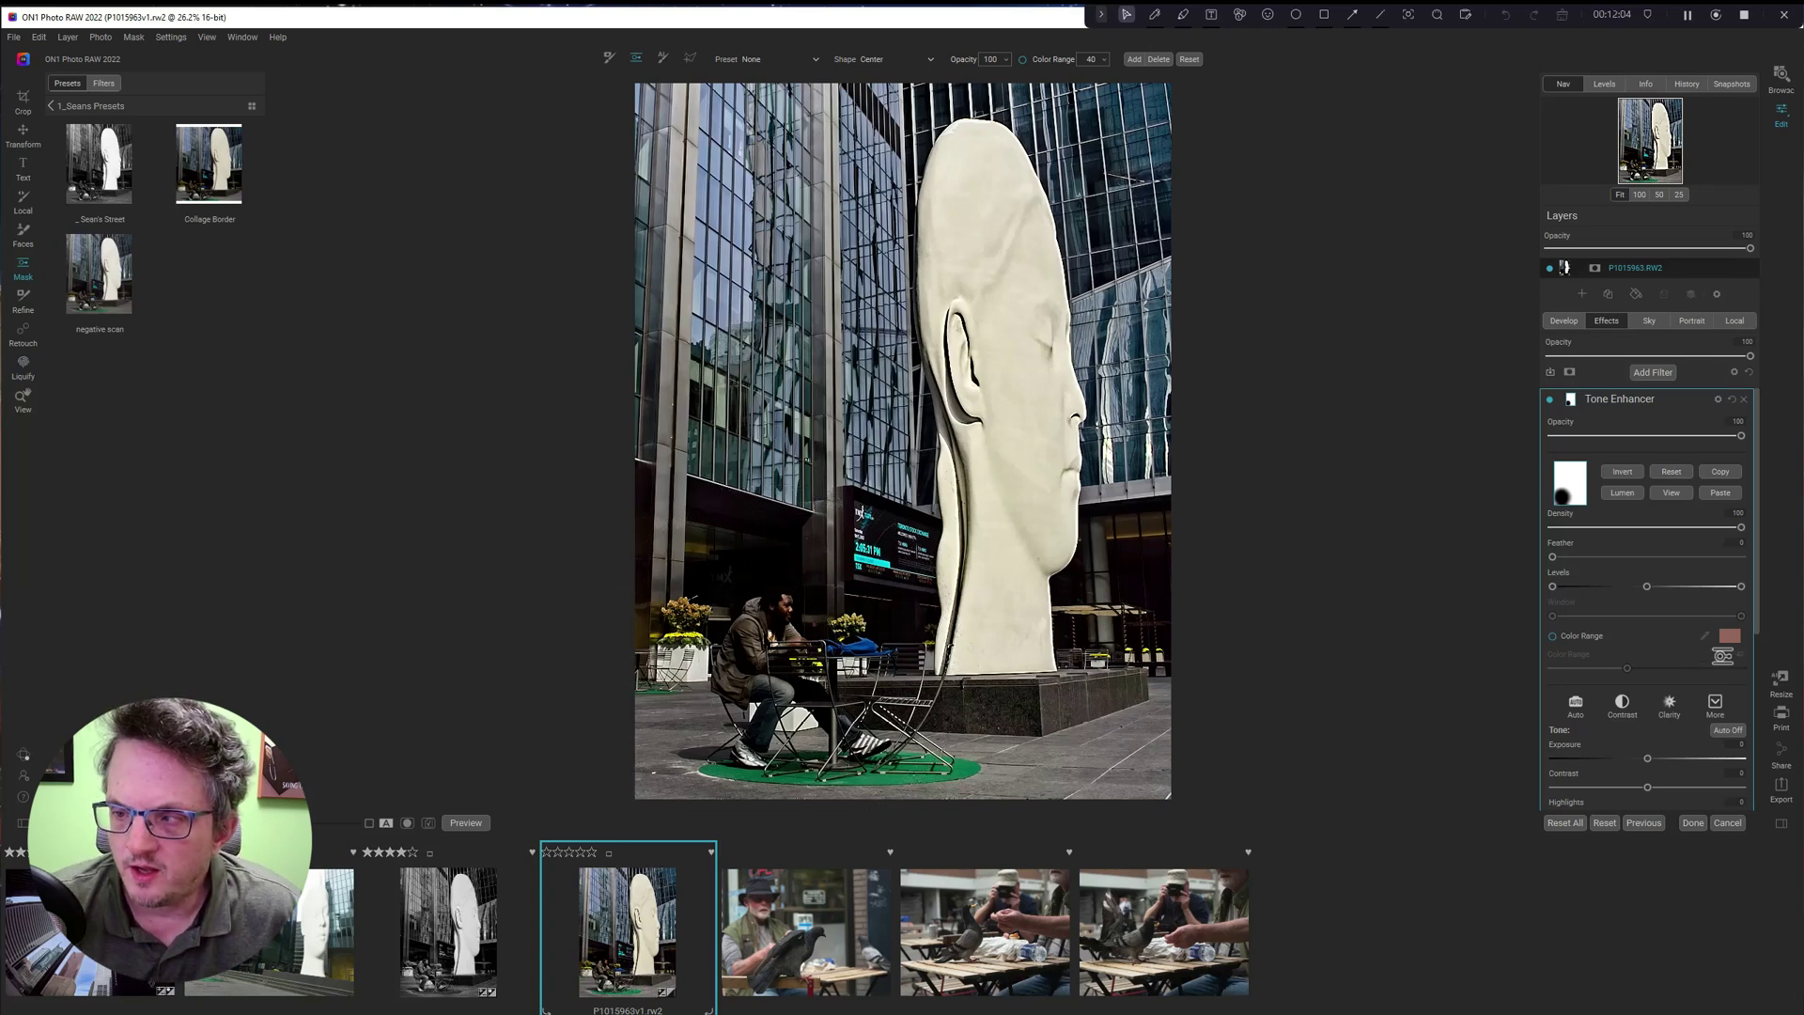
Invert the Tone Enhancer mask so the filter affects only the seated man's area, and close the mask settings.
{"action": "left_click", "coordinate": [1625, 470]}
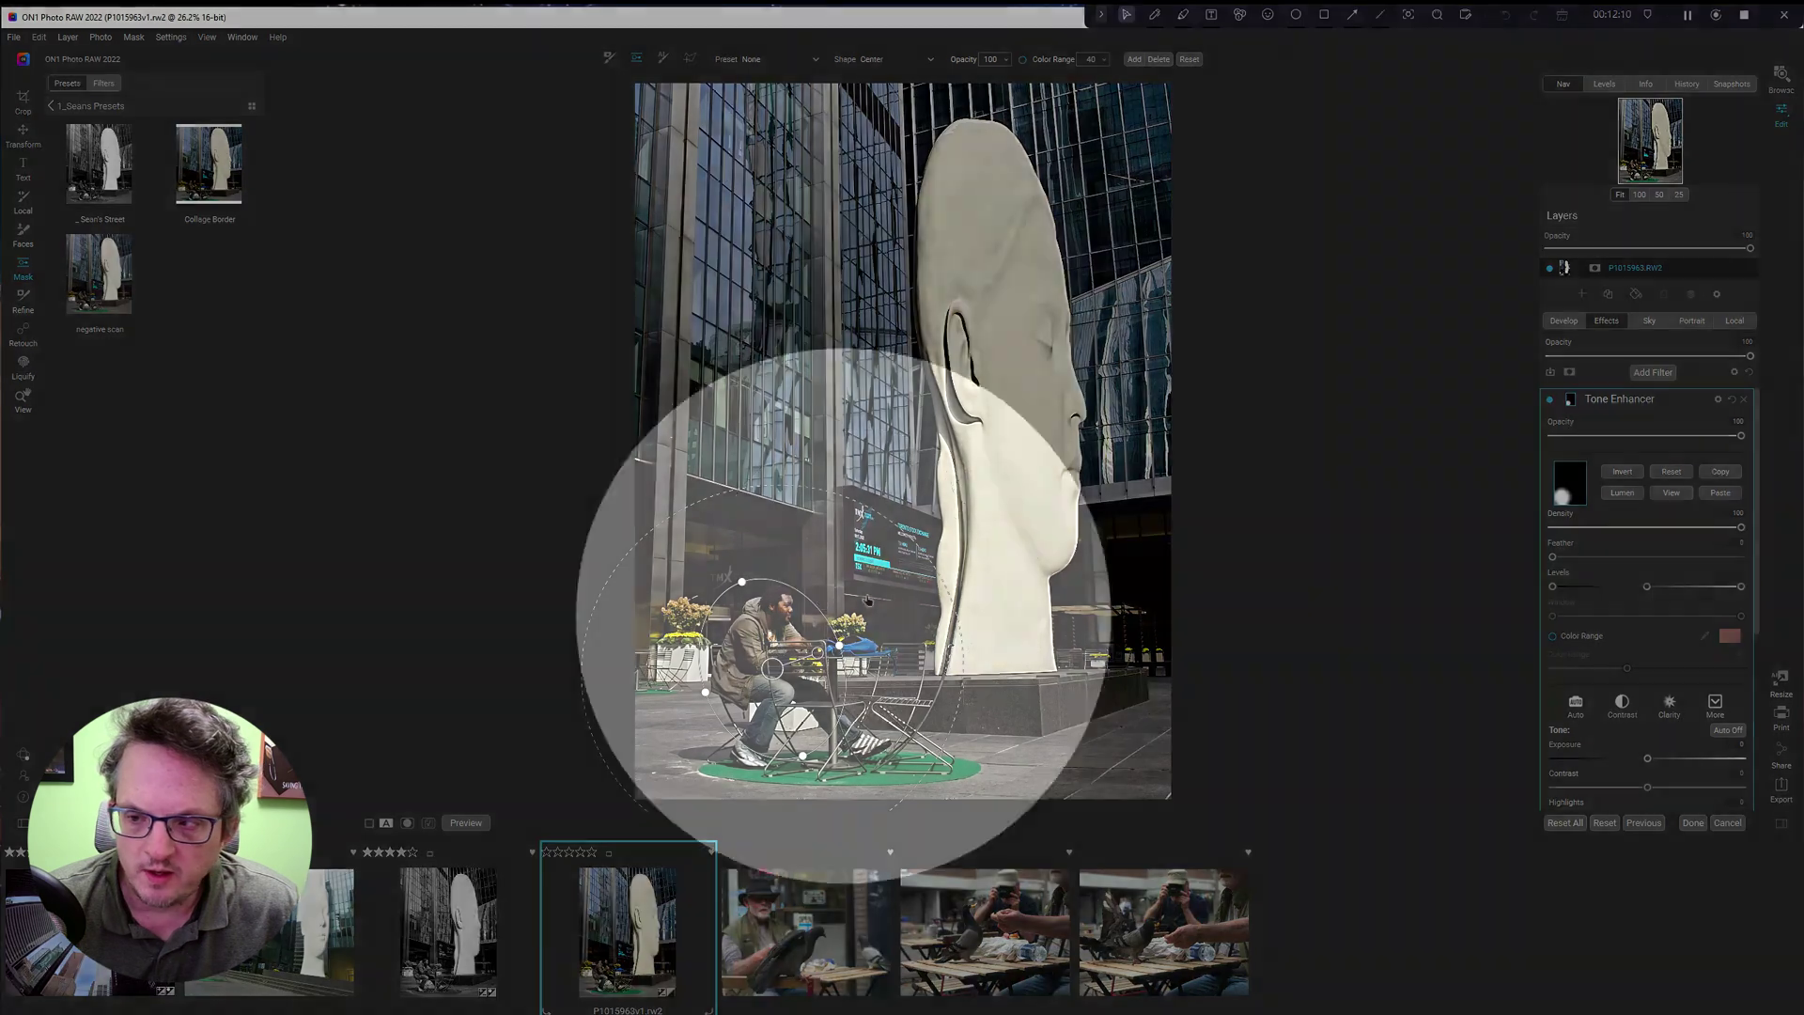
{"action": "key", "text": "ctrl"}
{"action": "key", "text": "ctrl"}
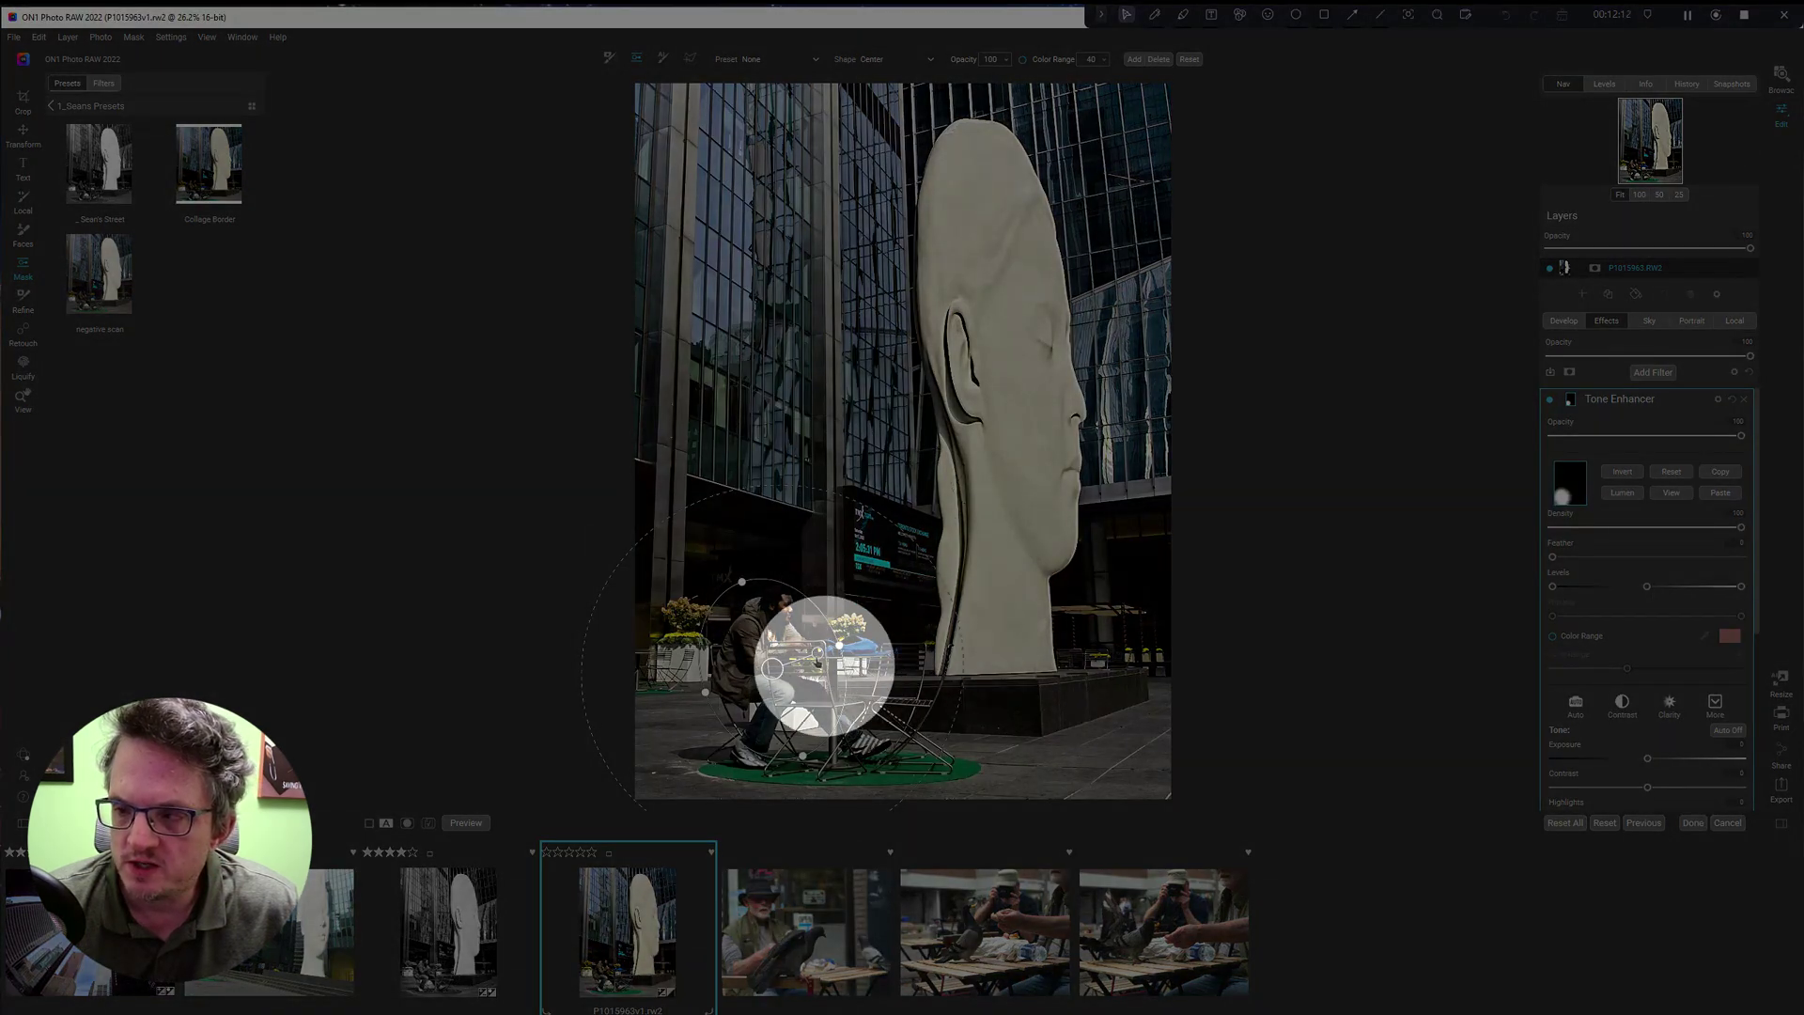
{"action": "left_click", "coordinate": [1574, 401]}
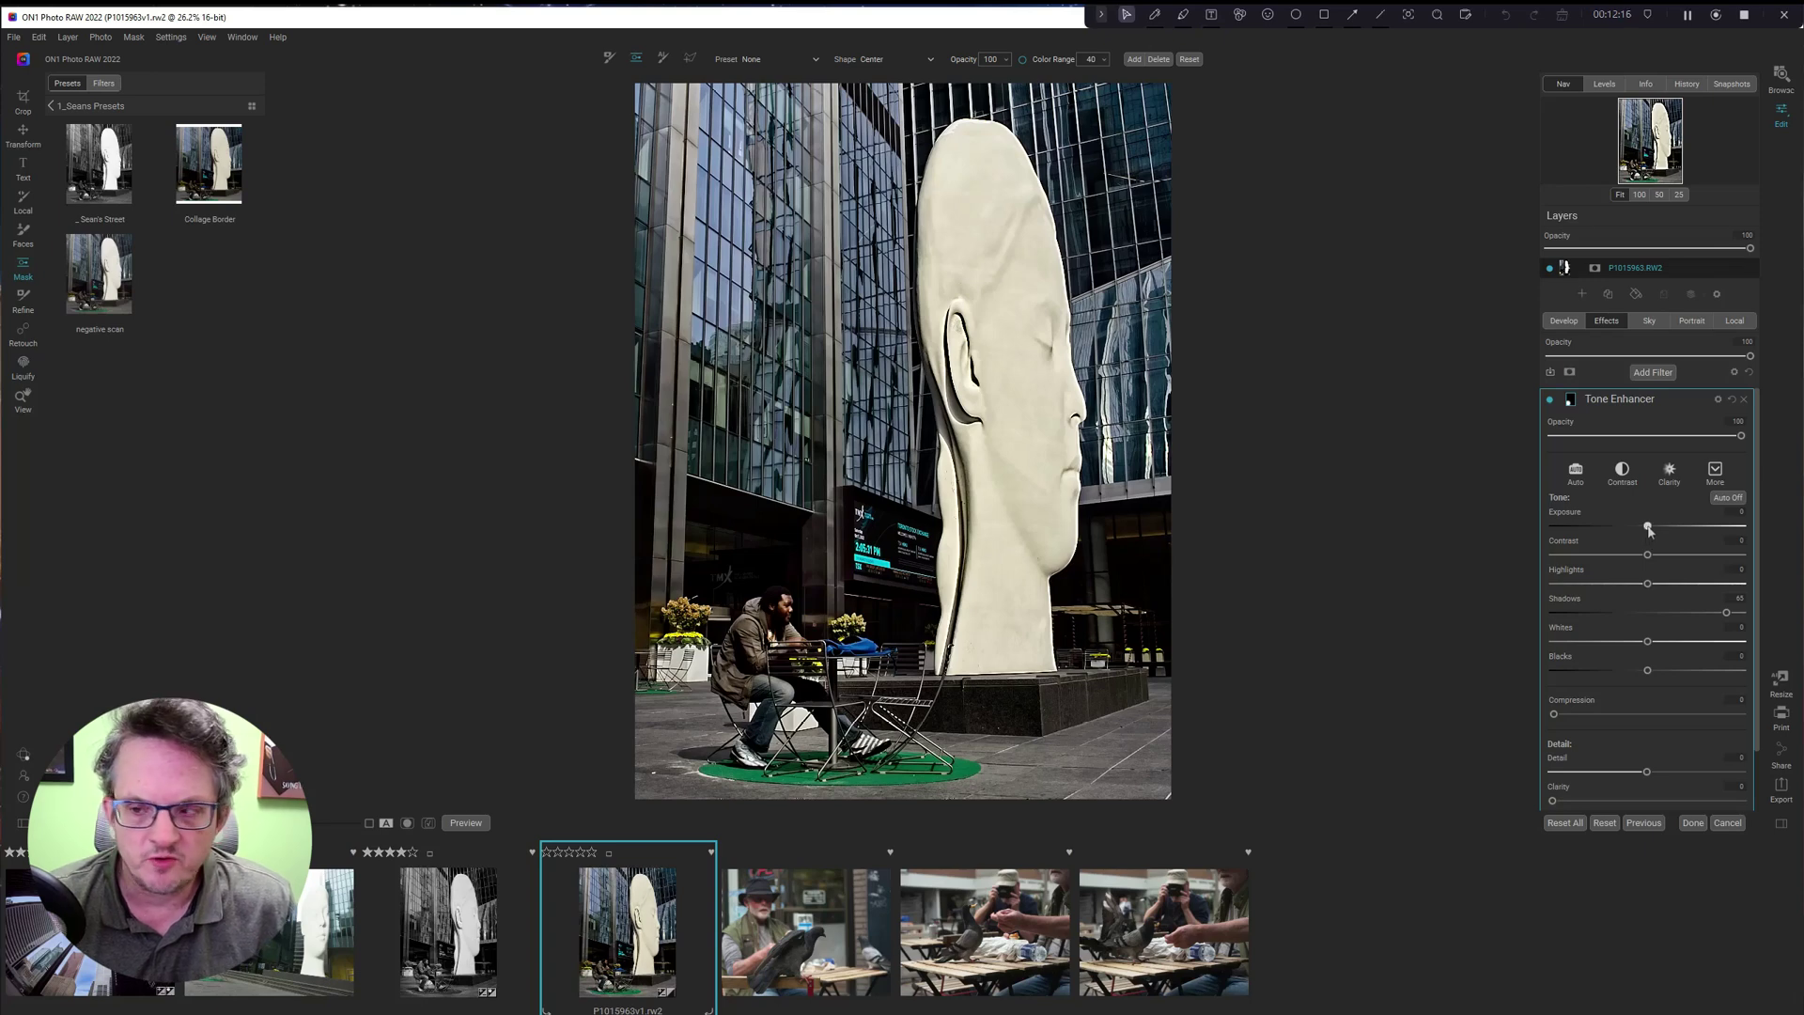
Raise the Tone Enhancer's Exposure to about 0.25 and push its Shadows further up.
{"action": "left_click_drag", "start_coordinate": [1647, 525], "coordinate": [1652, 528]}
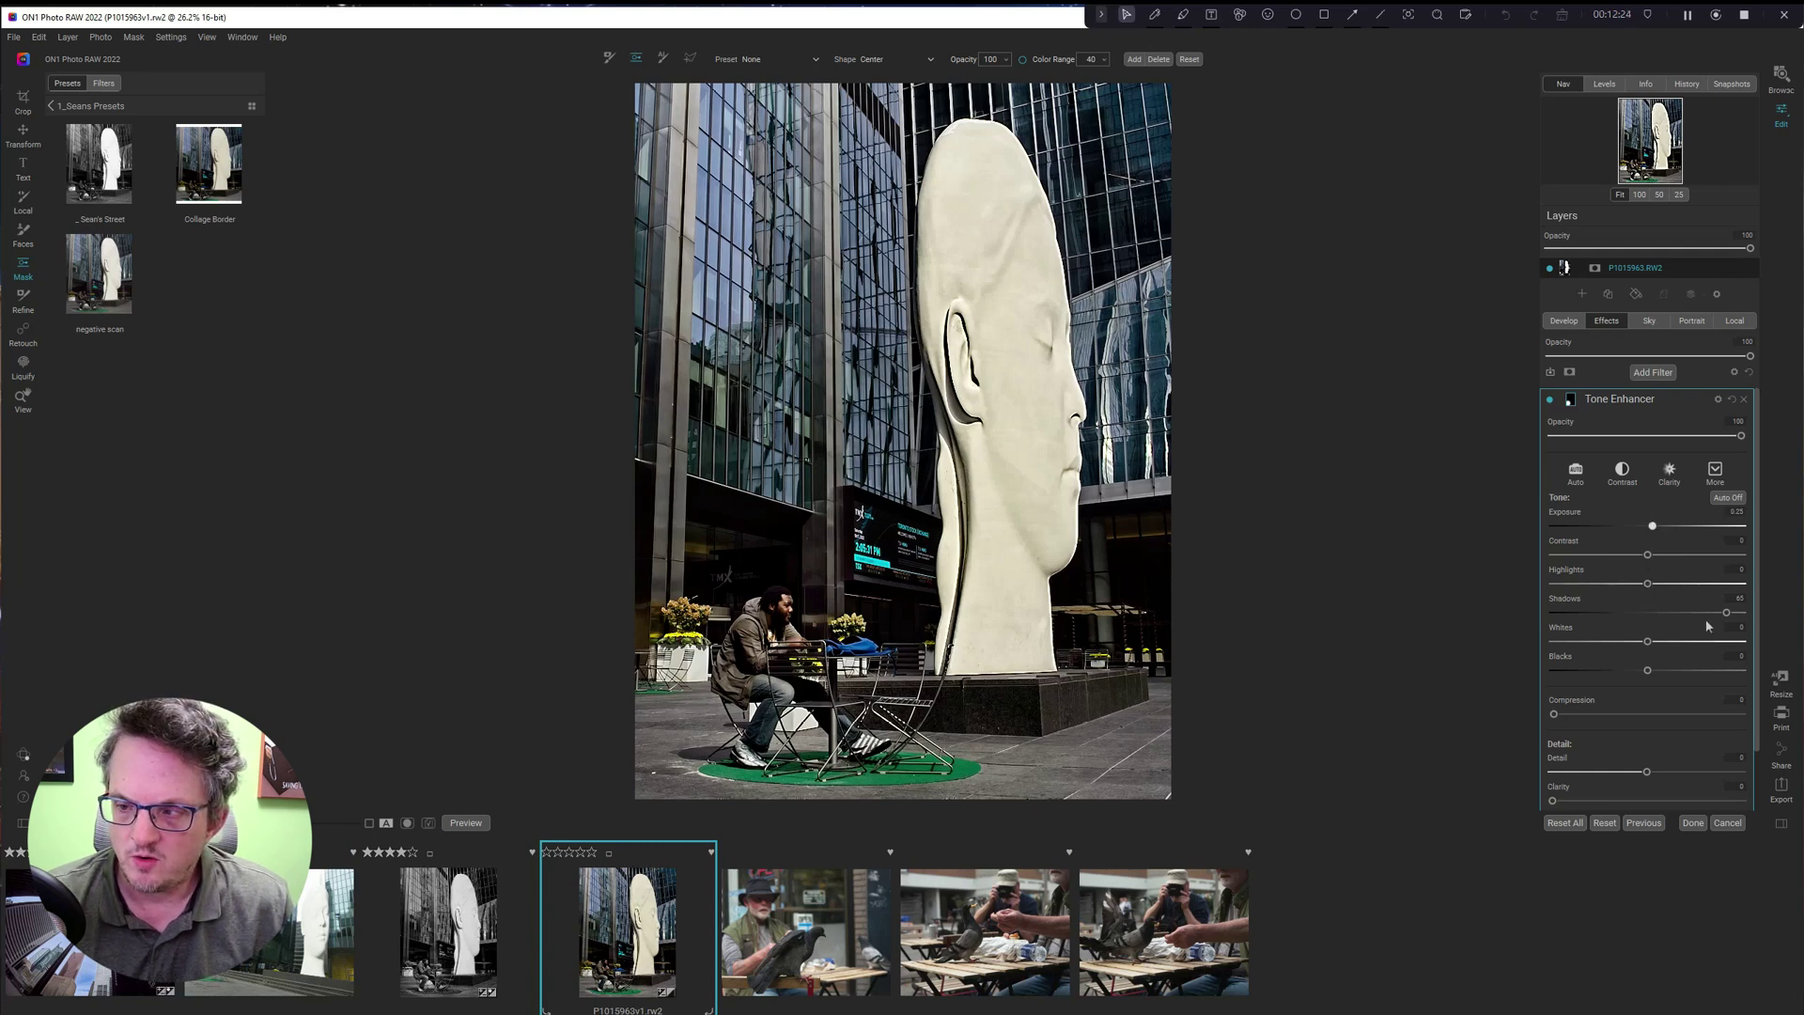
{"action": "left_click_drag", "start_coordinate": [1725, 612], "coordinate": [1739, 614]}
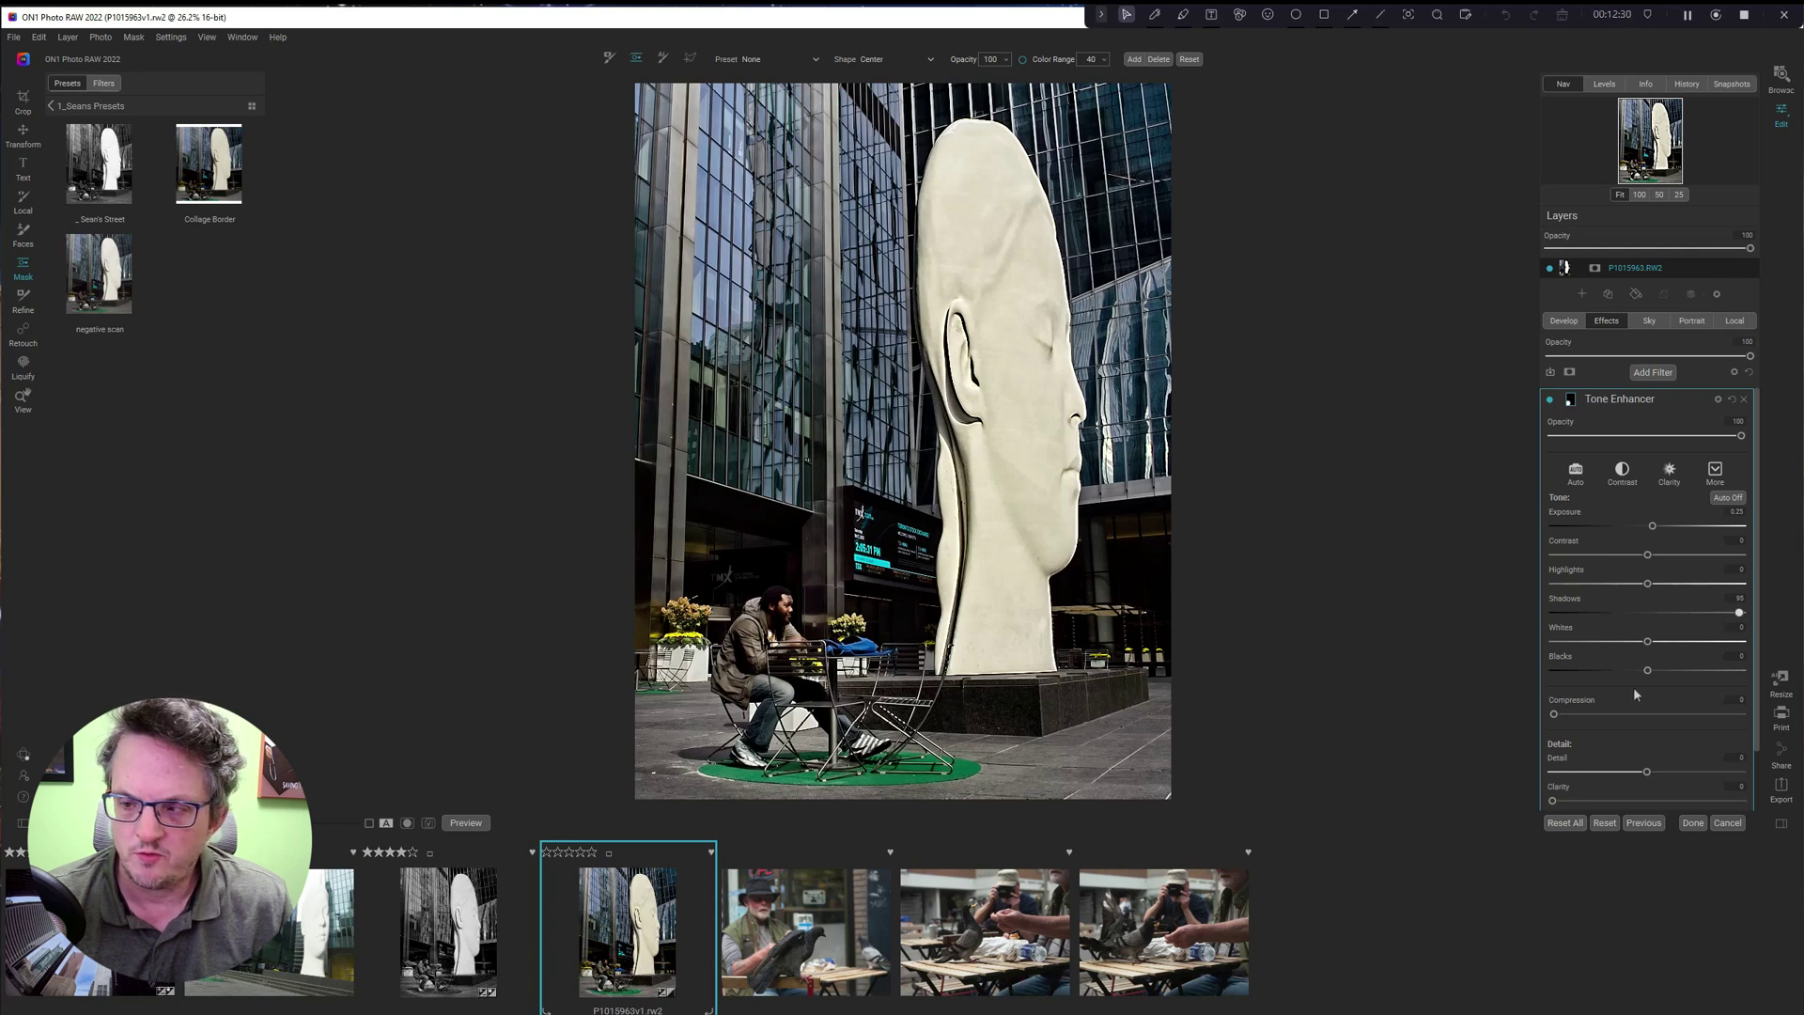
Shape the Tone Enhancer's curve by lifting the midtones, anchoring the upper tones and raising the dark tones slightly.
{"action": "scroll", "coordinate": [1633, 695], "scroll_direction": "down", "scroll_amount": 2}
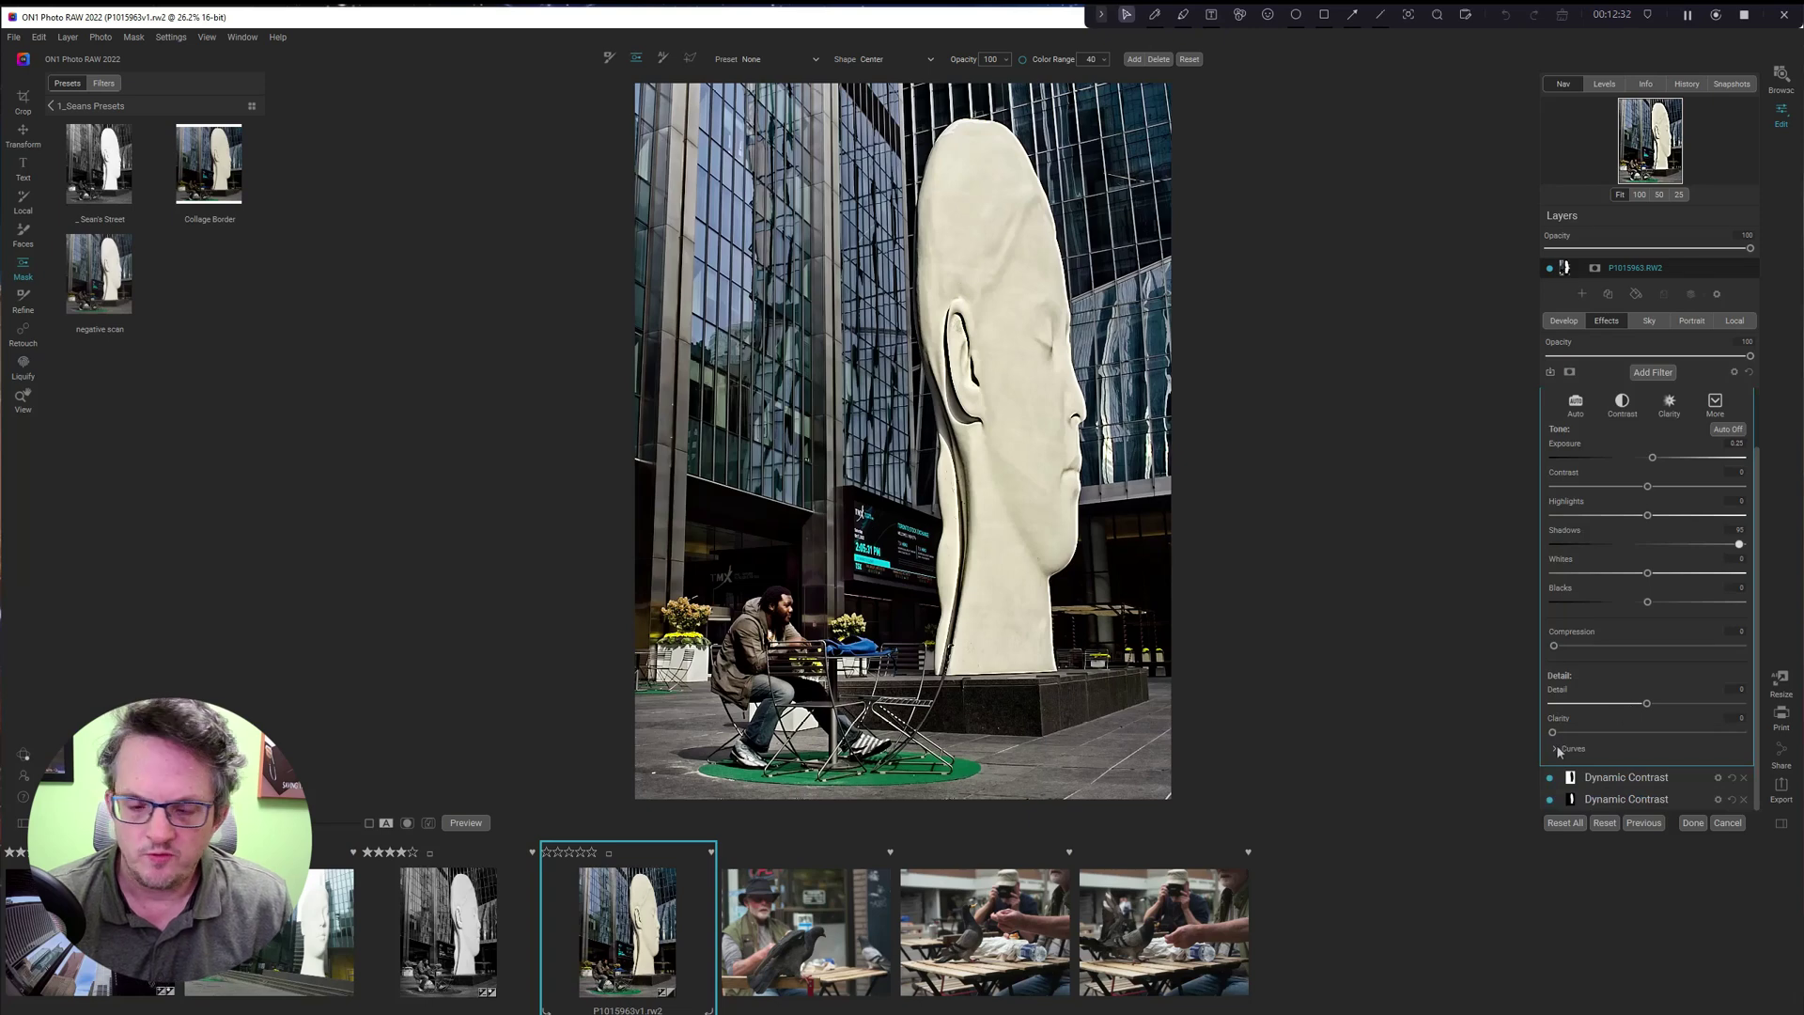
{"action": "left_click", "coordinate": [1554, 748]}
{"action": "scroll", "coordinate": [1613, 743], "scroll_direction": "down", "scroll_amount": 4}
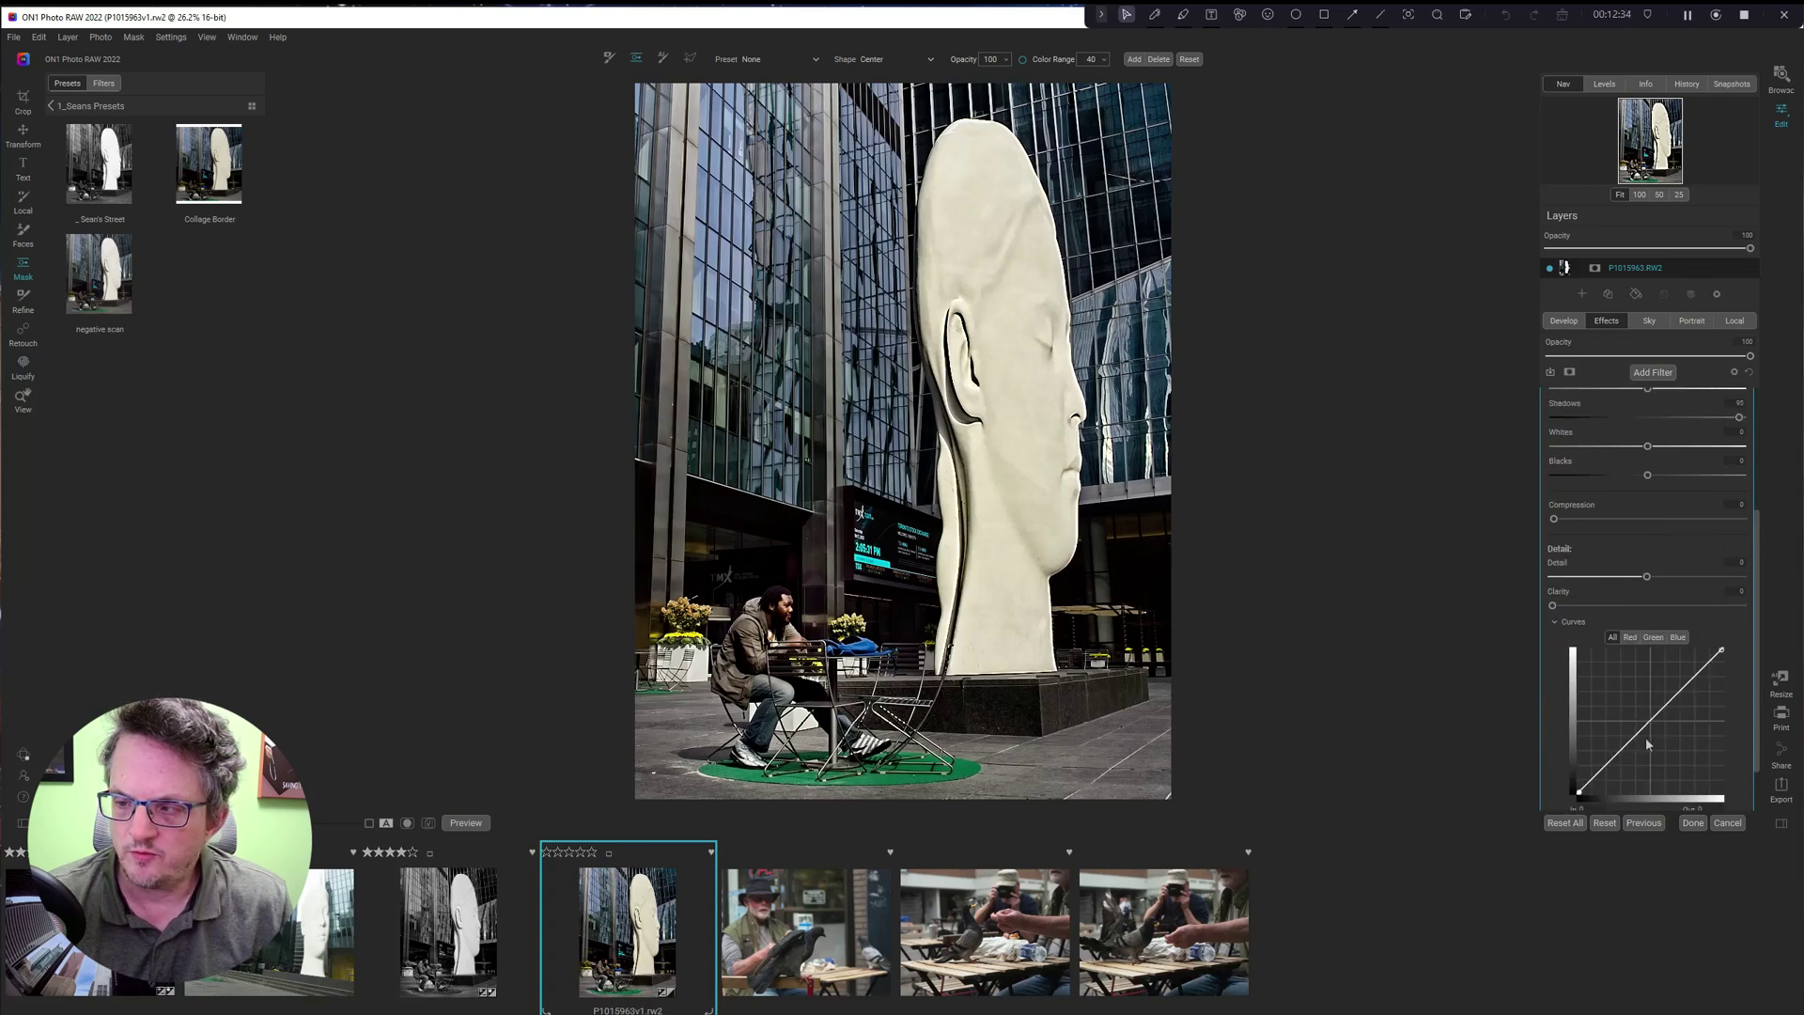
{"action": "left_click", "coordinate": [1646, 724]}
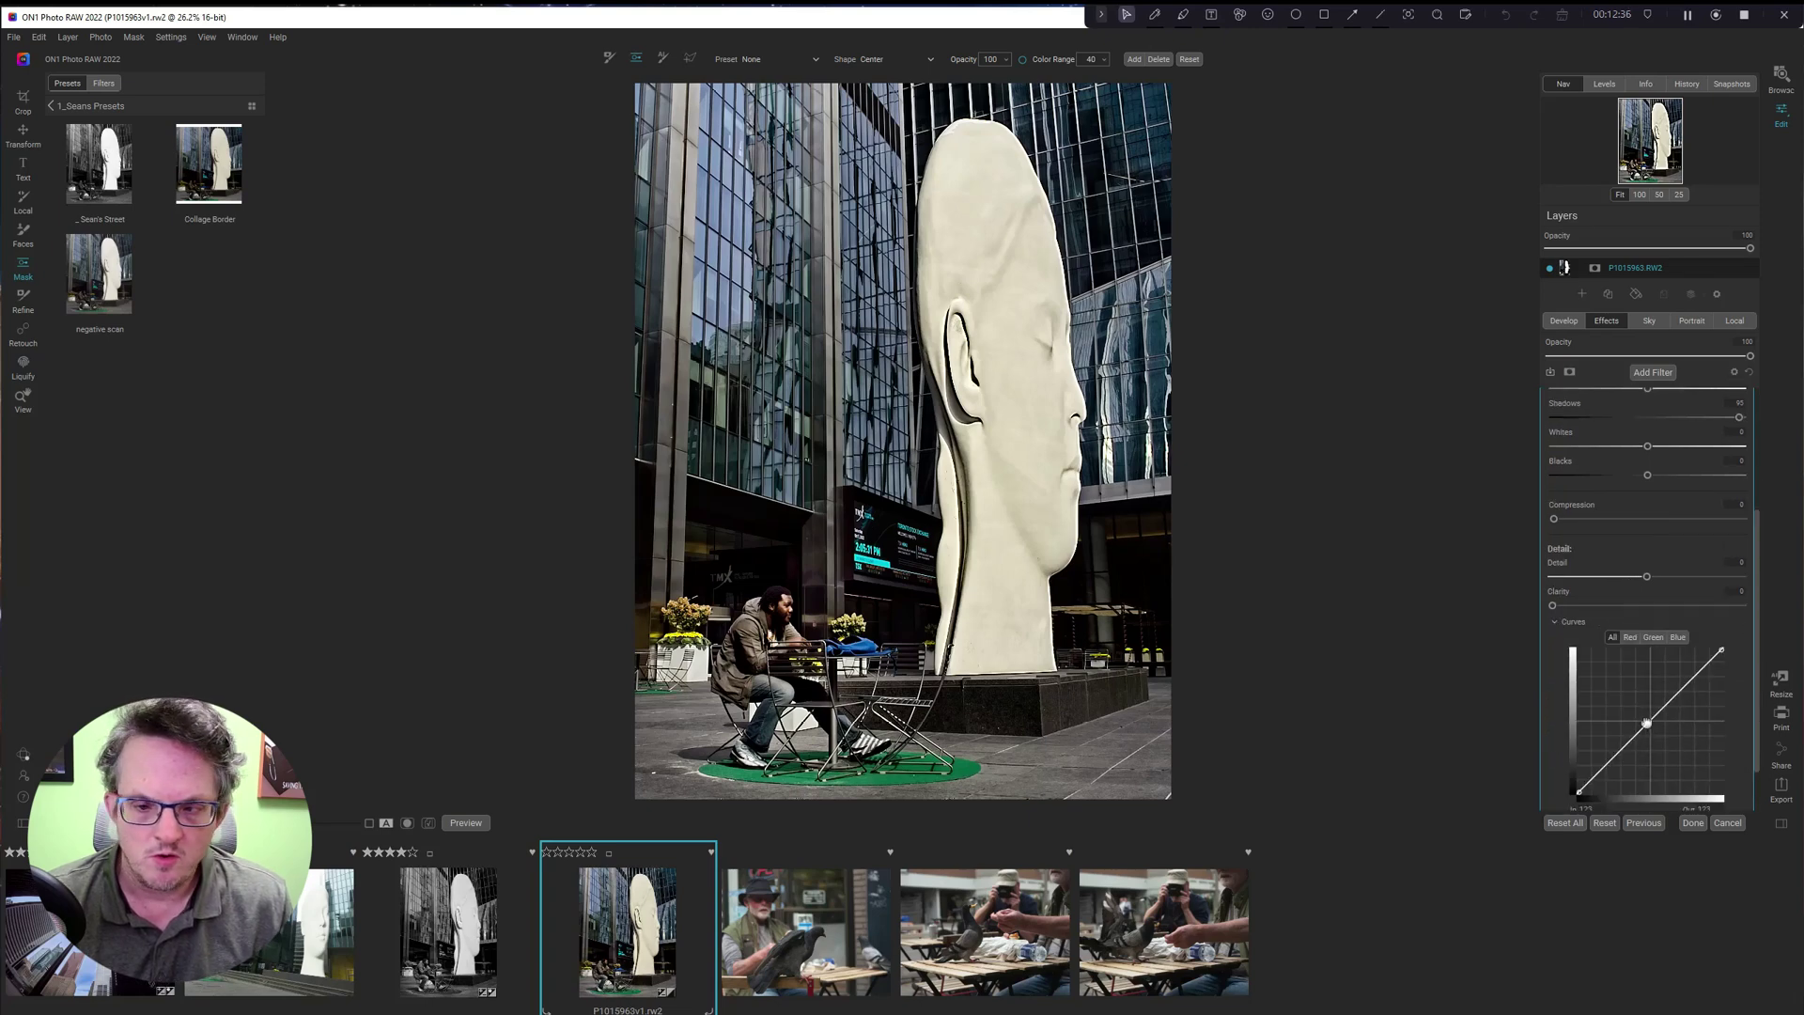
{"action": "mouse_move", "coordinate": [1646, 723]}
{"action": "left_mouse_down"}
{"action": "mouse_move", "coordinate": [1630, 696]}
{"action": "mouse_move", "coordinate": [1644, 713]}
{"action": "left_mouse_up"}
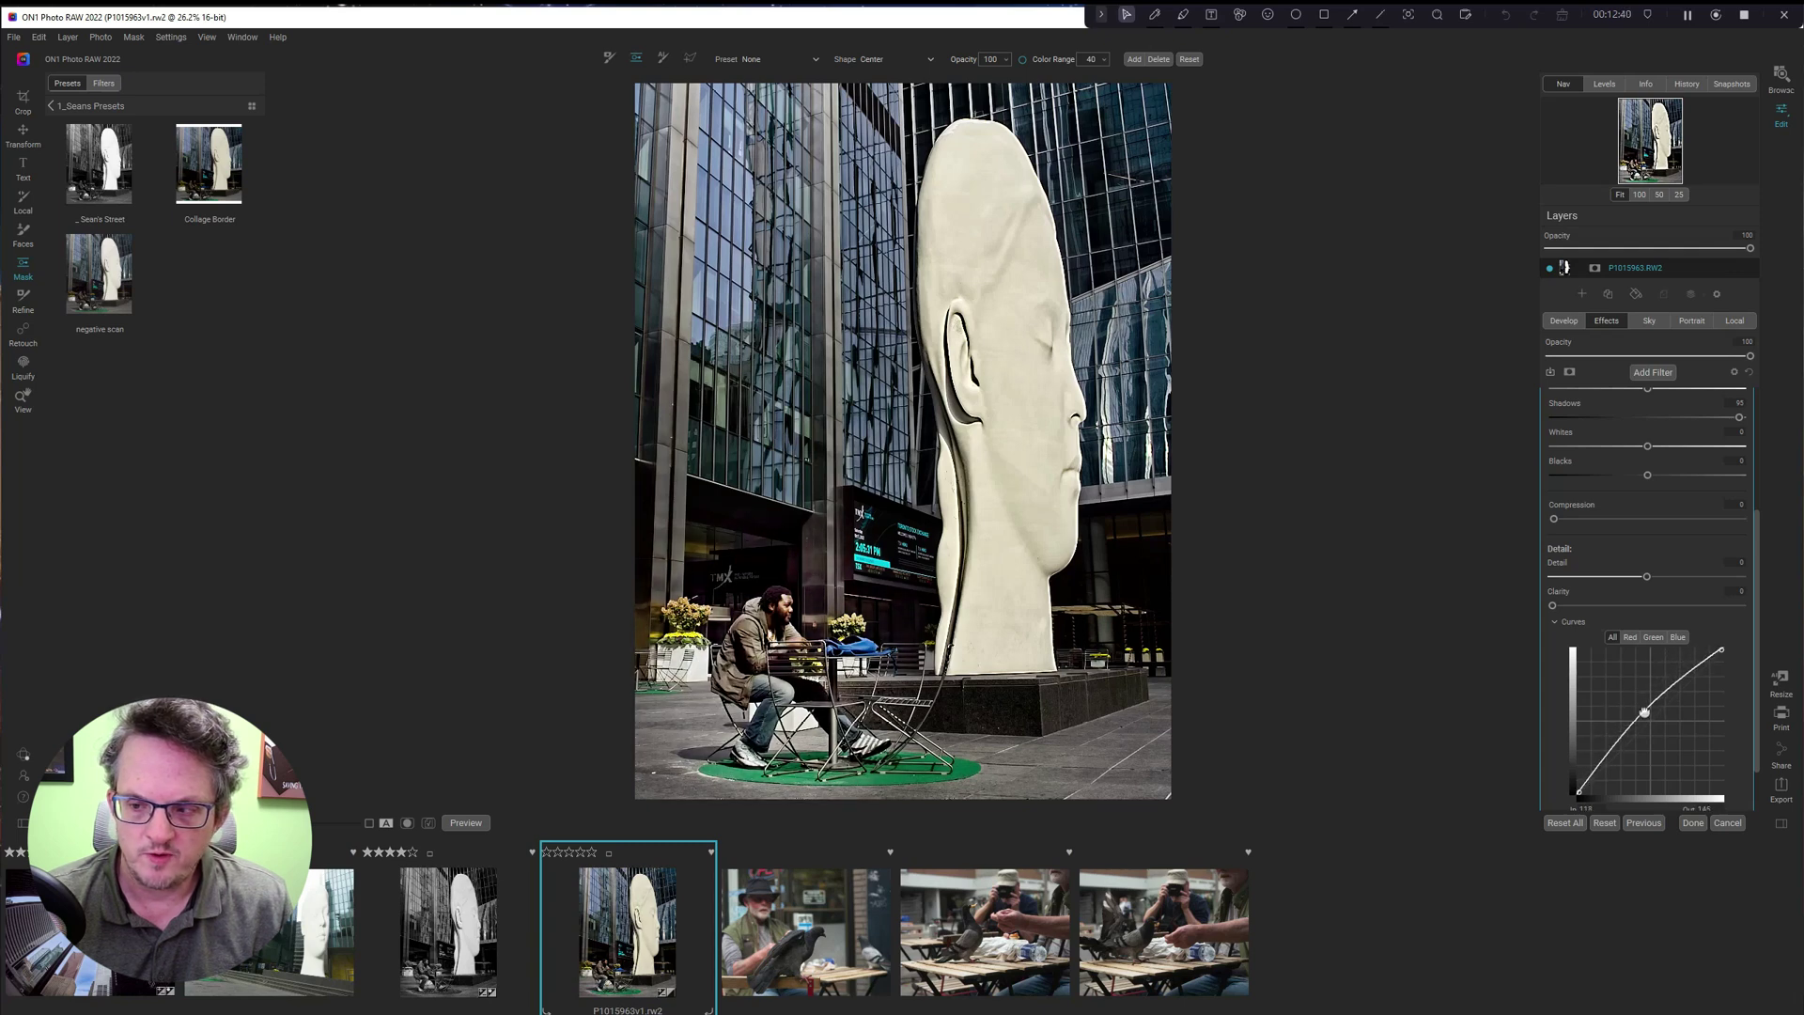
{"action": "left_click", "coordinate": [1687, 678]}
{"action": "left_click_drag", "start_coordinate": [1687, 679], "coordinate": [1687, 681]}
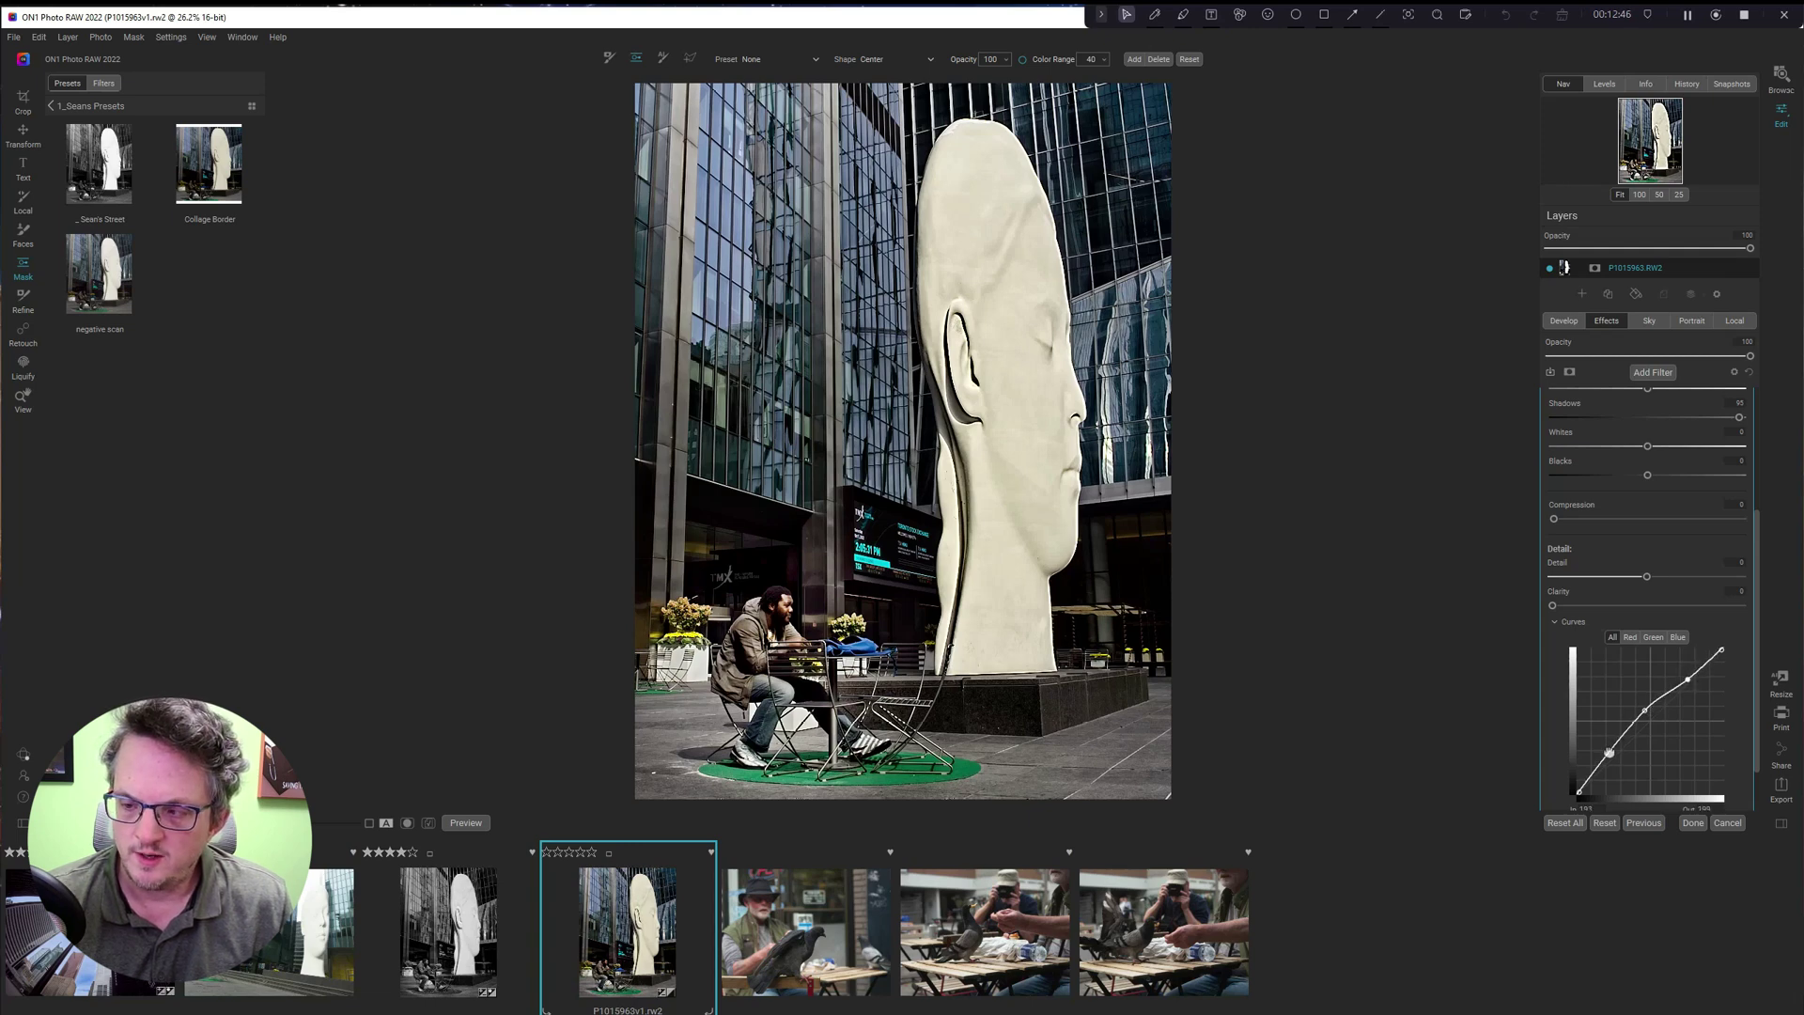
{"action": "left_click_drag", "start_coordinate": [1593, 776], "coordinate": [1591, 770]}
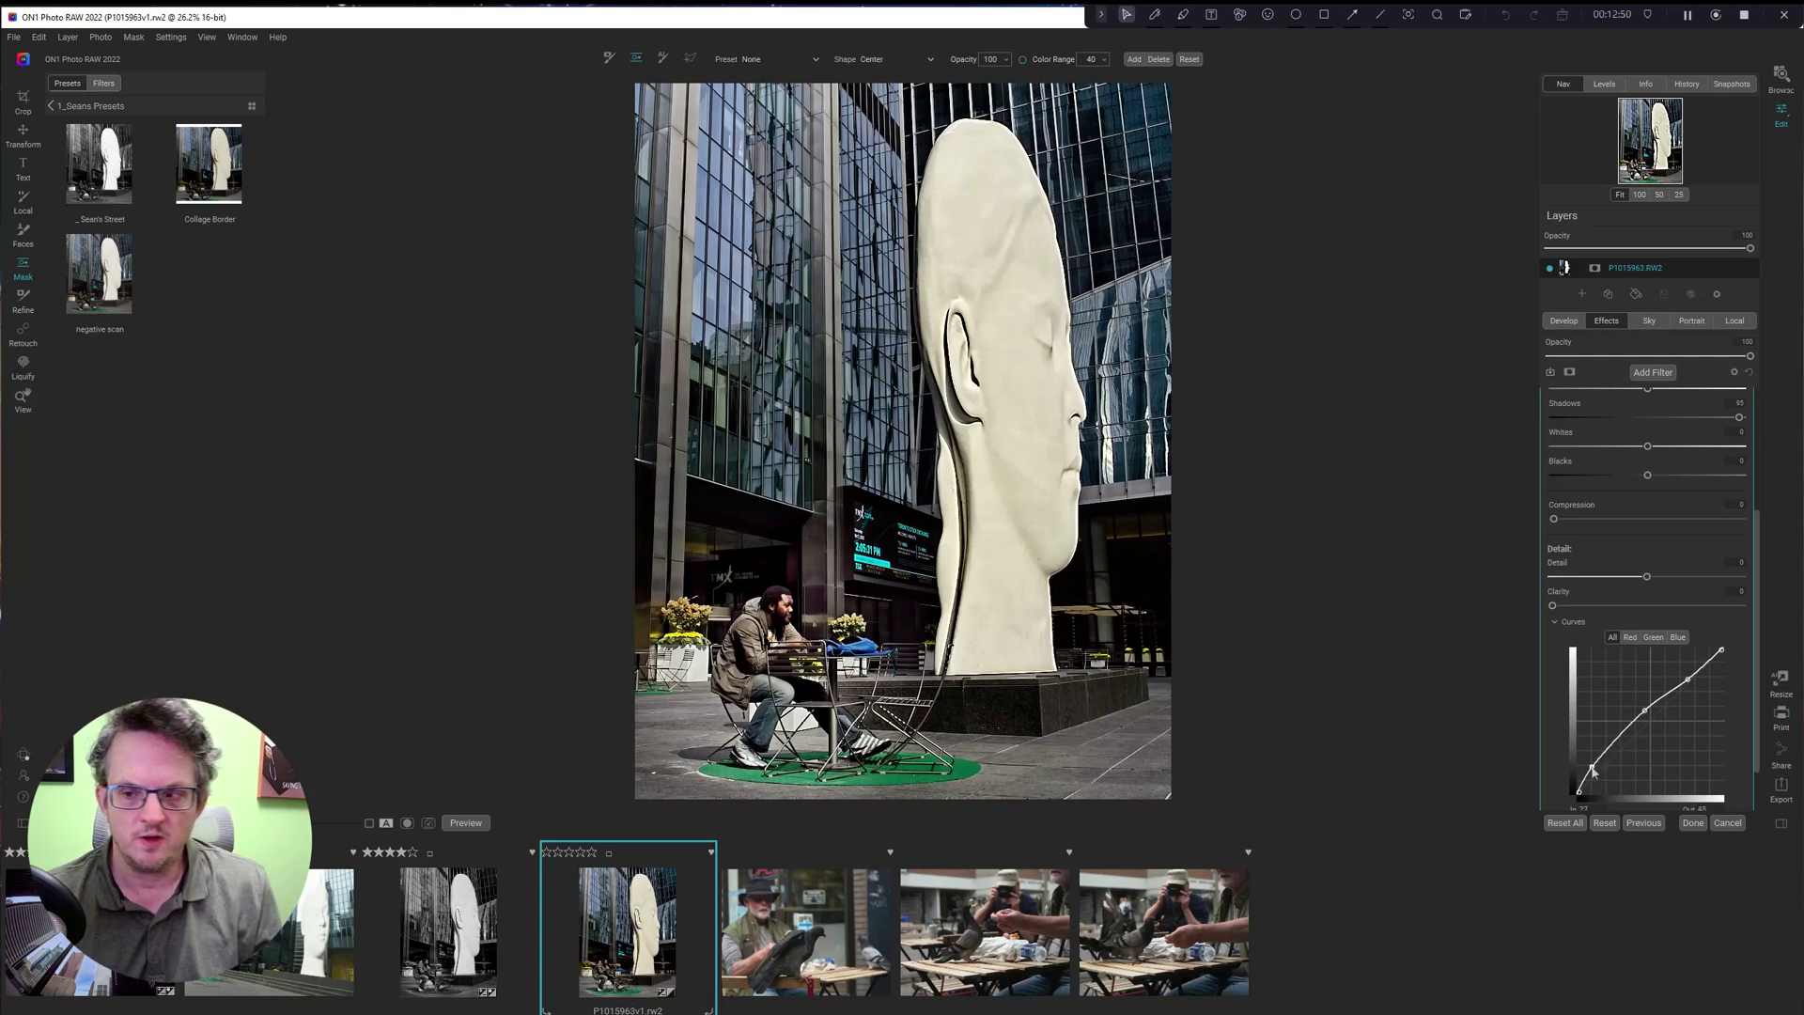
Compare the photo with and without the Tone Enhancer and collapse the filter.
{"action": "scroll", "coordinate": [1609, 697], "scroll_direction": "up", "scroll_amount": 3}
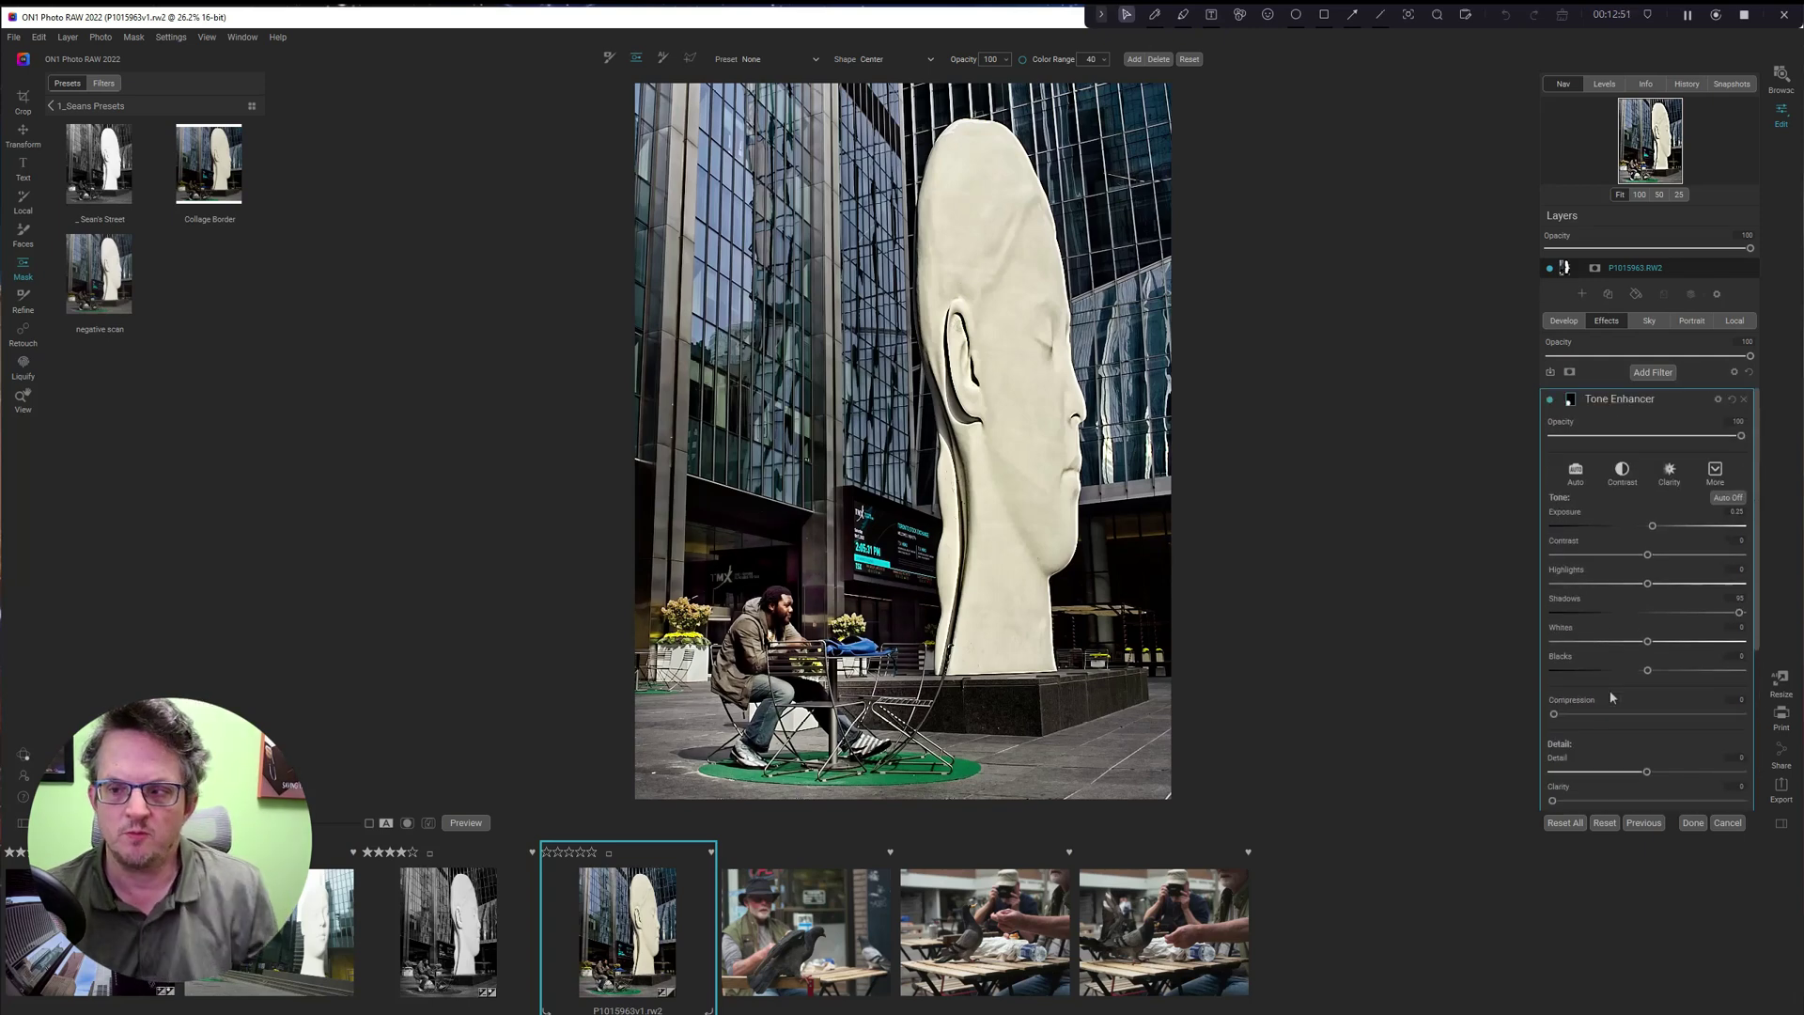
{"action": "left_click", "coordinate": [1550, 401]}
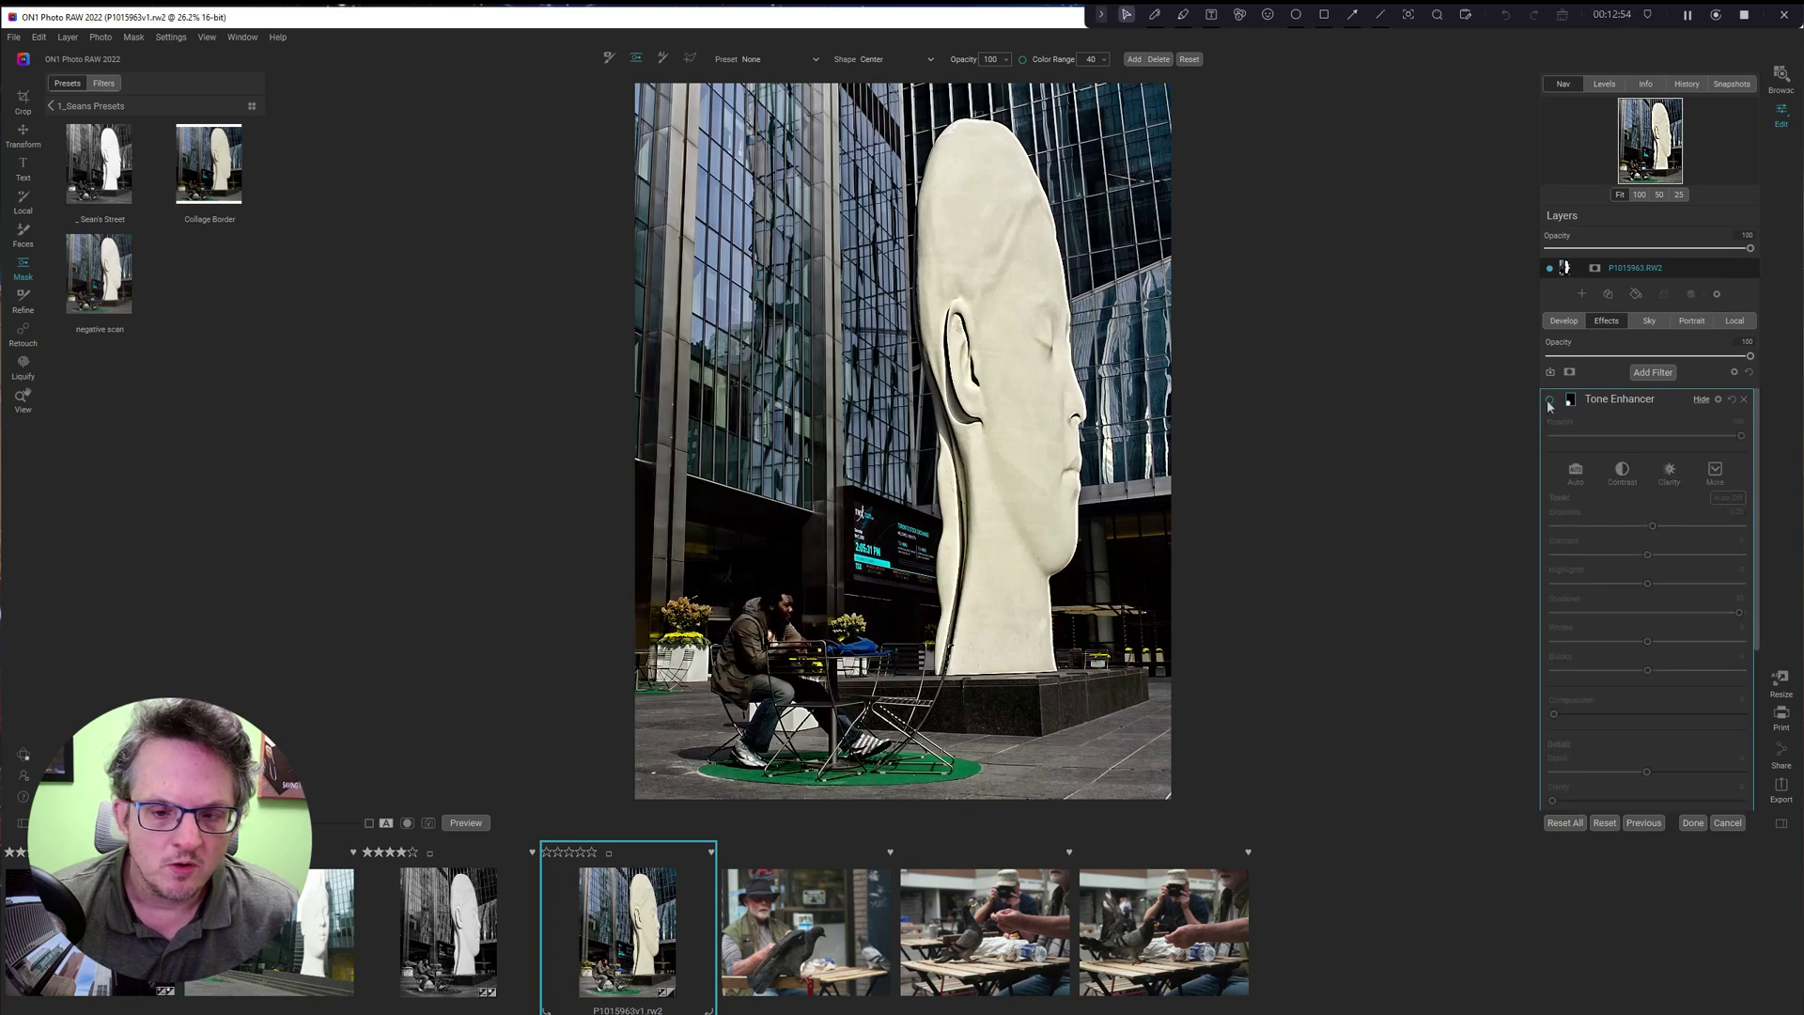
{"action": "left_click", "coordinate": [1549, 401]}
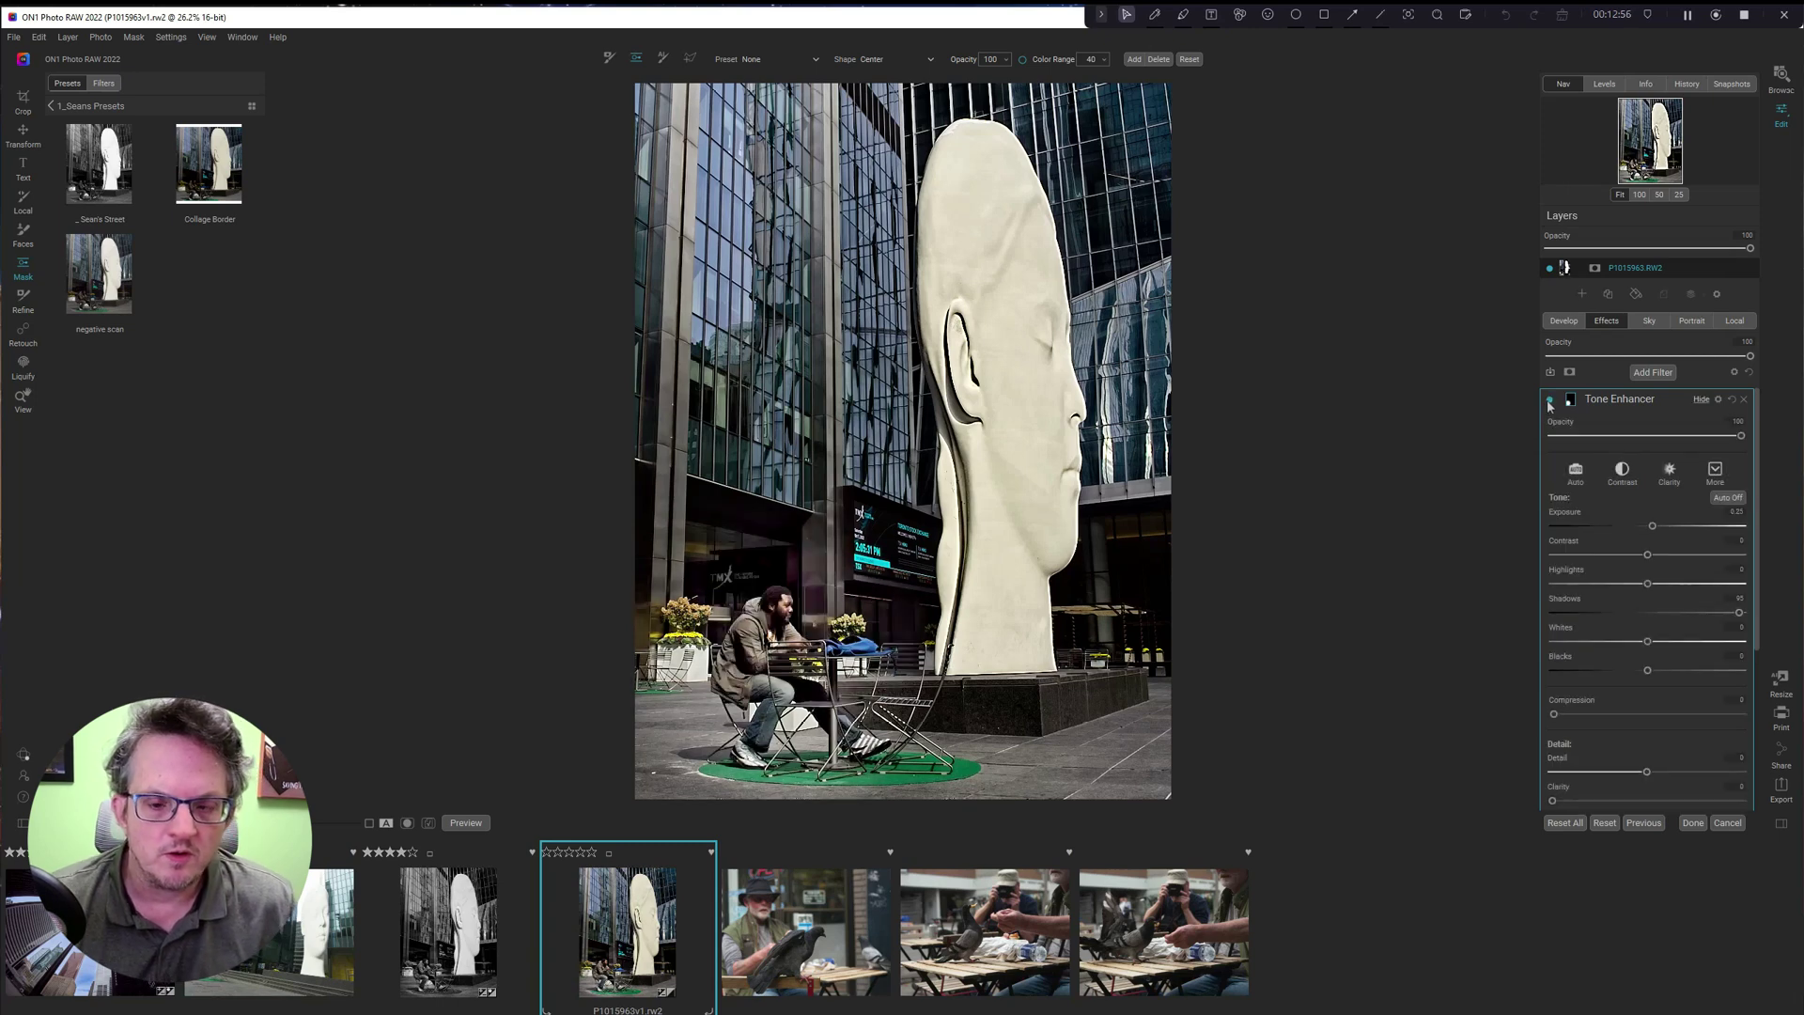
{"action": "left_click", "coordinate": [1701, 401]}
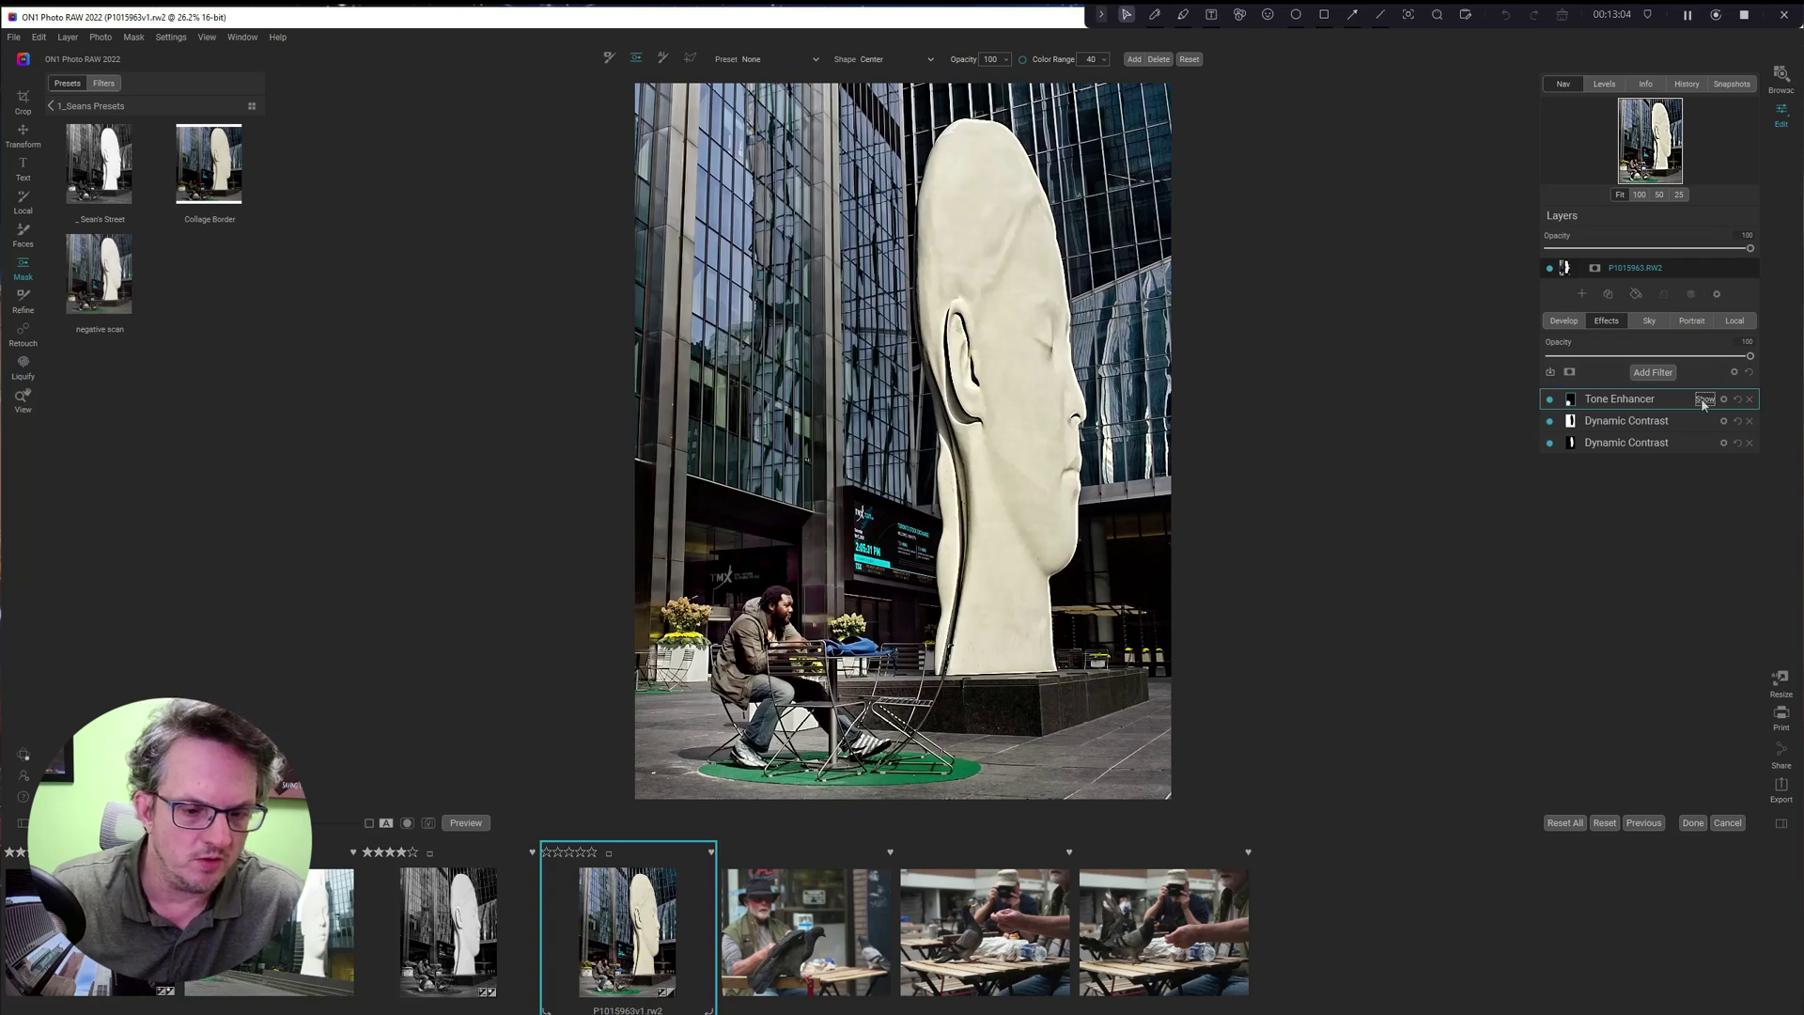
Add a Black & White filter above the Tone Enhancer.
{"action": "left_click", "coordinate": [1659, 374]}
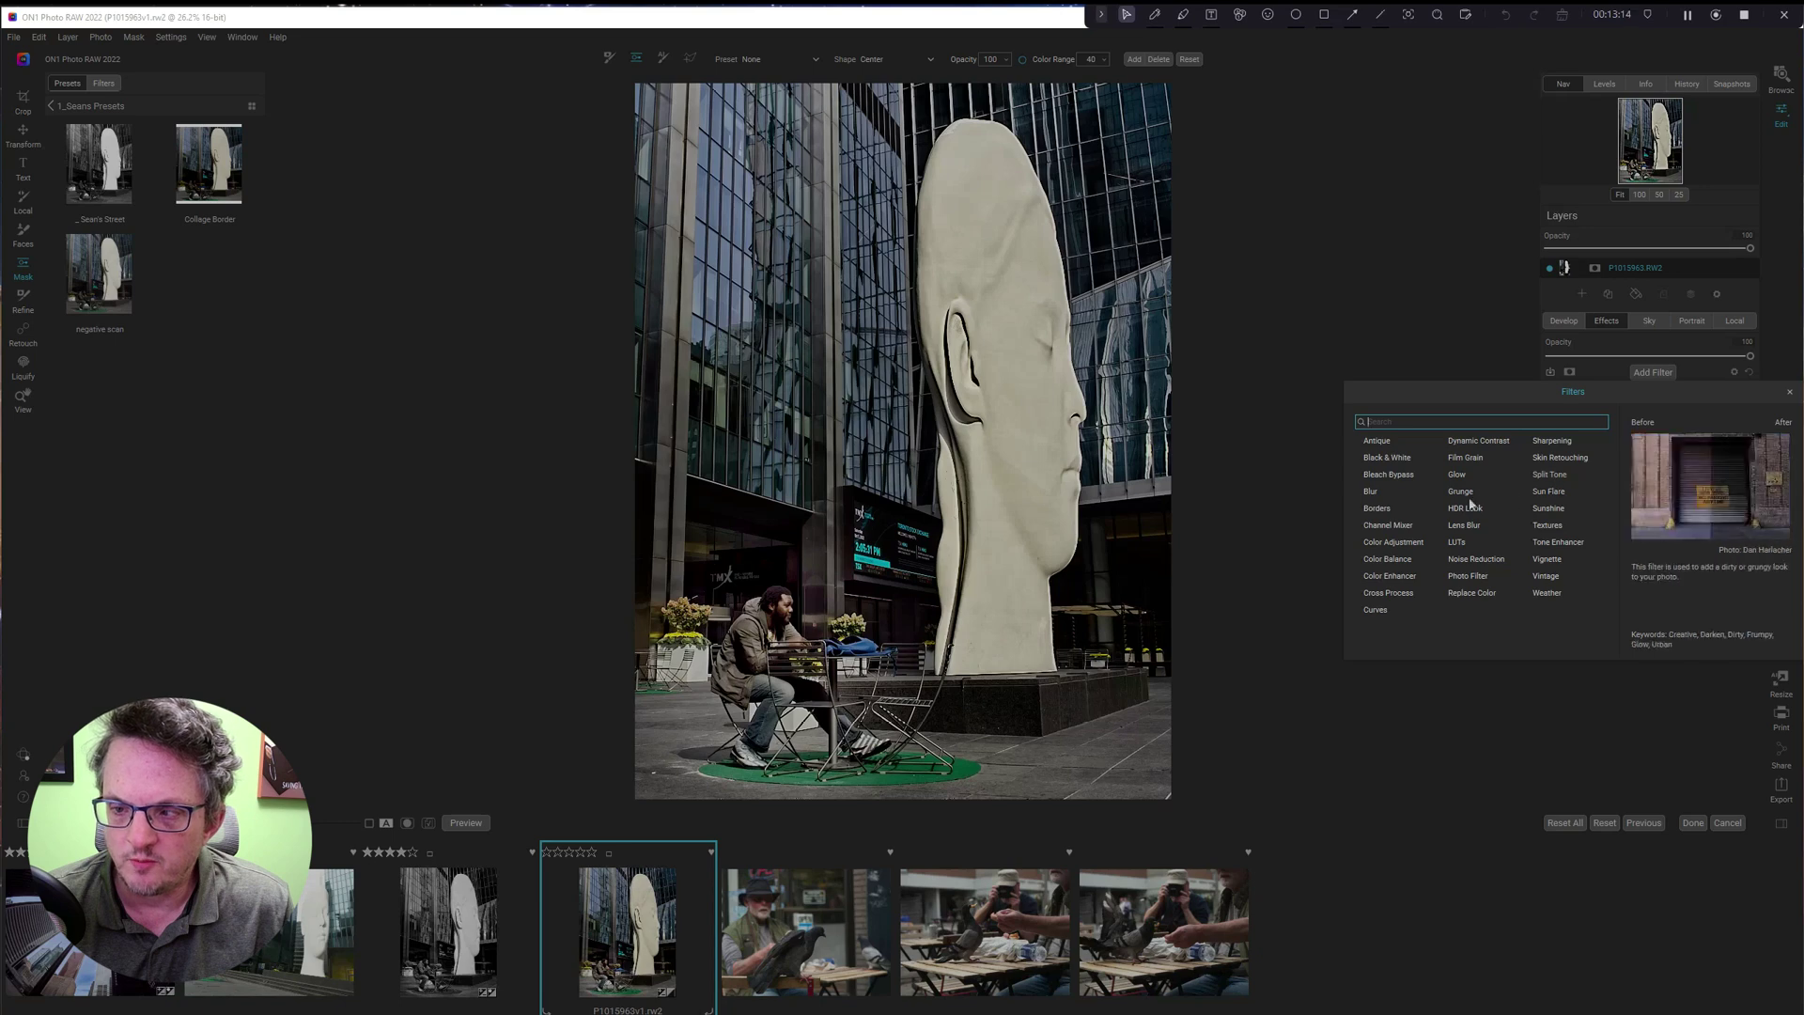
{"action": "left_click", "coordinate": [1386, 458]}
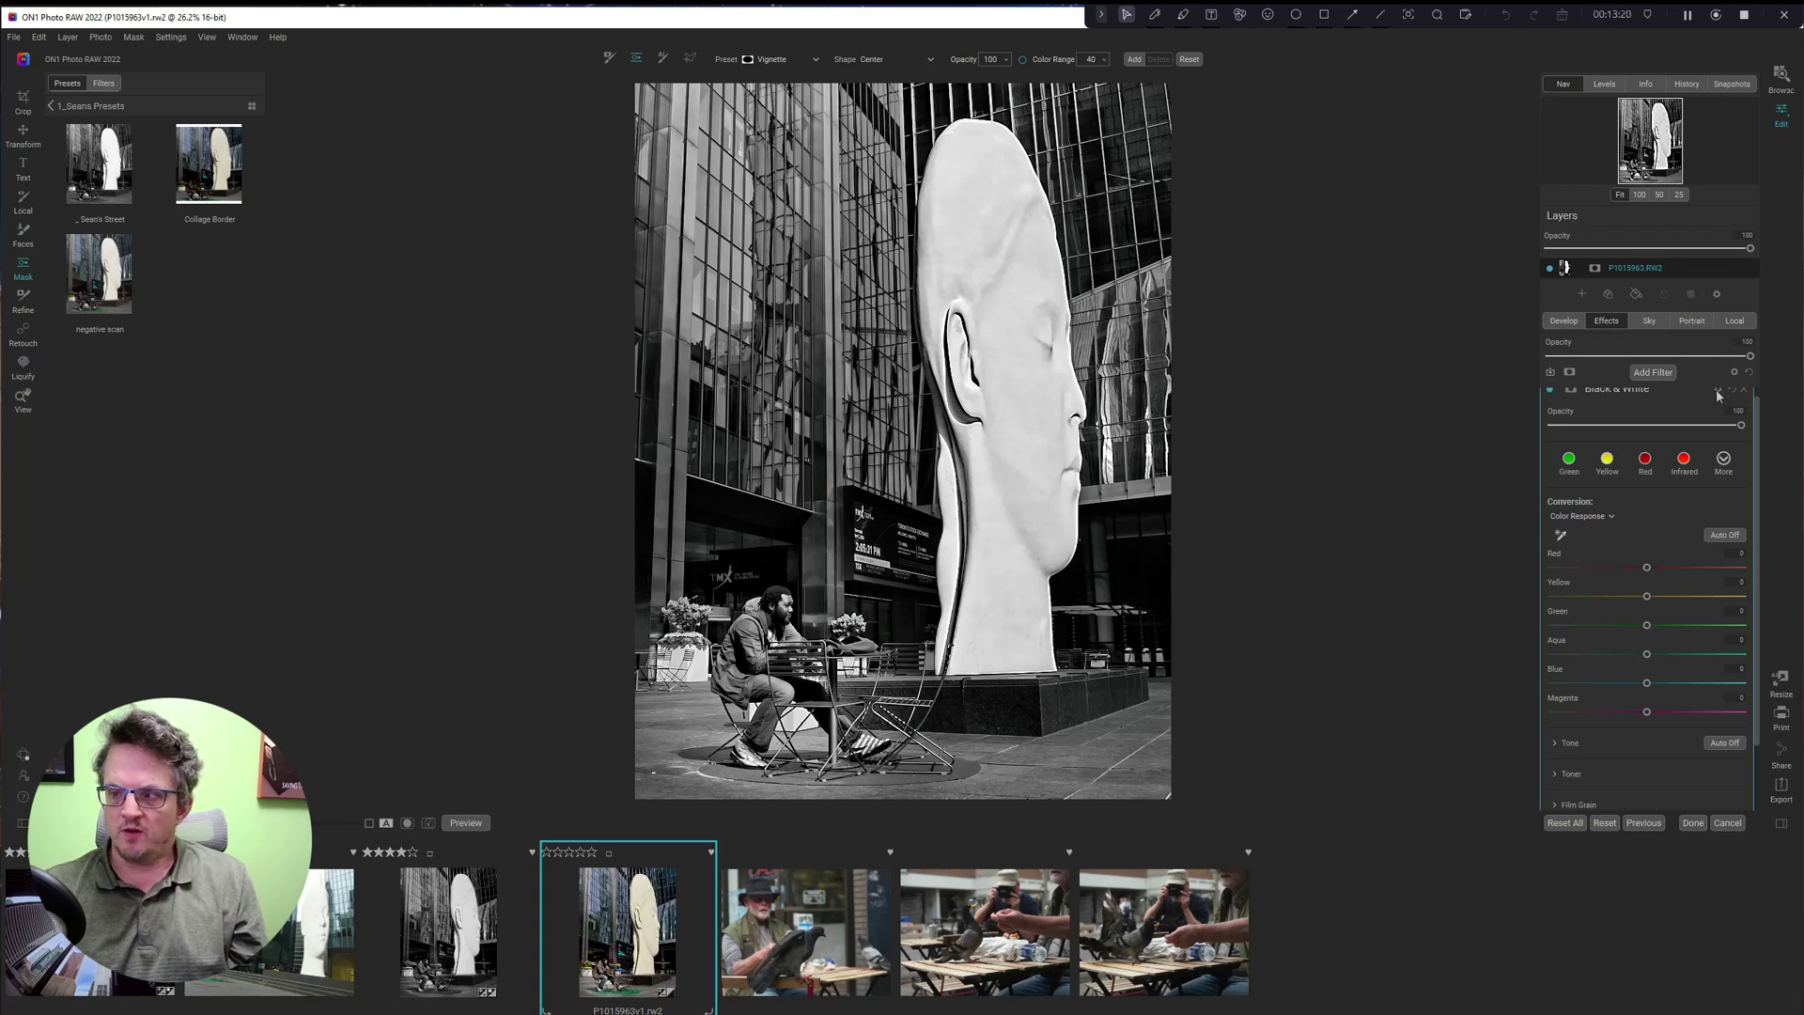
{"action": "scroll", "coordinate": [1724, 418], "scroll_direction": "up", "scroll_amount": 1}
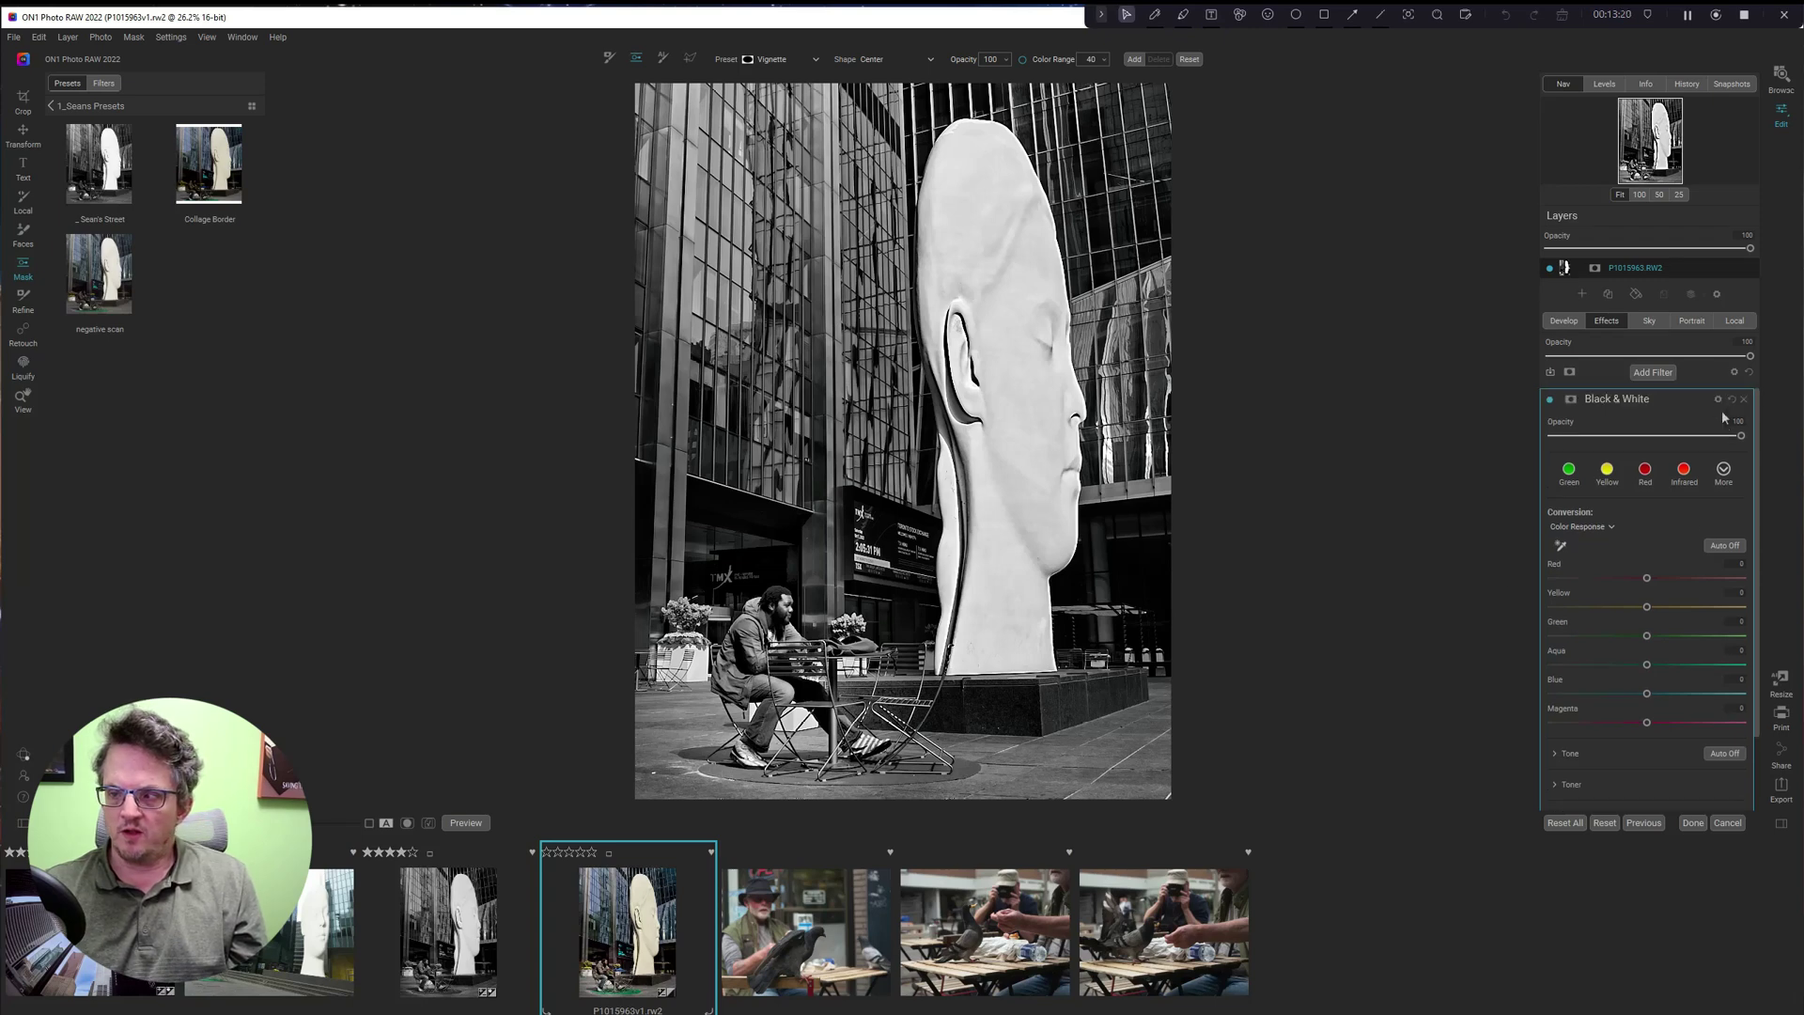
Apply the Deep Blacks style to the Black & White filter and compare the photo with and without it.
{"action": "left_click", "coordinate": [1722, 471]}
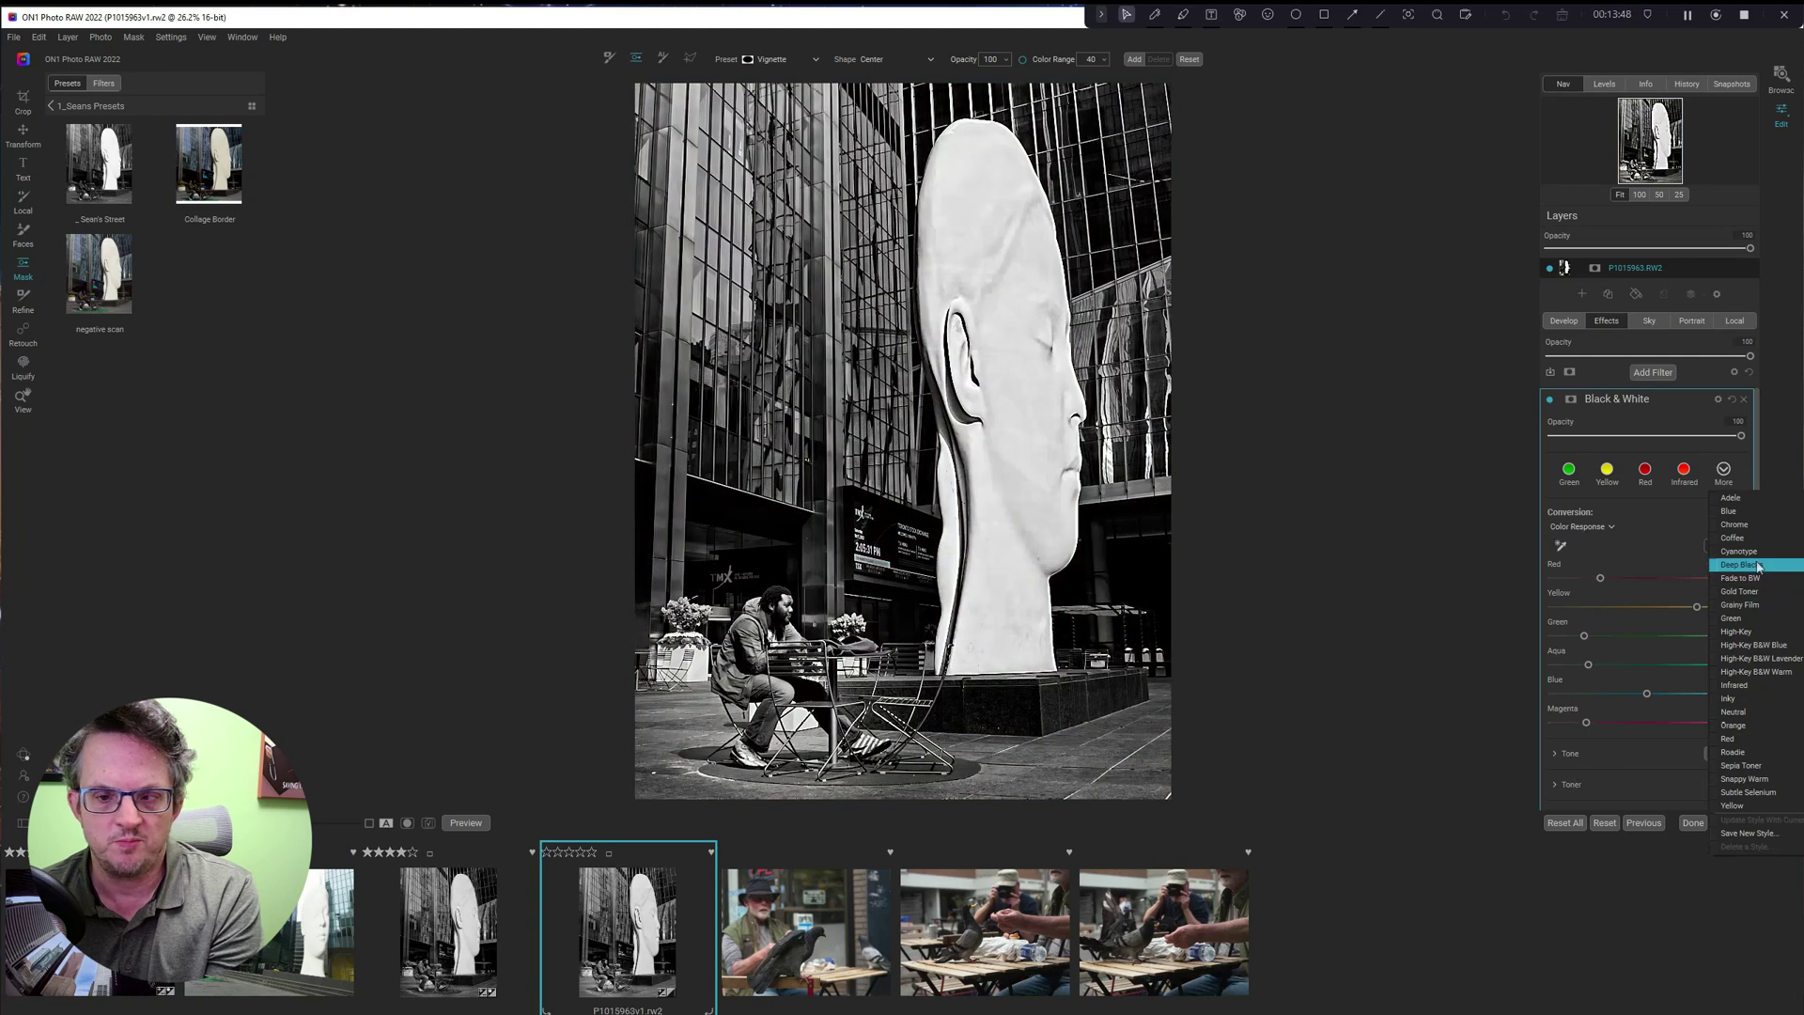
{"action": "left_click", "coordinate": [1758, 565]}
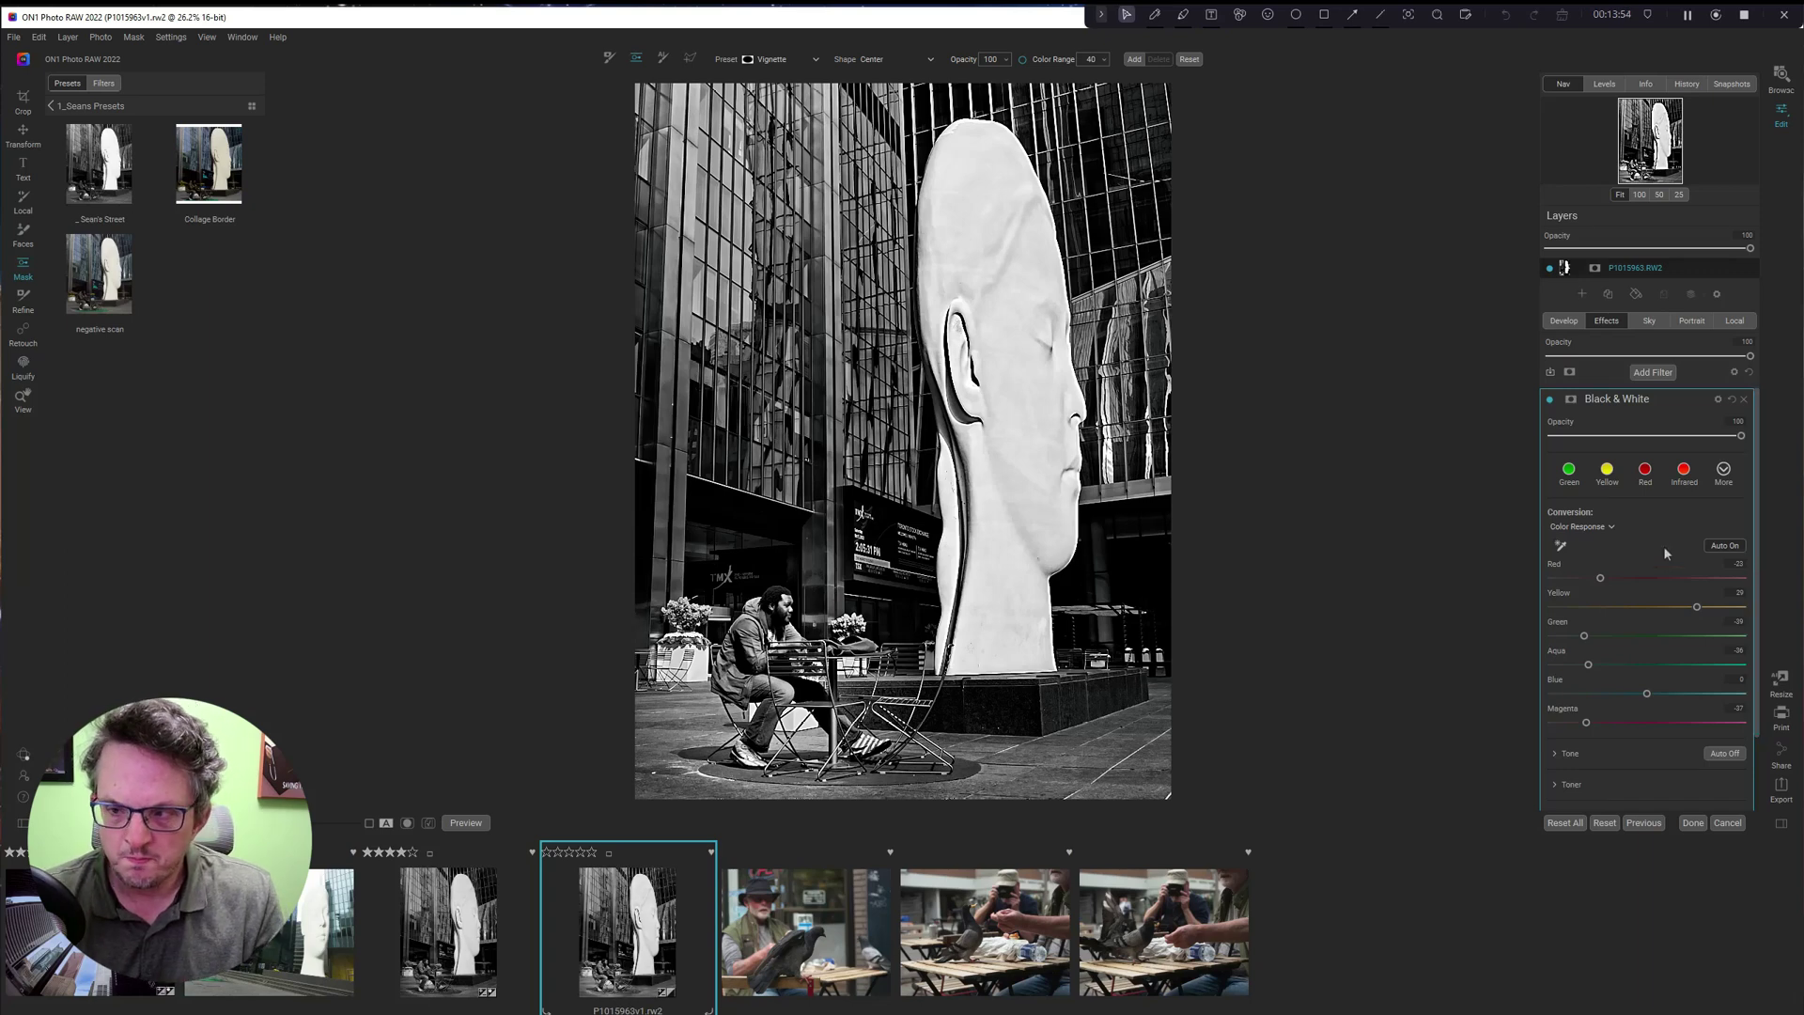
{"action": "left_click", "coordinate": [1551, 400]}
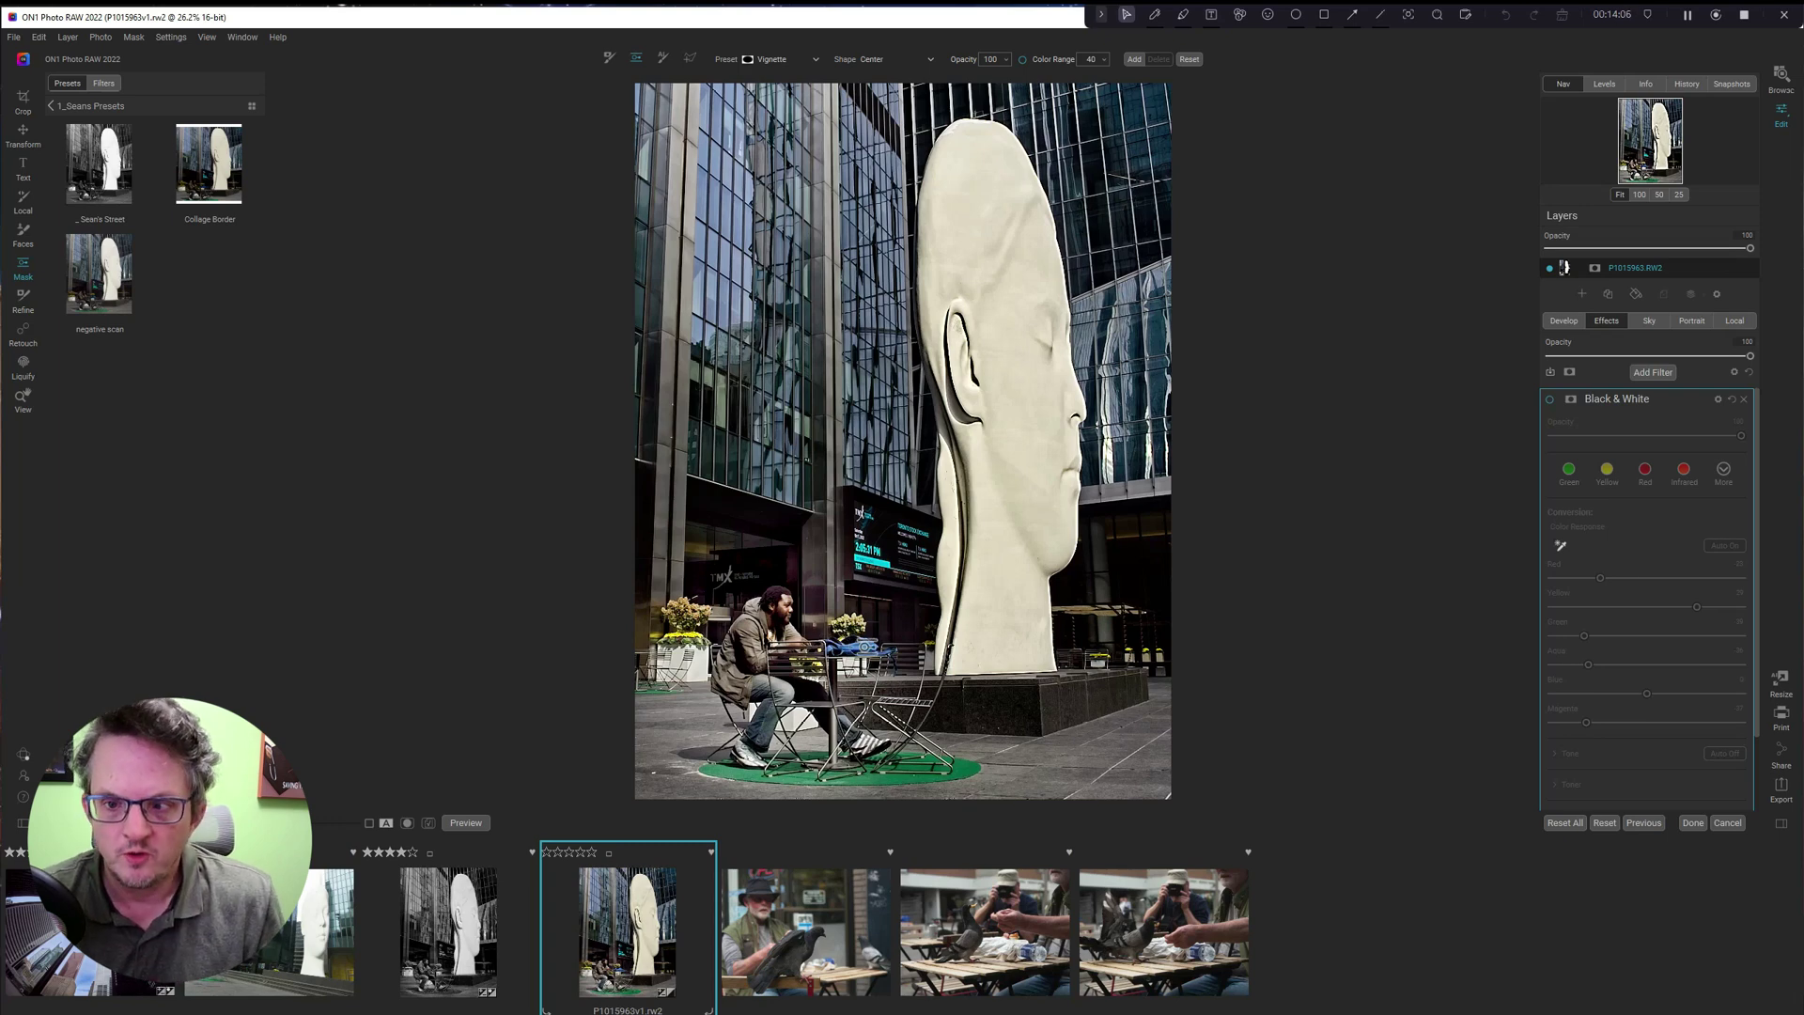
{"action": "left_click", "coordinate": [1550, 401]}
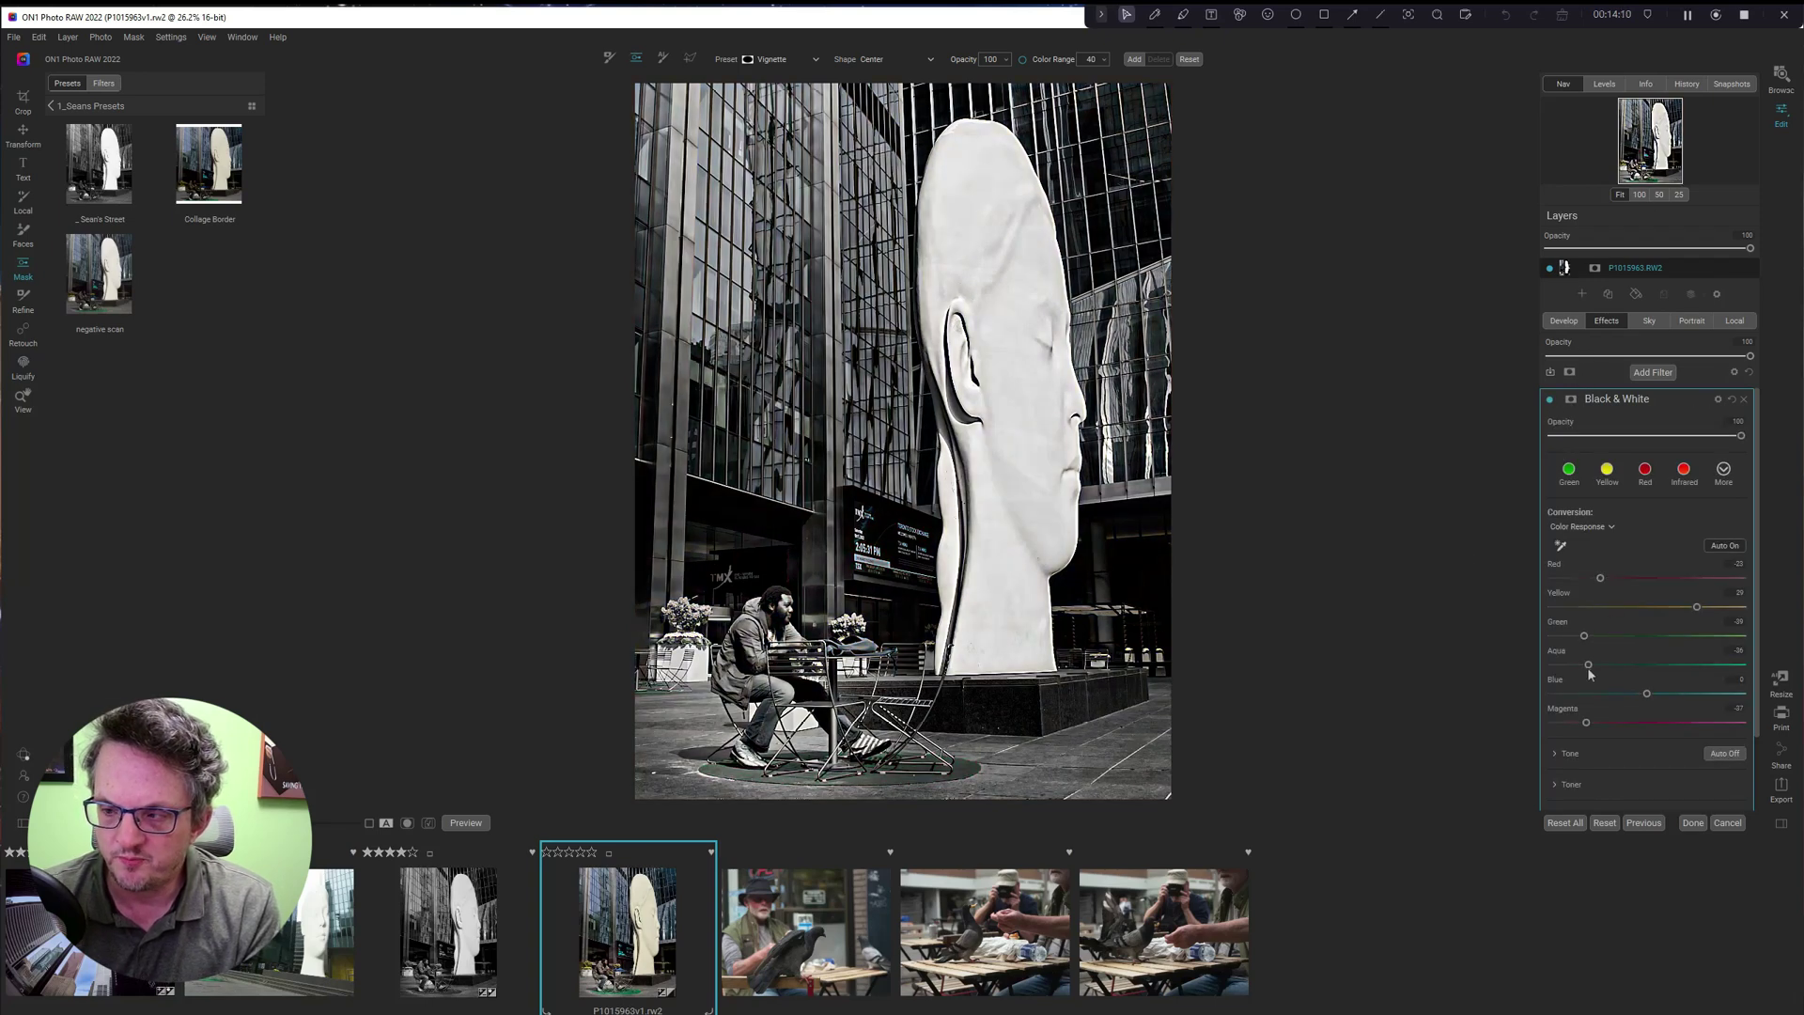
Raise the Black & White filter's Blue response to about 40 and compare the photo with and without the filter.
{"action": "left_click_drag", "start_coordinate": [1644, 693], "coordinate": [1710, 697]}
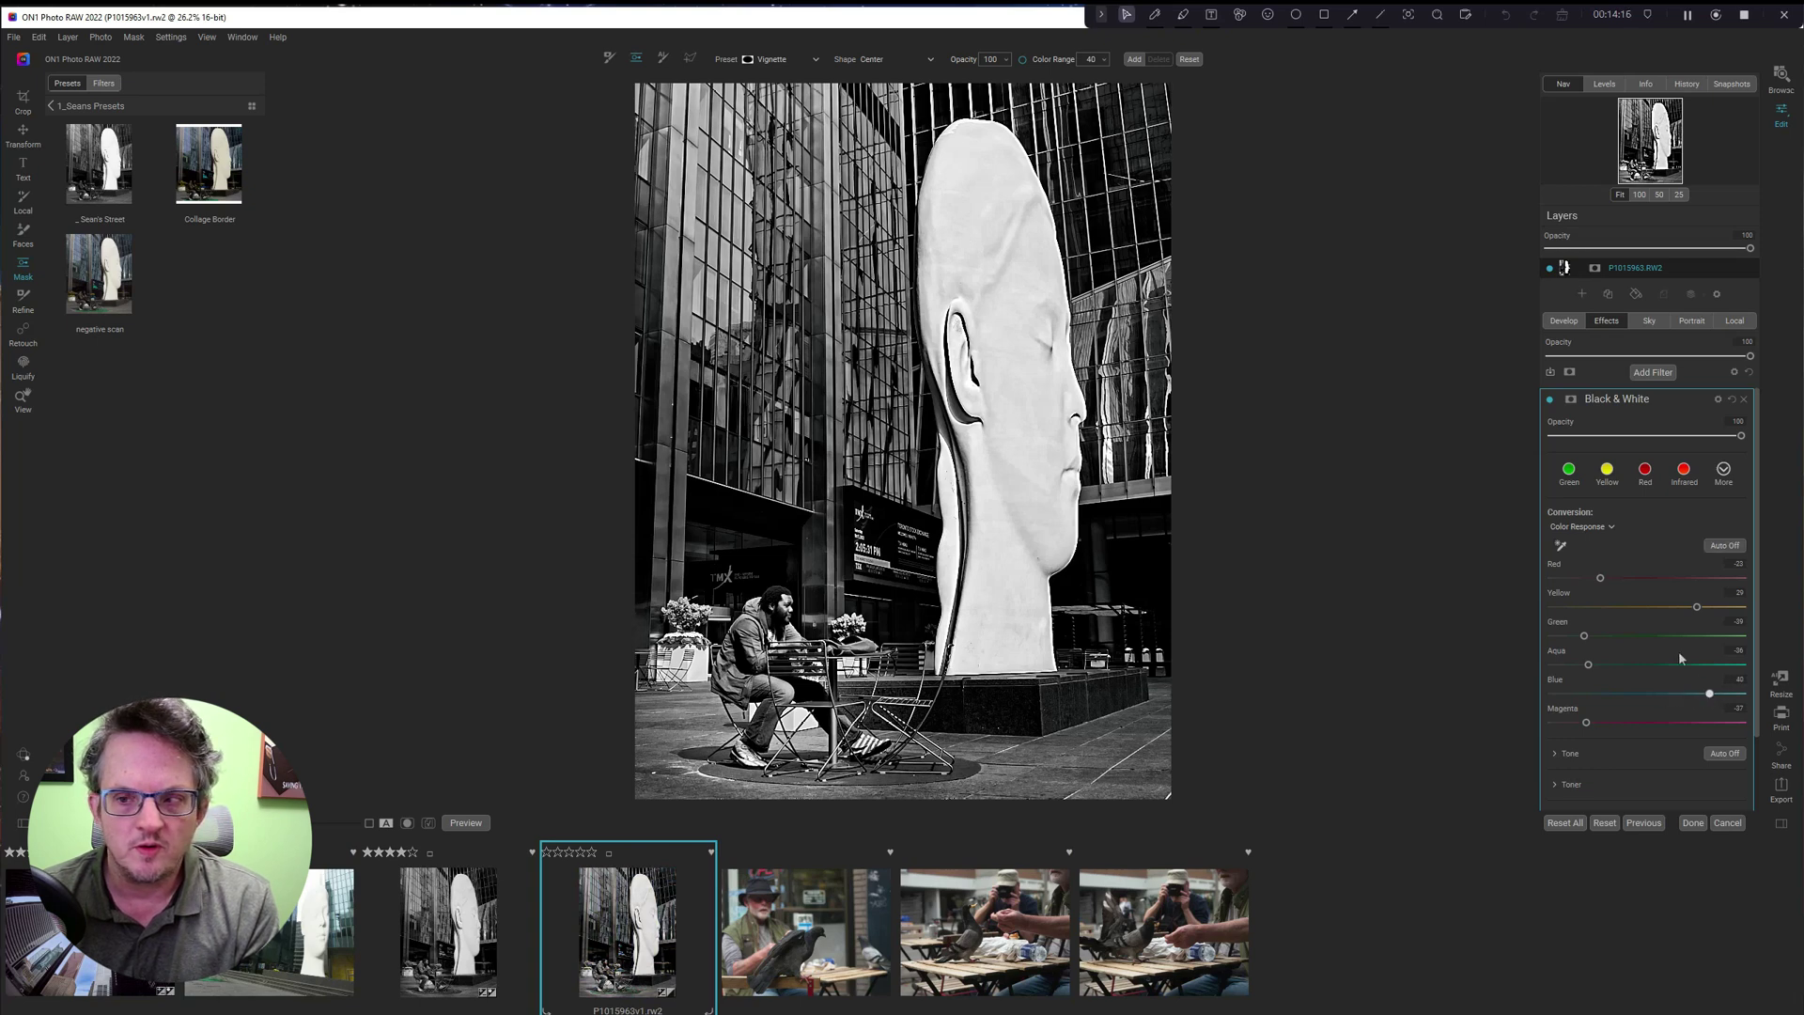
{"action": "left_click", "coordinate": [1550, 399]}
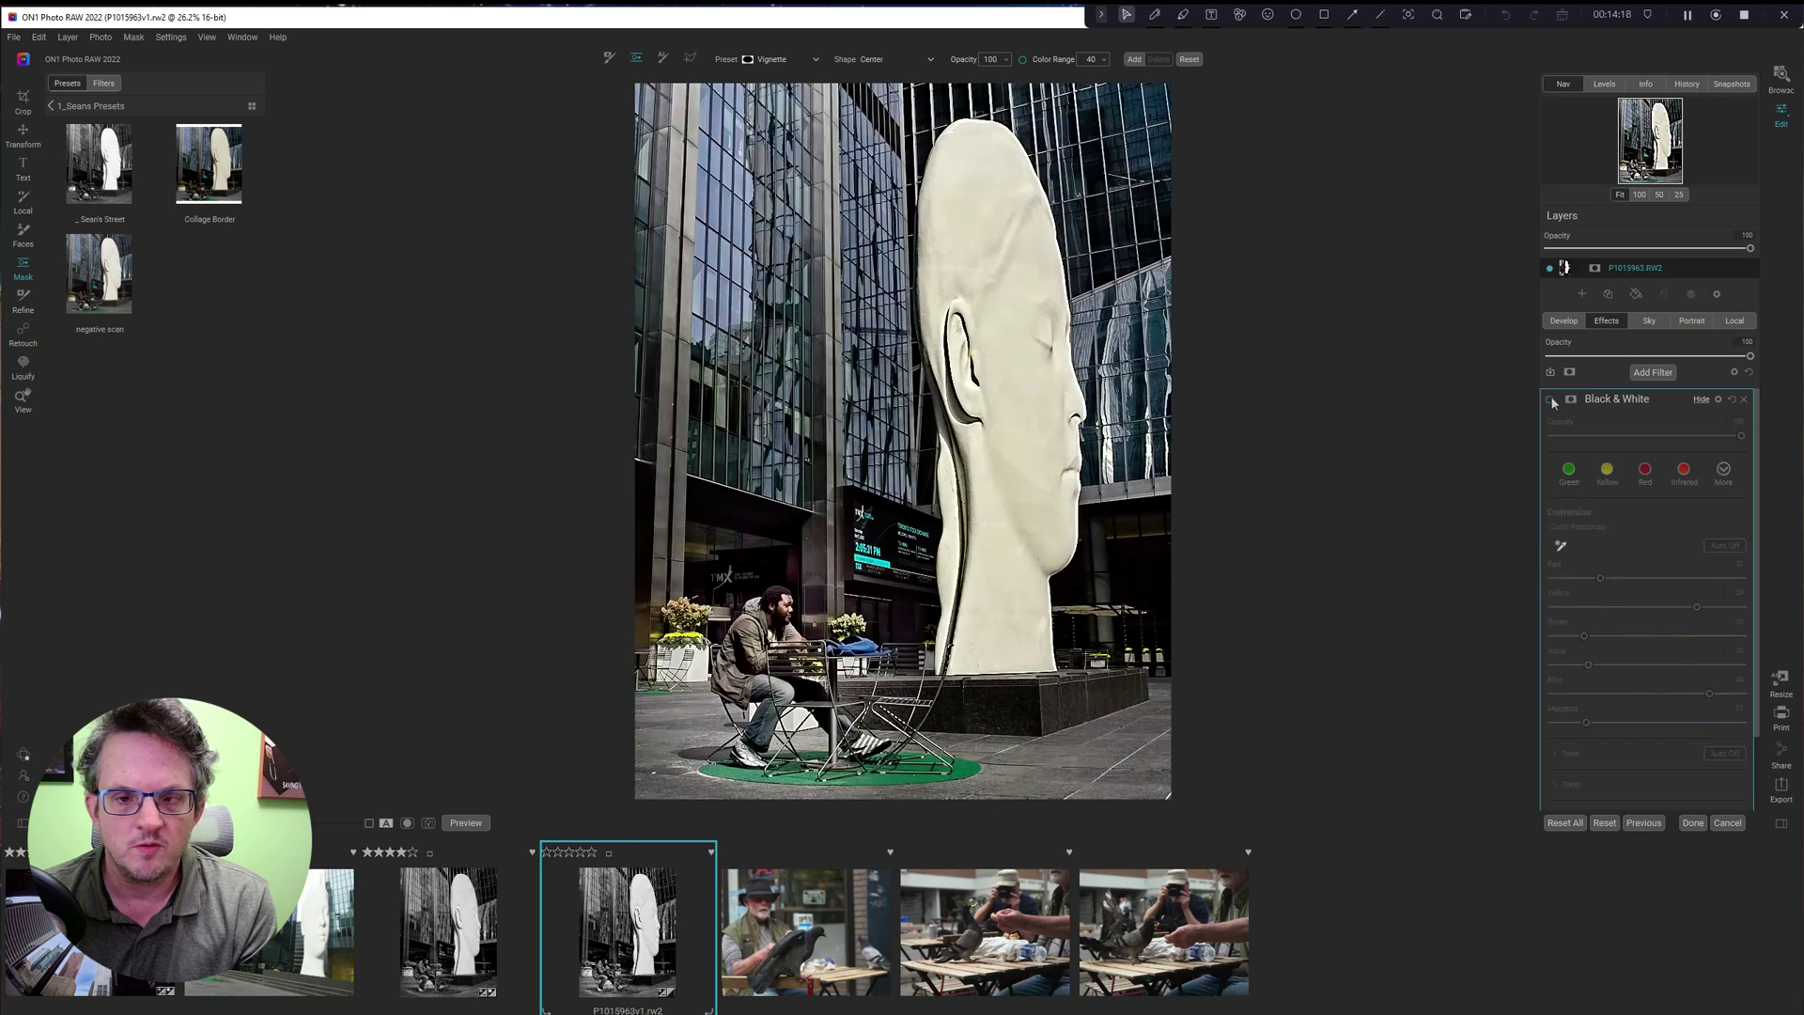
{"action": "left_click", "coordinate": [1550, 399]}
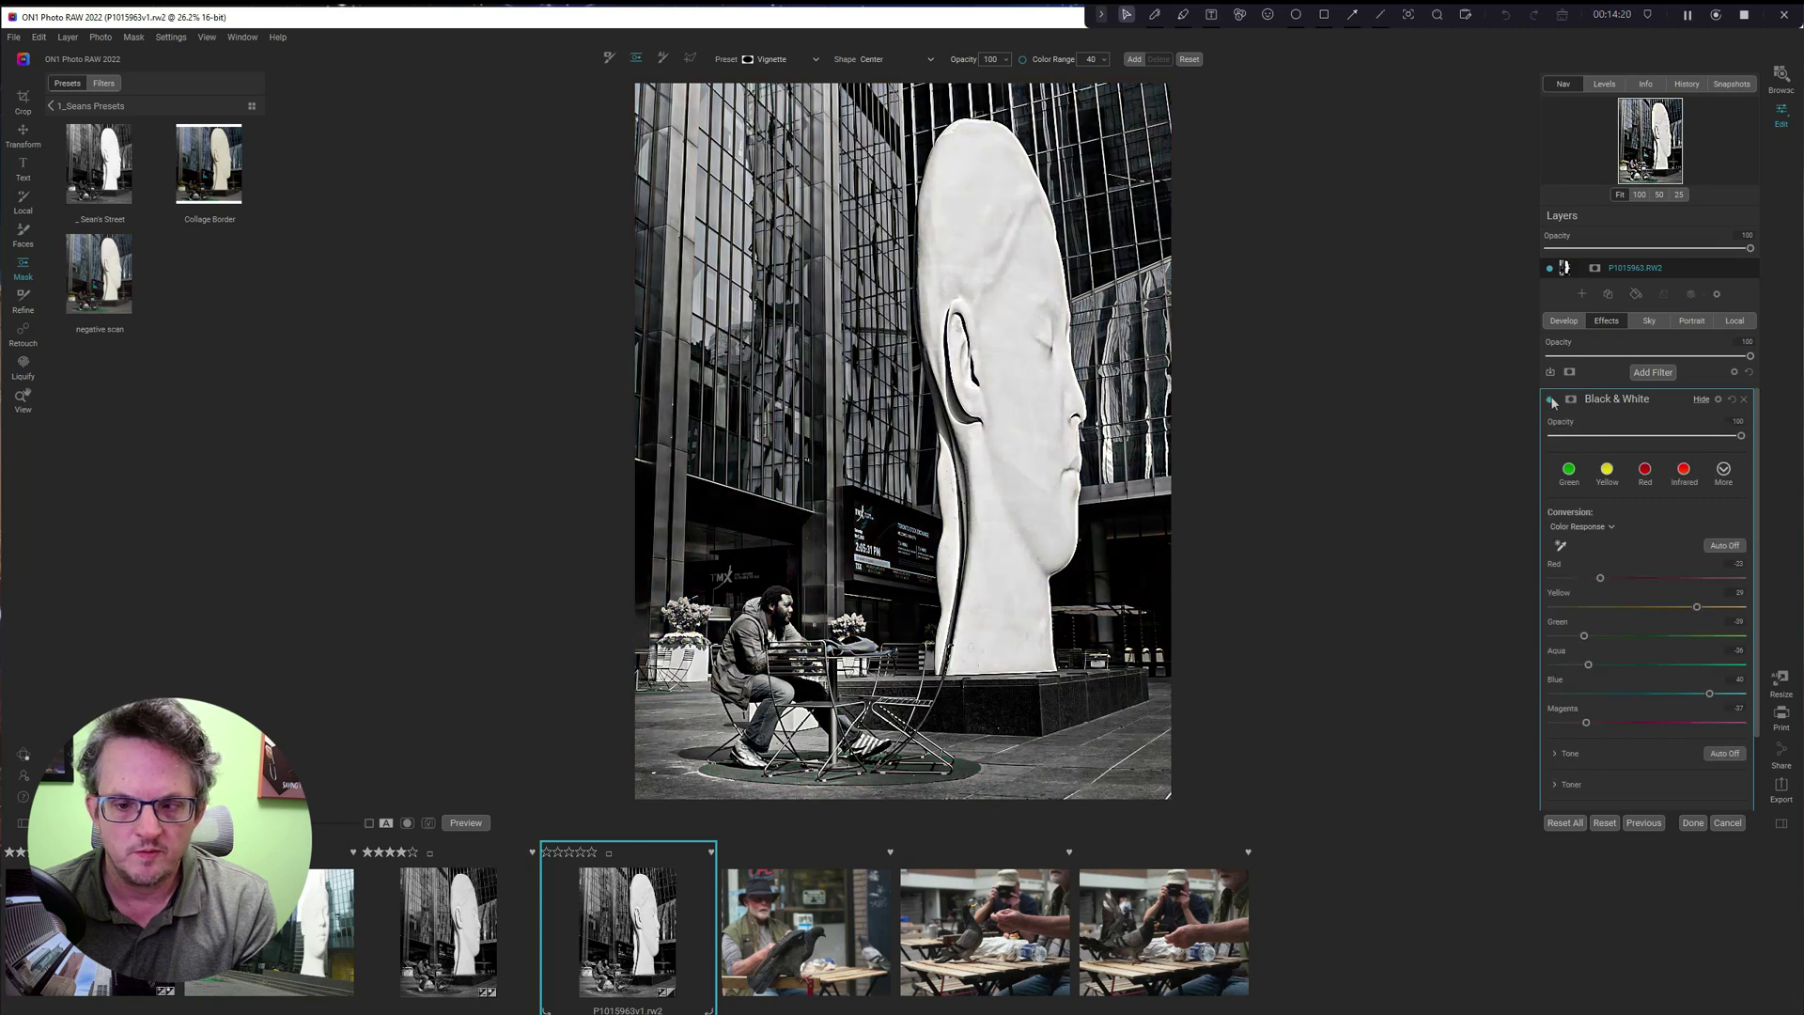
Raise the Black & White filter's Brightness to about 5, lower its Shadows slightly and collapse the filter.
{"action": "left_click", "coordinate": [1552, 754]}
{"action": "scroll", "coordinate": [1592, 747], "scroll_direction": "down", "scroll_amount": 3}
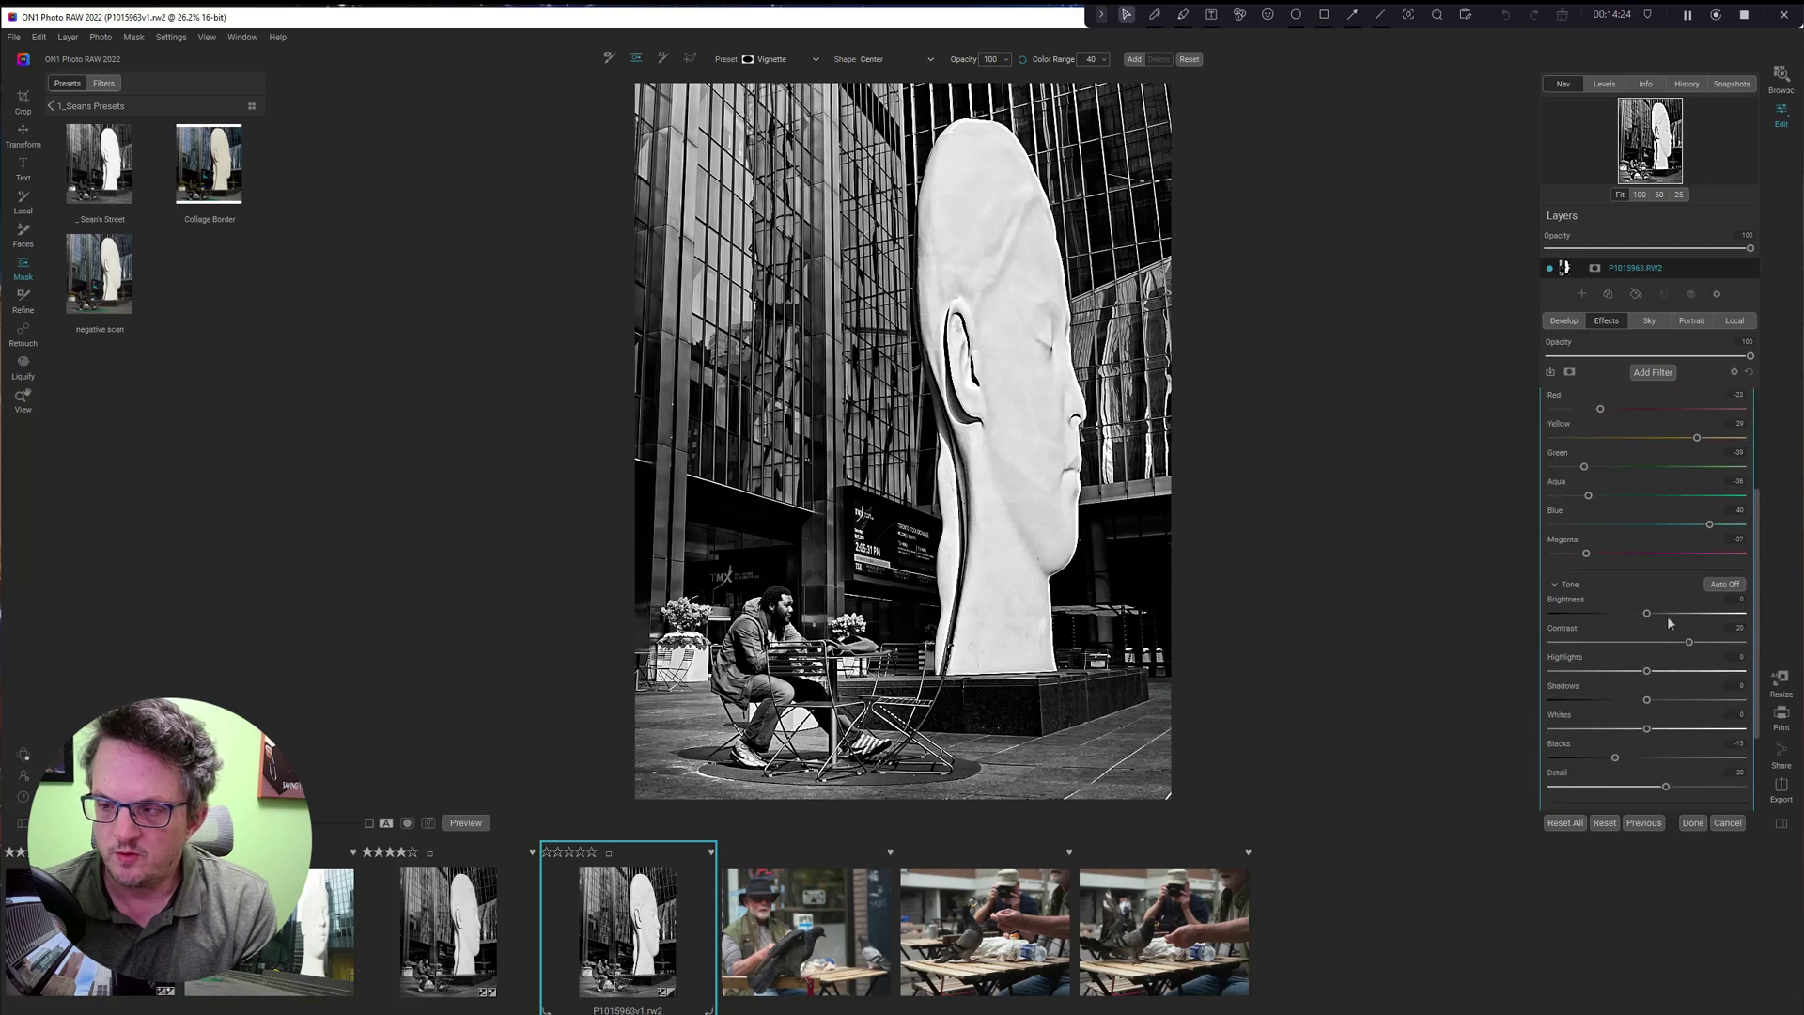
{"action": "left_click_drag", "start_coordinate": [1646, 612], "coordinate": [1659, 614]}
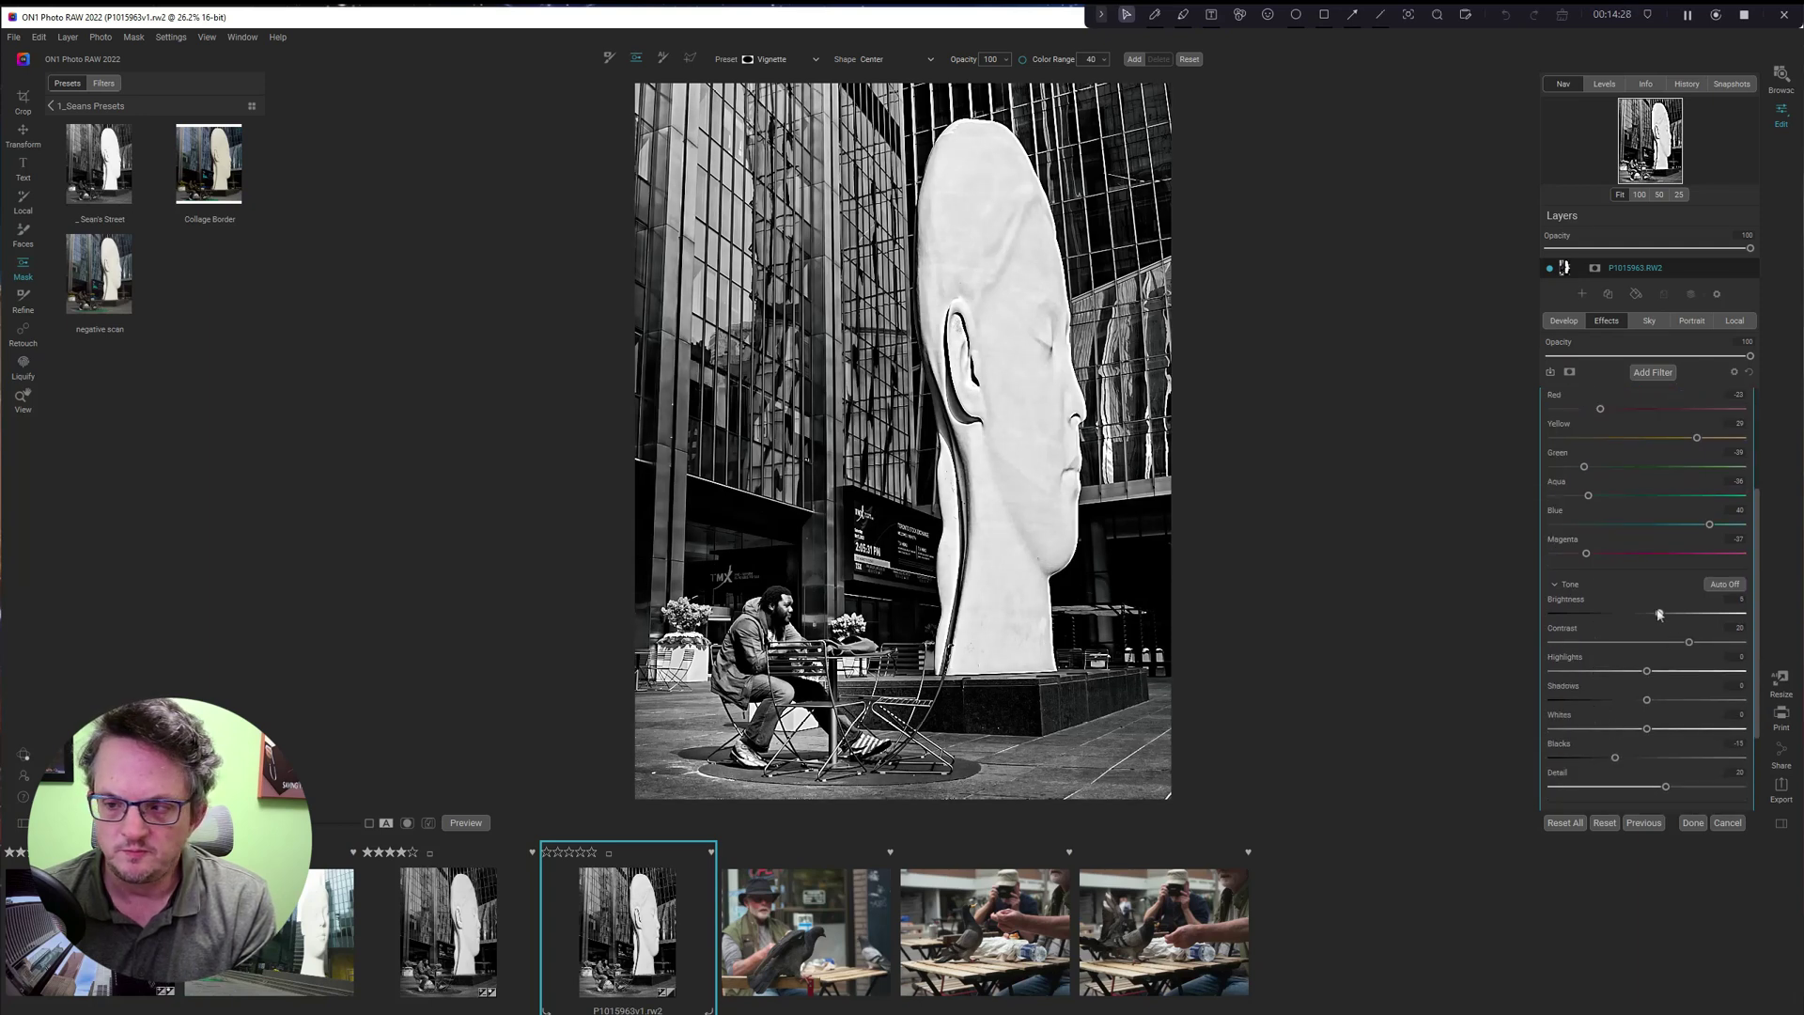
{"action": "left_click_drag", "start_coordinate": [1650, 699], "coordinate": [1642, 701]}
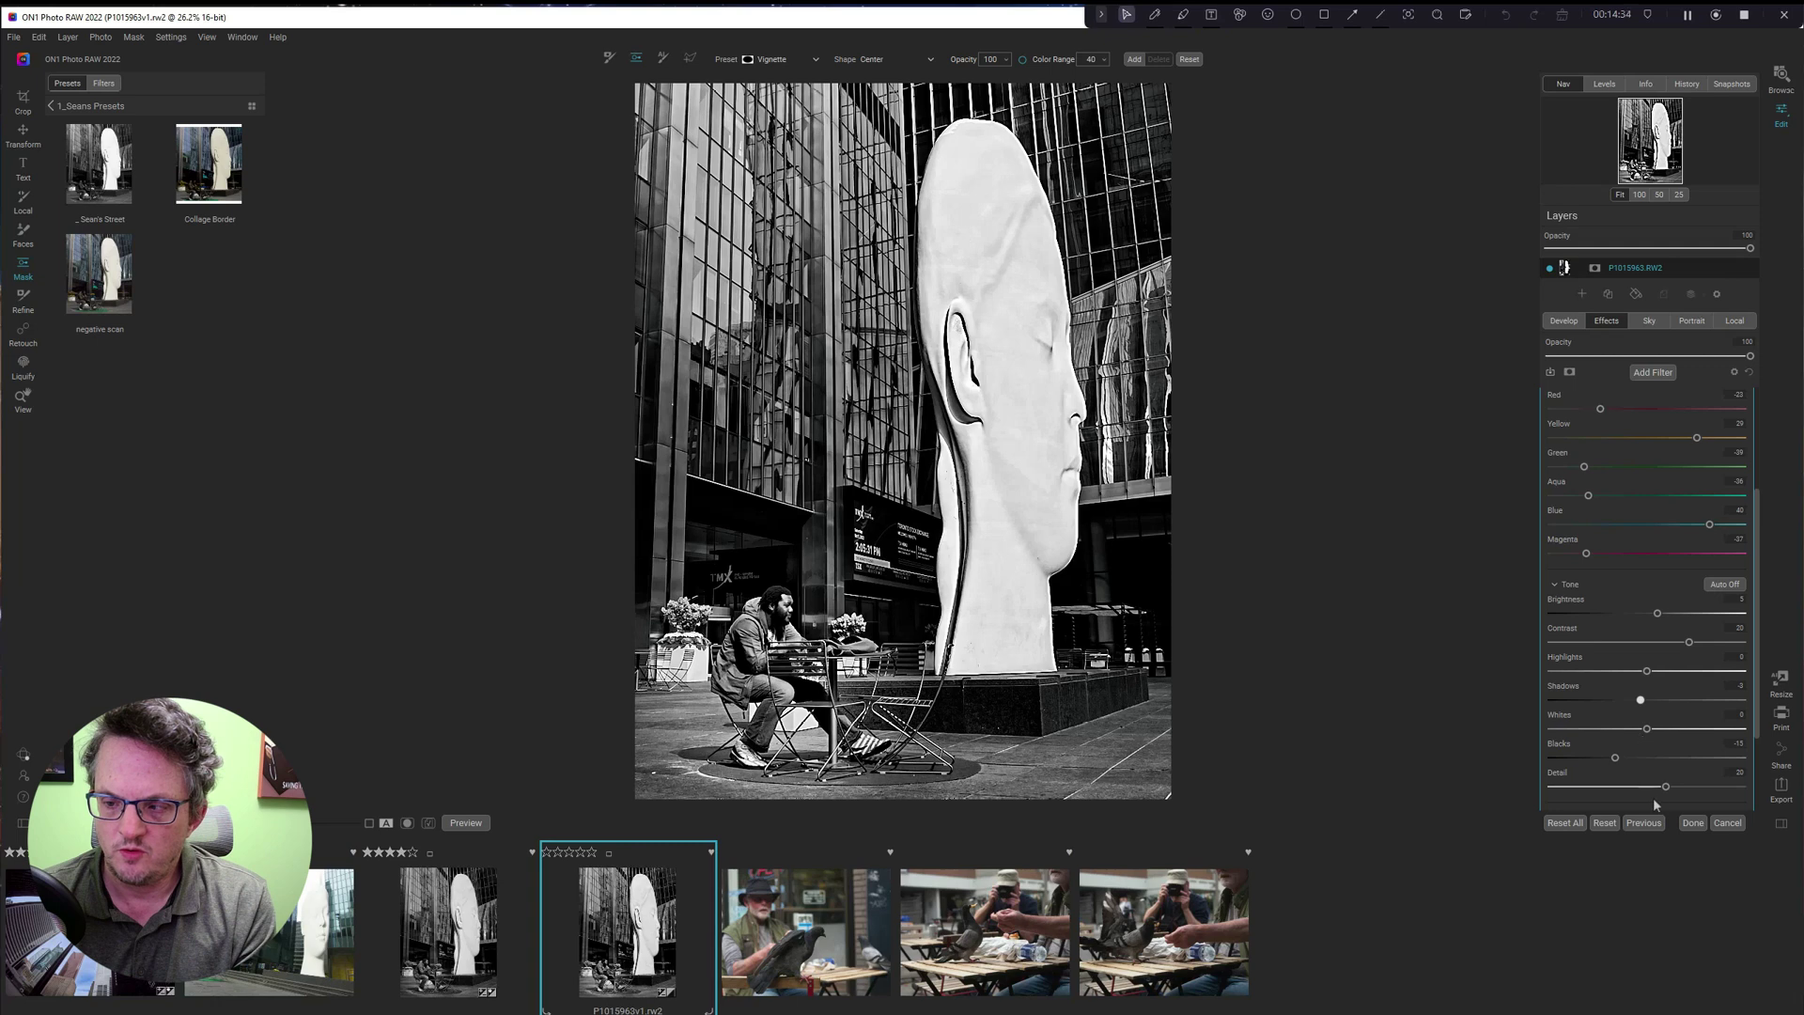
{"action": "scroll", "coordinate": [1660, 648], "scroll_direction": "up", "scroll_amount": 3}
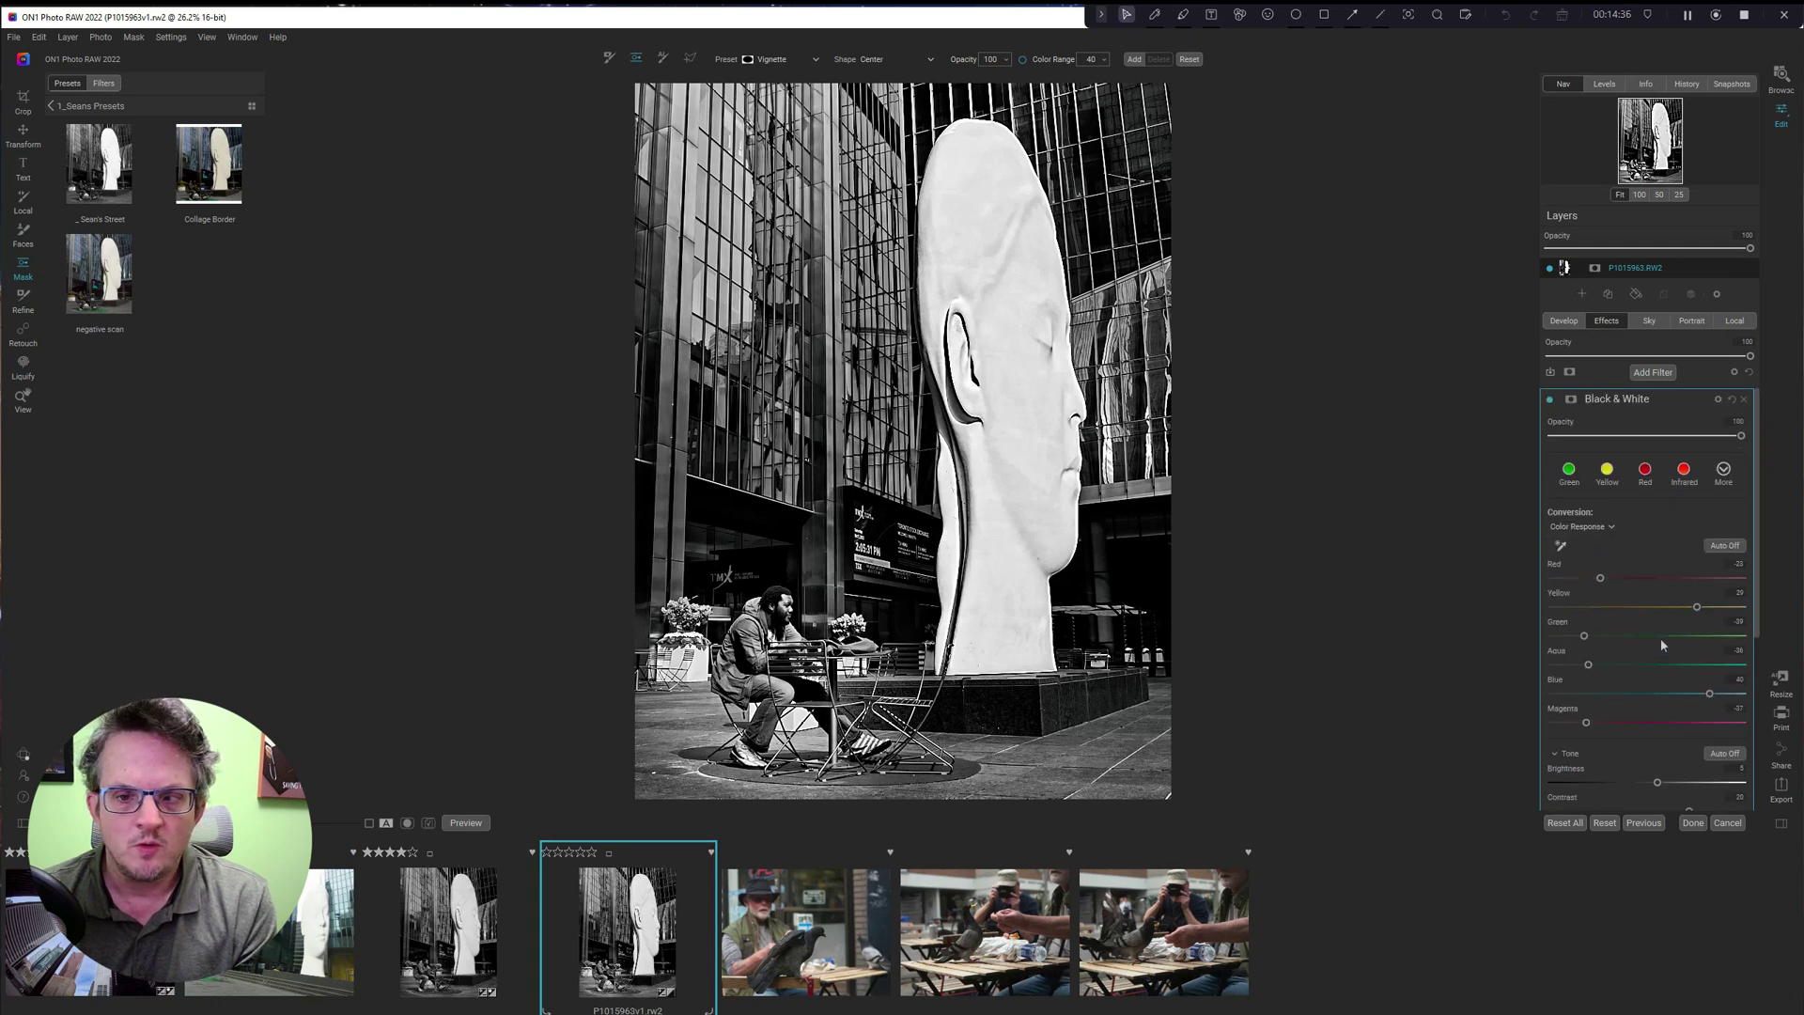
{"action": "left_click", "coordinate": [1701, 400]}
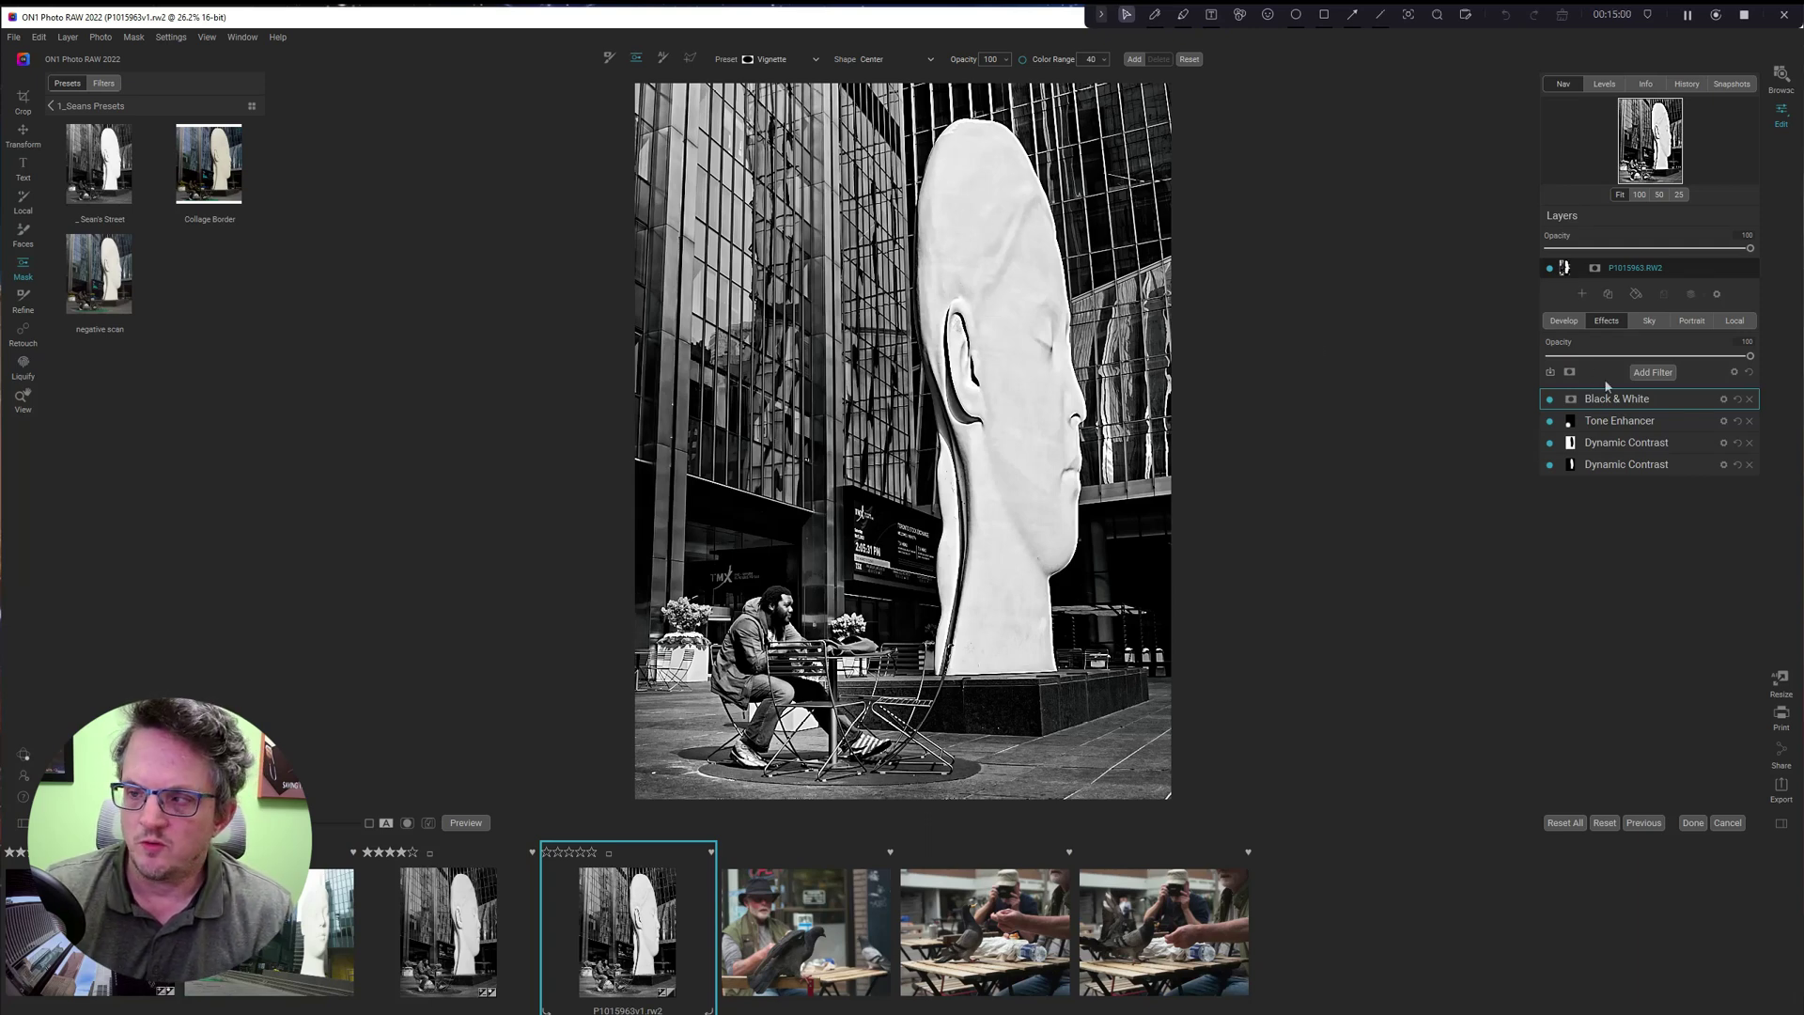
Add a Tone Enhancer above the Black & White filter and paste the copied sculpture mask into it.
{"action": "left_click", "coordinate": [1642, 374]}
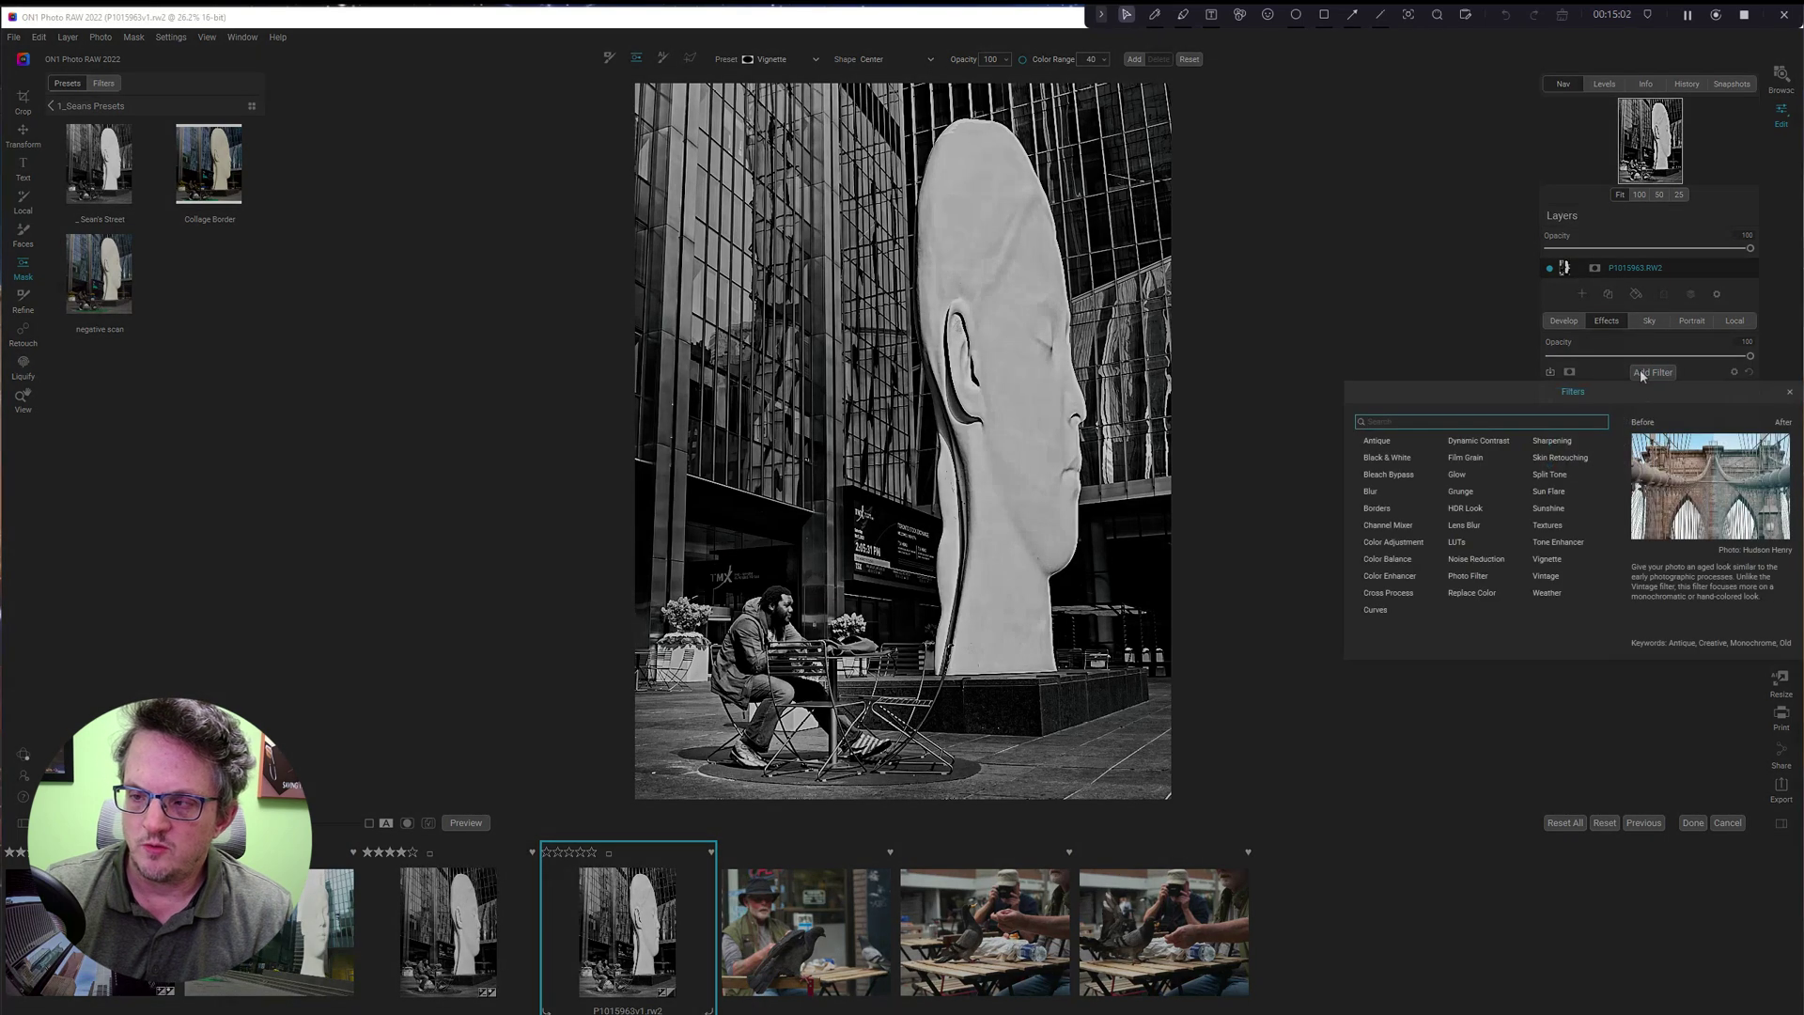
{"action": "left_click", "coordinate": [1550, 552]}
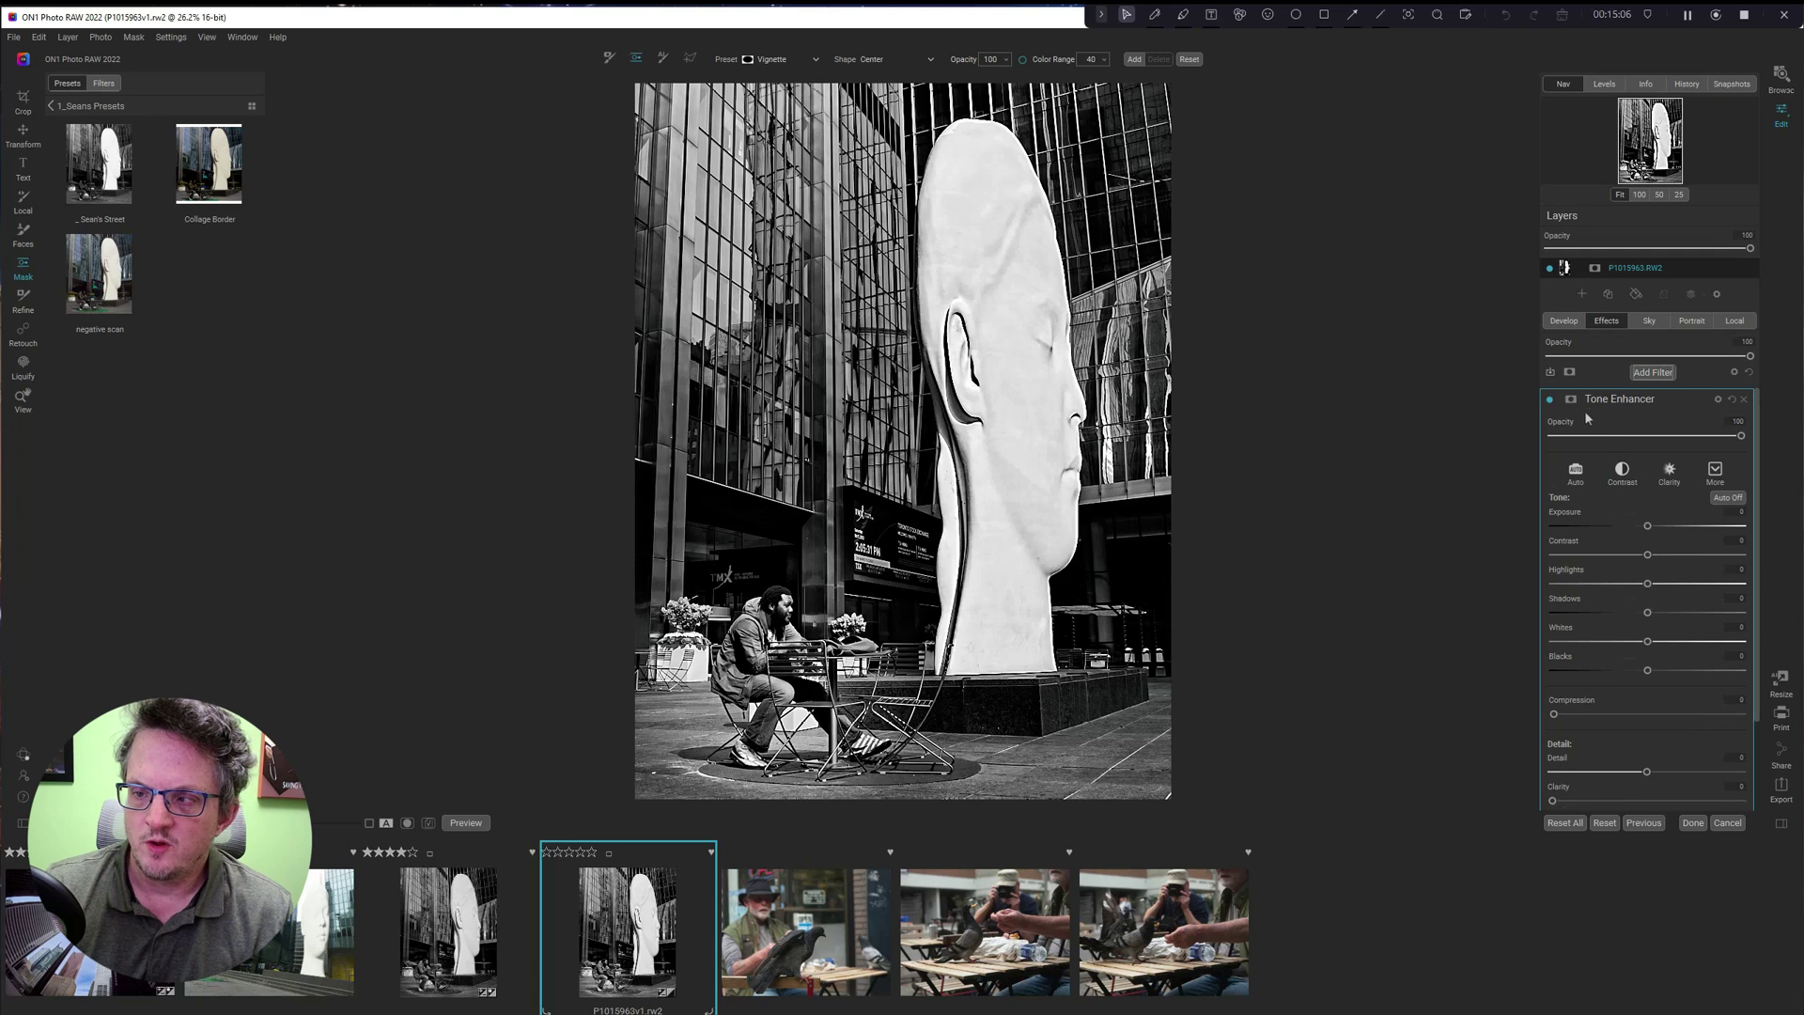
{"action": "left_click", "coordinate": [1567, 401]}
{"action": "left_click", "coordinate": [1720, 492]}
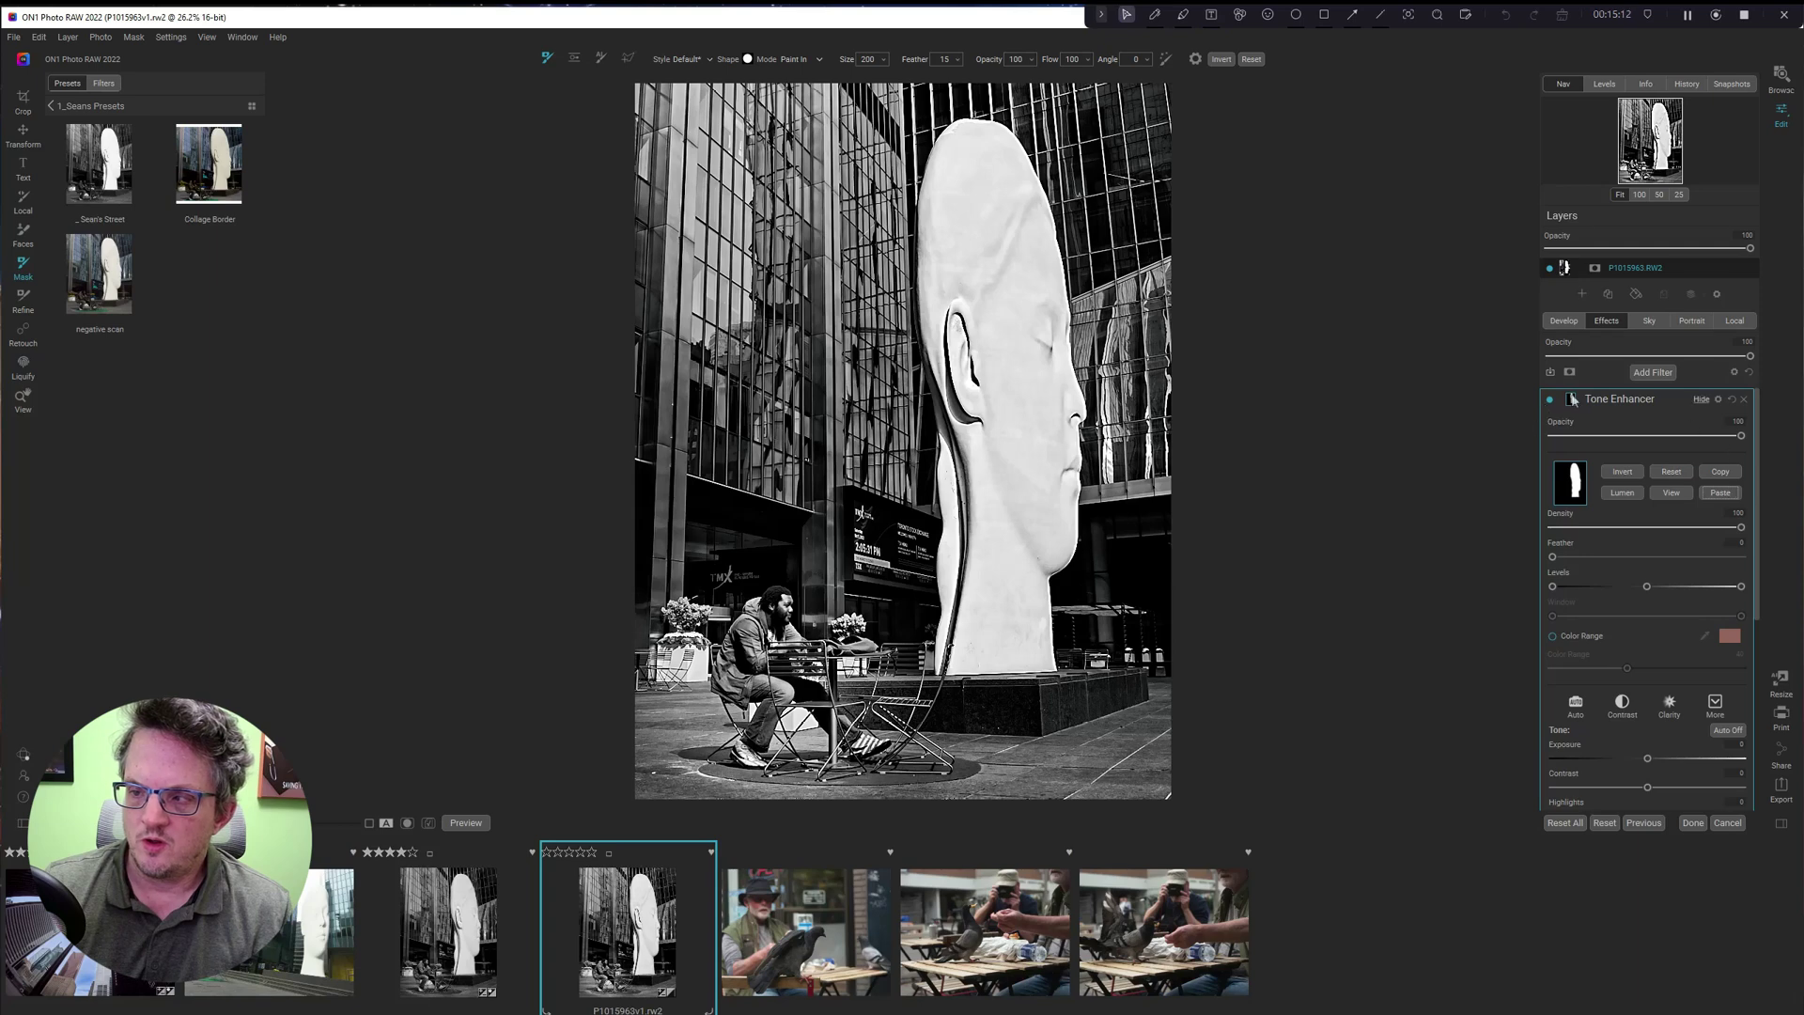
{"action": "left_click", "coordinate": [1573, 400]}
Apply the Highlights Darker style to the new Tone Enhancer and compare the photo with and without it.
{"action": "left_click", "coordinate": [1715, 470]}
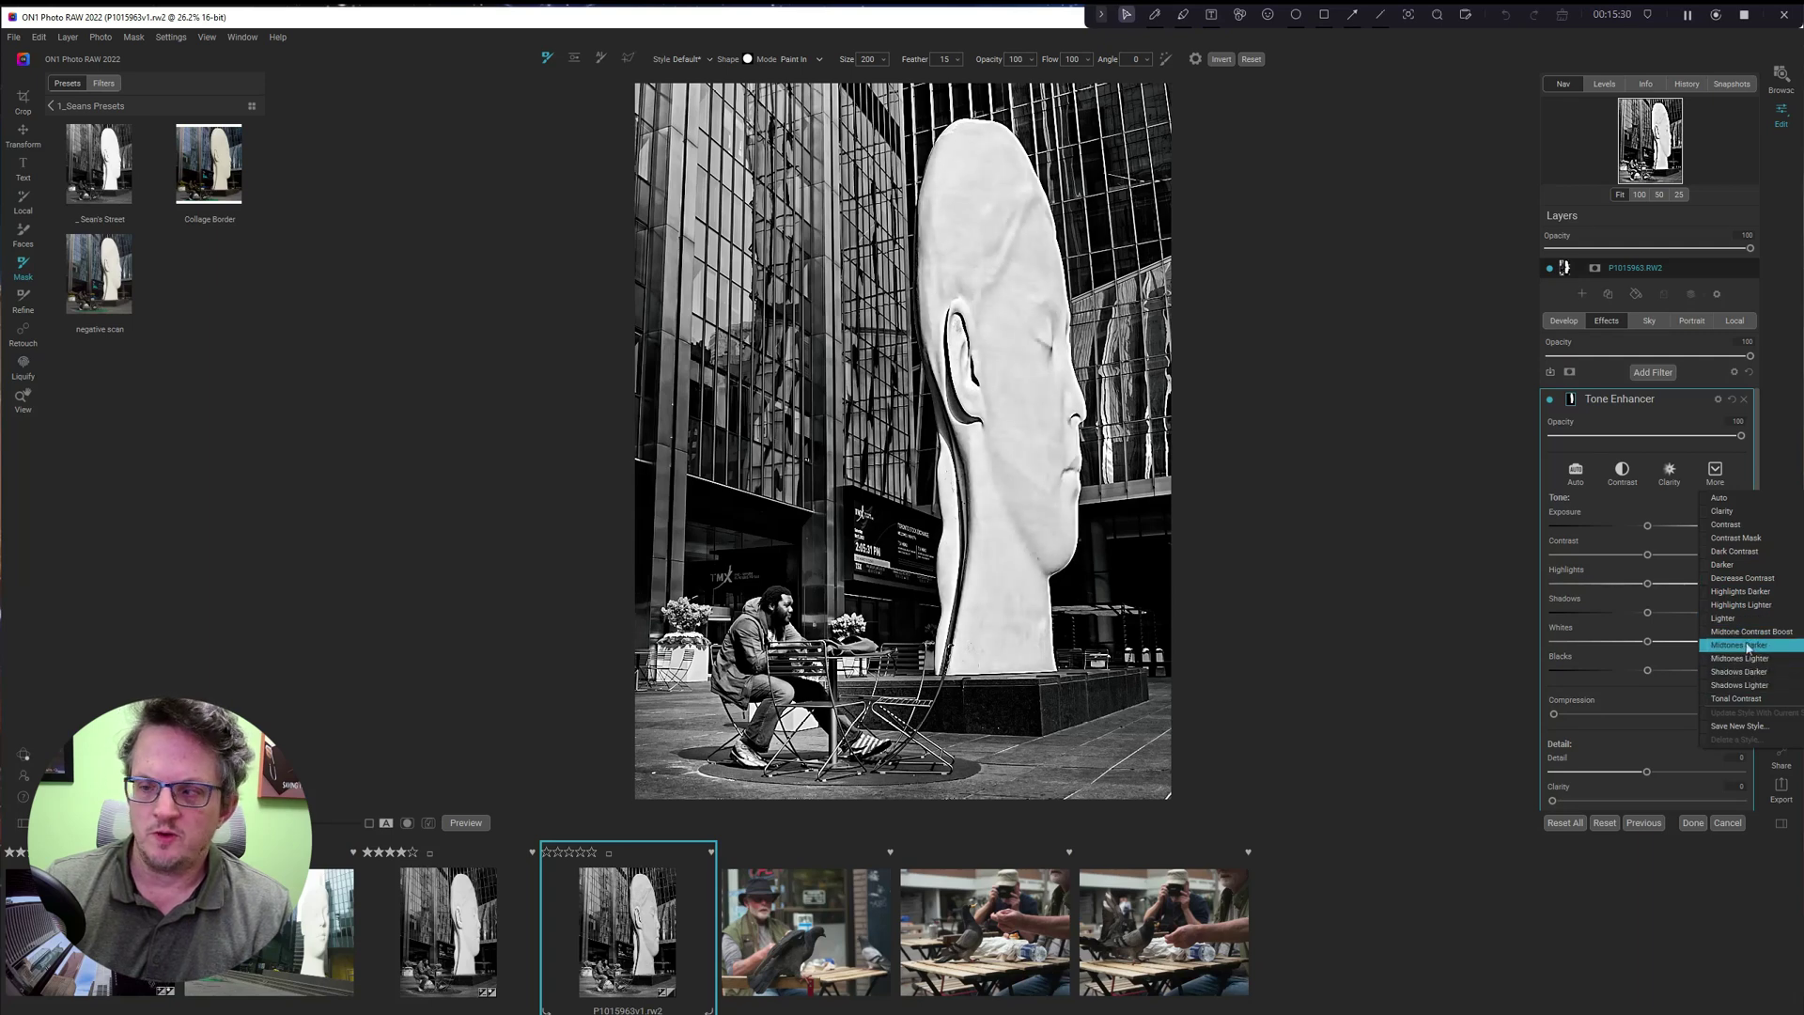
{"action": "left_click", "coordinate": [1743, 592]}
{"action": "left_click", "coordinate": [1550, 401]}
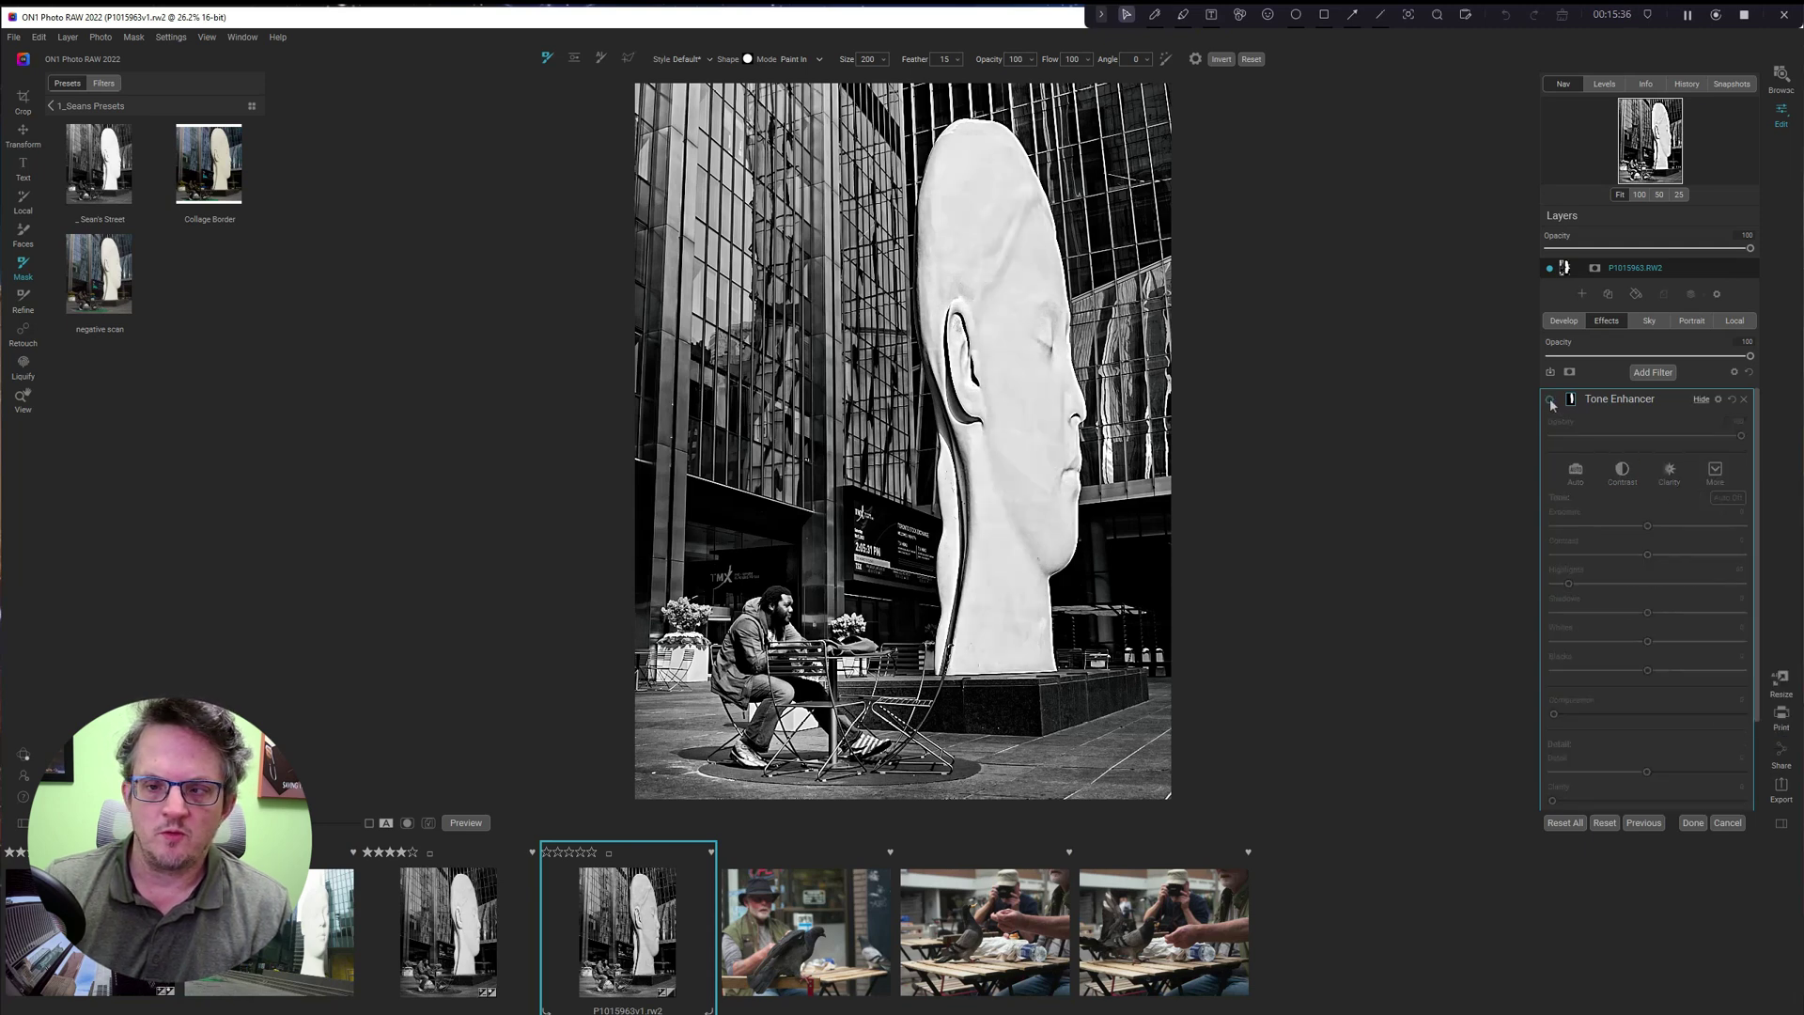
{"action": "left_click", "coordinate": [1550, 400]}
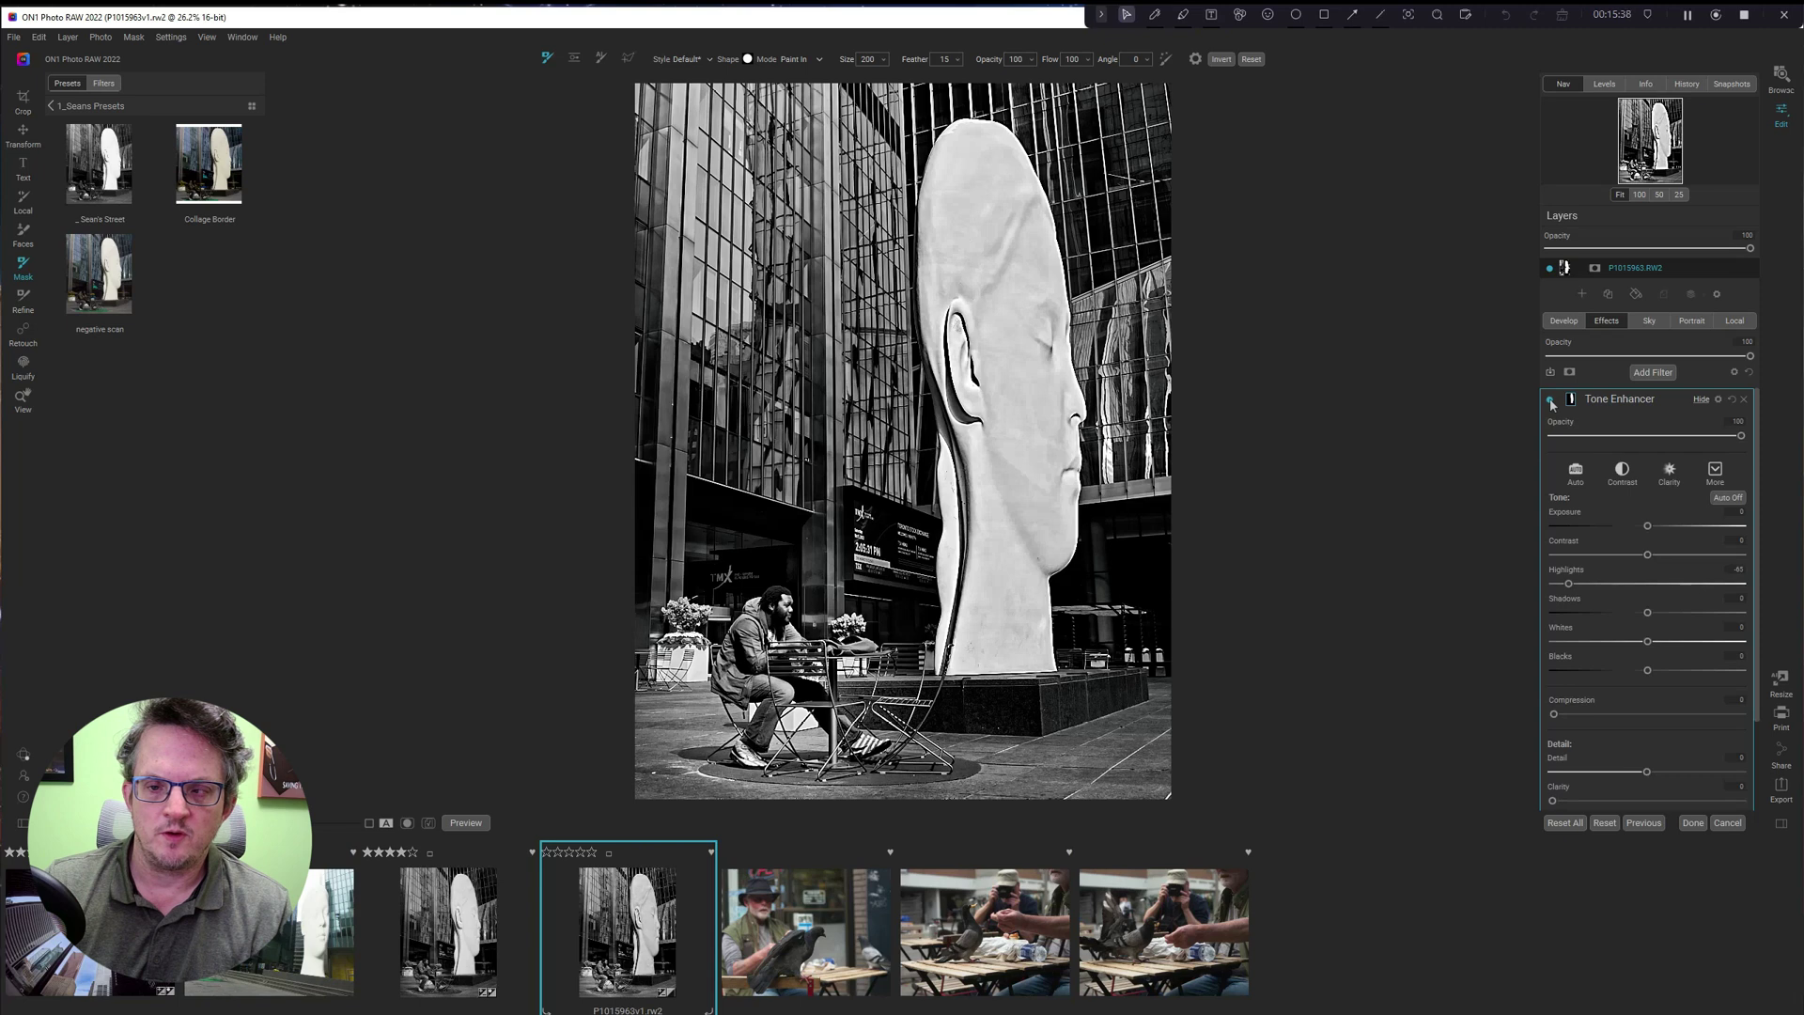
{"action": "left_click", "coordinate": [1550, 400]}
{"action": "left_click", "coordinate": [1550, 400]}
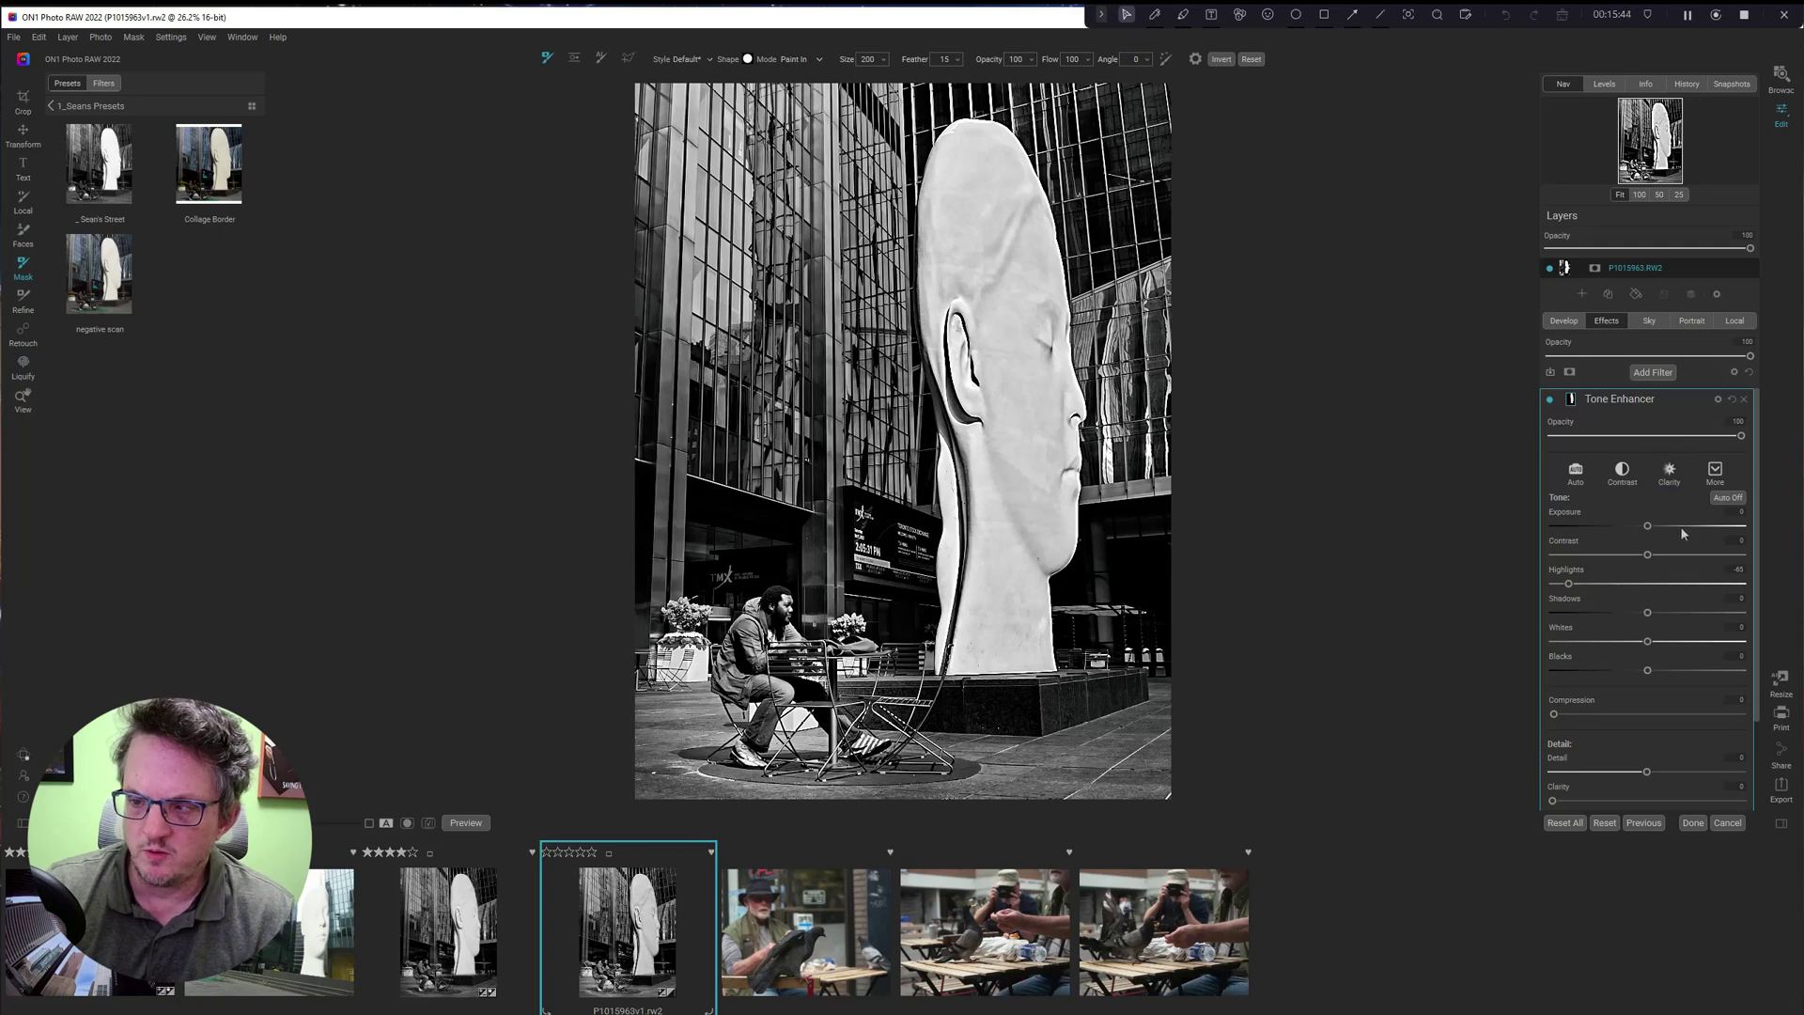
Lower the sculpture's Exposure slightly, set Highlights to about -29, Shadows and Blacks to about -12, and compare with and without the filter.
{"action": "scroll", "coordinate": [1682, 540], "scroll_direction": "down", "scroll_amount": 1}
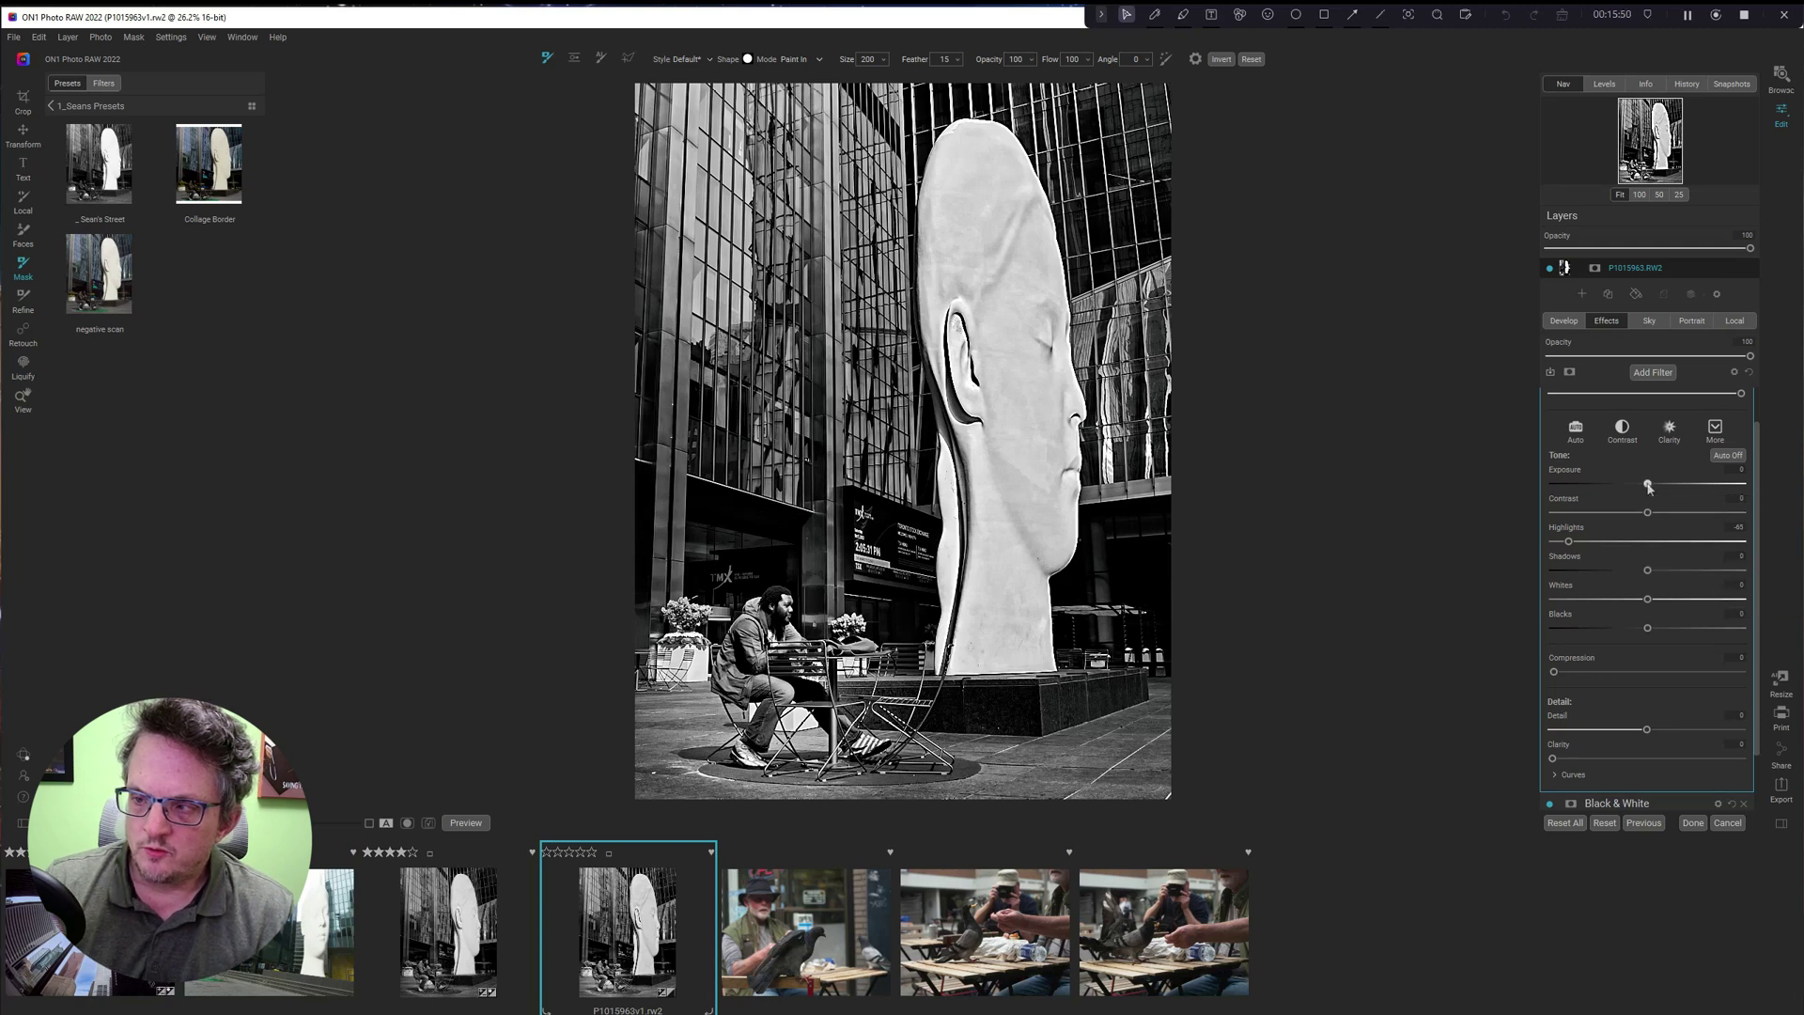
{"action": "left_click_drag", "start_coordinate": [1647, 483], "coordinate": [1642, 486]}
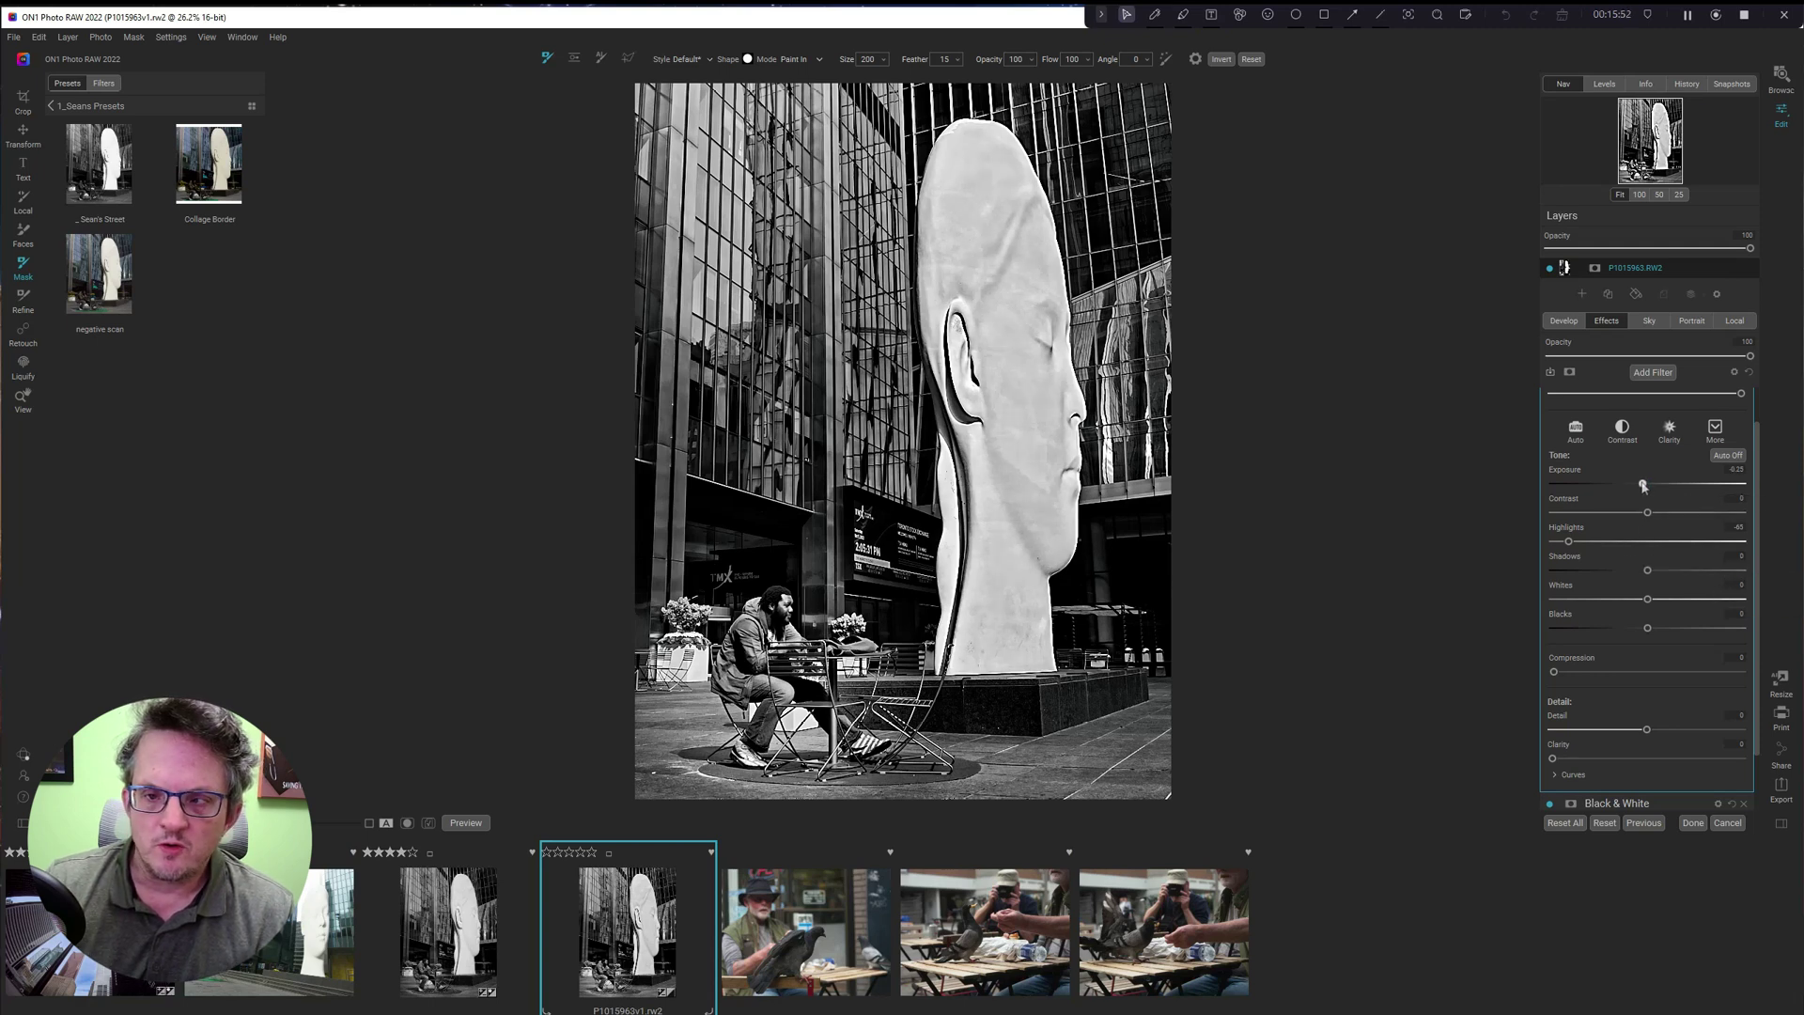
{"action": "left_click_drag", "start_coordinate": [1568, 543], "coordinate": [1599, 544]}
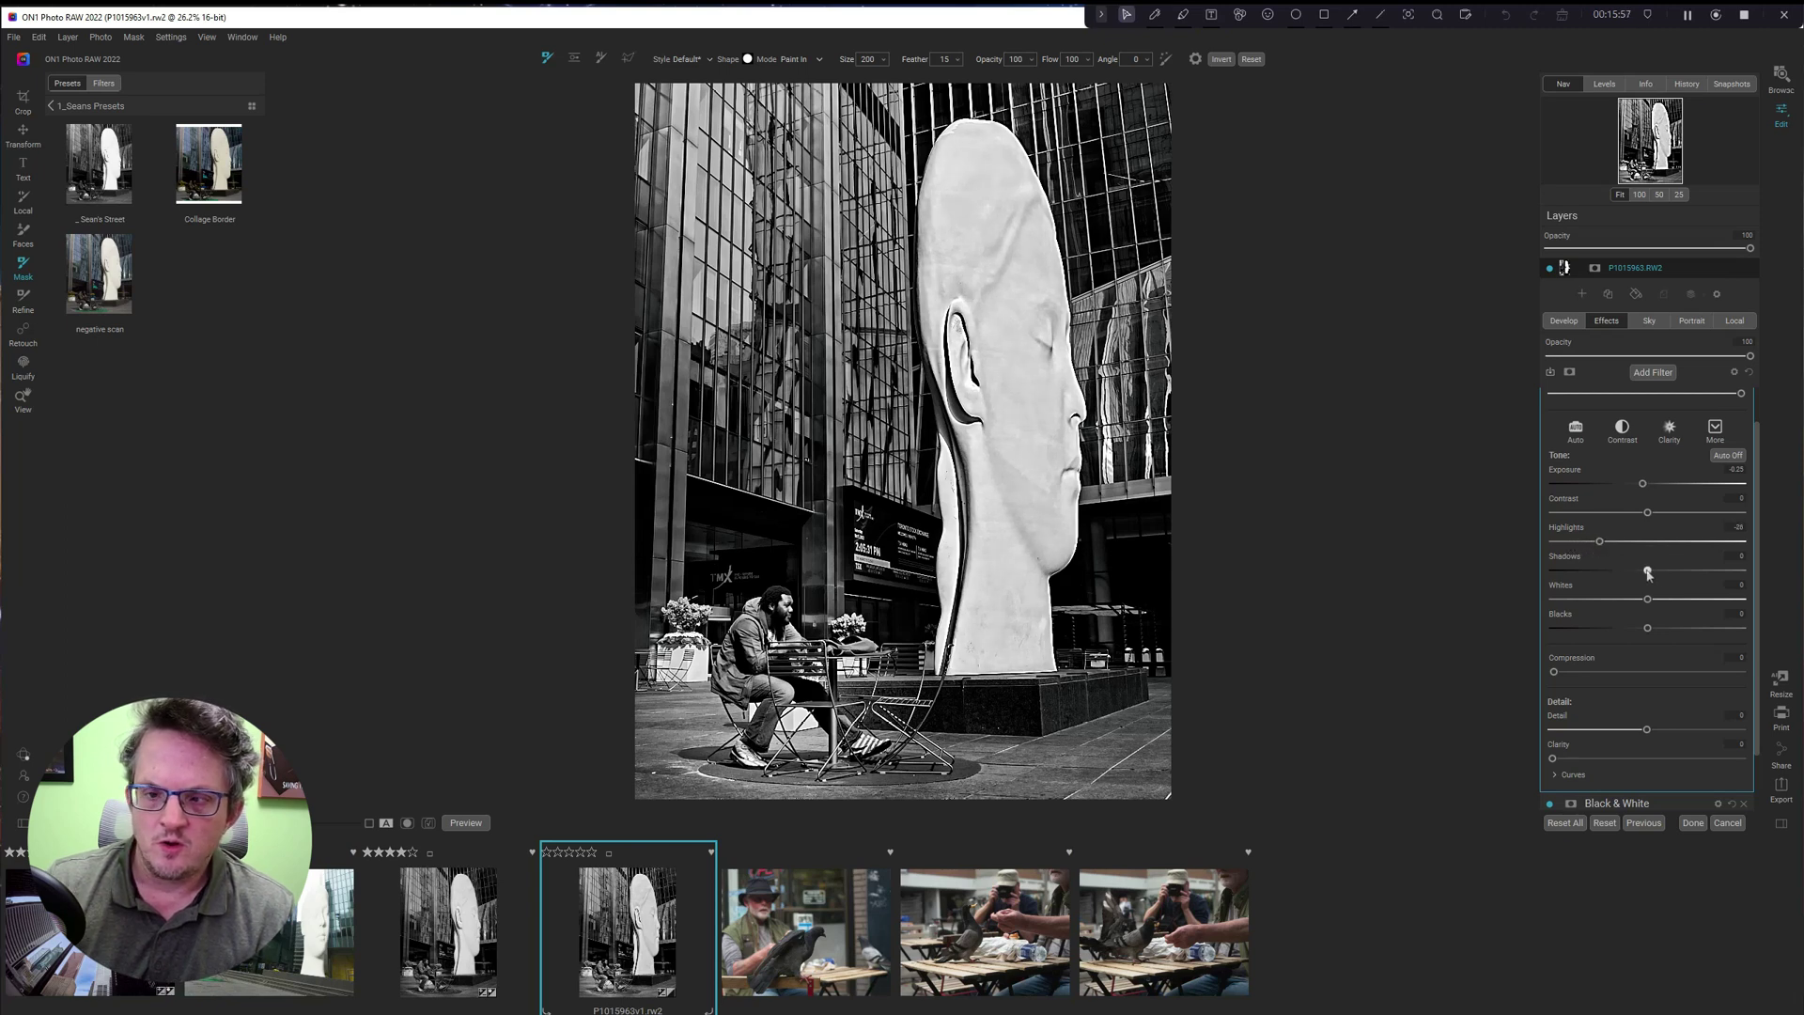
{"action": "left_click_drag", "start_coordinate": [1647, 573], "coordinate": [1623, 628]}
{"action": "scroll", "coordinate": [1602, 476], "scroll_direction": "up", "scroll_amount": 1}
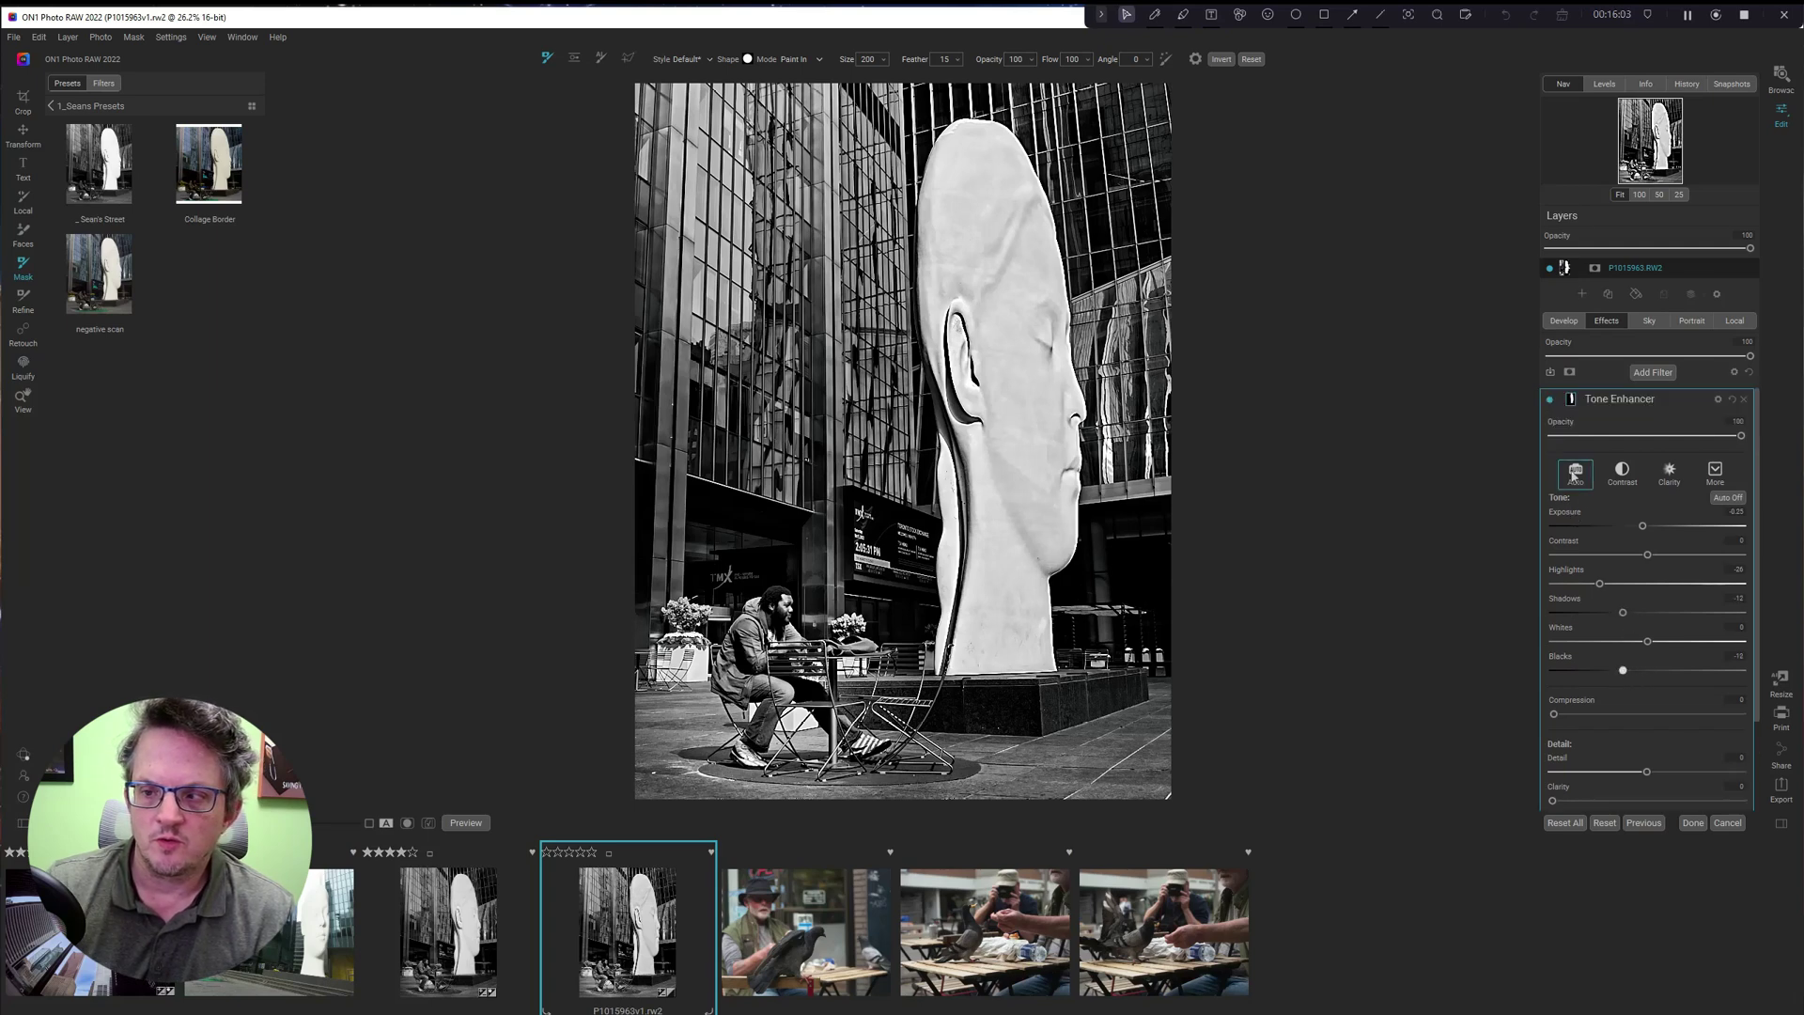
{"action": "left_click", "coordinate": [1551, 402]}
{"action": "left_click", "coordinate": [1550, 402]}
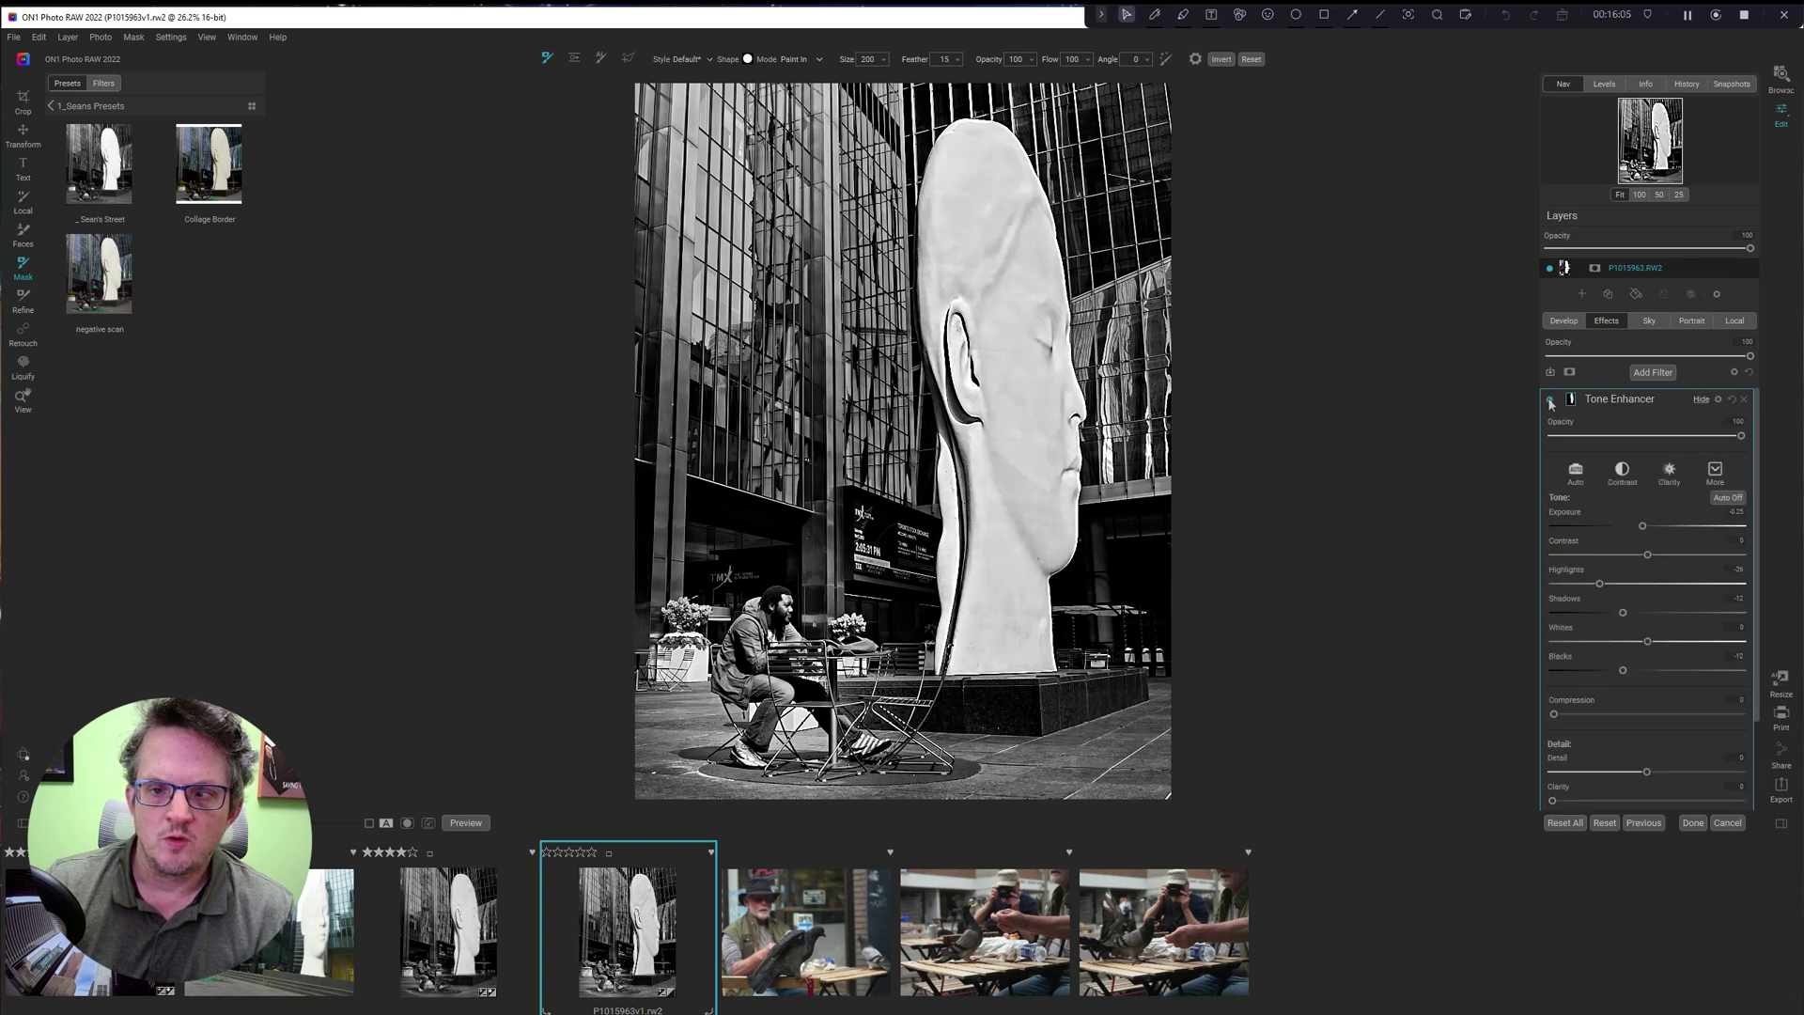
Try lifting the midtones and lowering the white point on the new Tone Enhancer's curve.
{"action": "scroll", "coordinate": [1628, 550], "scroll_direction": "down", "scroll_amount": 2}
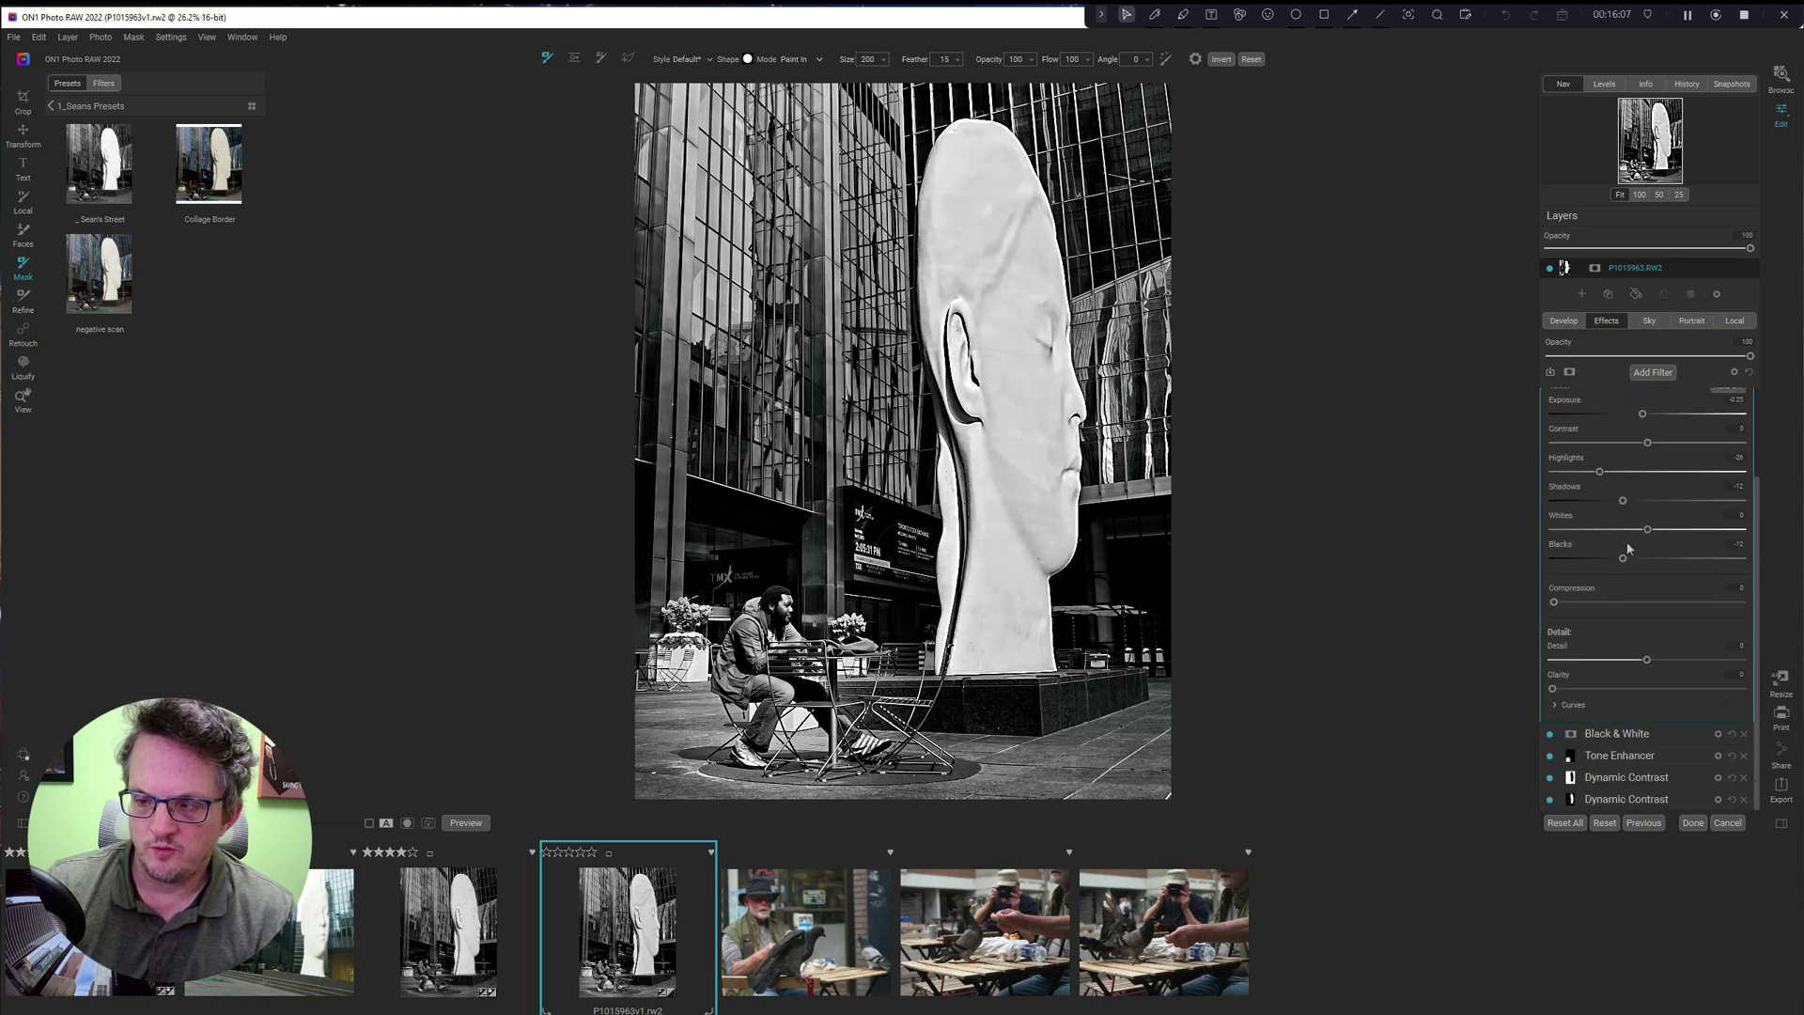
{"action": "left_click", "coordinate": [1574, 705]}
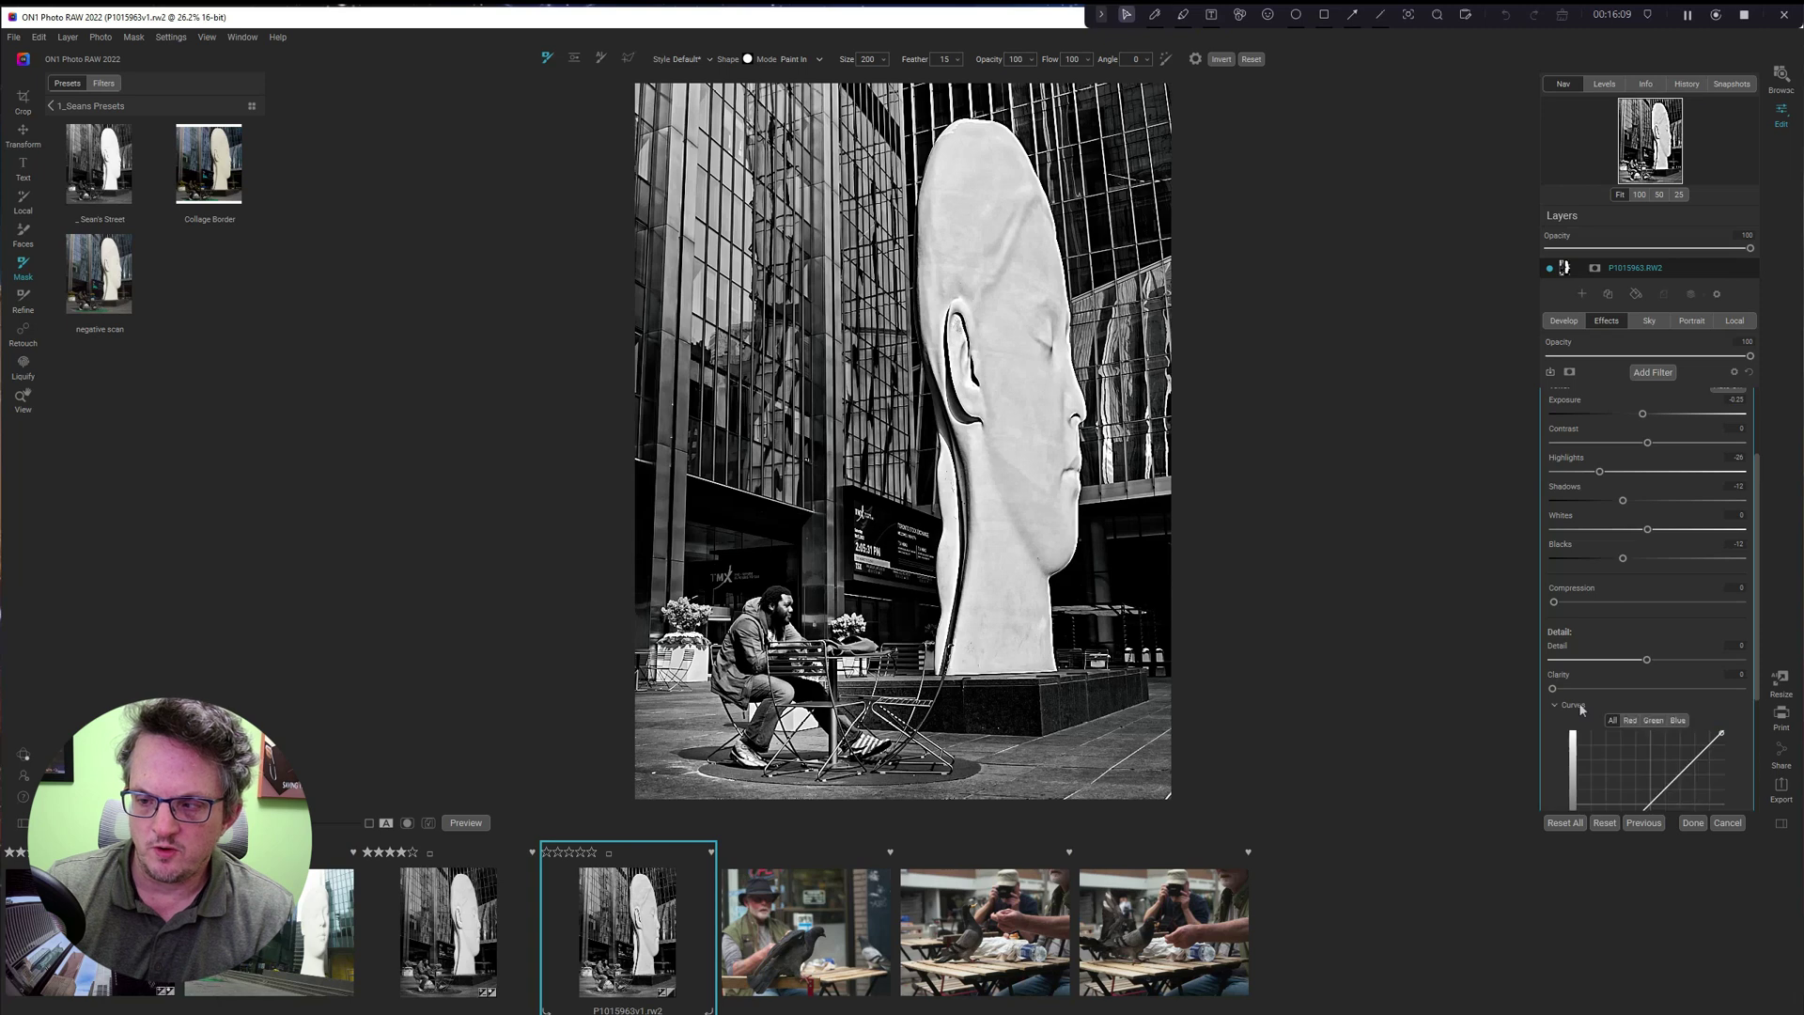
{"action": "scroll", "coordinate": [1588, 709], "scroll_direction": "down", "scroll_amount": 2}
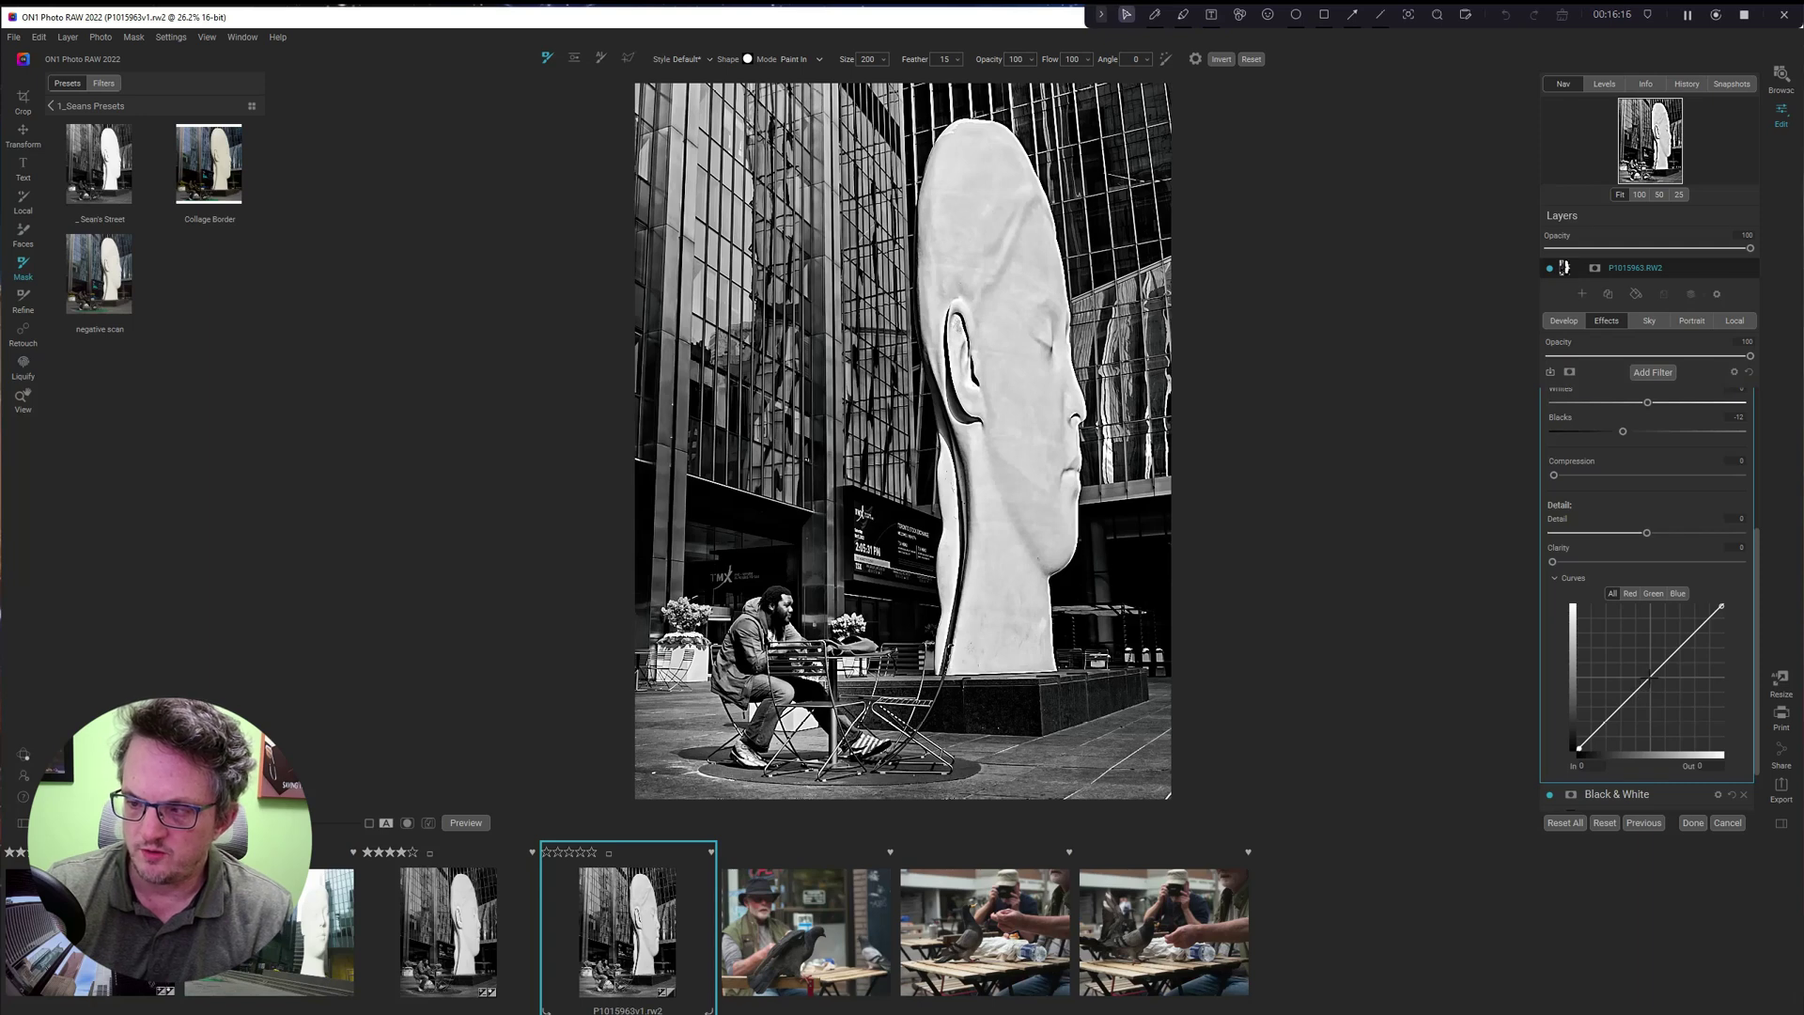
{"action": "left_click_drag", "start_coordinate": [1649, 679], "coordinate": [1647, 668]}
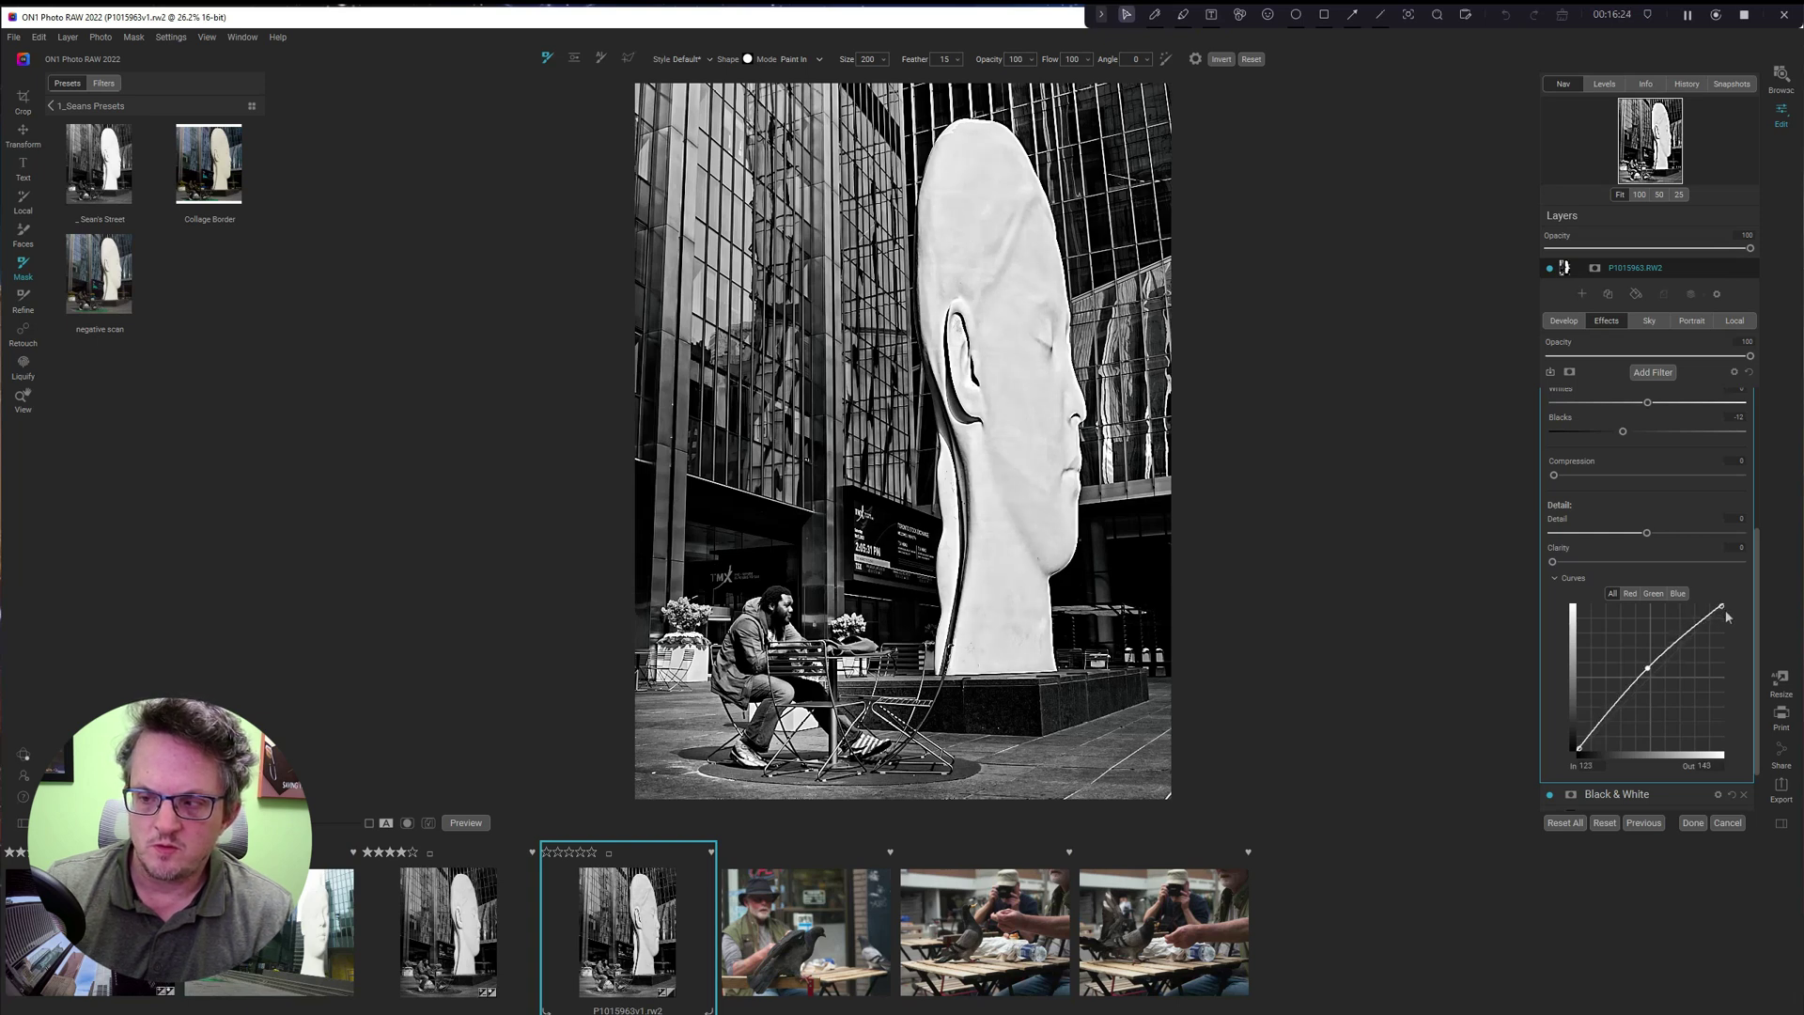
{"action": "left_click_drag", "start_coordinate": [1724, 609], "coordinate": [1724, 612]}
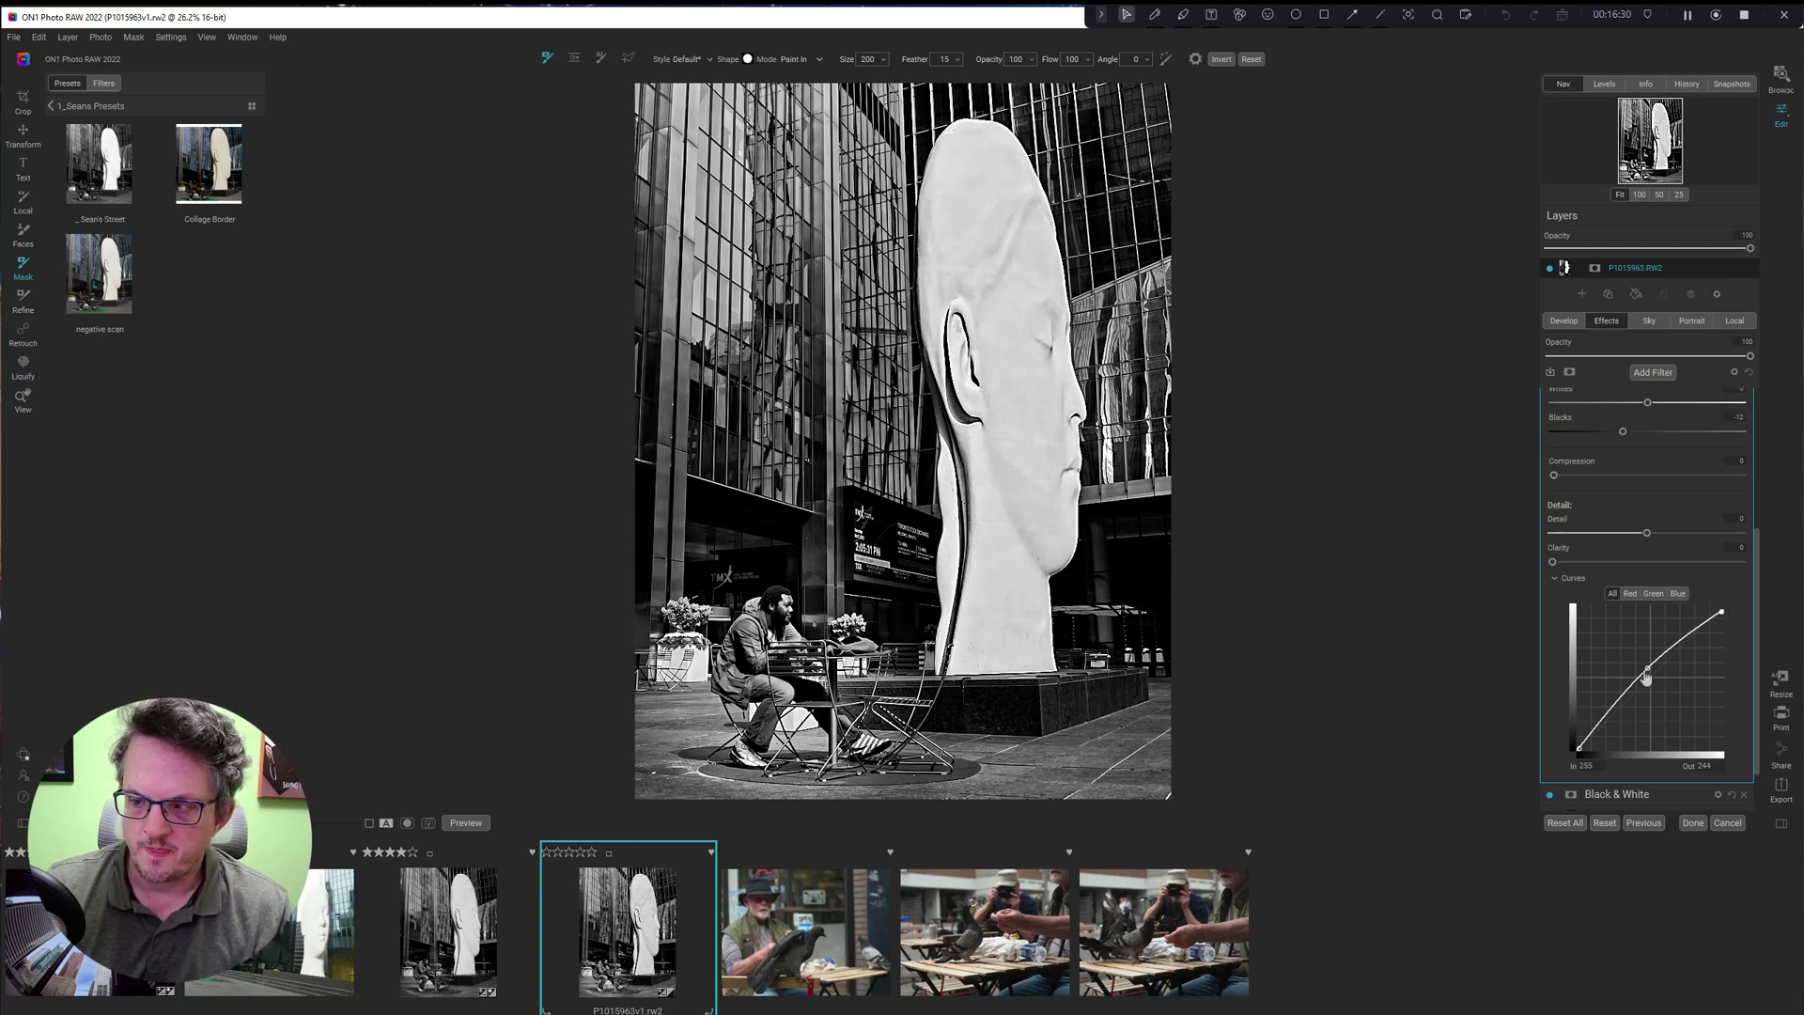
{"action": "key", "text": "ctrl+z"}
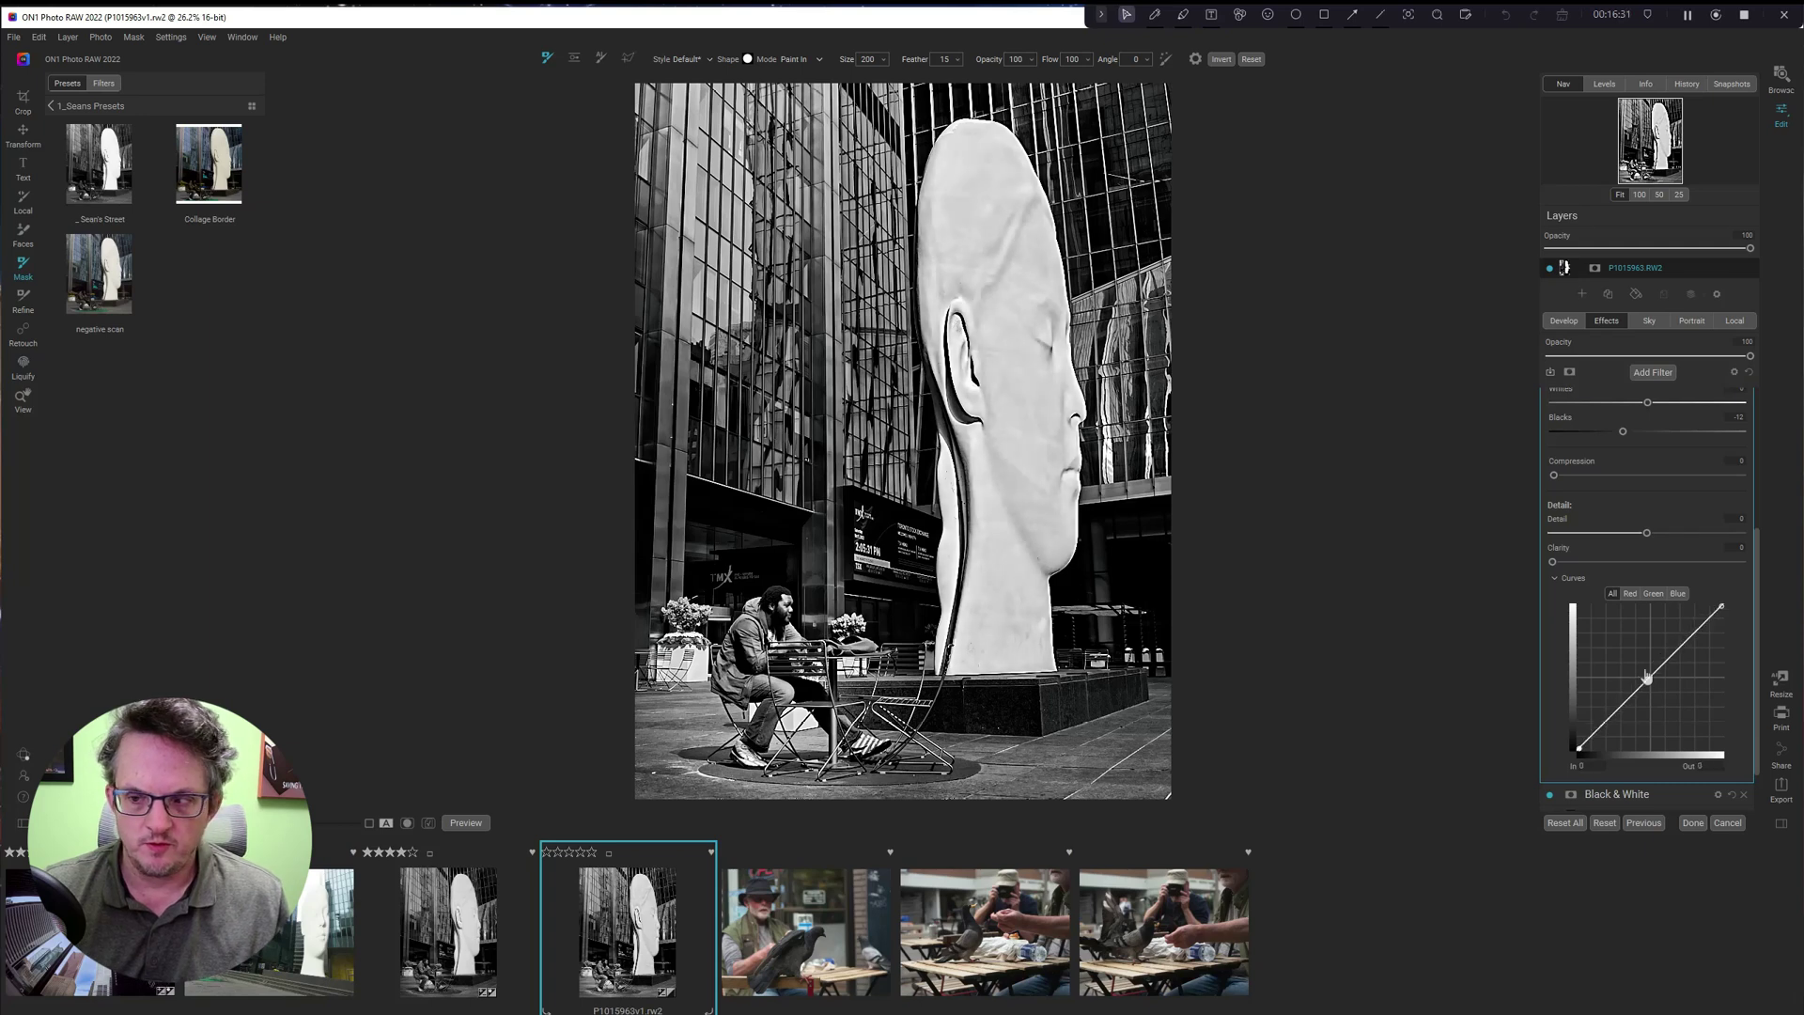
Try stronger midtone lifts on the Tone Enhancer's curve, restore the straight curve and re-enable the filter.
{"action": "left_click_drag", "start_coordinate": [1646, 676], "coordinate": [1788, 720]}
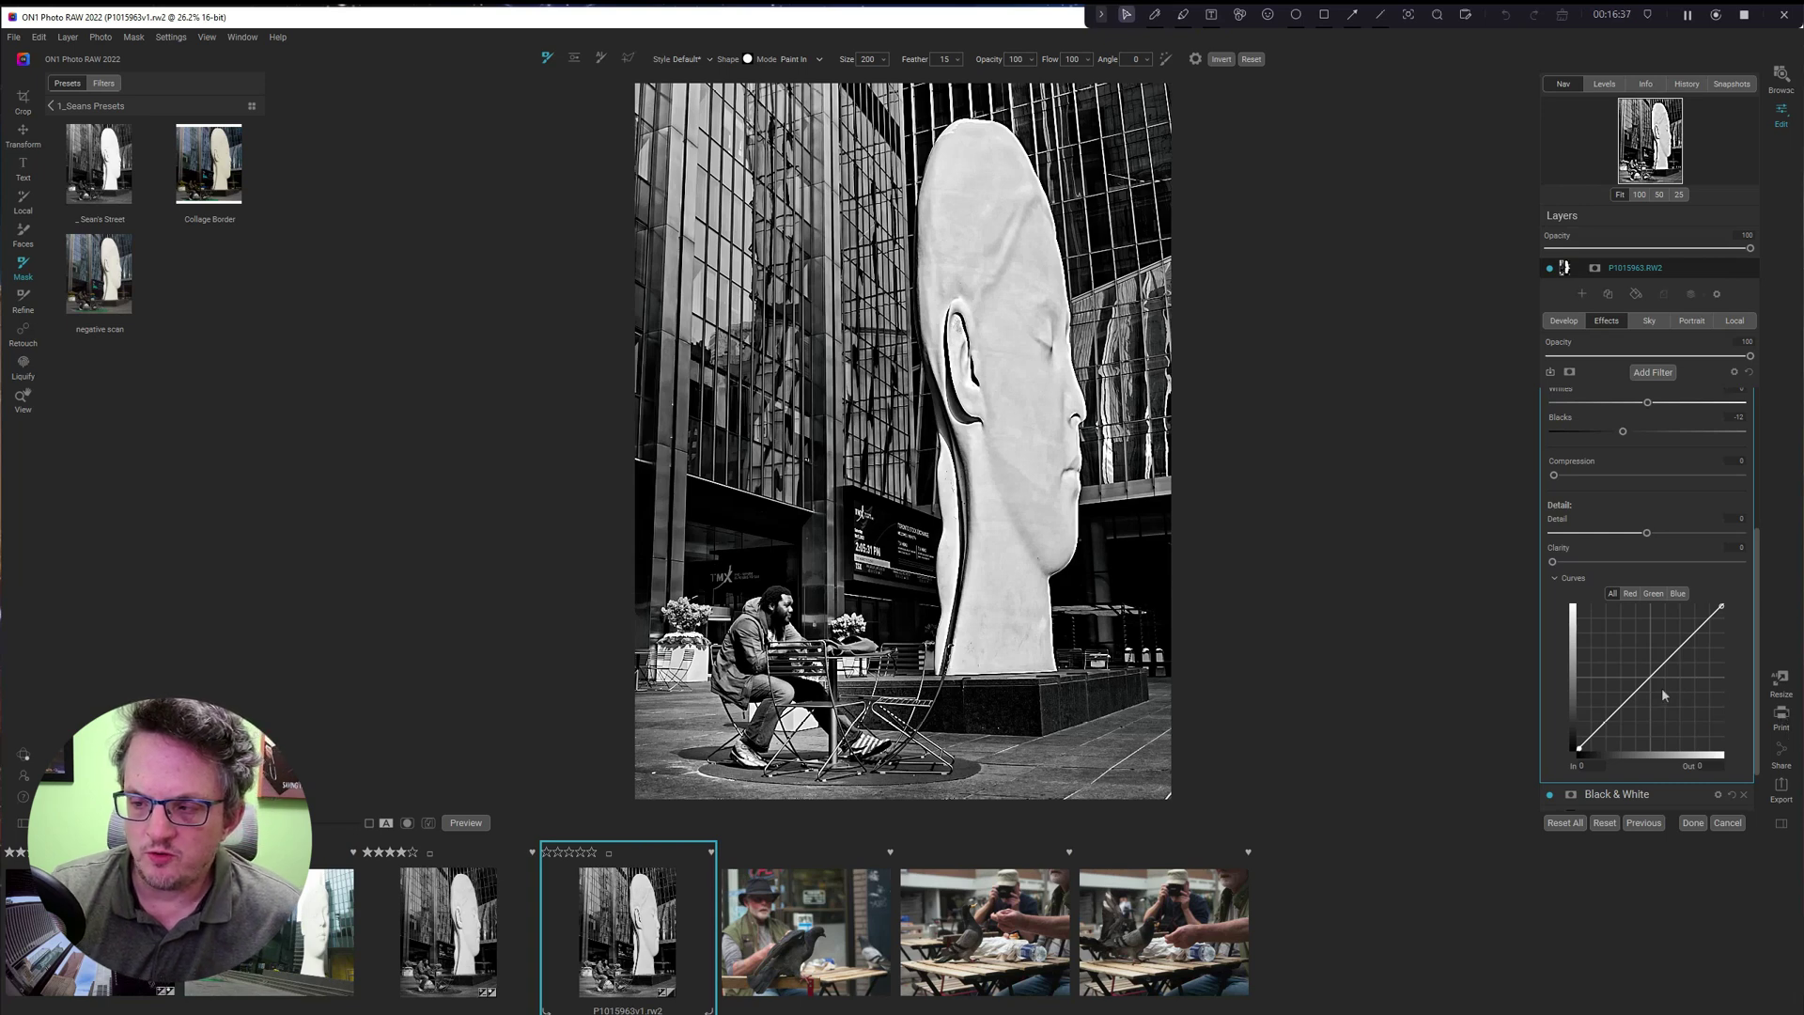
{"action": "left_click_drag", "start_coordinate": [1644, 684], "coordinate": [1641, 668]}
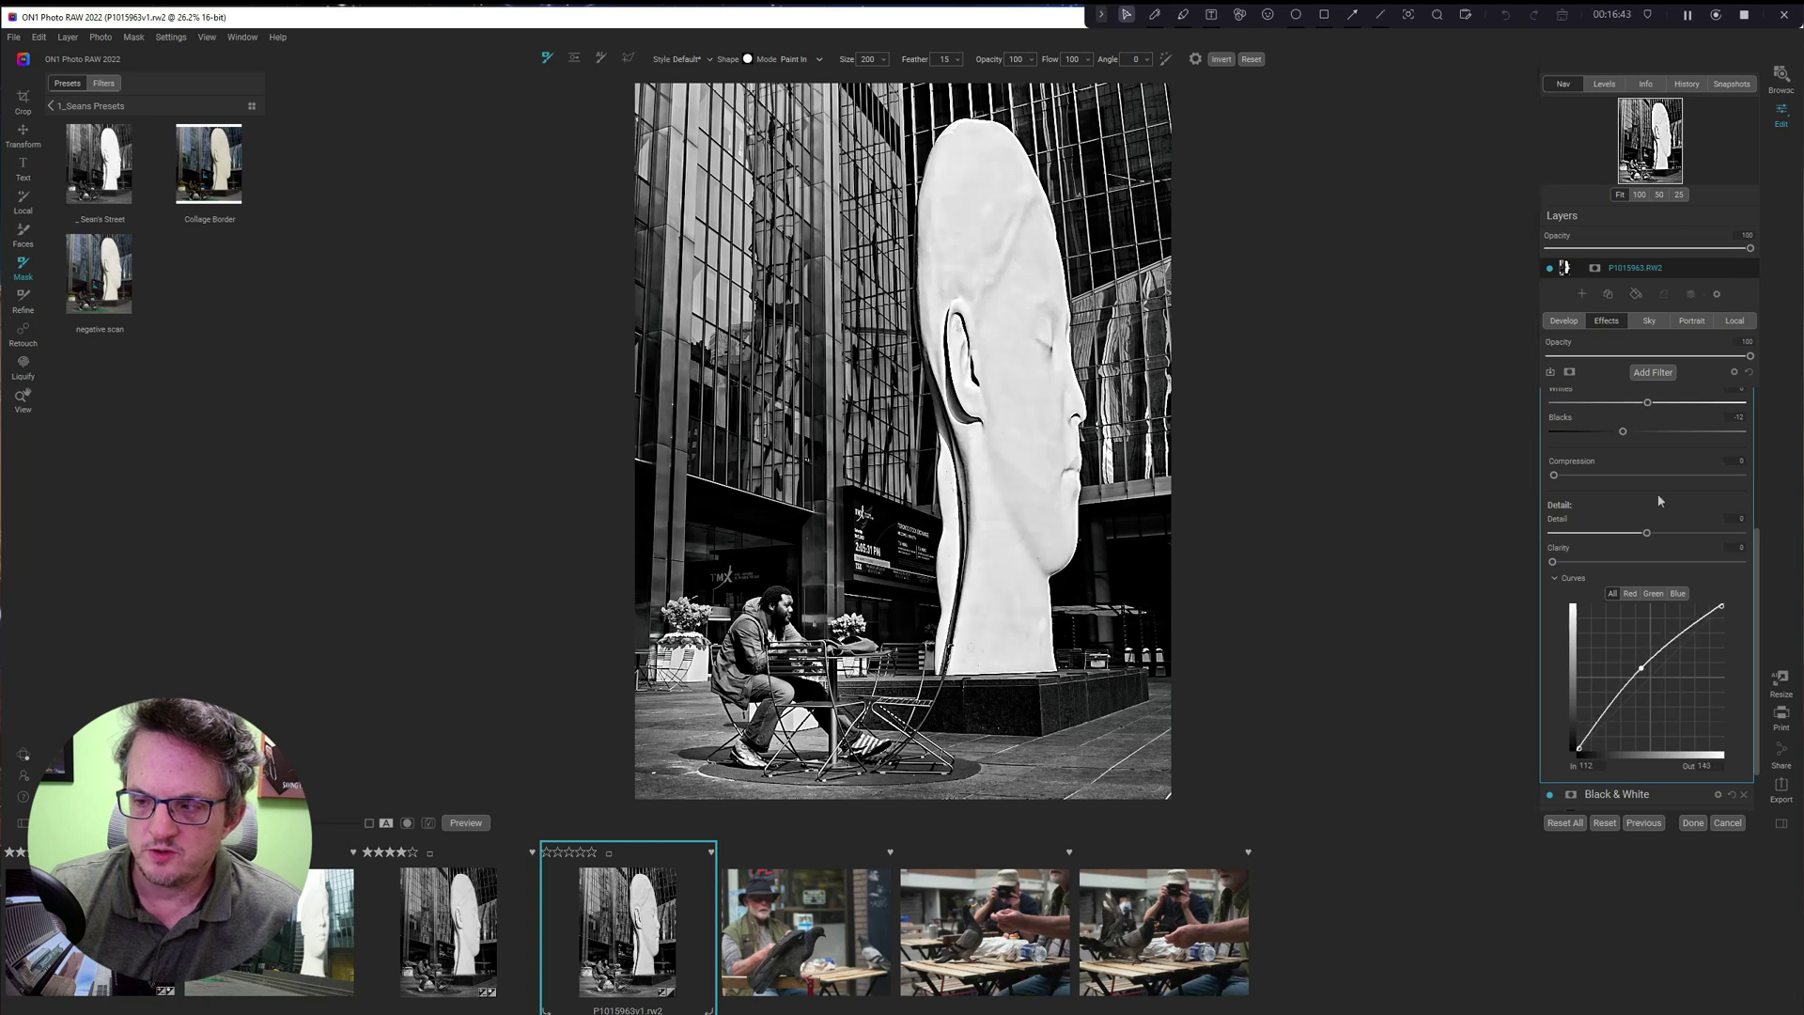
{"action": "left_click_drag", "start_coordinate": [1642, 669], "coordinate": [1596, 555]}
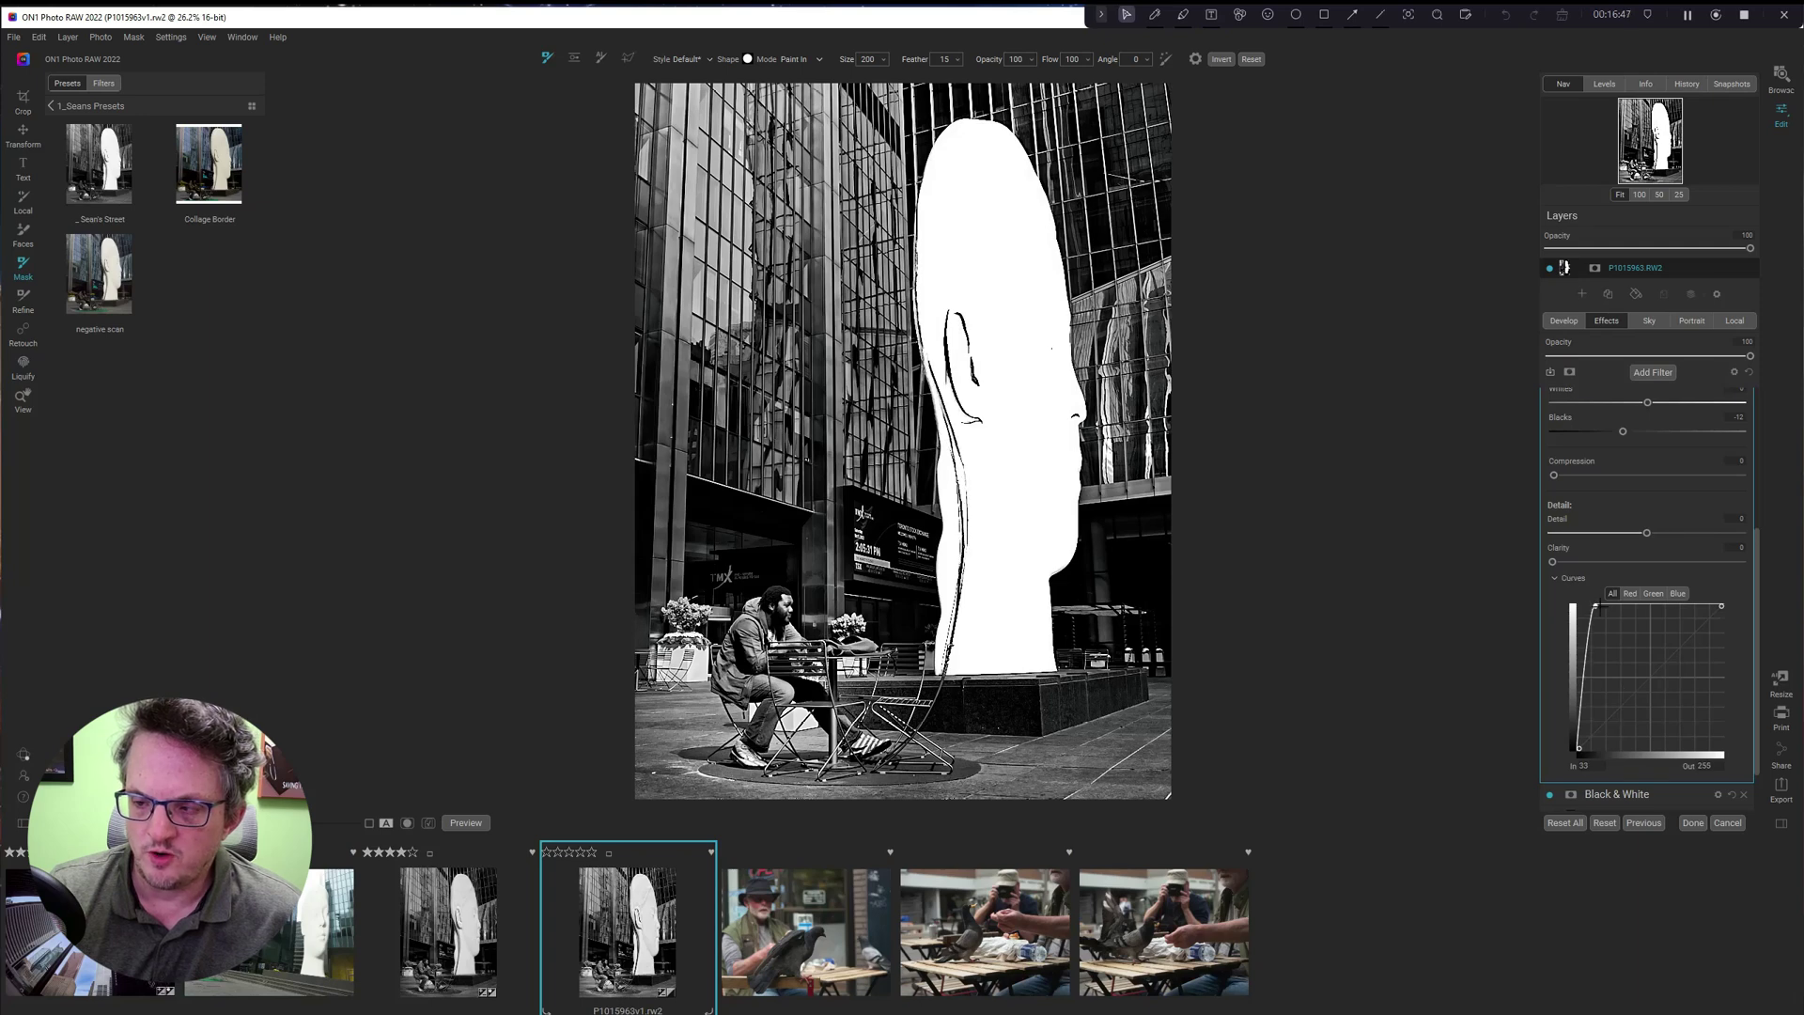
{"action": "left_click_drag", "start_coordinate": [1596, 614], "coordinate": [1697, 702]}
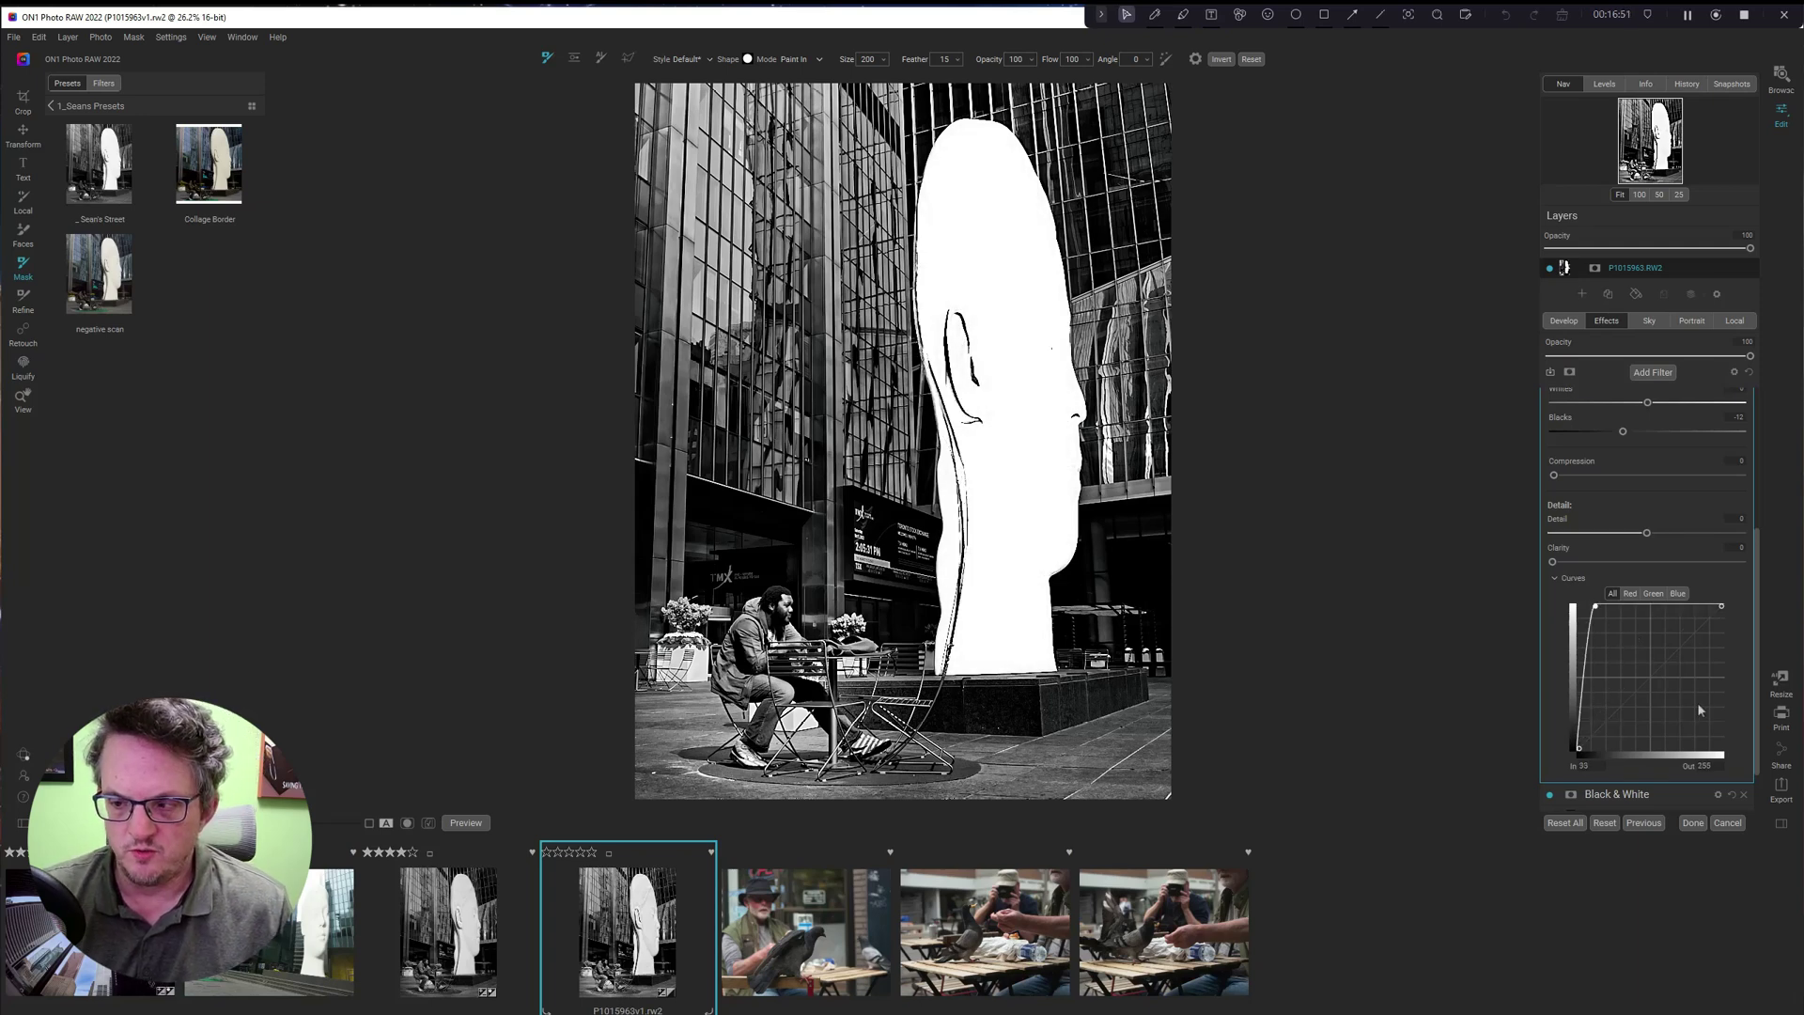
{"action": "double_click", "coordinate": [1696, 702]}
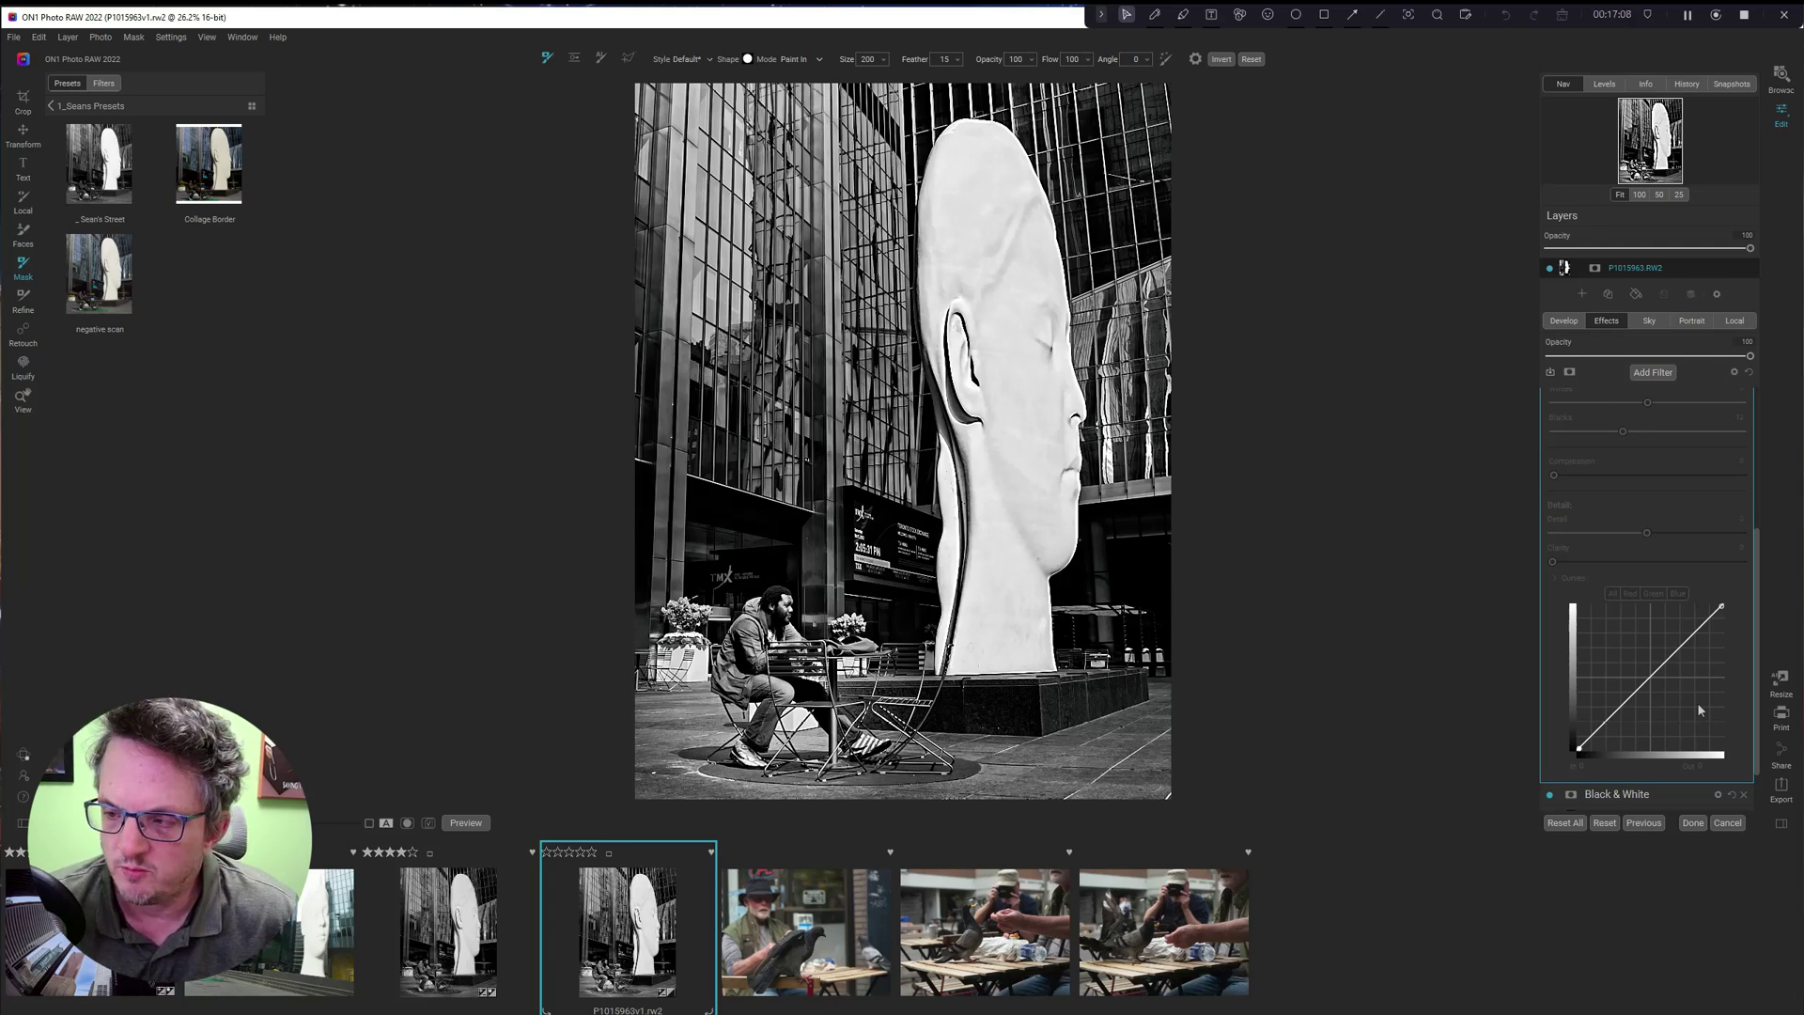
{"action": "scroll", "coordinate": [1696, 702], "scroll_direction": "up", "scroll_amount": 3}
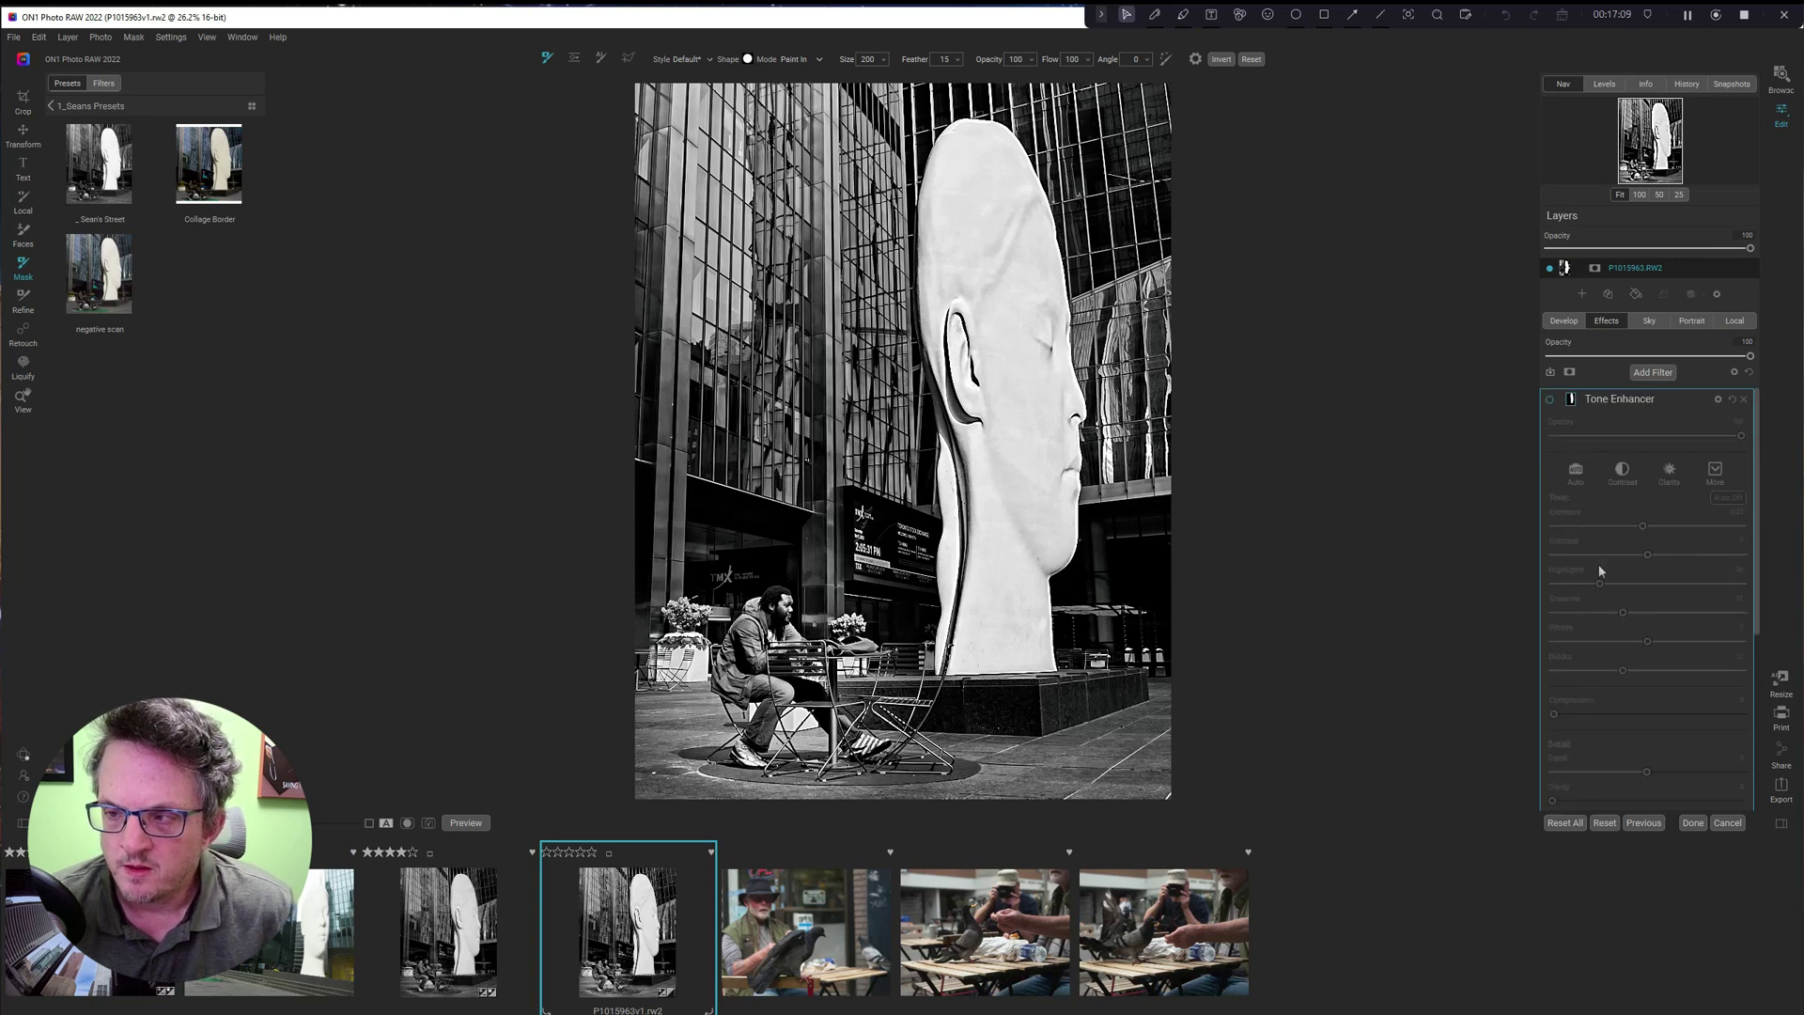
{"action": "left_click", "coordinate": [1549, 399]}
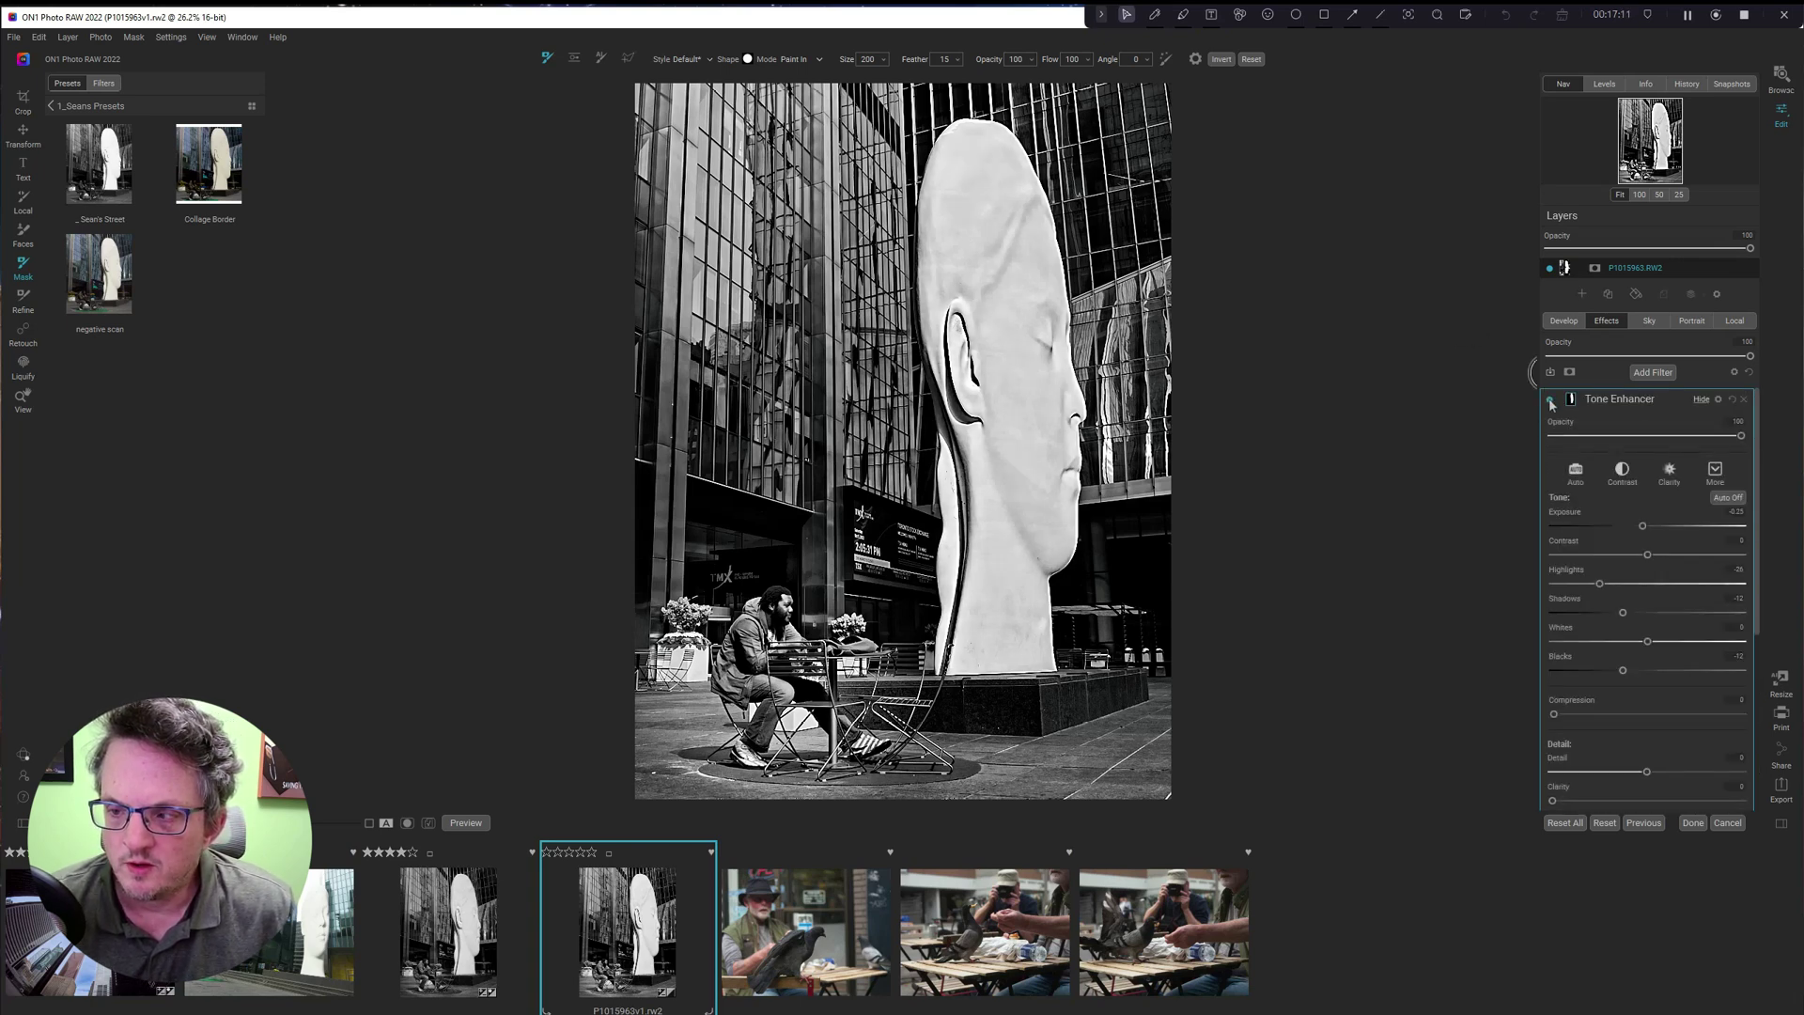
Lower the sculpture's Tone Enhancer opacity to about 71, compare the photo with and without the filter, and collapse its settings.
{"action": "scroll", "coordinate": [1695, 631], "scroll_direction": "down", "scroll_amount": 2}
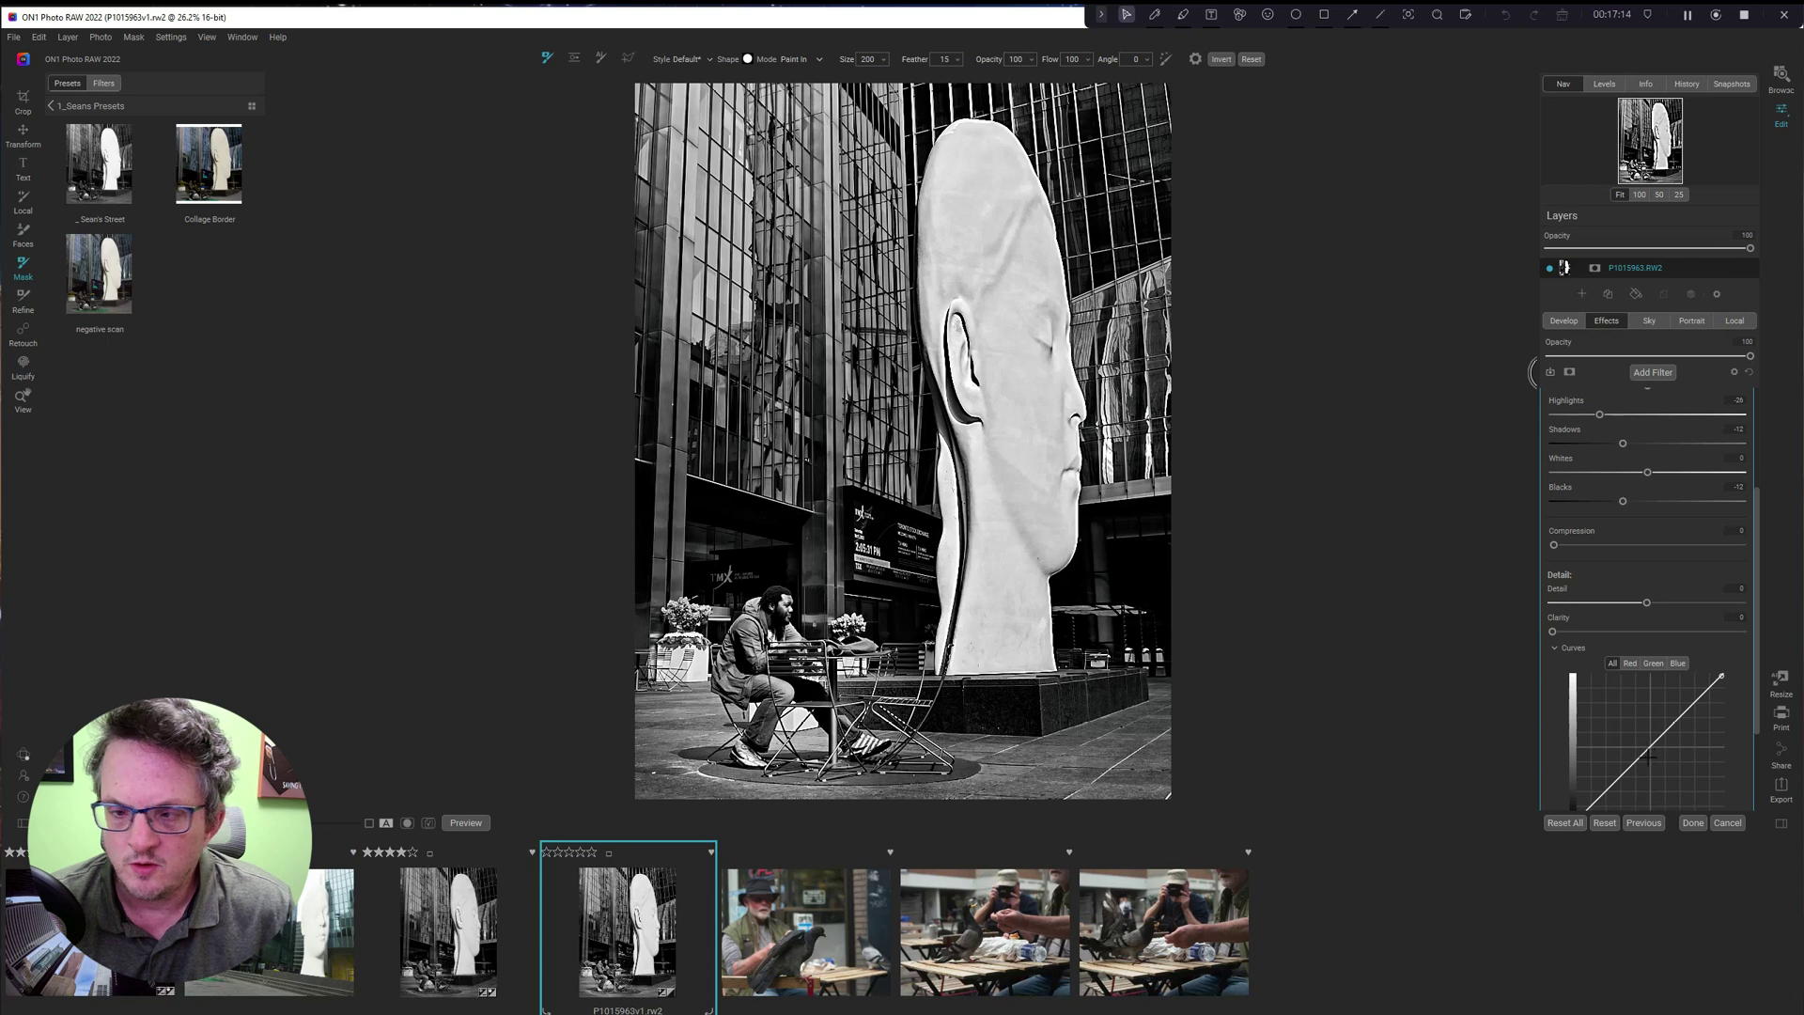
{"action": "scroll", "coordinate": [1649, 752], "scroll_direction": "up", "scroll_amount": 2}
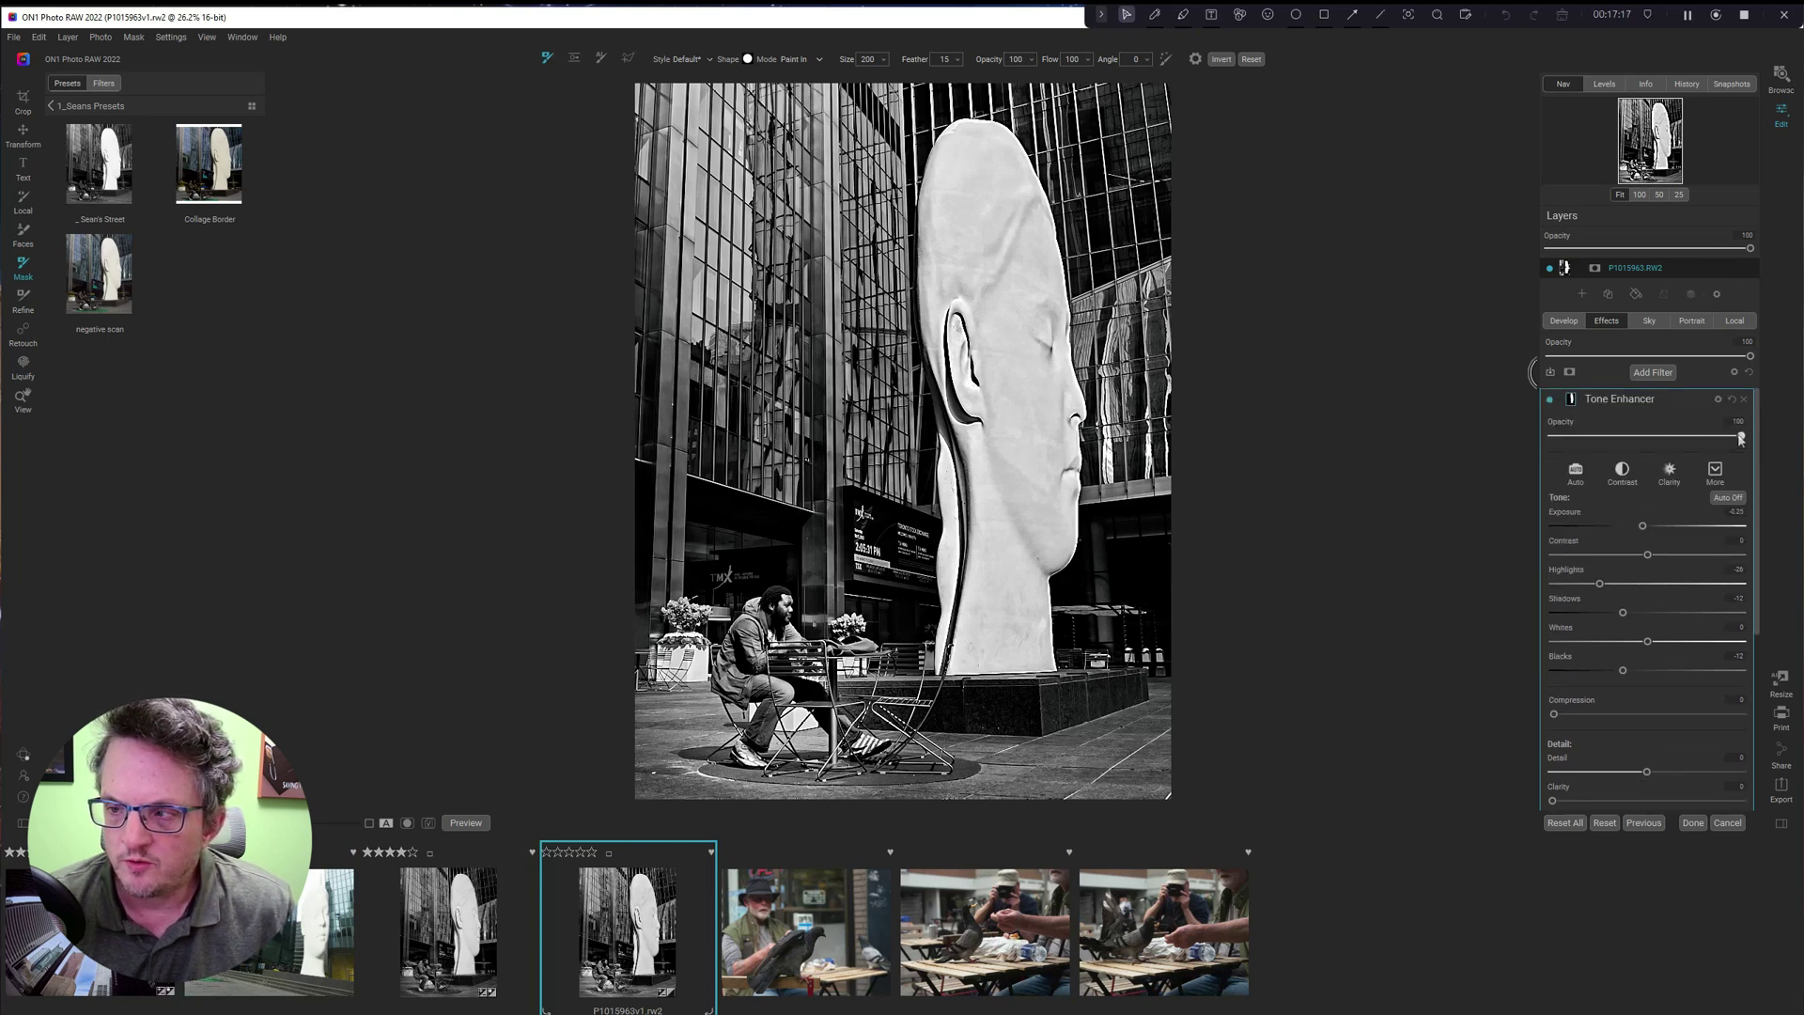
{"action": "left_click_drag", "start_coordinate": [1741, 438], "coordinate": [1686, 436]}
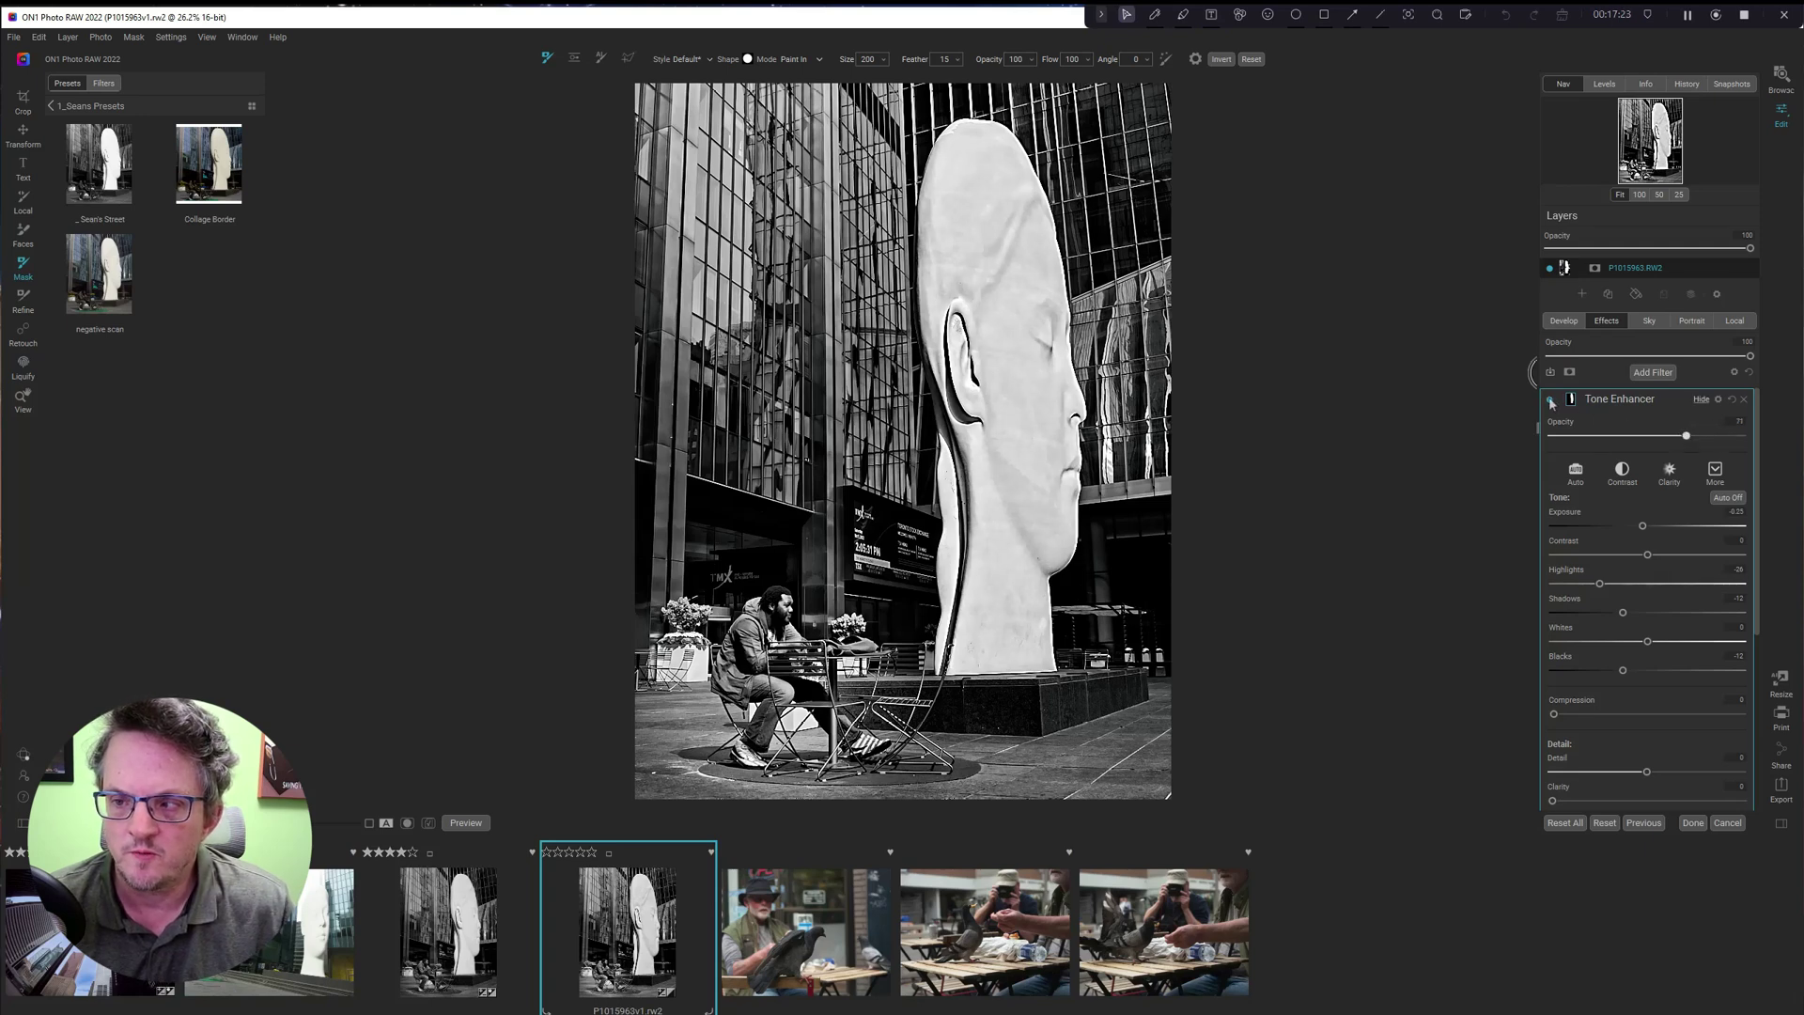
{"action": "left_click", "coordinate": [1551, 400]}
{"action": "left_click", "coordinate": [1551, 400]}
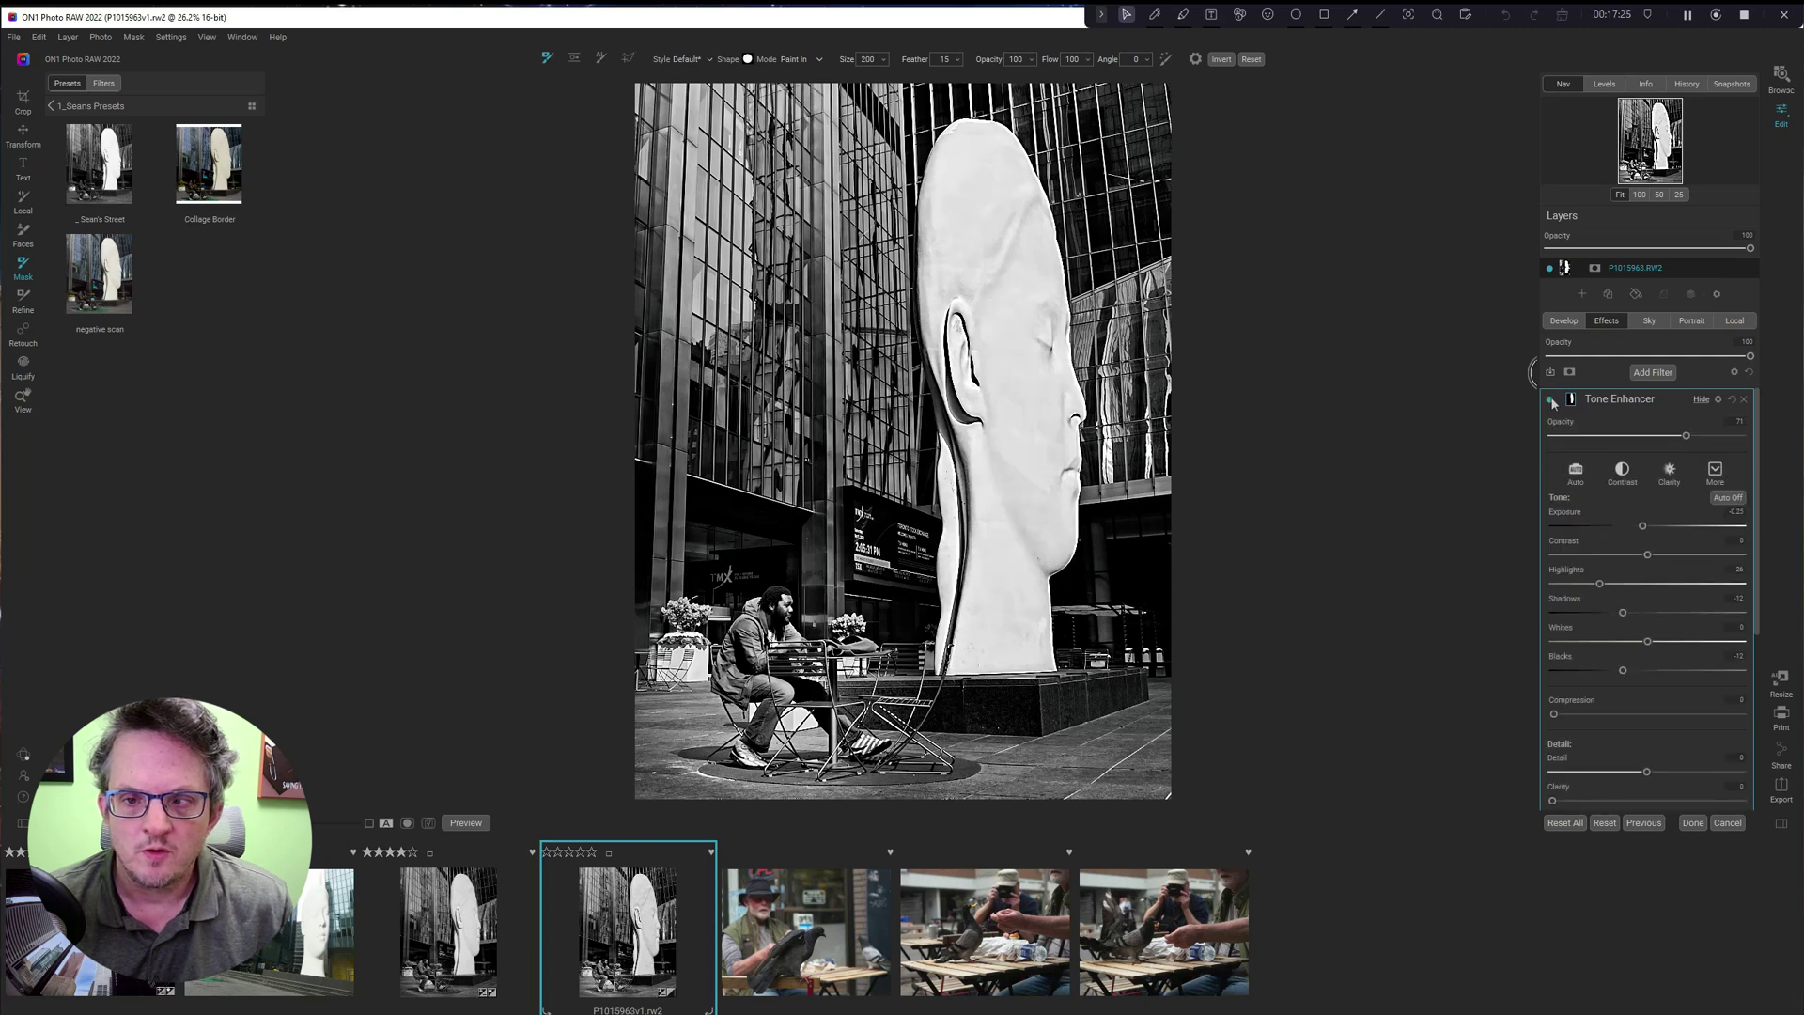
{"action": "left_click", "coordinate": [1551, 400]}
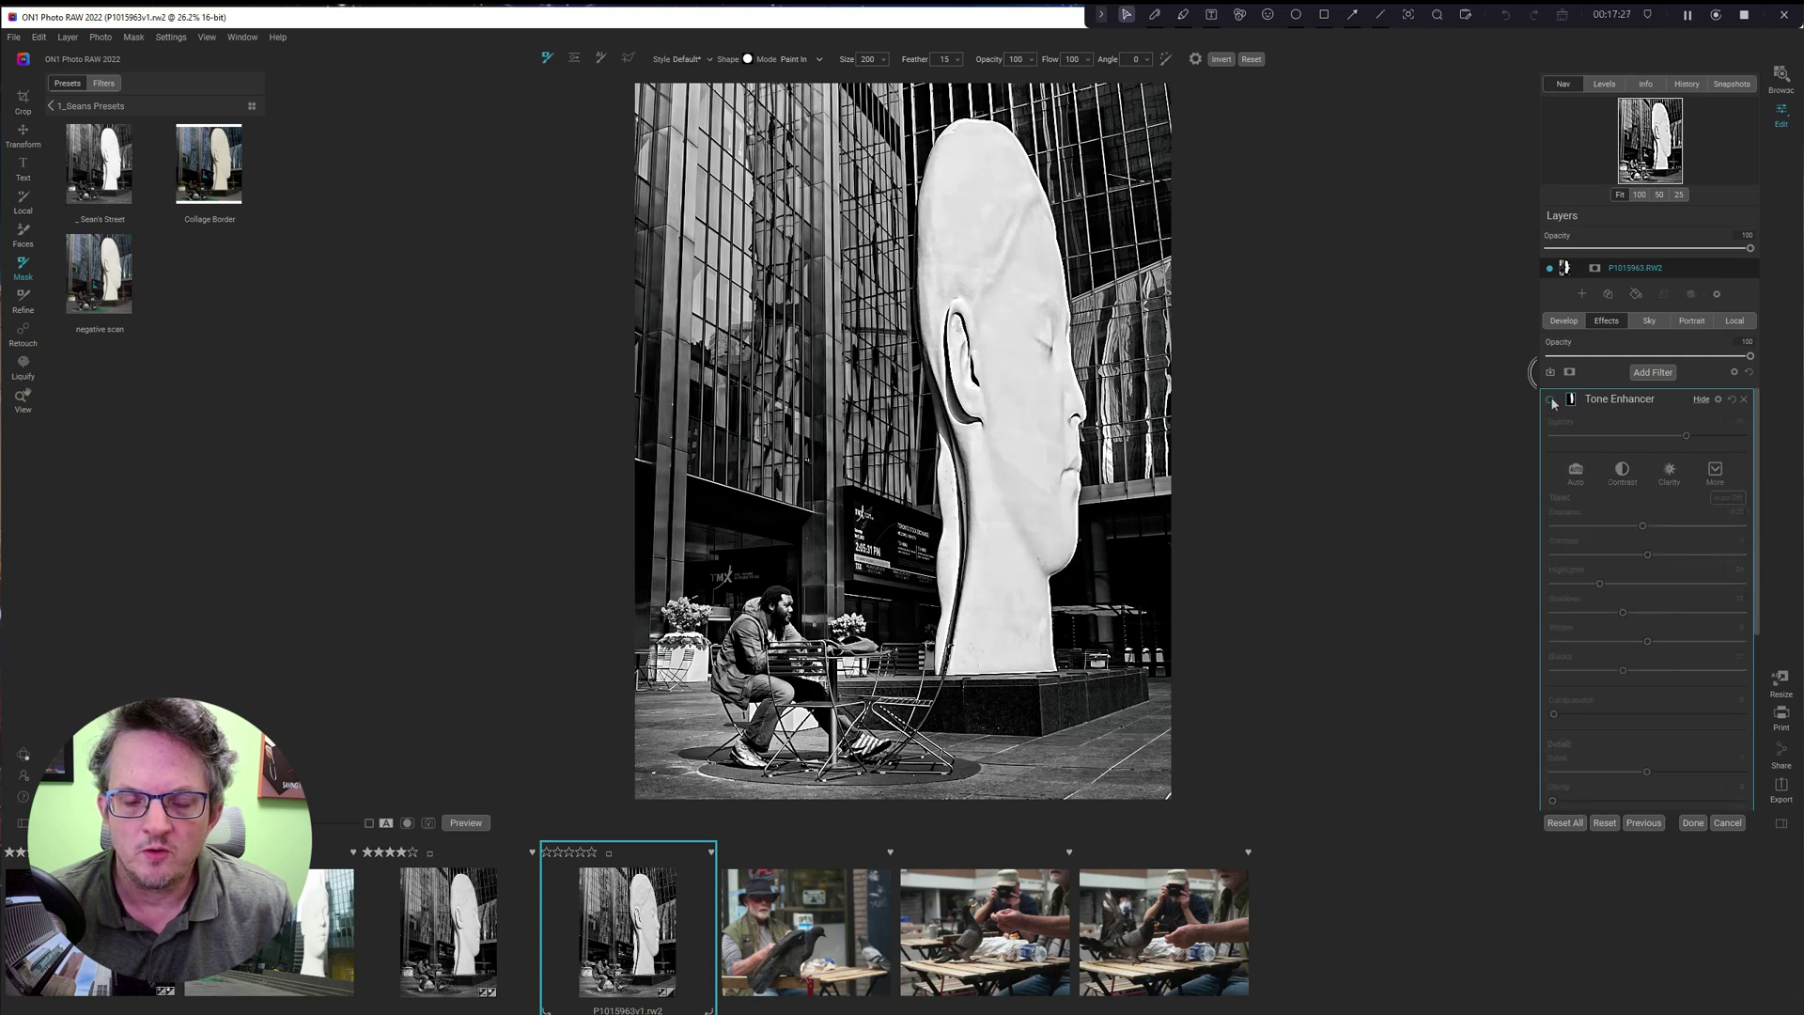
{"action": "left_click", "coordinate": [1551, 400]}
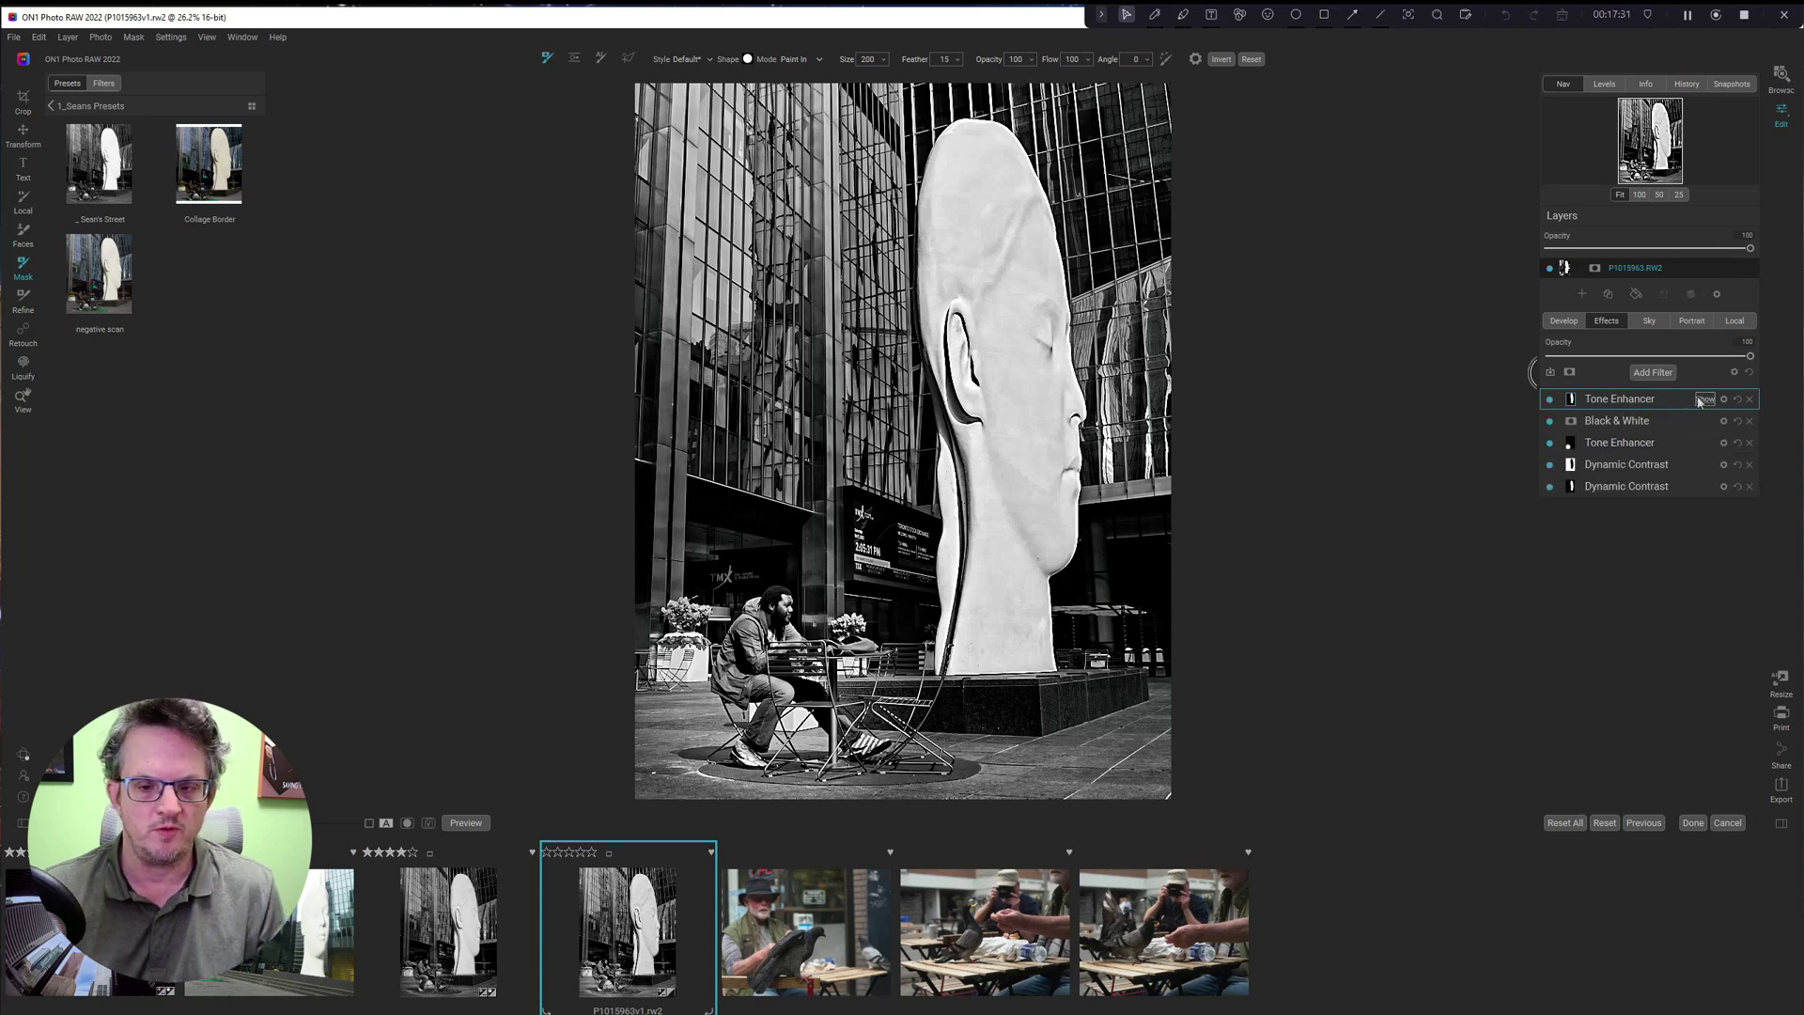
{"action": "left_click", "coordinate": [1701, 400]}
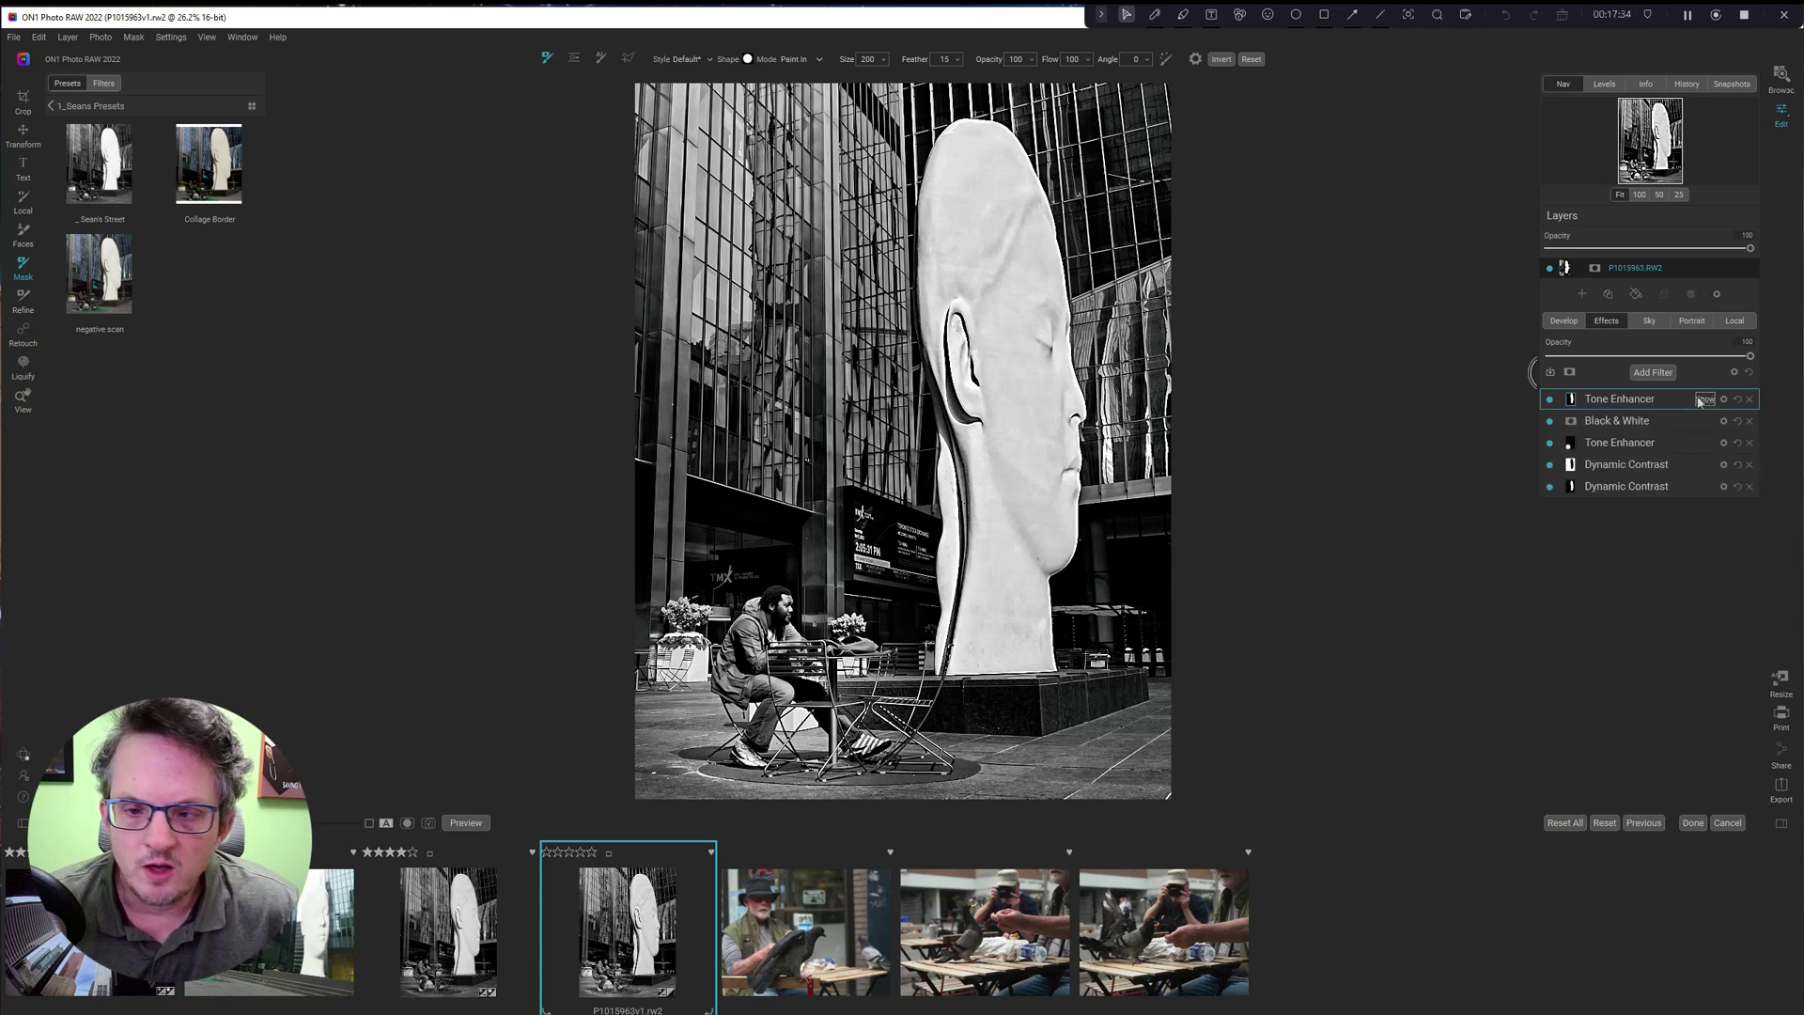
Add a Vignette filter, try the Subtle and Strong styles, and apply the Big Softy style.
{"action": "left_click", "coordinate": [1656, 375]}
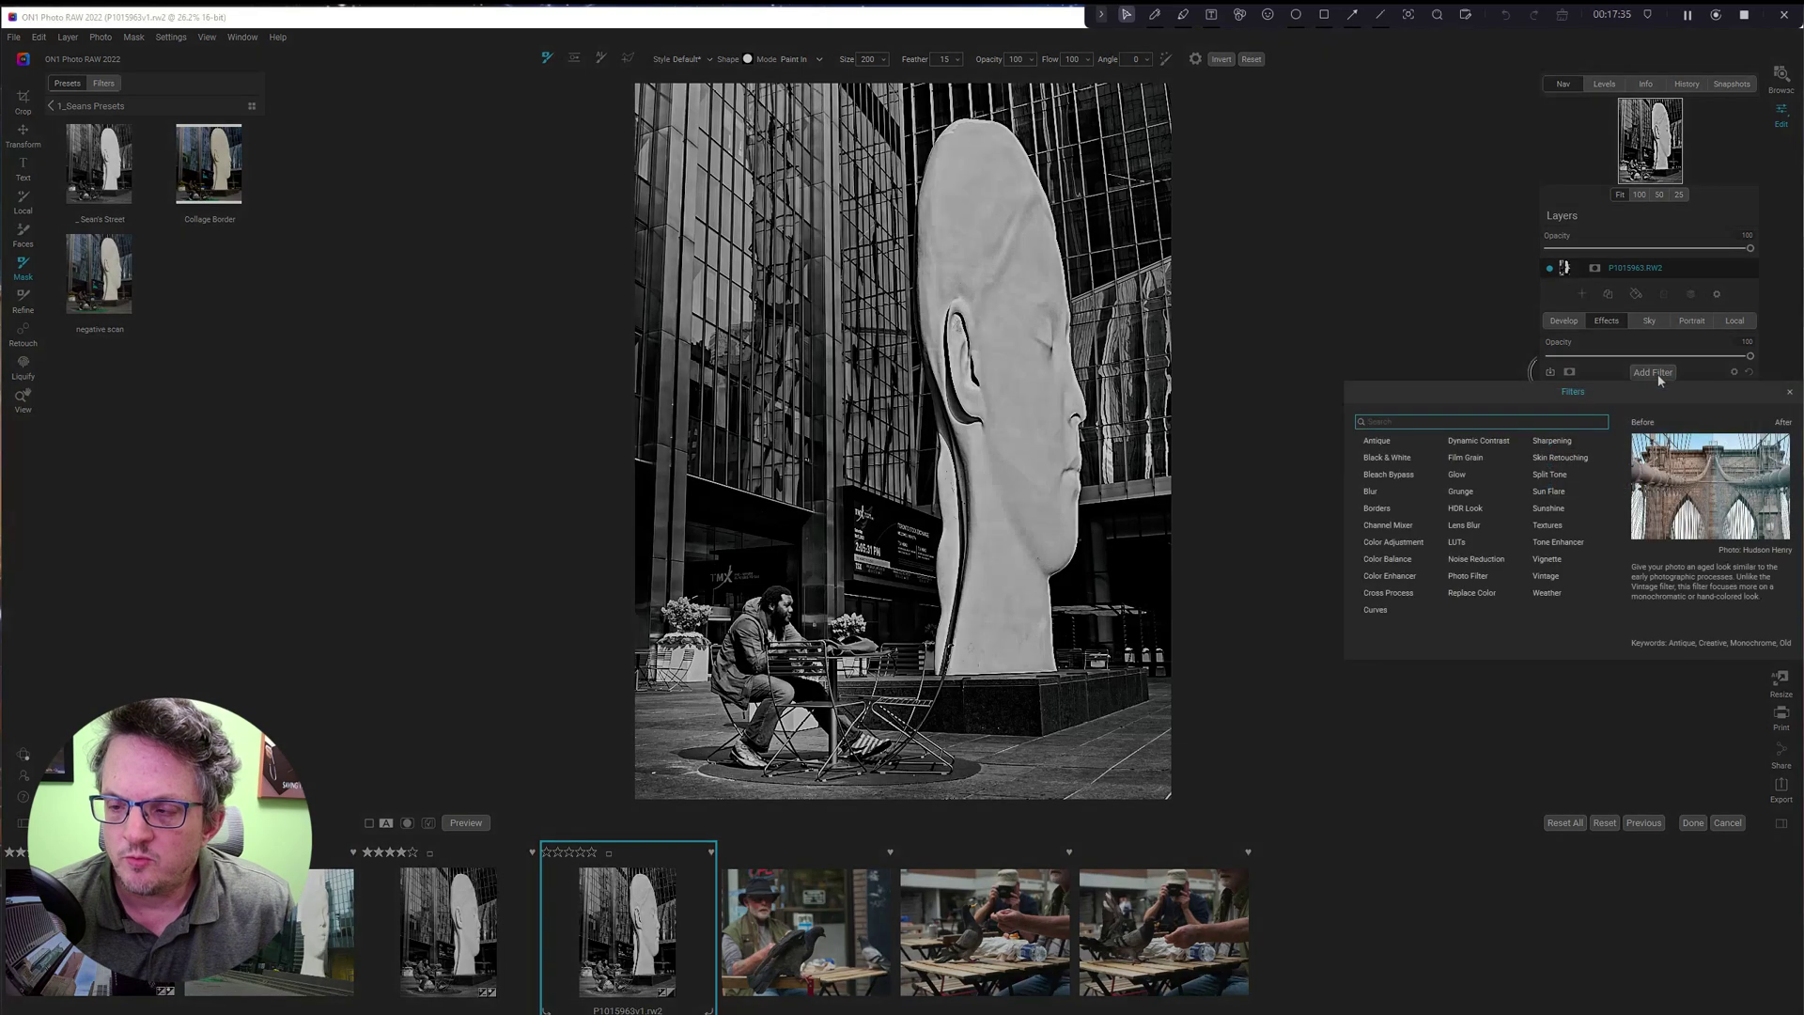
{"action": "left_click", "coordinate": [1550, 560]}
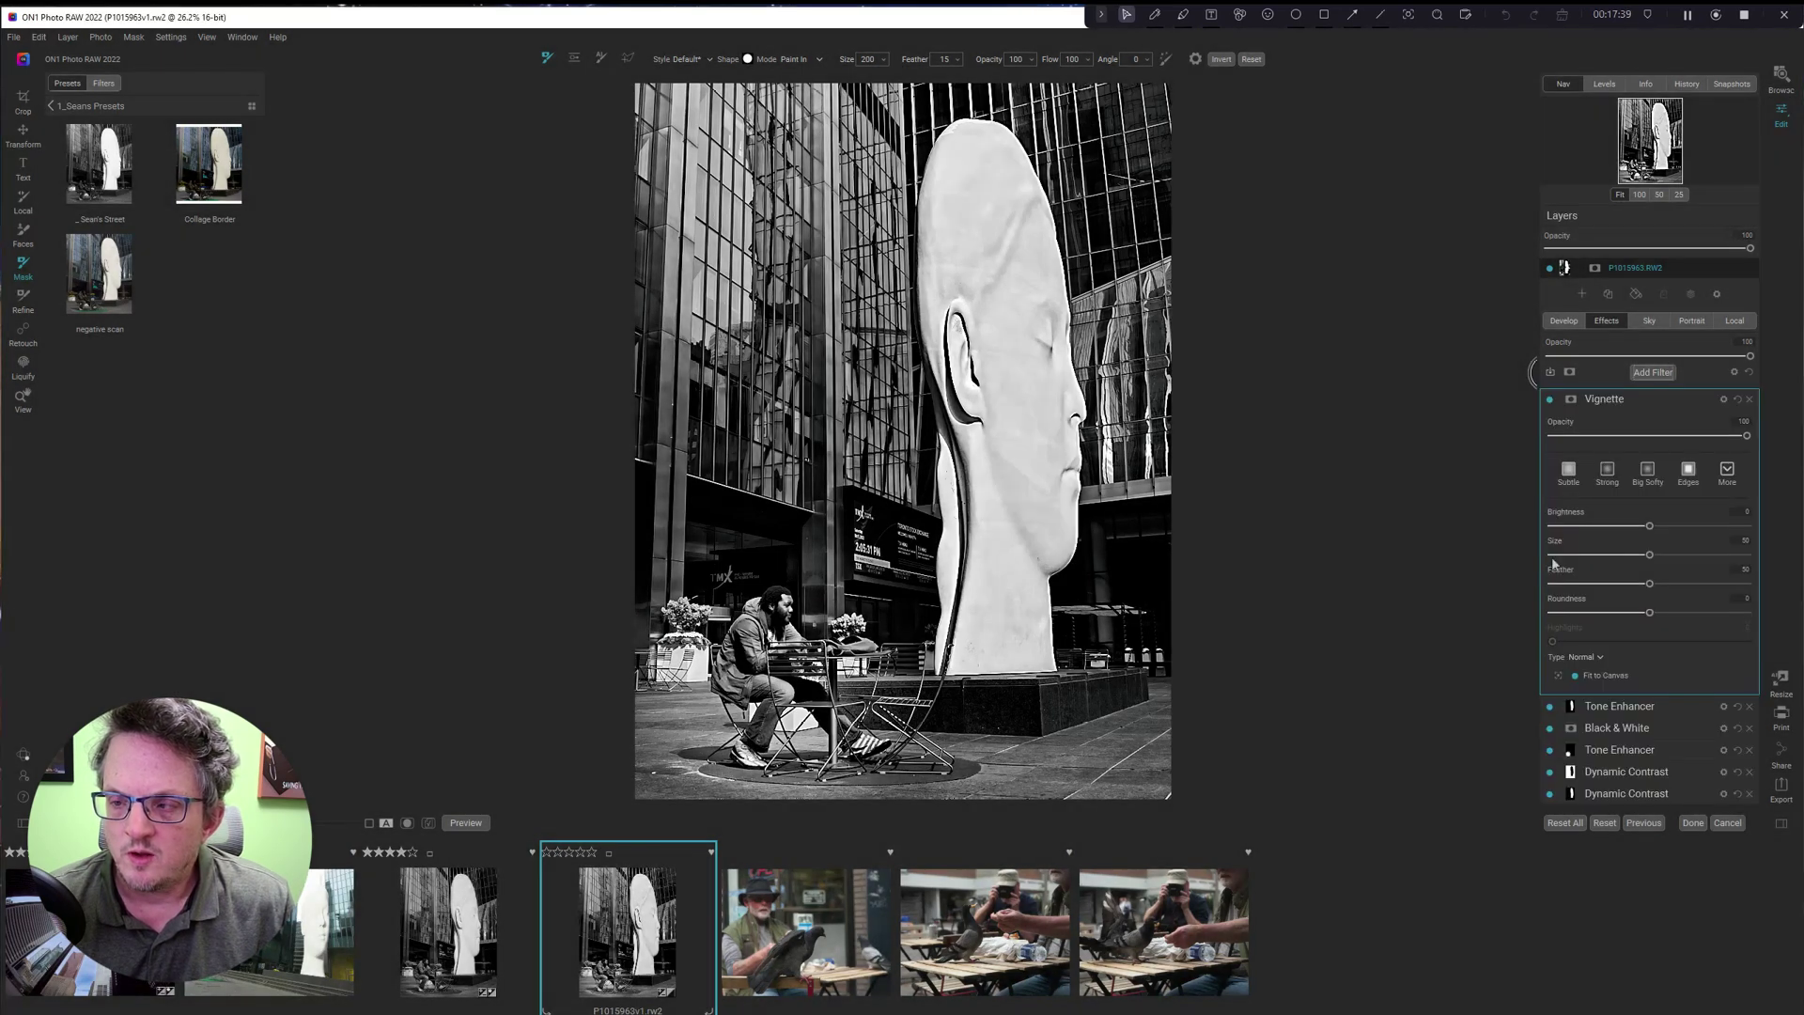
{"action": "left_click", "coordinate": [1567, 473]}
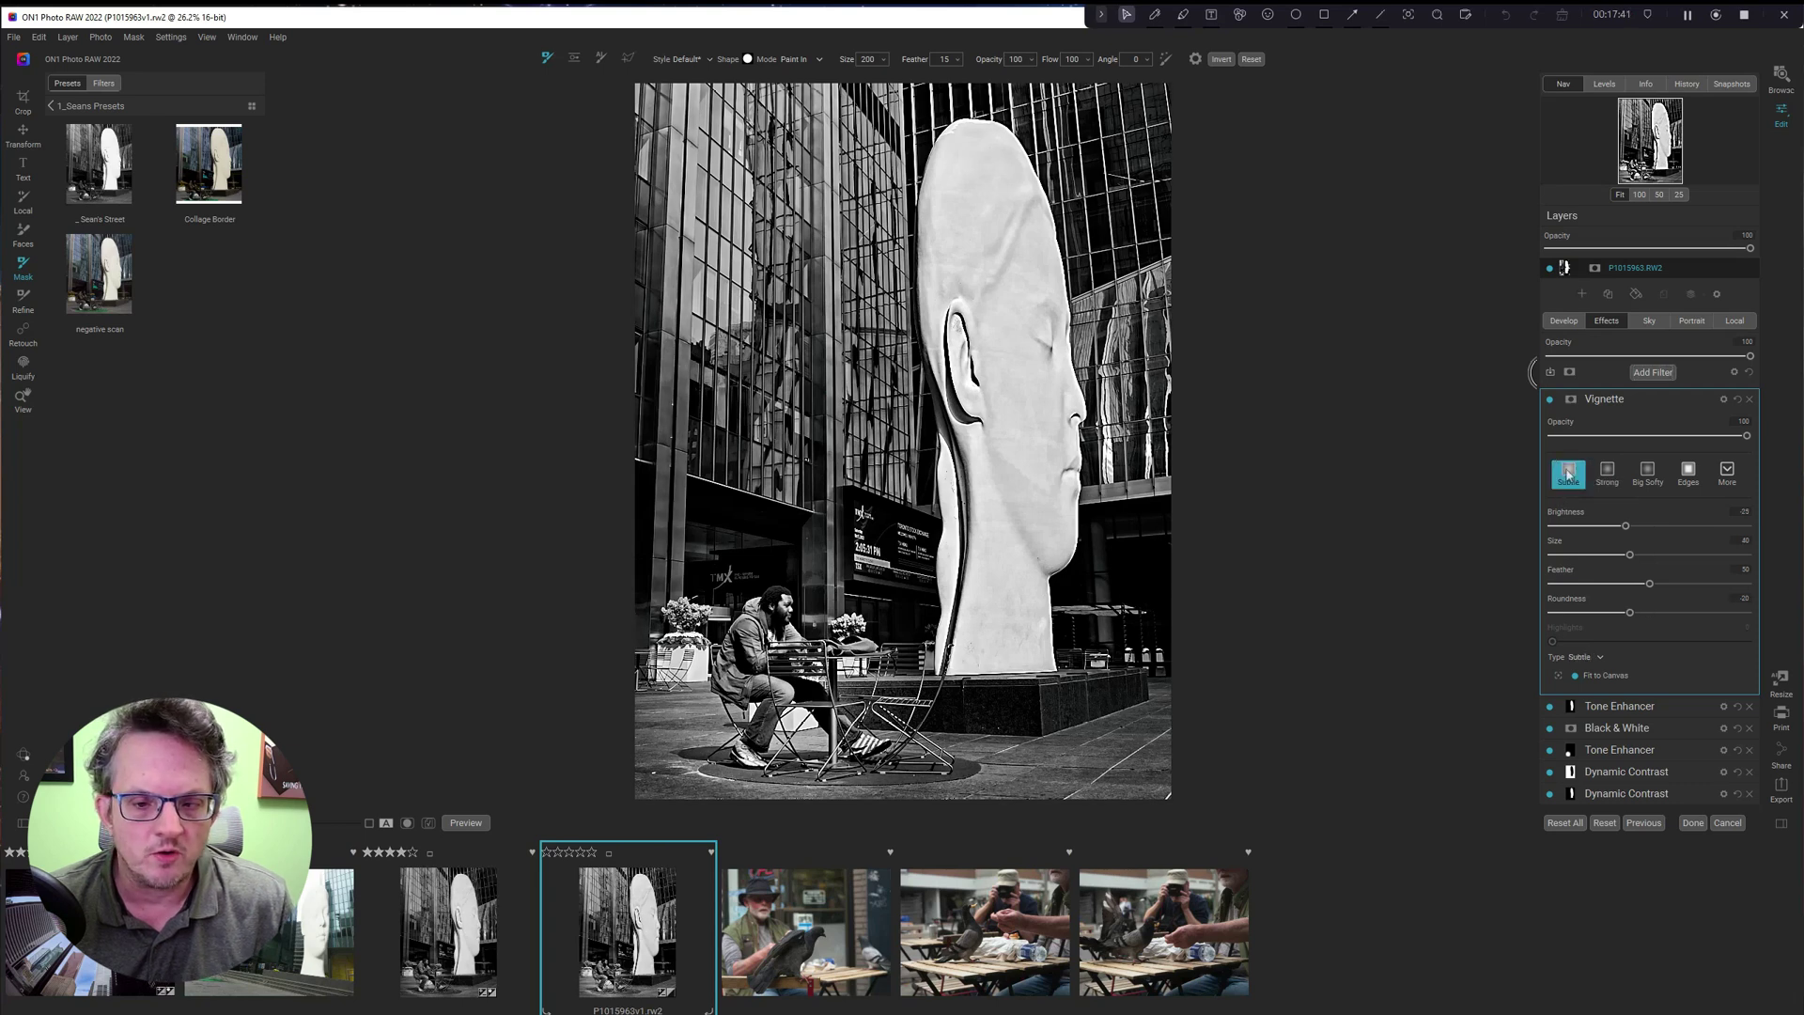
{"action": "left_click", "coordinate": [1606, 473]}
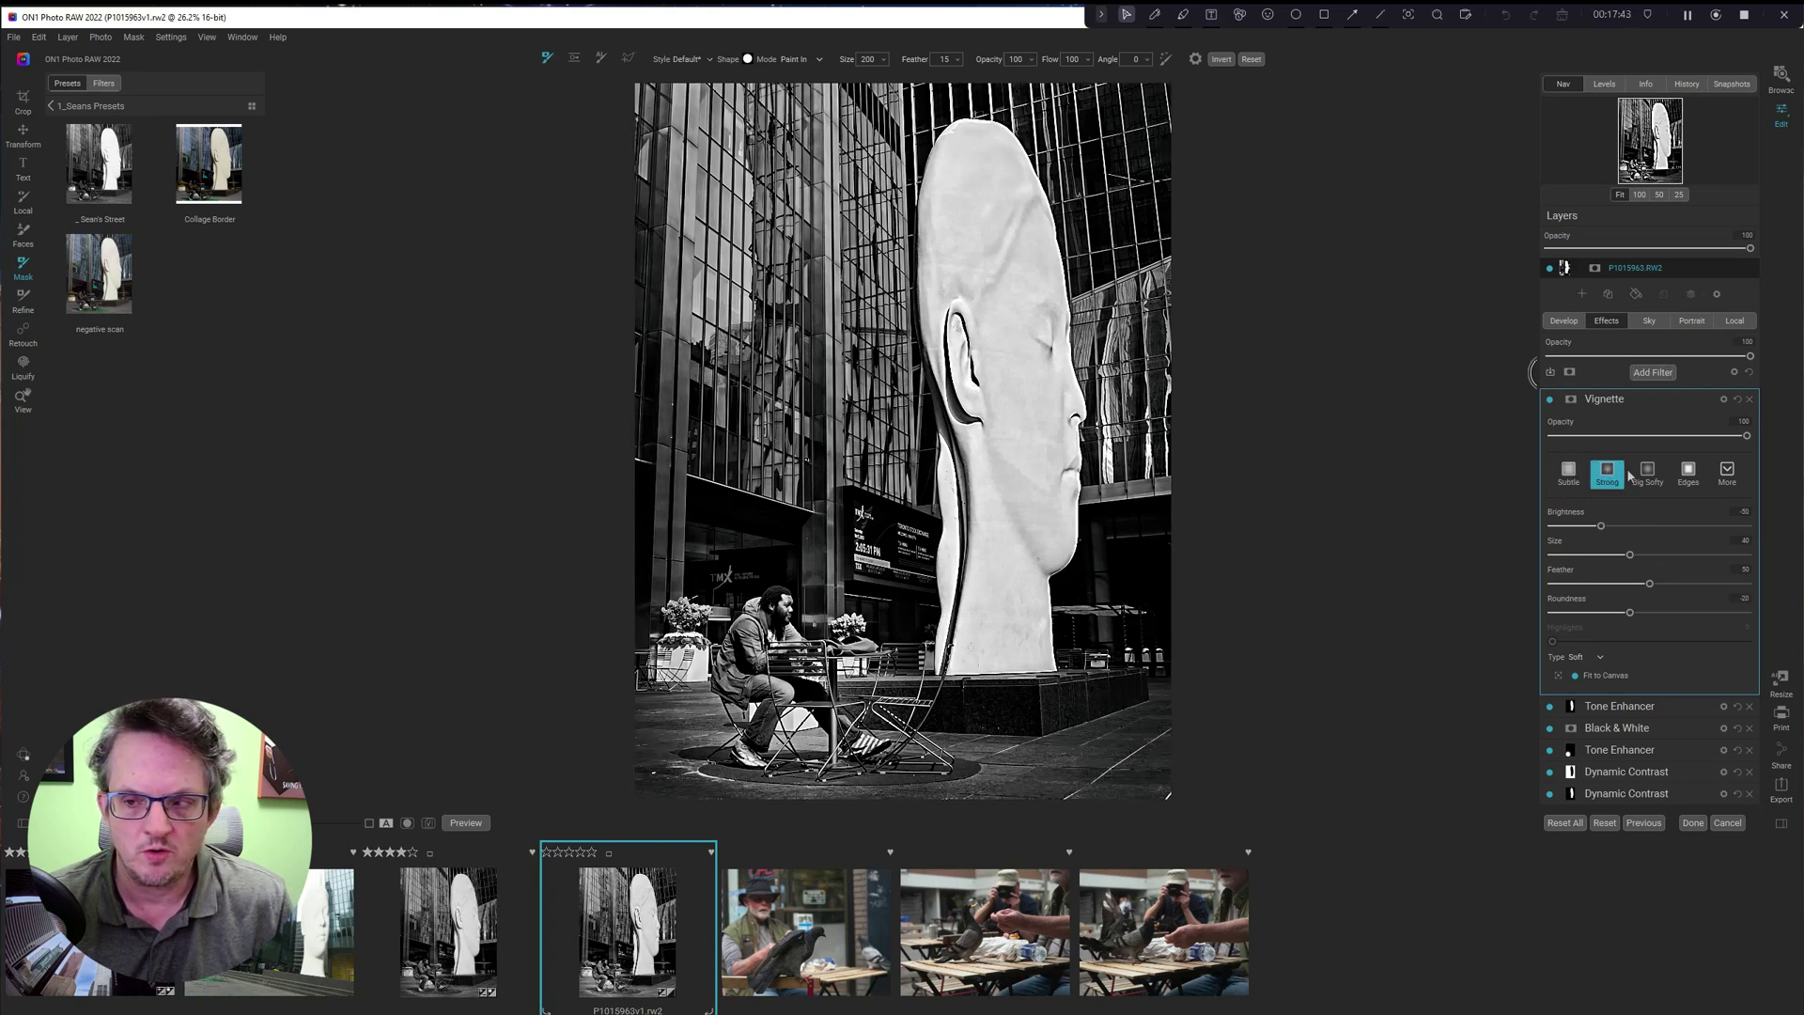
{"action": "left_click", "coordinate": [1644, 475]}
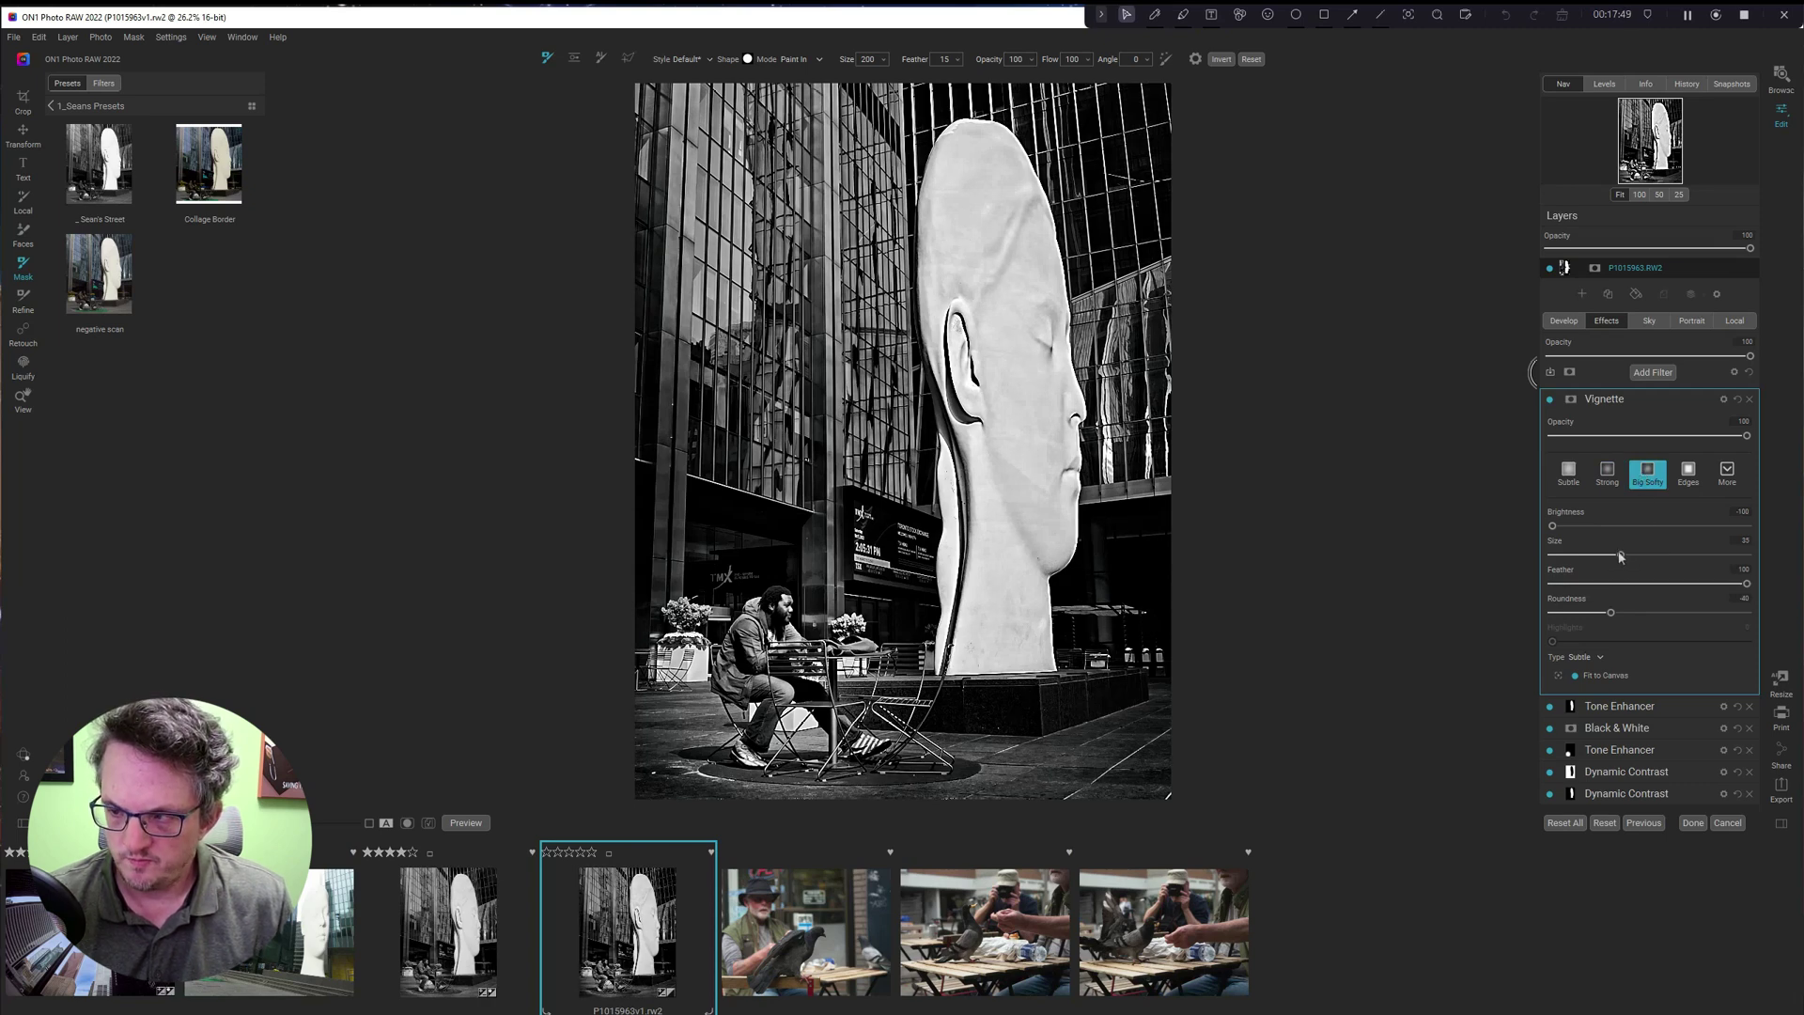
Reduce the vignette's Size to about 26 and its opacity to about 61, and compare the photo with and without it.
{"action": "left_click_drag", "start_coordinate": [1620, 555], "coordinate": [1604, 554]}
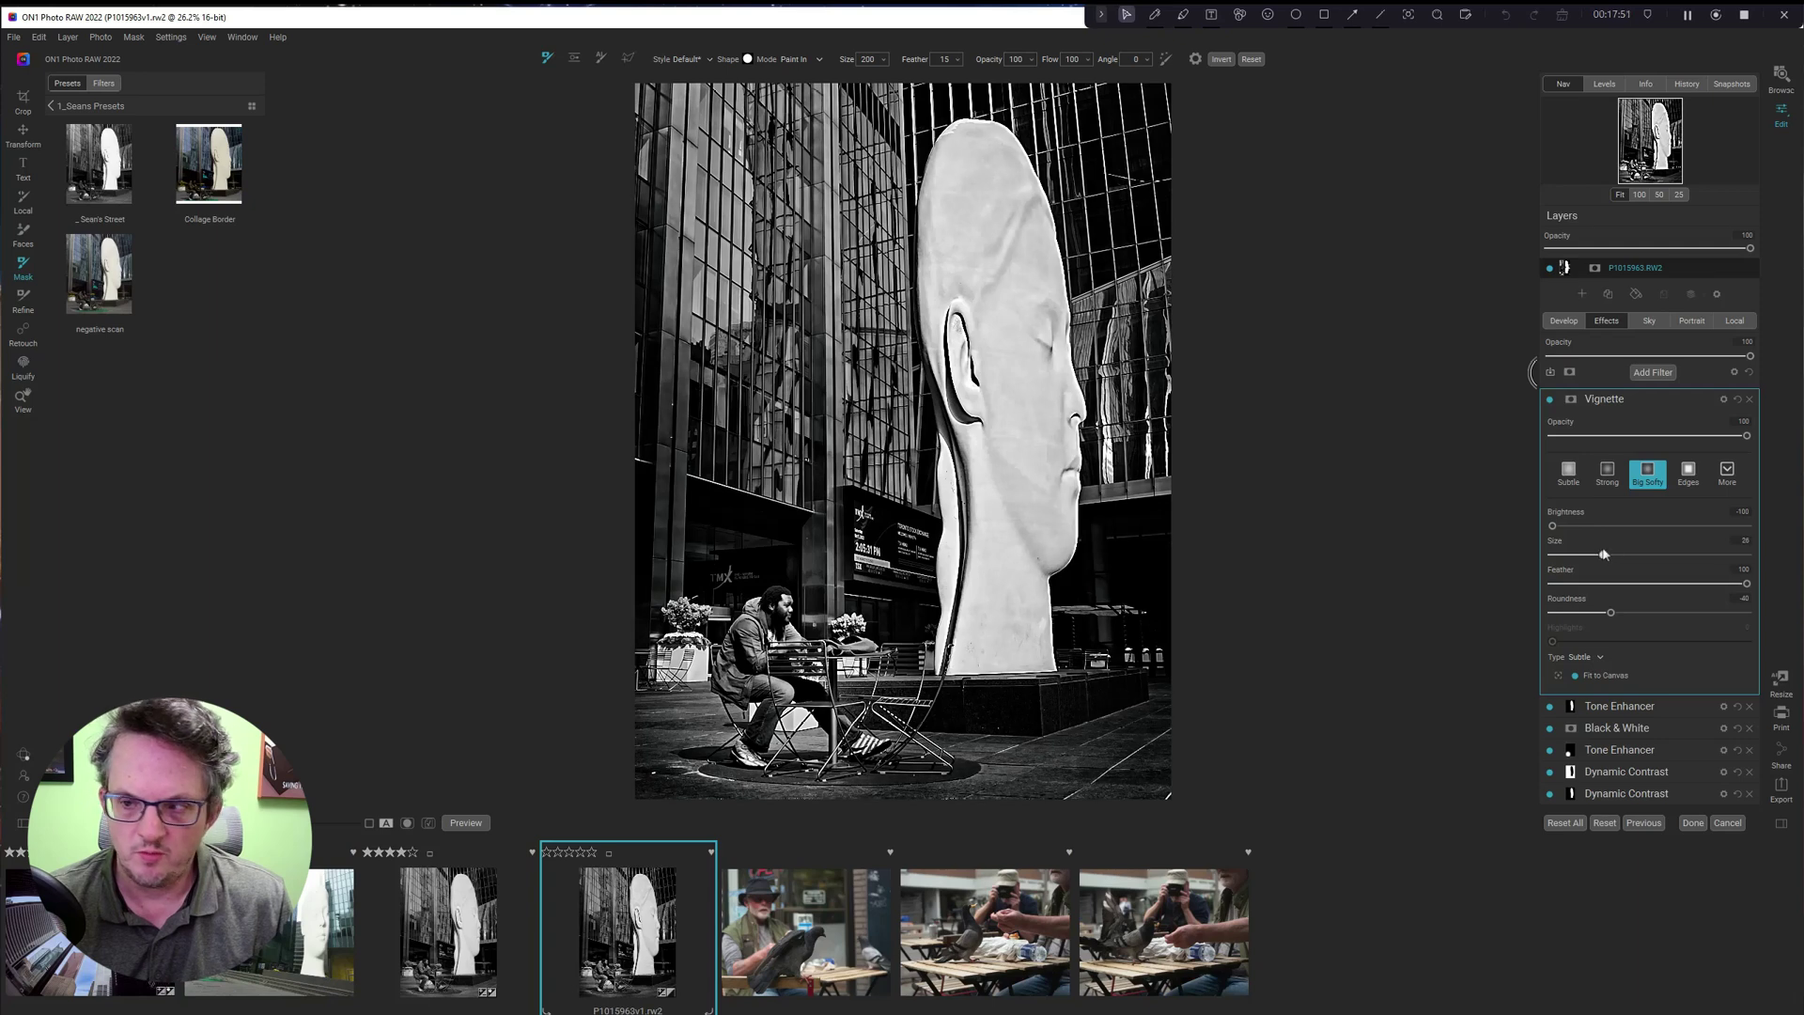
{"action": "left_click_drag", "start_coordinate": [1747, 436], "coordinate": [1670, 441]}
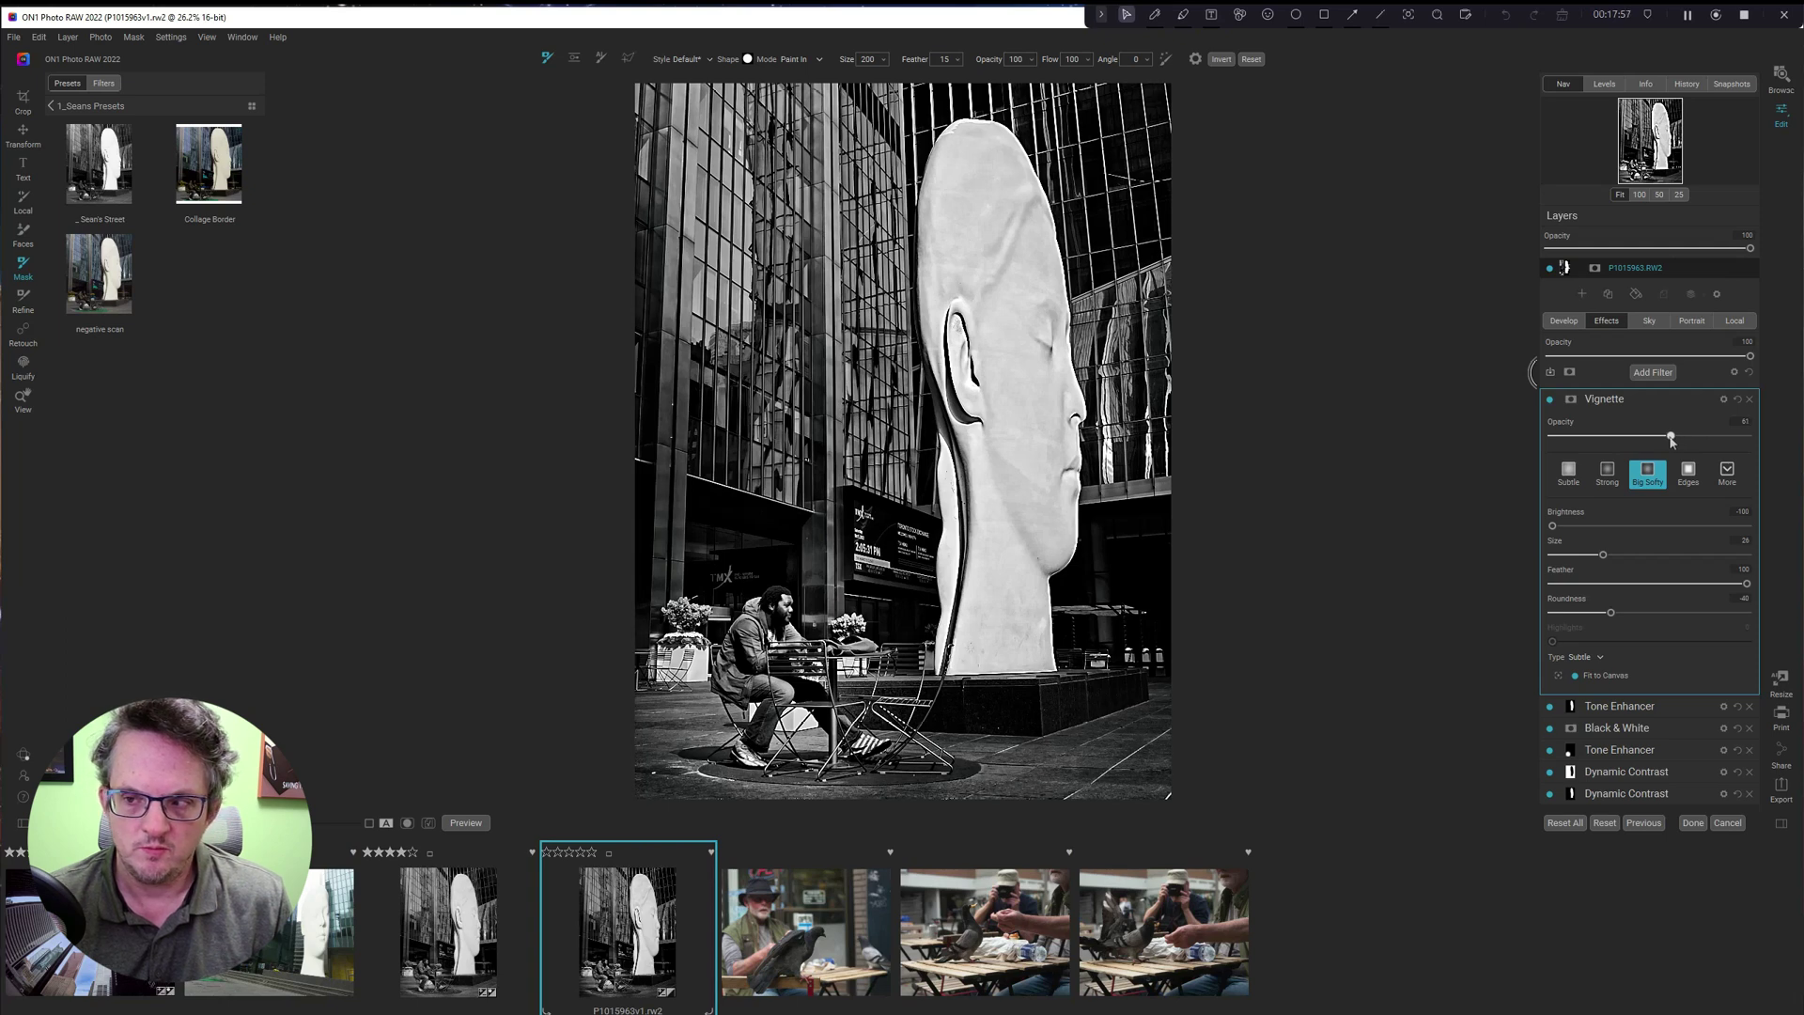
{"action": "left_click", "coordinate": [1550, 401]}
{"action": "left_click", "coordinate": [1550, 401]}
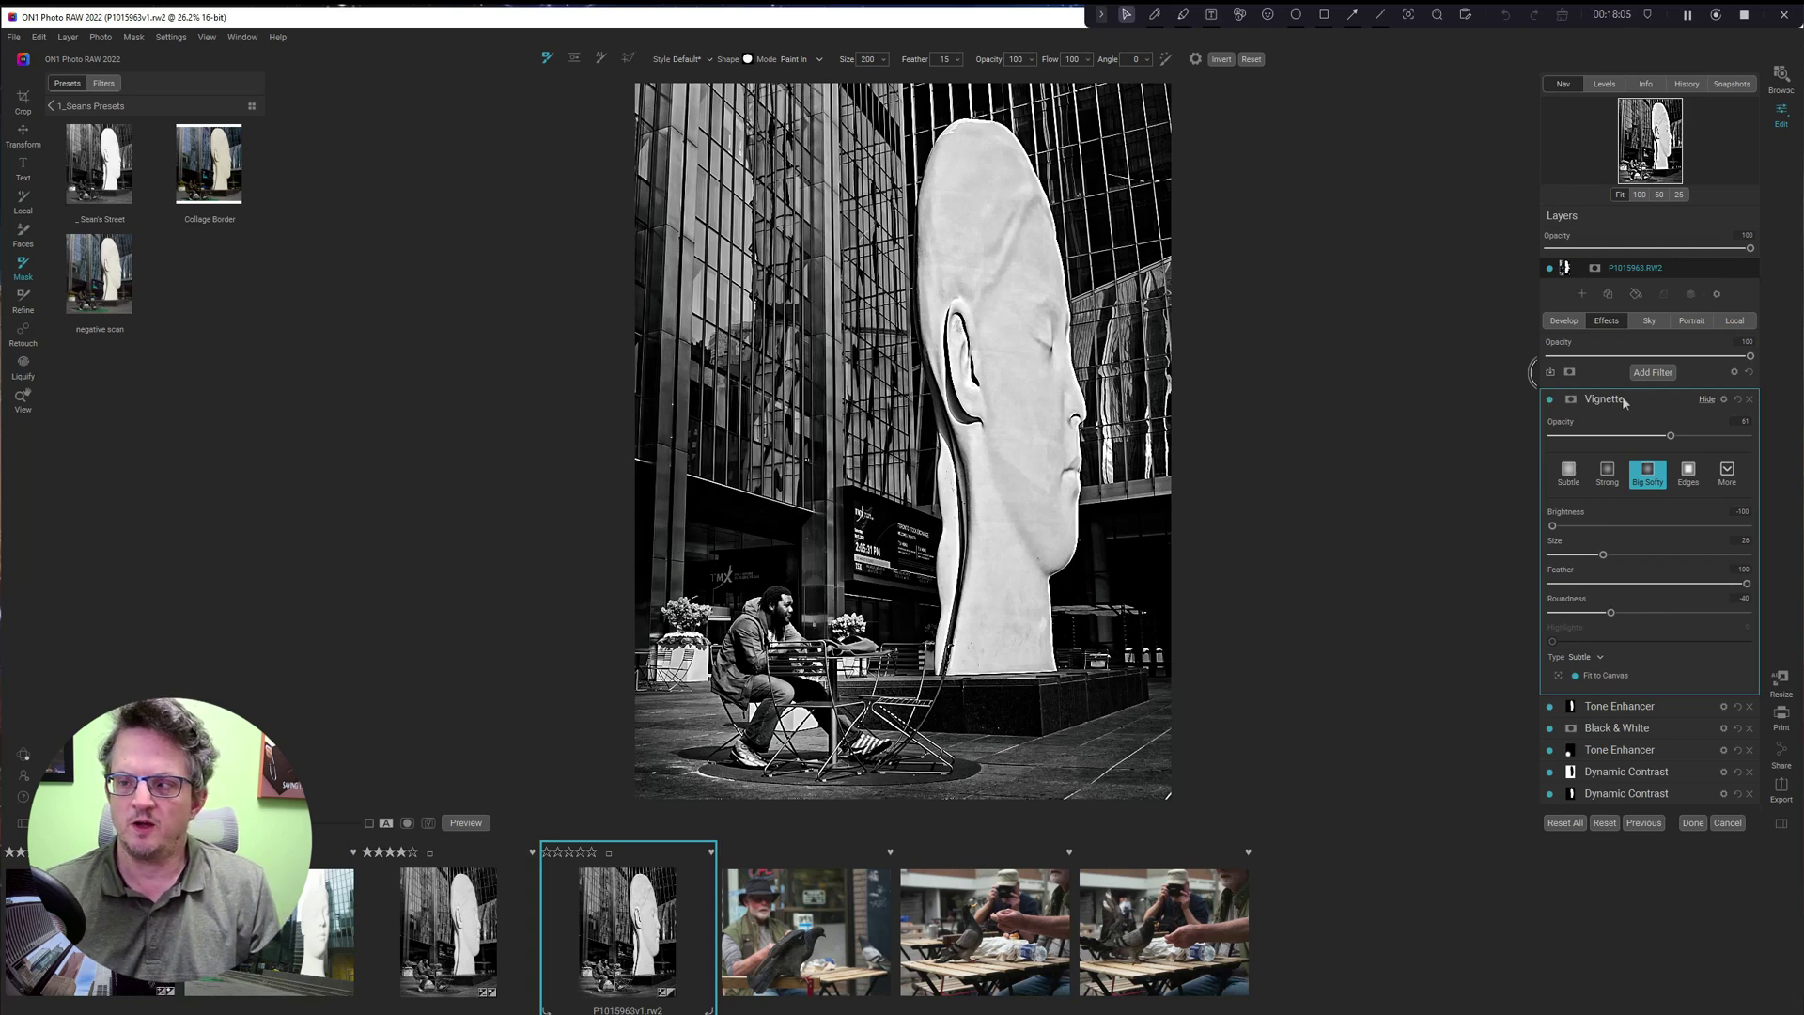
Collapse the Vignette settings and compare the fully edited photo with the unedited original.
{"action": "left_click", "coordinate": [1702, 400]}
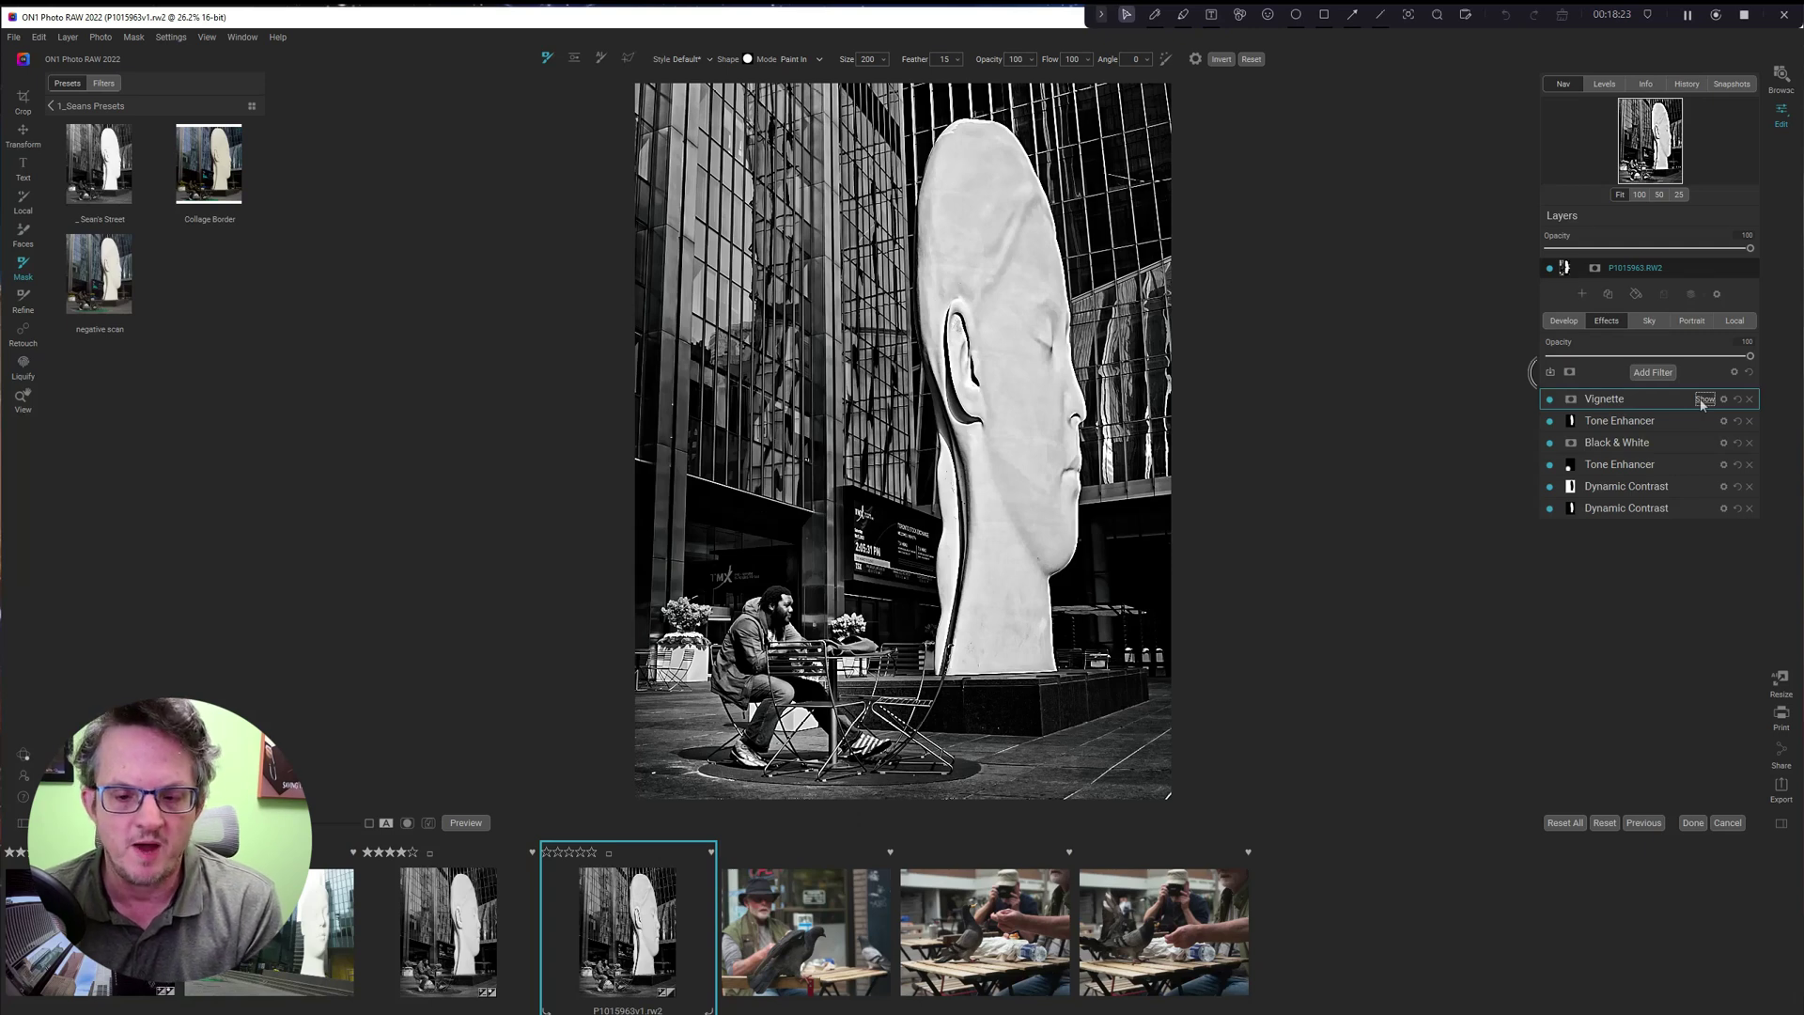
{"action": "key", "text": "backslash"}
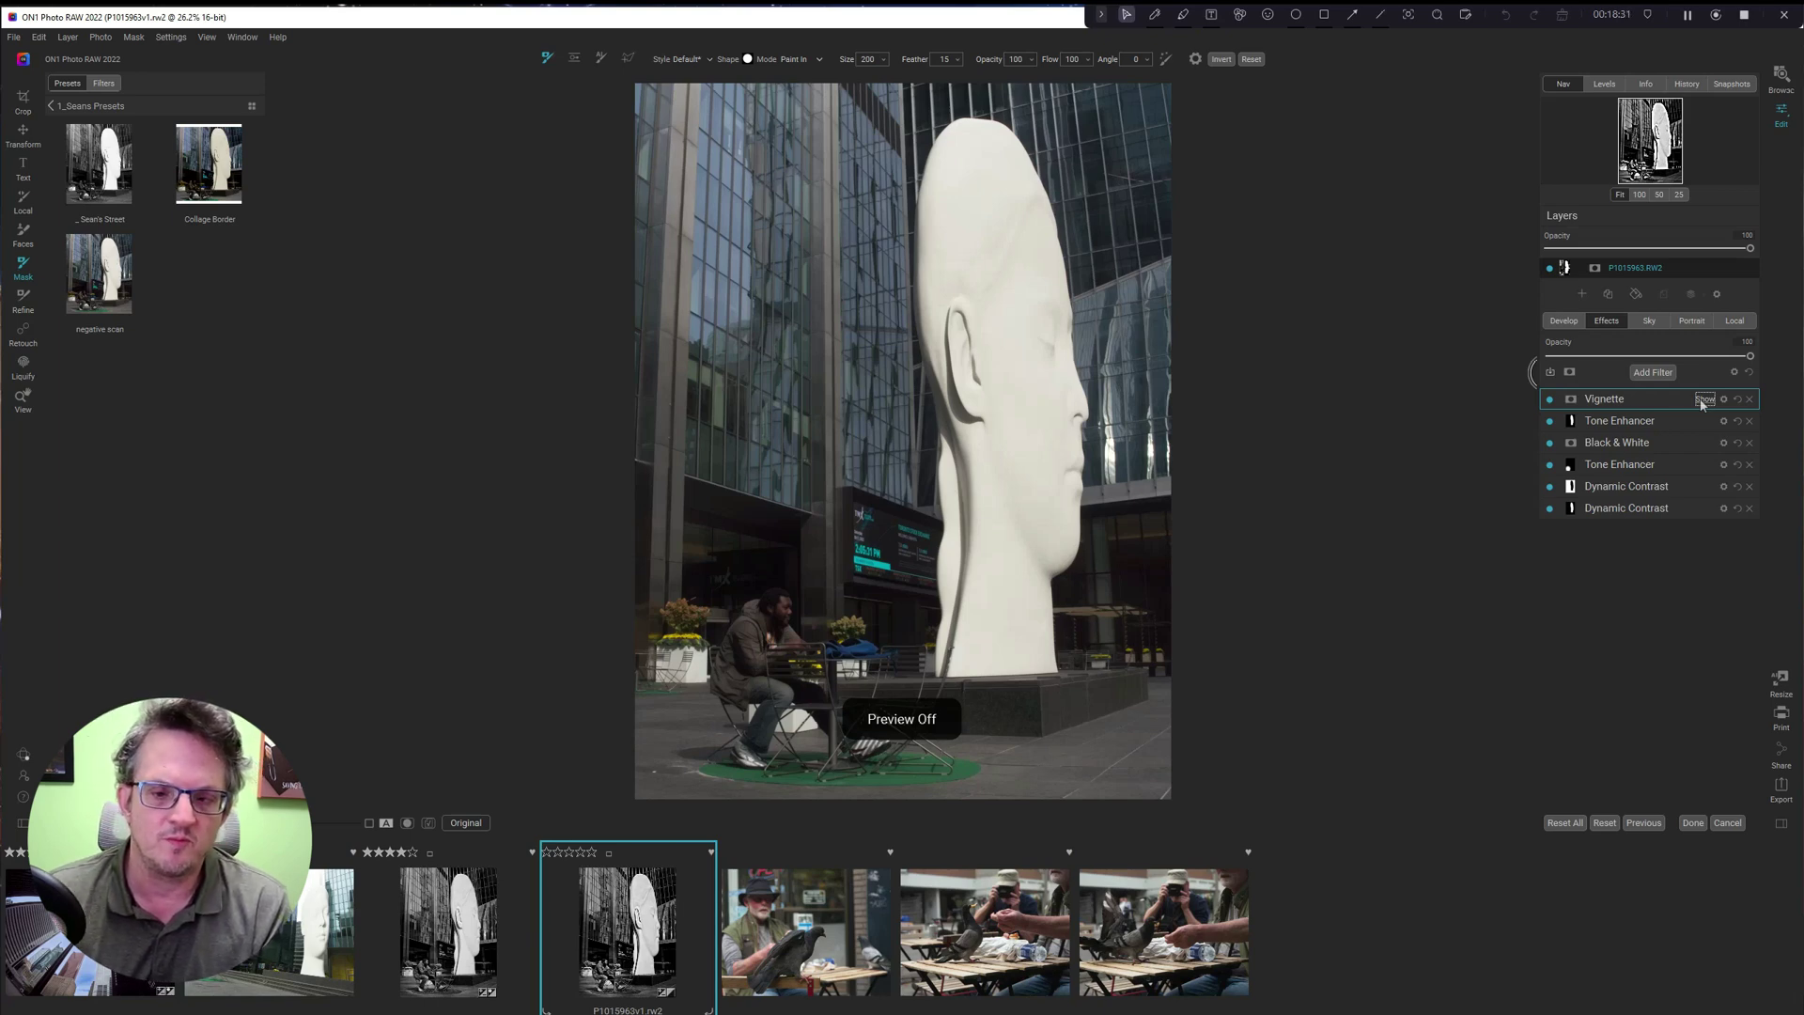
{"action": "key", "text": "backslash"}
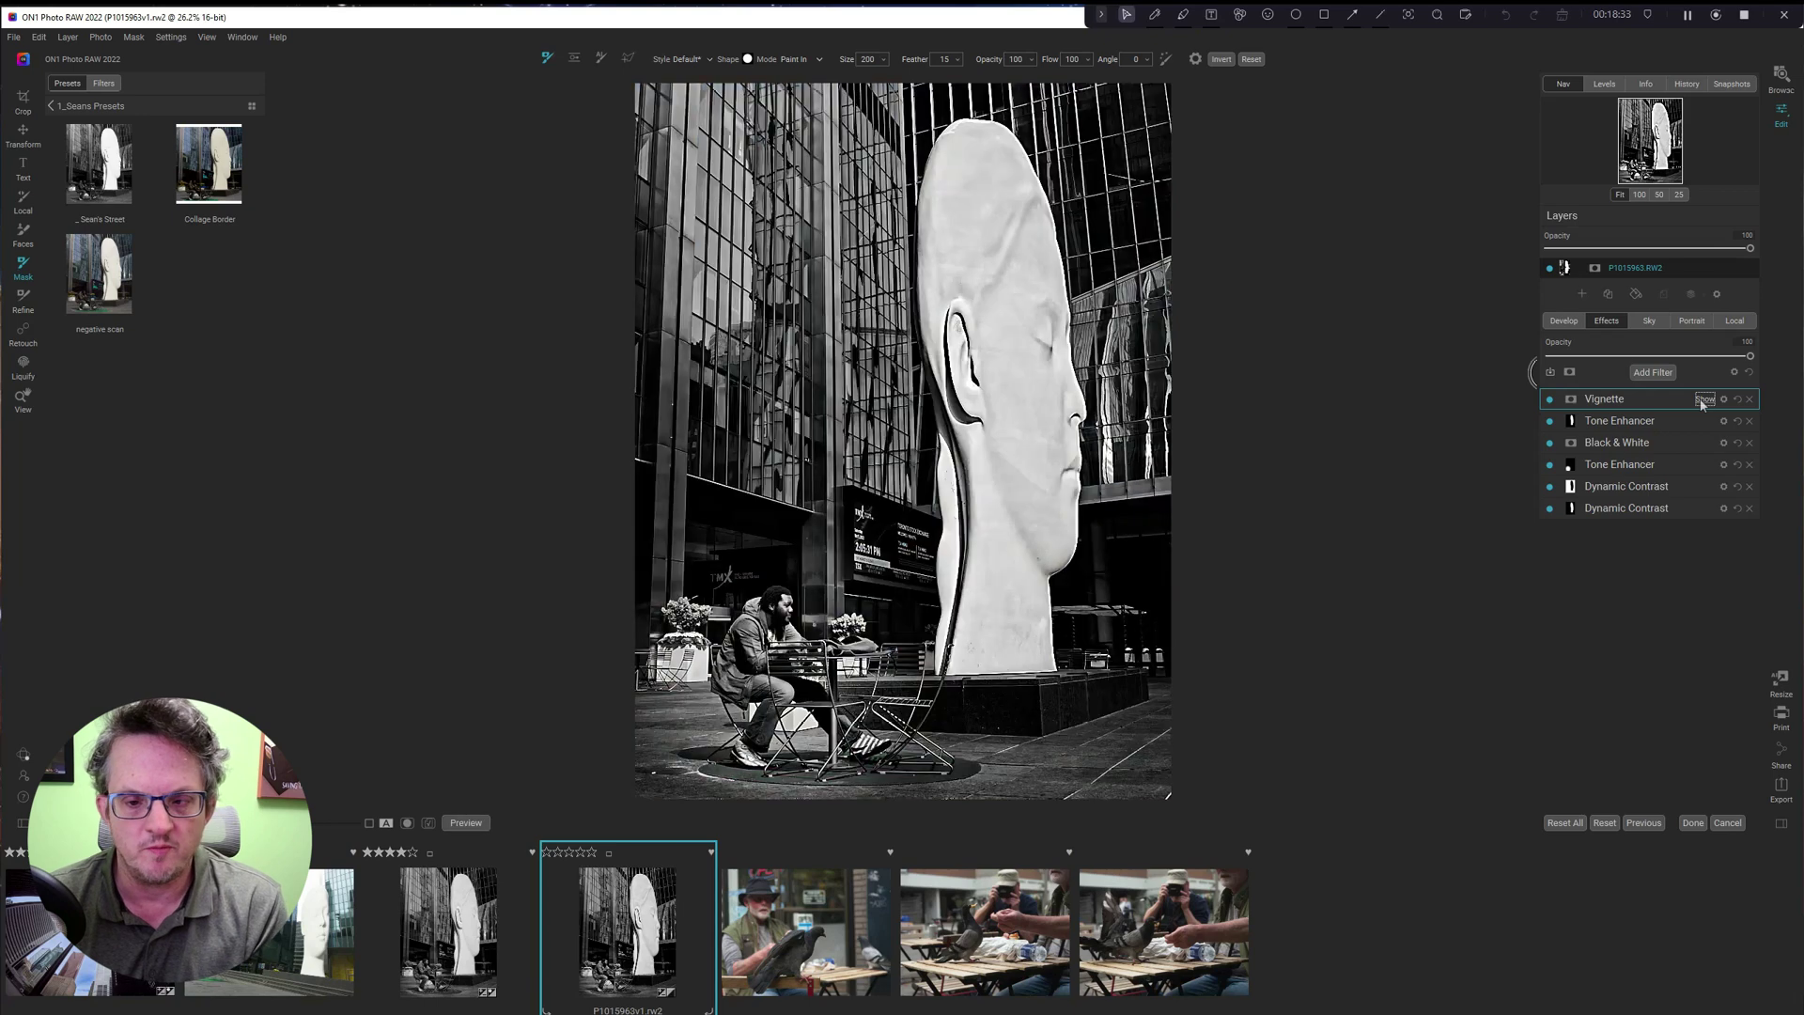